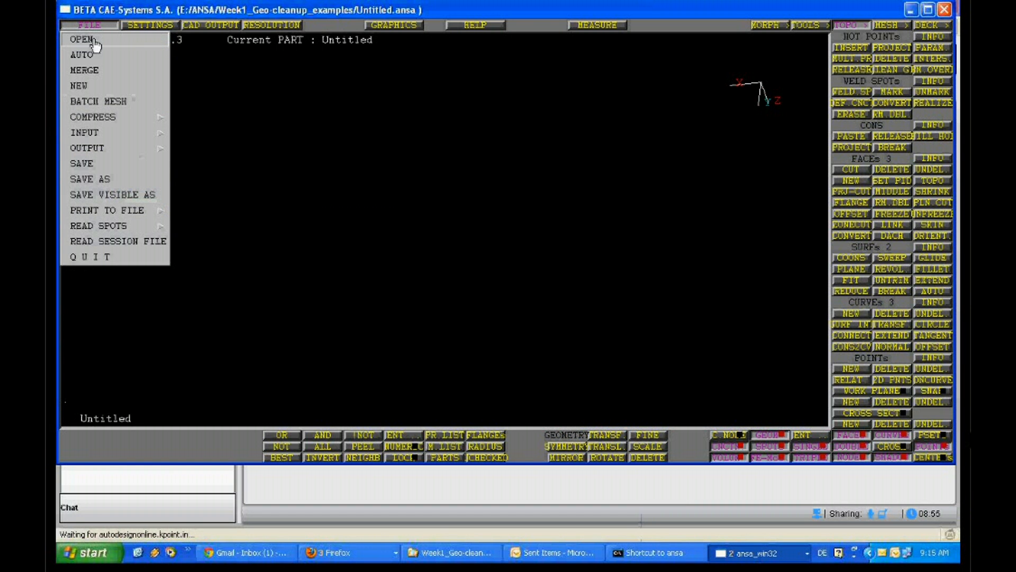
# Open the Topology_definition.step file from the Week1_Geo-cleanup_examples folder
pyautogui.click(94, 41)
pyautogui.click(176, 84)
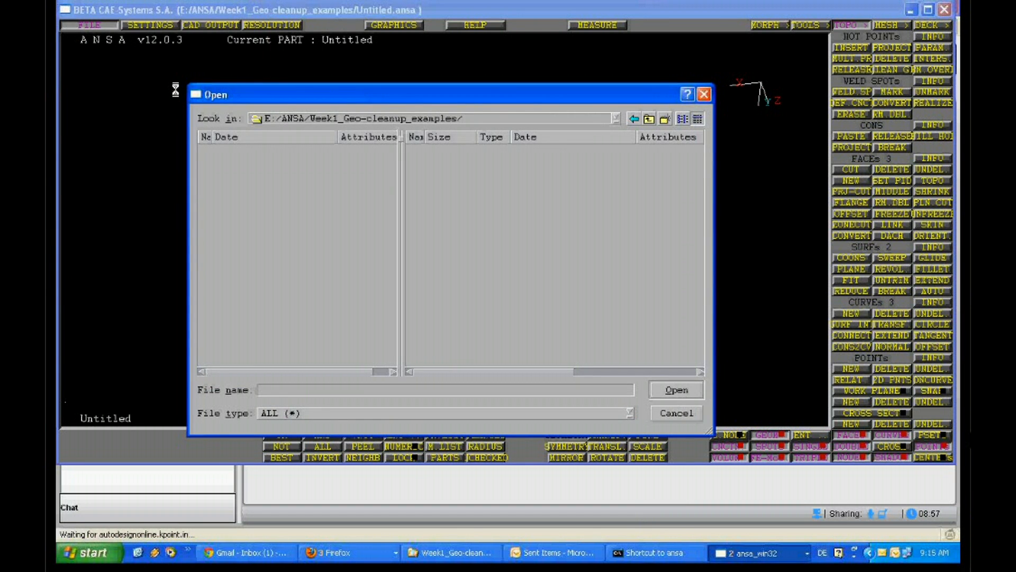
pyautogui.click(476, 413)
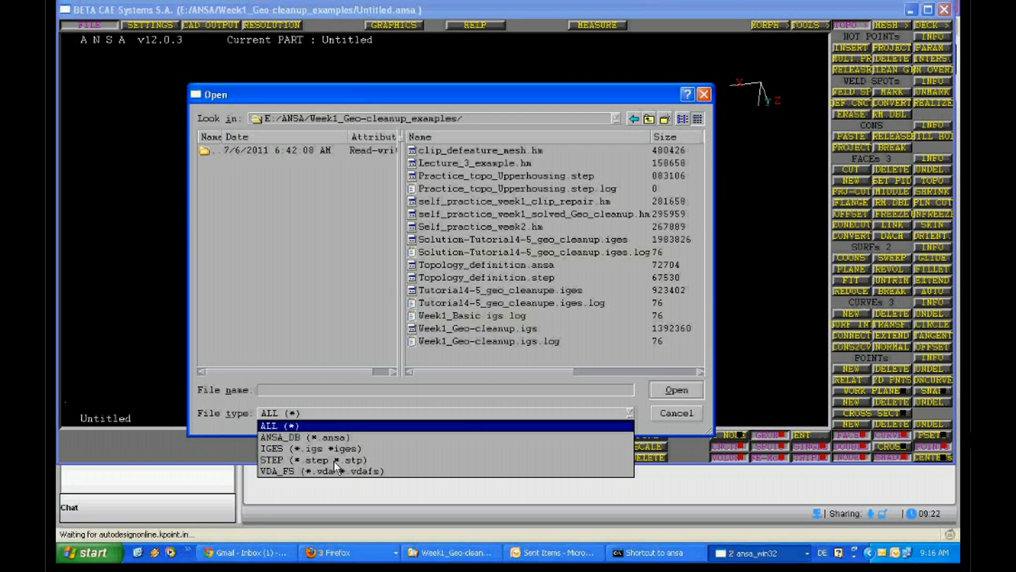
pyautogui.click(396, 289)
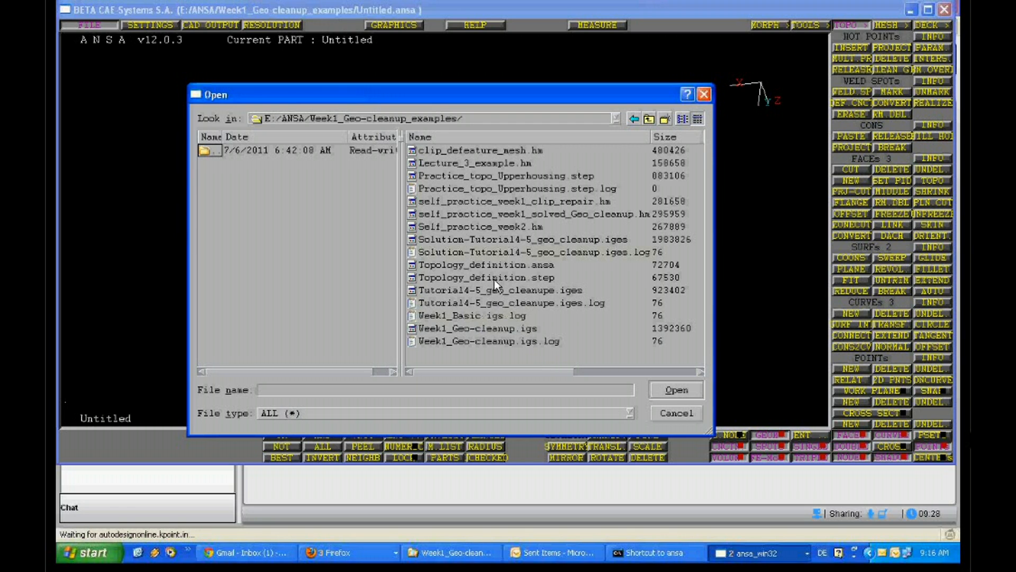
pyautogui.click(535, 275)
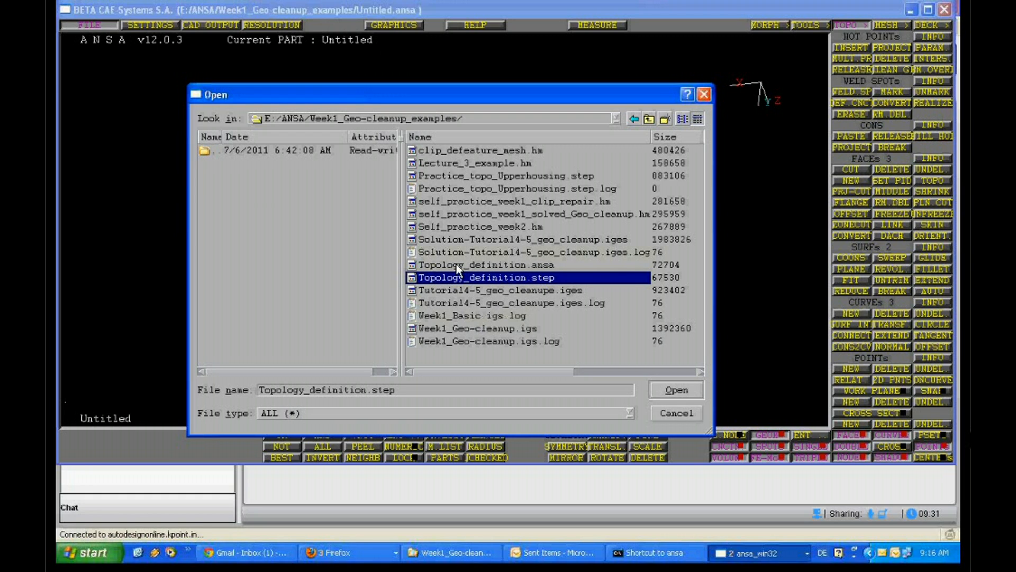
pyautogui.click(672, 390)
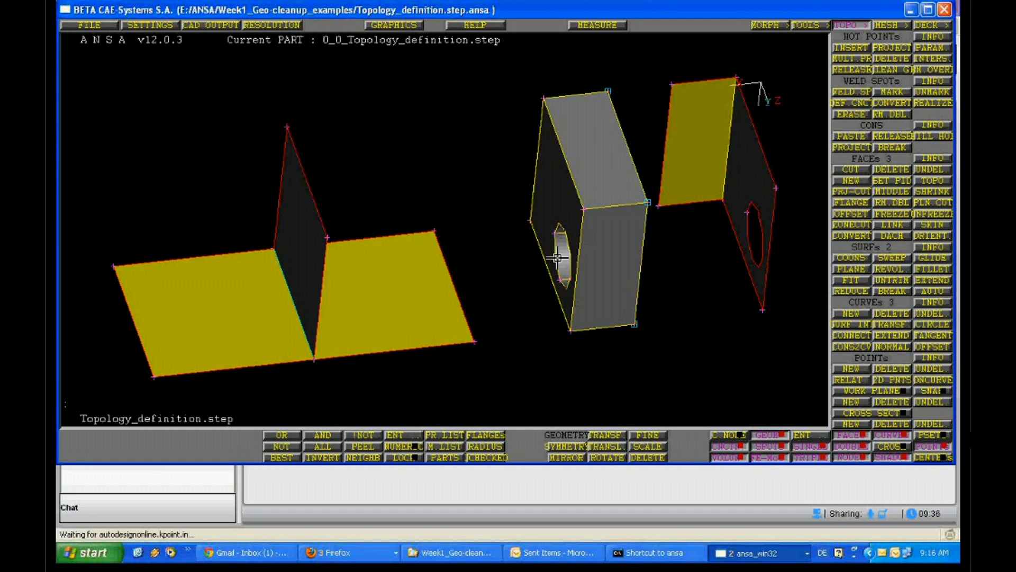
pyautogui.keyDown('ctrl'); pyautogui.moveTo(556, 258); pyautogui.dragTo(570, 221); pyautogui.keyUp('ctrl')
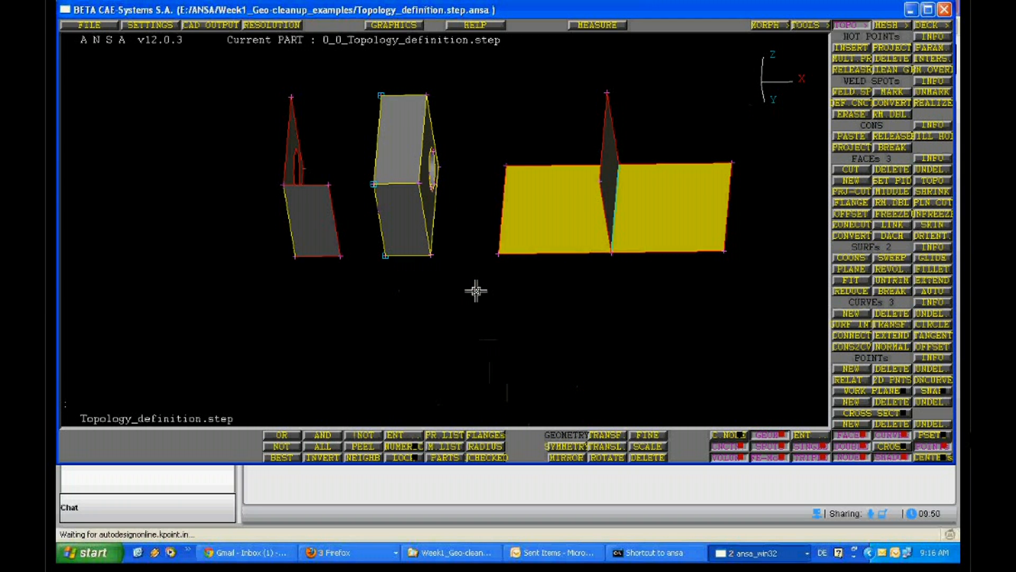
pyautogui.scroll(2, 475, 291)
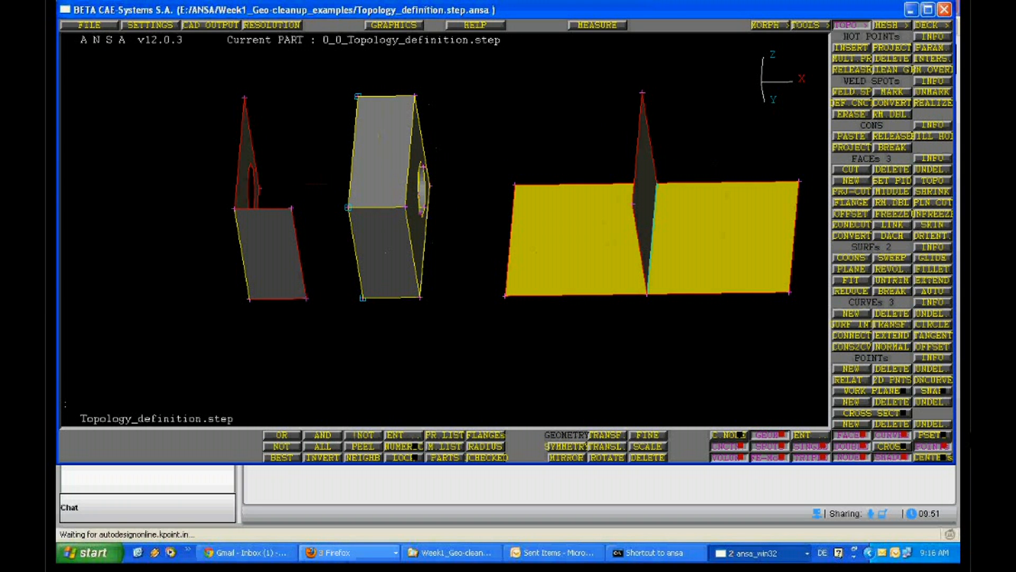
pyautogui.click(334, 553)
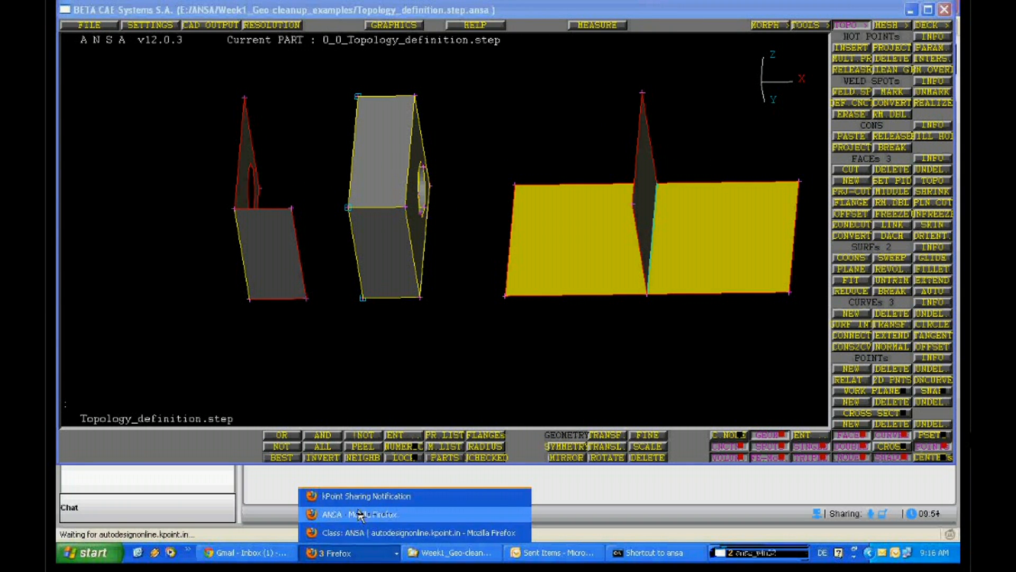
pyautogui.click(360, 513)
pyautogui.click(750, 553)
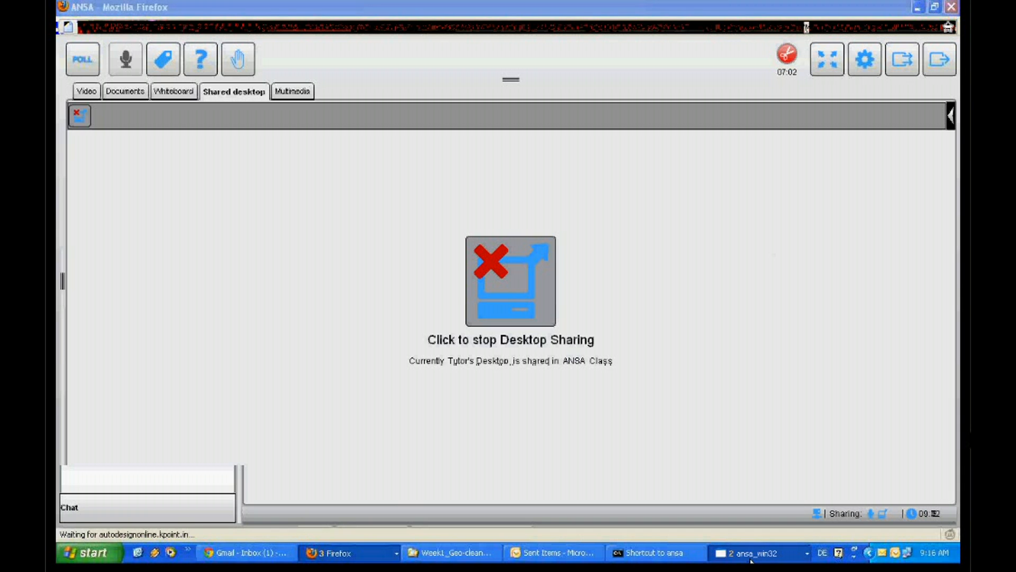
pyautogui.click(751, 558)
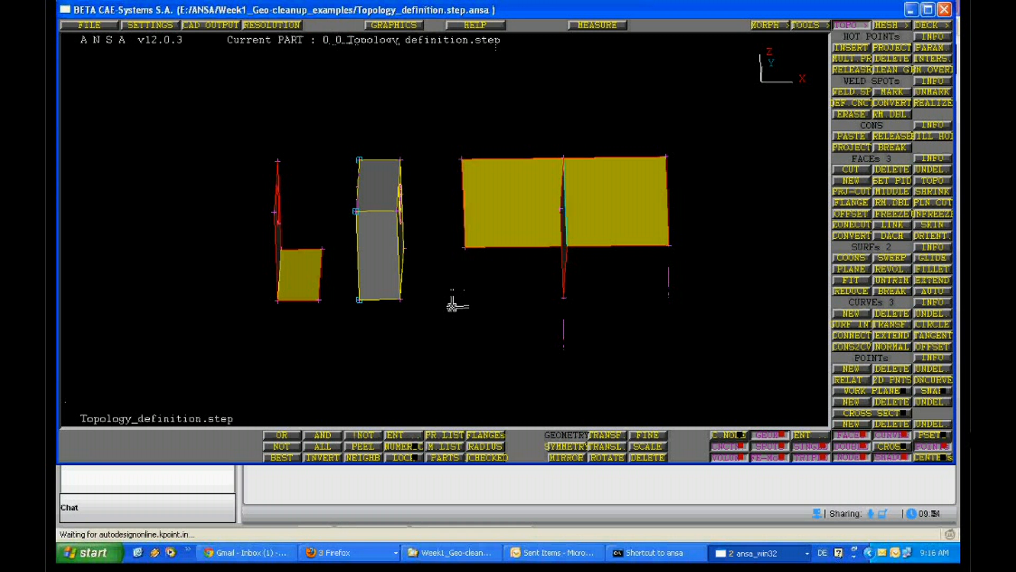
# Turn the shaded display off and back on to view the geometry in wireframe
pyautogui.moveTo(452, 305)
pyautogui.keyDown('ctrl'); pyautogui.mouseDown()
pyautogui.moveTo(398, 329)
pyautogui.moveTo(513, 274)
pyautogui.moveTo(444, 289)
pyautogui.mouseUp(); pyautogui.keyUp('ctrl')
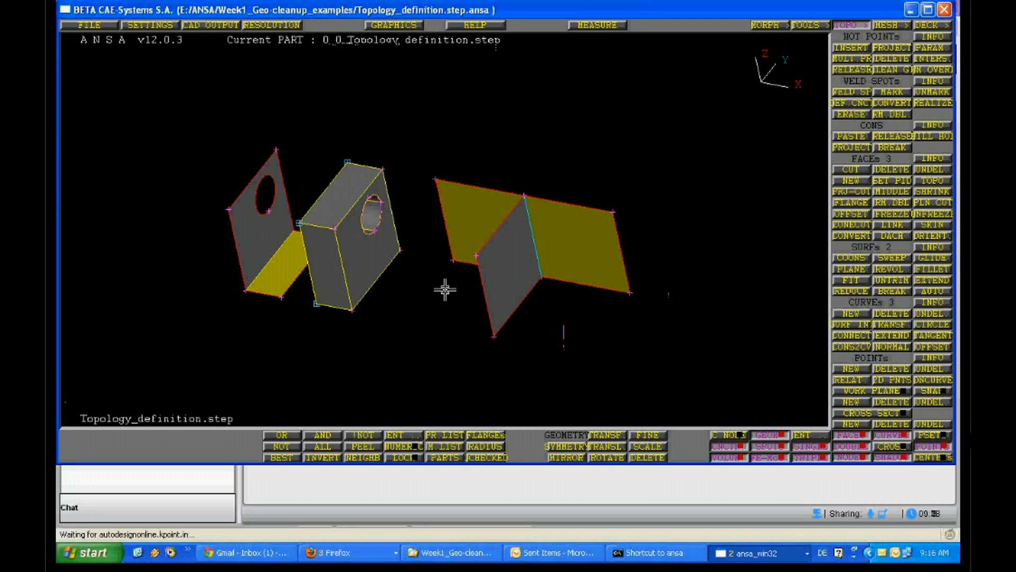
pyautogui.press('F9')
pyautogui.click(889, 457)
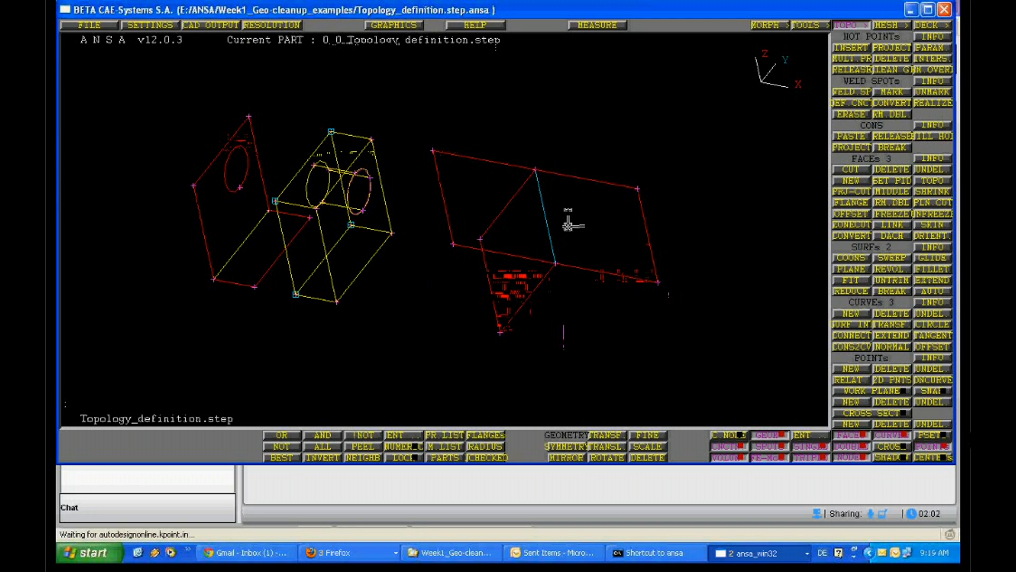
pyautogui.click(891, 457)
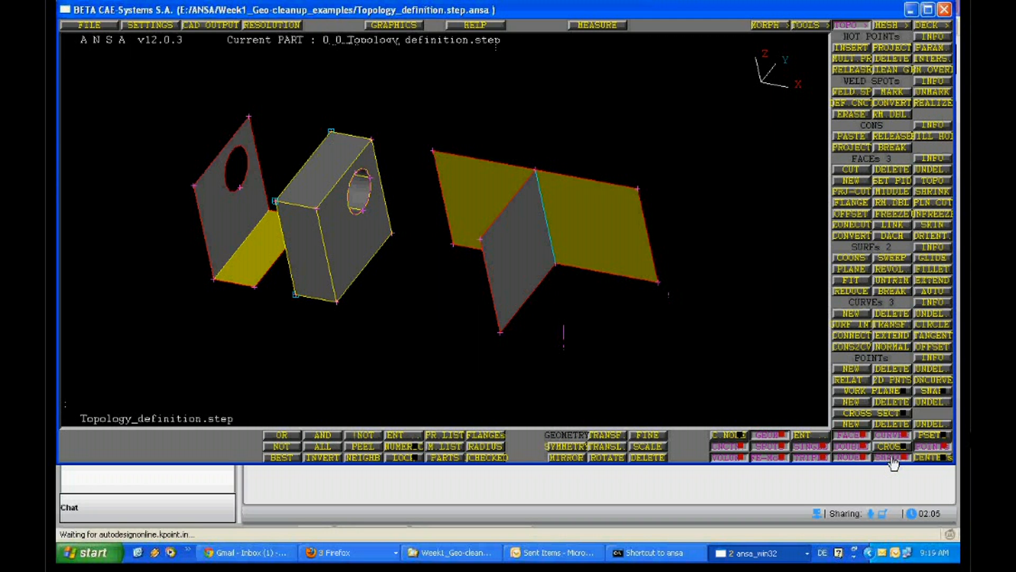
# Maximize the modeling window and frame the three example geometries in the enlarged view
pyautogui.doubleClick(739, 9)
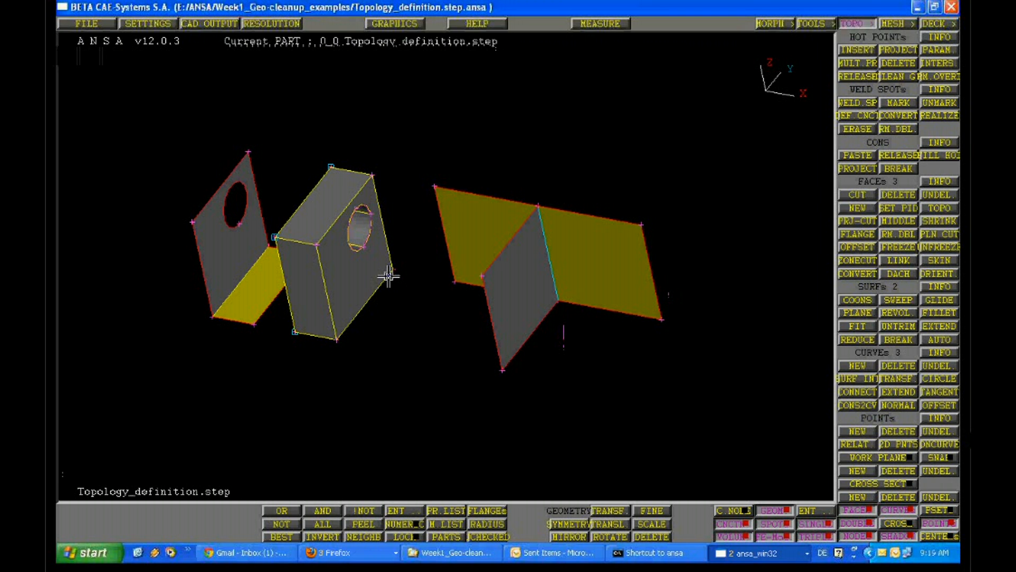
pyautogui.keyDown('ctrl'); pyautogui.moveTo(388, 276); pyautogui.dragTo(341, 333, button='right'); pyautogui.keyUp('ctrl')
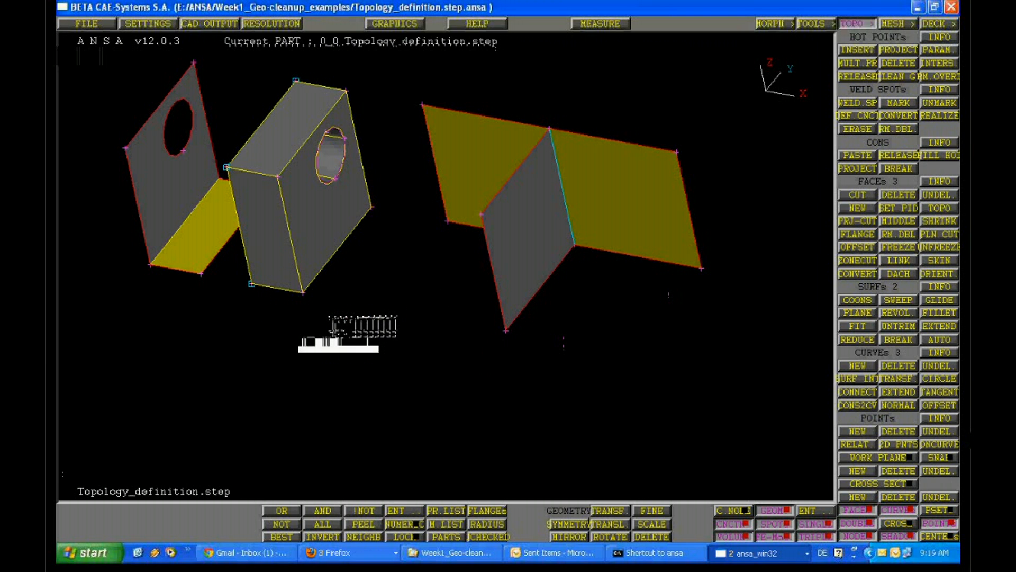
pyautogui.keyDown('ctrl'); pyautogui.moveTo(403, 267); pyautogui.dragTo(401, 298, button='middle'); pyautogui.keyUp('ctrl')
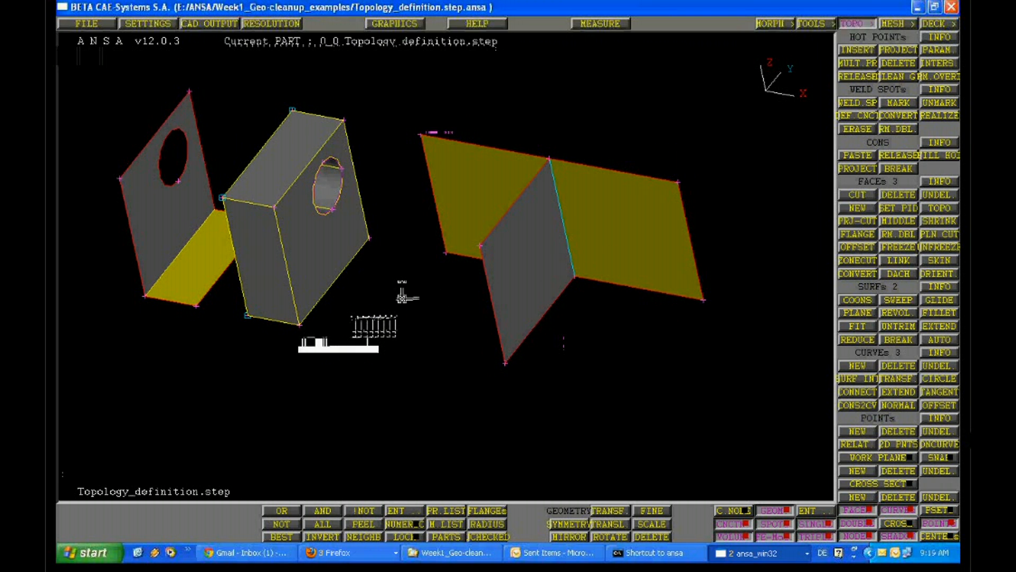
pyautogui.moveTo(403, 298)
pyautogui.keyDown('ctrl'); pyautogui.mouseDown()
pyautogui.moveTo(408, 263)
pyautogui.moveTo(407, 280)
pyautogui.mouseUp(); pyautogui.keyUp('ctrl')
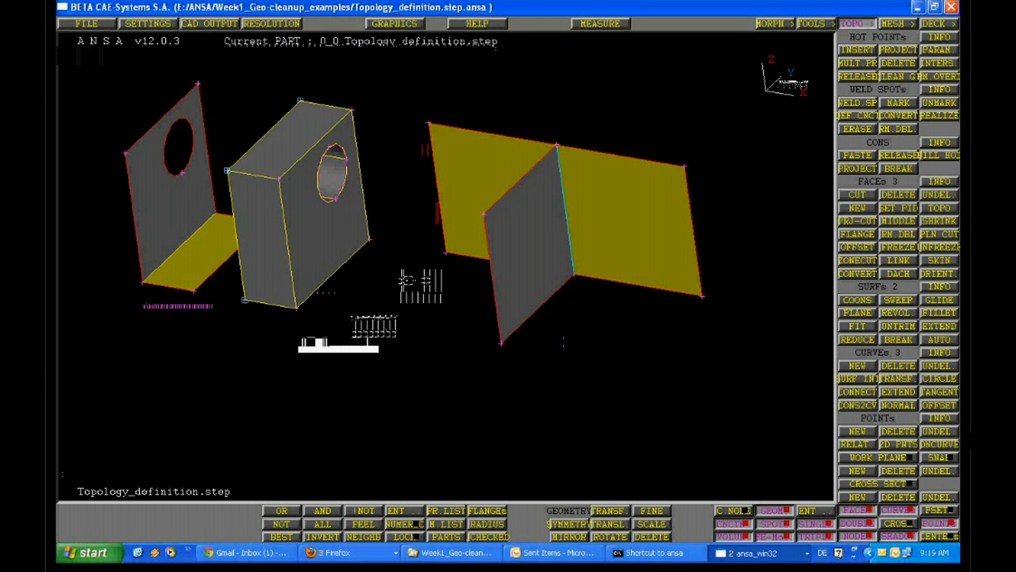
pyautogui.keyDown('ctrl'); pyautogui.moveTo(406, 281); pyautogui.dragTo(405, 345, button='middle'); pyautogui.keyUp('ctrl')
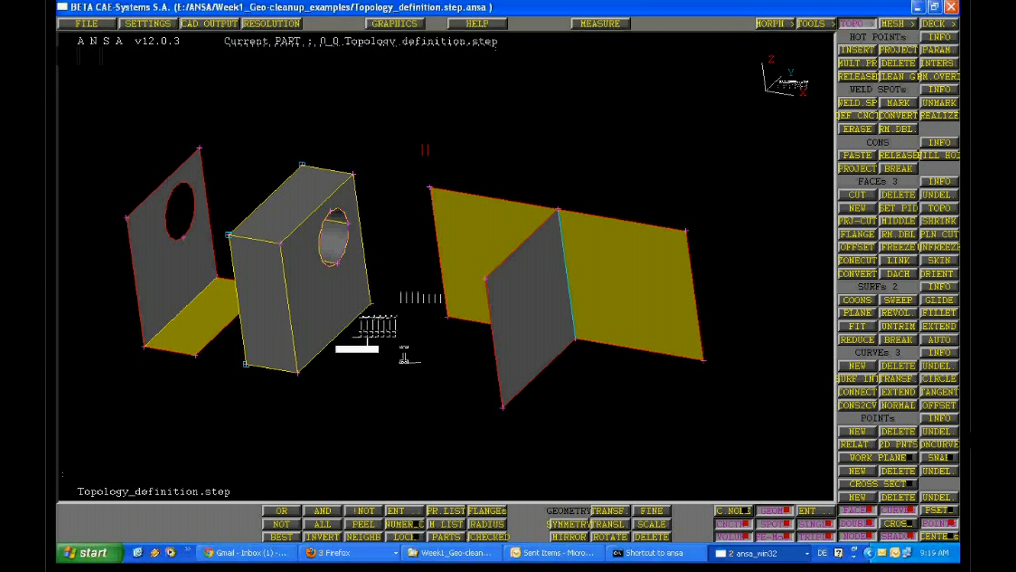
pyautogui.keyDown('ctrl'); pyautogui.moveTo(406, 348); pyautogui.dragTo(409, 382, button='right'); pyautogui.keyUp('ctrl')
pyautogui.keyDown('ctrl'); pyautogui.moveTo(410, 382); pyautogui.dragTo(423, 376, button='middle'); pyautogui.keyUp('ctrl')
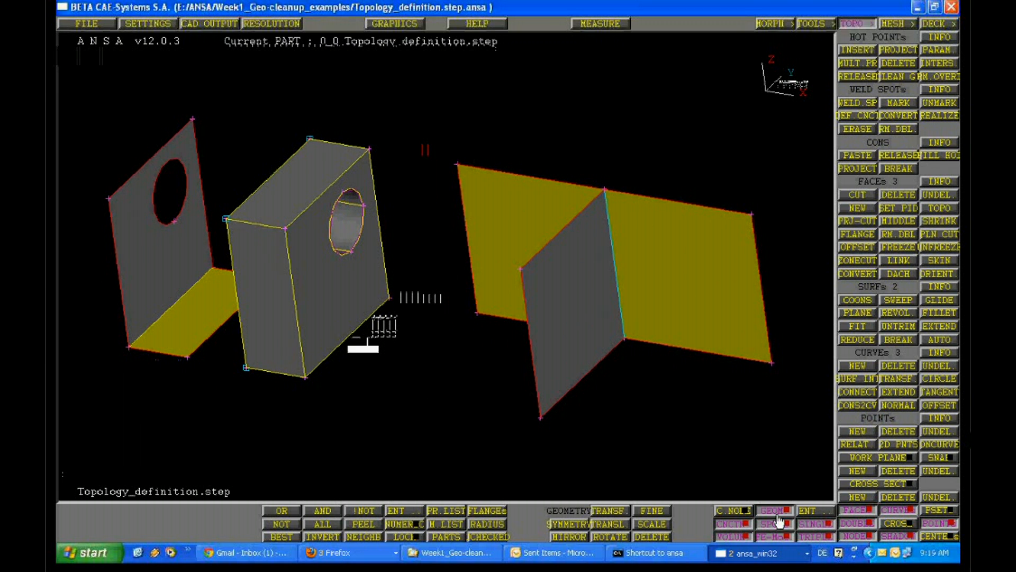
# Turn off the shaded display so all three geometries are drawn as wireframe
pyautogui.click(766, 511)
pyautogui.click(765, 511)
pyautogui.click(883, 534)
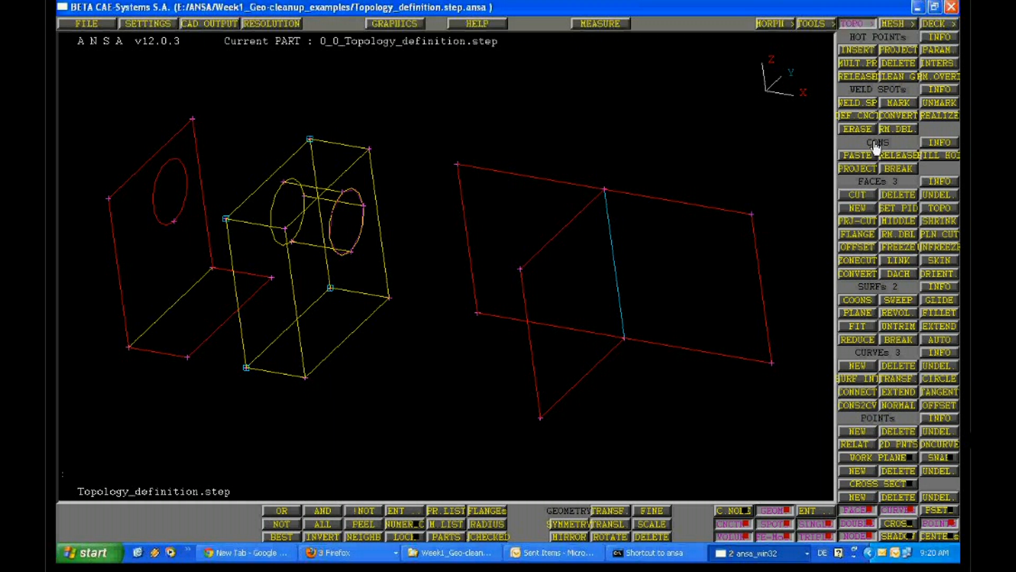
# Query the CONS information of the outer red edges and the edges around the T-junction of the three joined faces
pyautogui.click(927, 150)
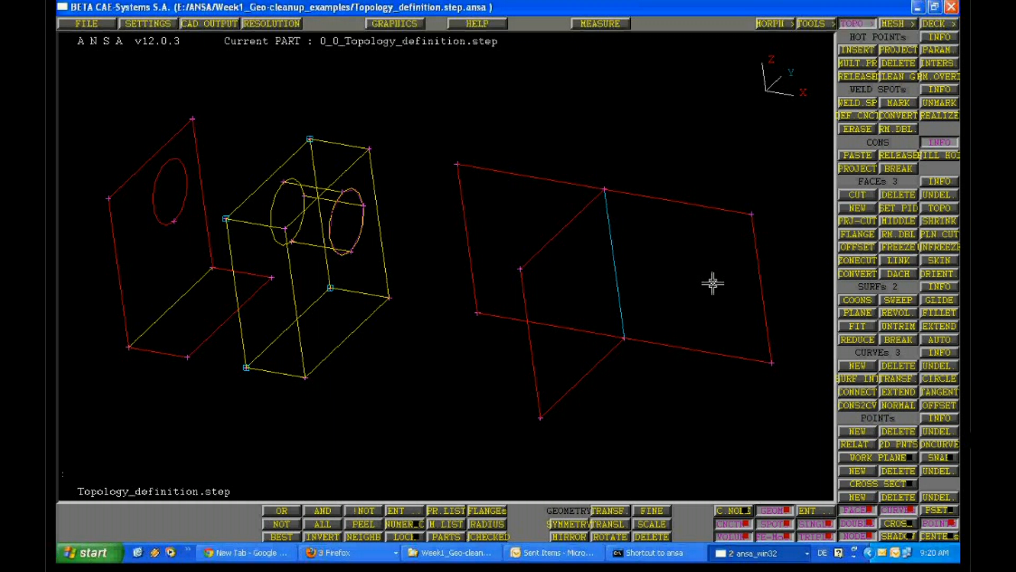
pyautogui.click(717, 224)
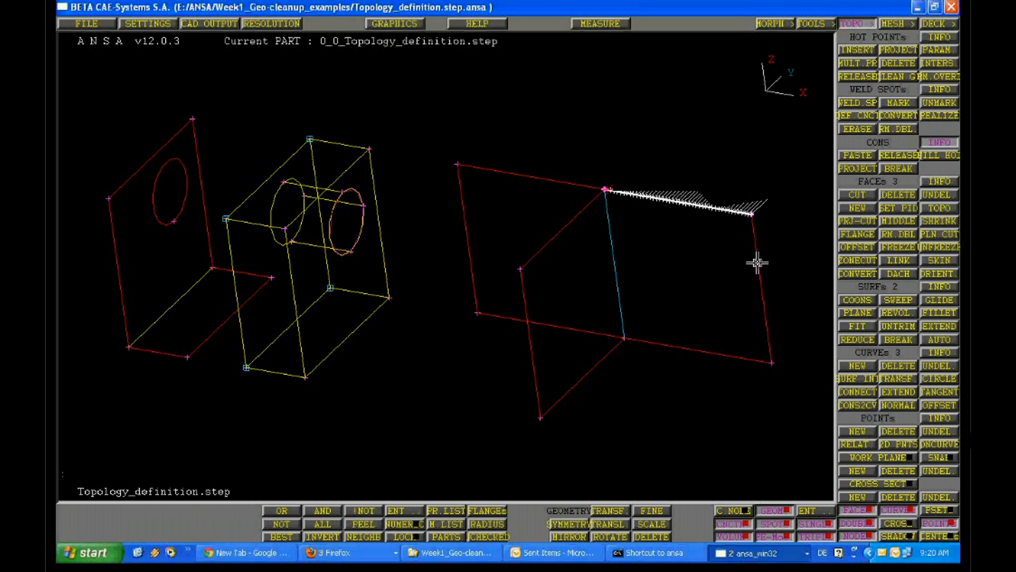
pyautogui.click(475, 271)
pyautogui.click(509, 319)
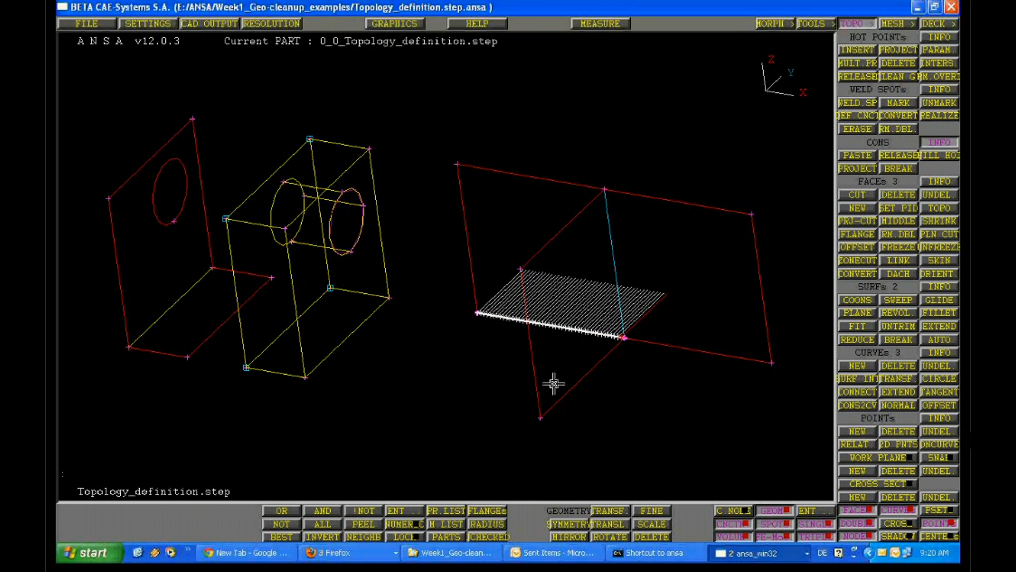
pyautogui.click(554, 384)
pyautogui.click(608, 341)
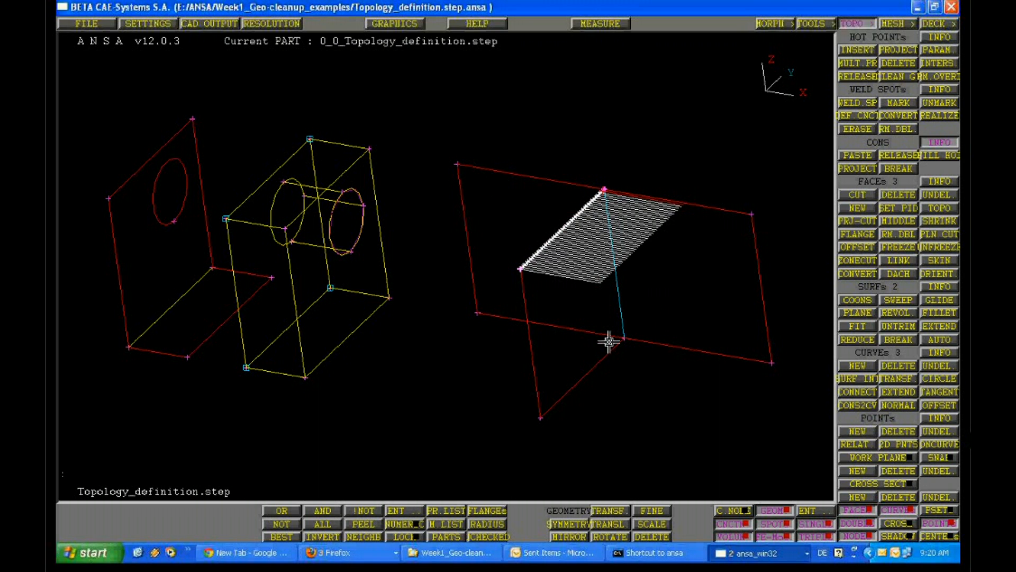
pyautogui.click(723, 356)
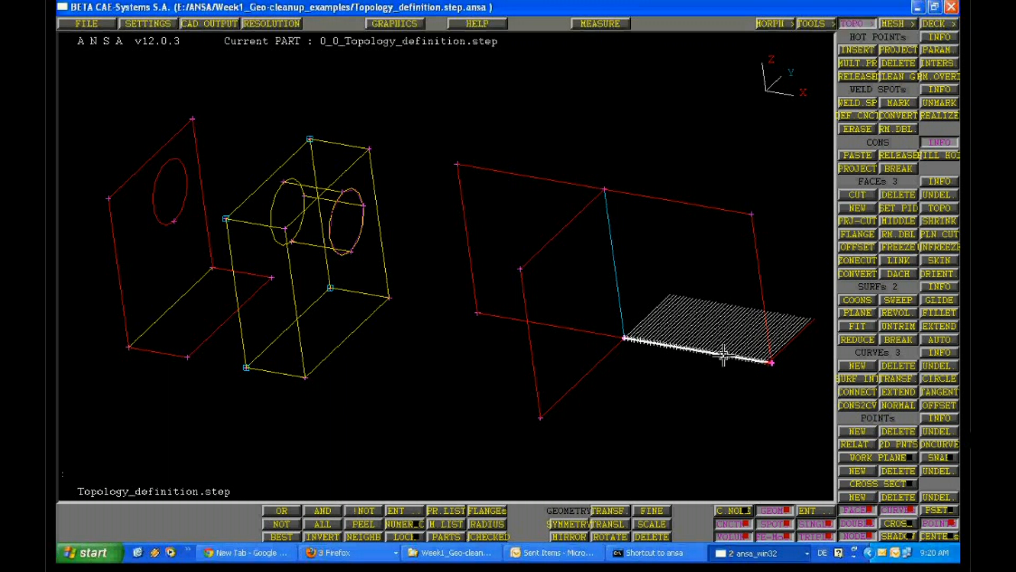
pyautogui.click(696, 200)
# Query the CONS information of the yellow edges around the block with the cylindrical hole
pyautogui.click(347, 160)
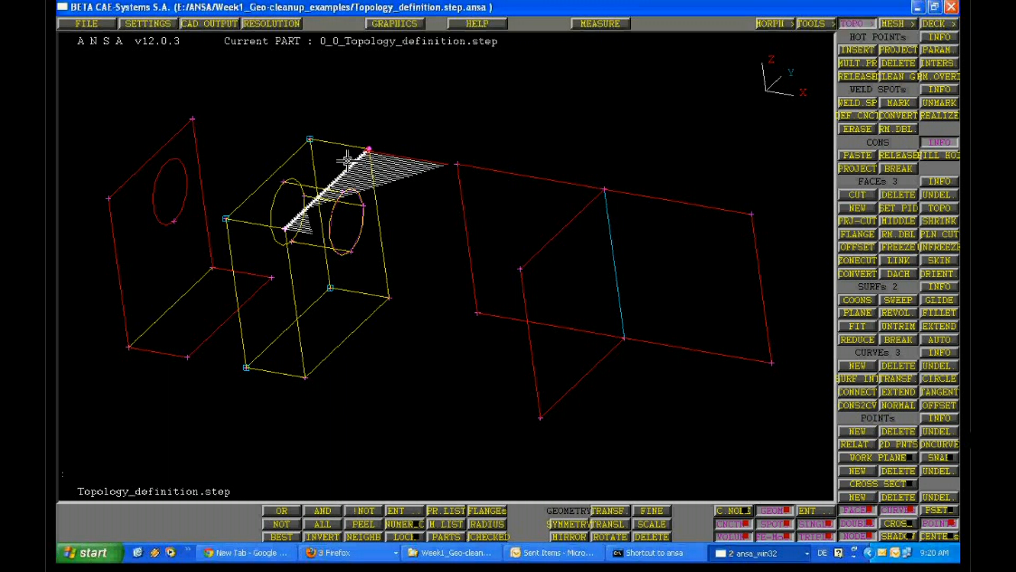
pyautogui.click(338, 145)
pyautogui.click(279, 228)
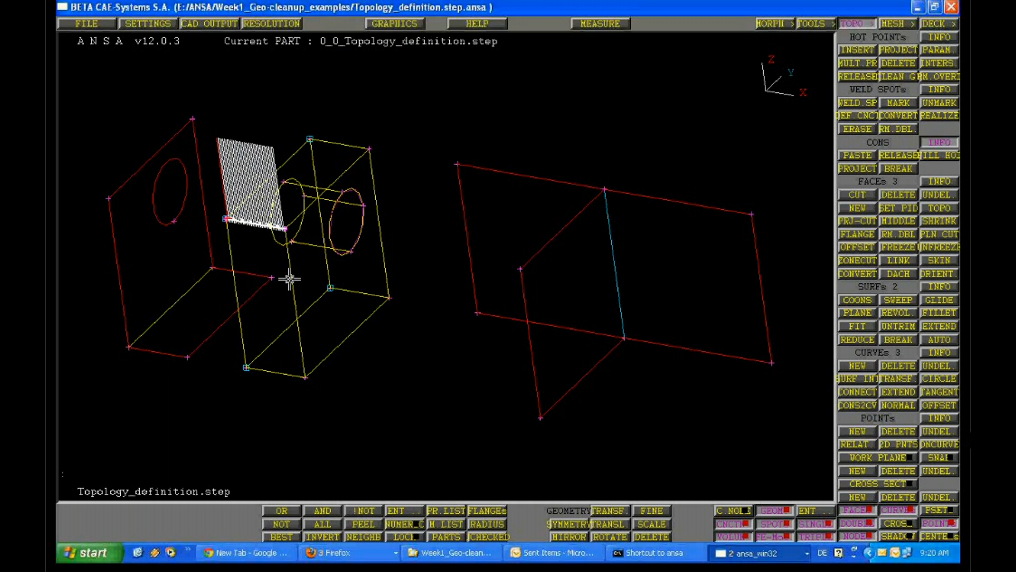
pyautogui.click(350, 339)
pyautogui.click(386, 270)
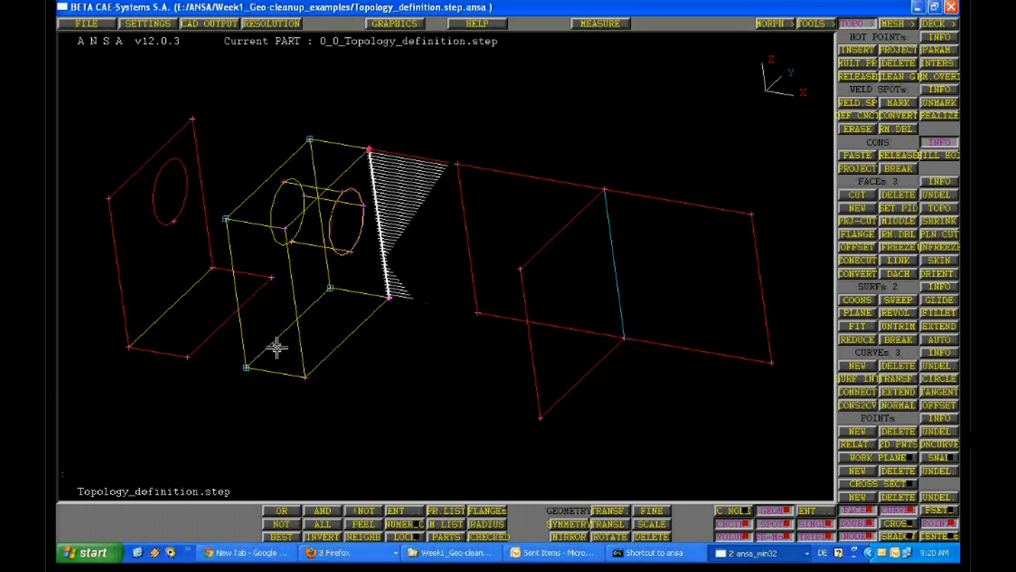
pyautogui.click(327, 363)
pyautogui.click(277, 372)
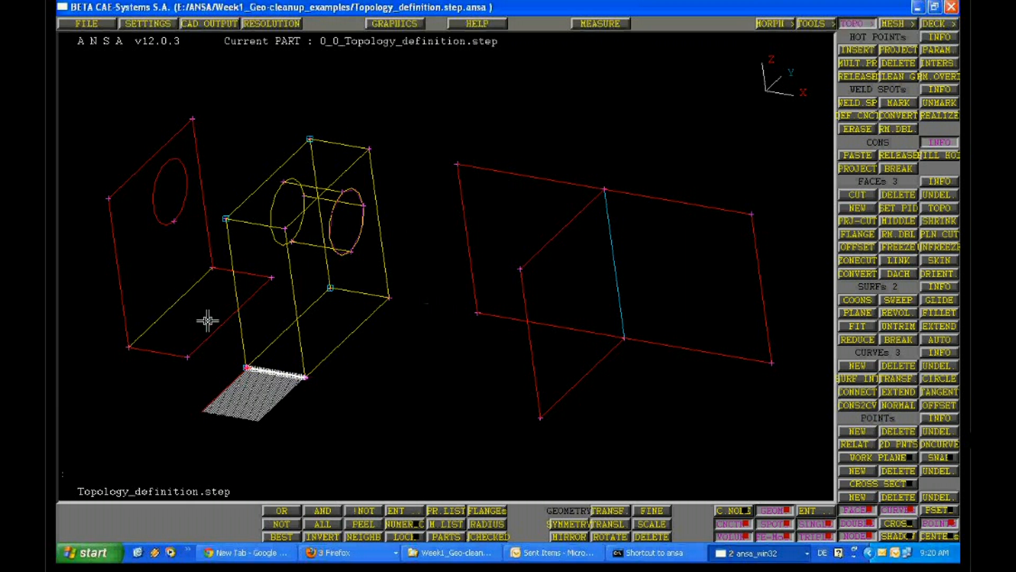
pyautogui.click(210, 343)
pyautogui.click(225, 258)
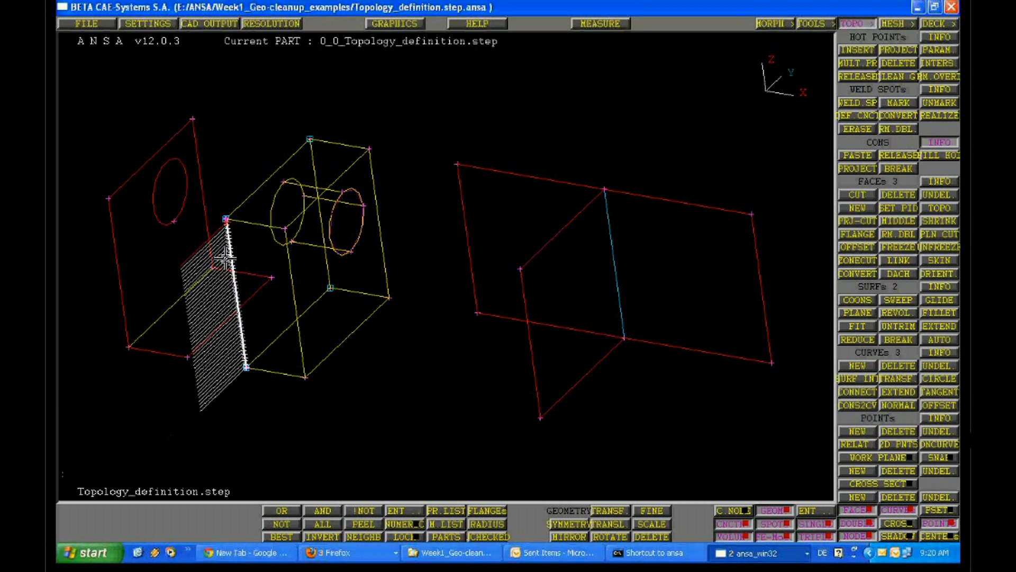
# Query the CONS information of the red free edges on the L-shaped bracket with the hole, and end the query
pyautogui.click(207, 226)
pyautogui.click(149, 153)
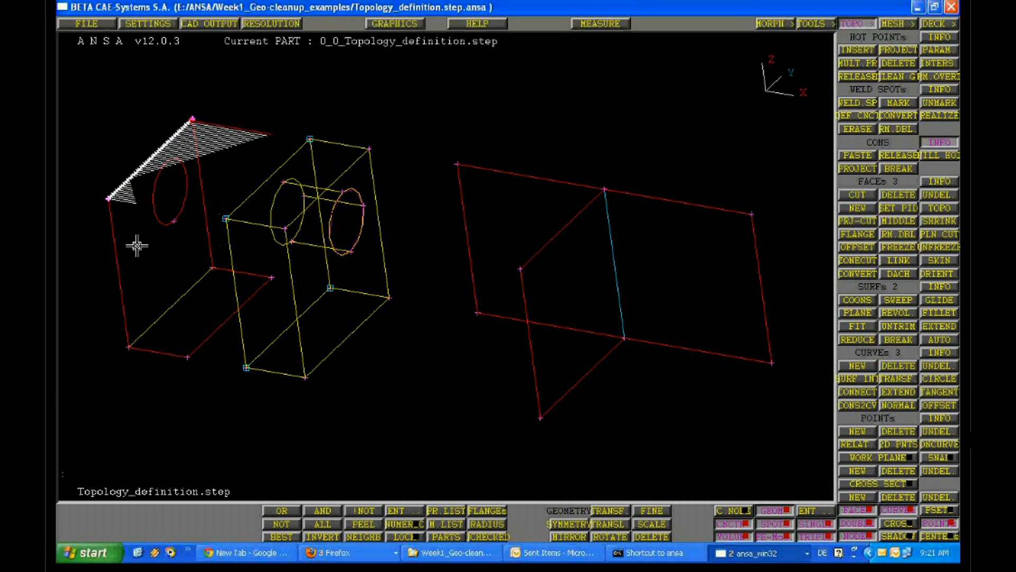
pyautogui.click(137, 245)
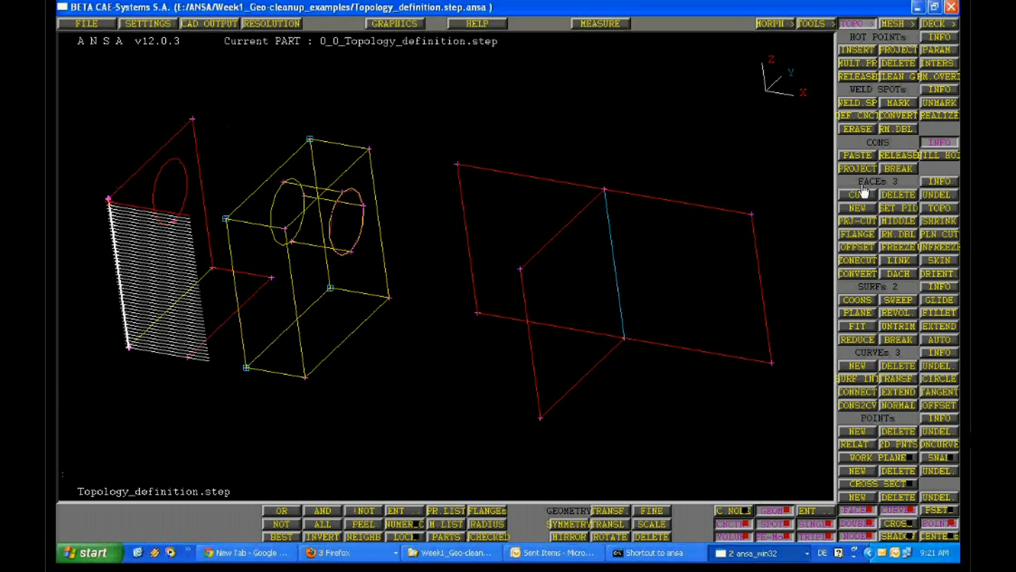
pyautogui.middleClick(613, 168)
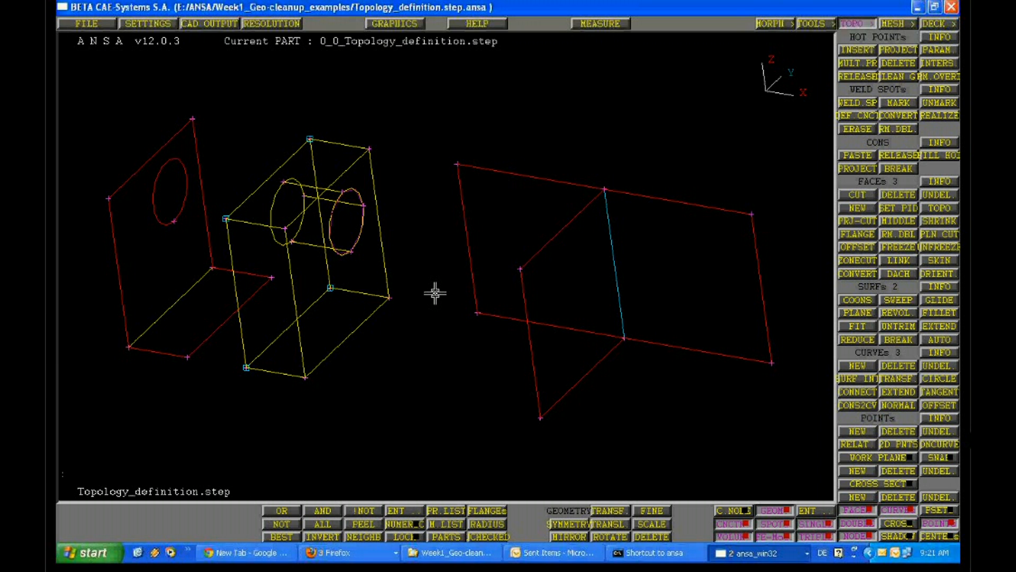
# Turn the shaded display back on and view the three geometries from below
pyautogui.scroll(-3, 440, 299)
pyautogui.keyDown('ctrl'); pyautogui.moveTo(440, 299); pyautogui.dragTo(460, 287); pyautogui.keyUp('ctrl')
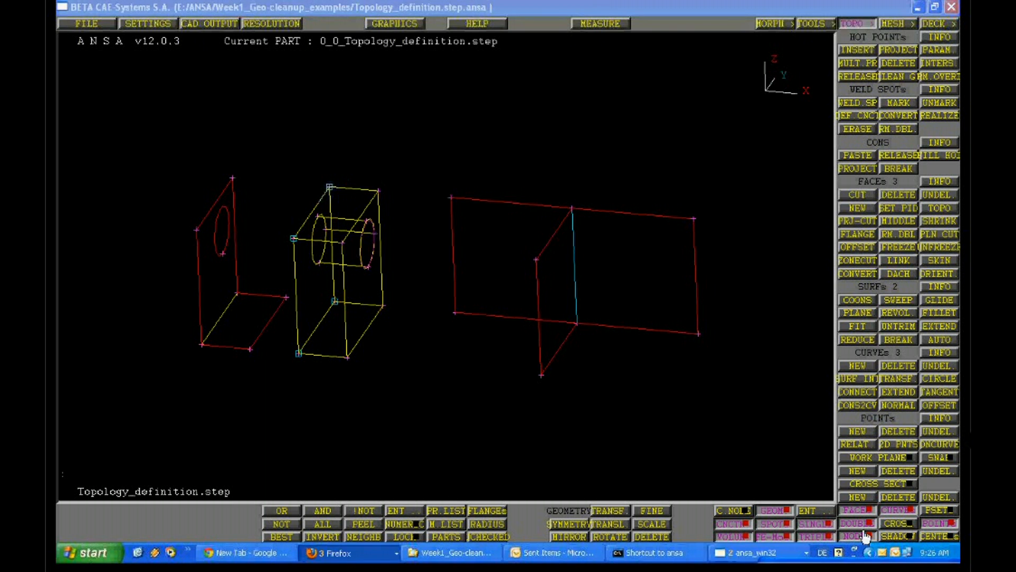
pyautogui.click(896, 536)
pyautogui.keyDown('ctrl'); pyautogui.moveTo(641, 363); pyautogui.dragTo(543, 286); pyautogui.keyUp('ctrl')
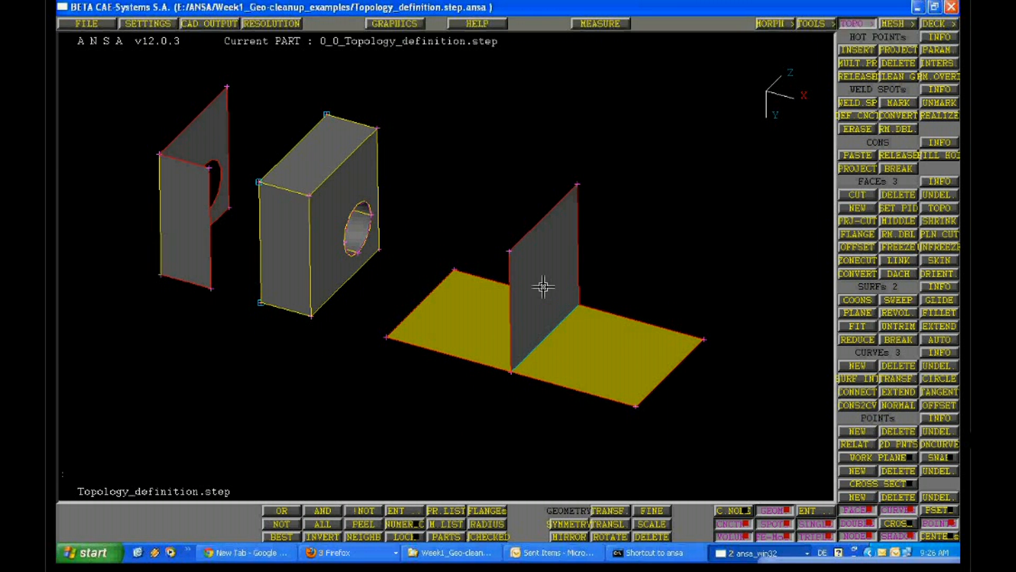
# Delete the vertical face standing on the shared edge of the two flat faces
pyautogui.keyDown('ctrl'); pyautogui.moveTo(542, 286); pyautogui.dragTo(573, 447, button='right'); pyautogui.keyUp('ctrl')
pyautogui.keyDown('ctrl'); pyautogui.moveTo(573, 447); pyautogui.dragTo(405, 408, button='middle'); pyautogui.keyUp('ctrl')
pyautogui.click(905, 197)
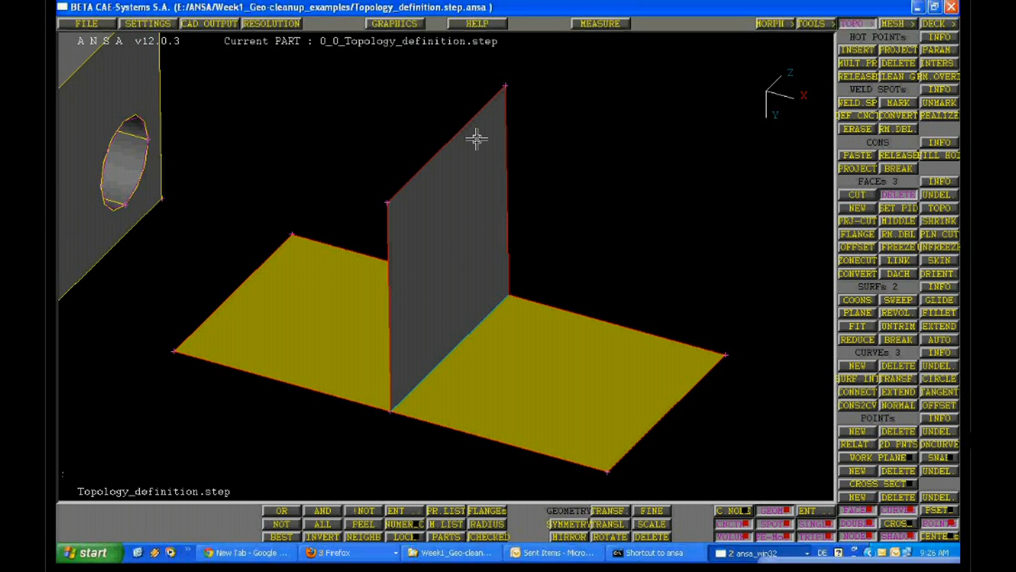
pyautogui.click(476, 139)
pyautogui.click(707, 123)
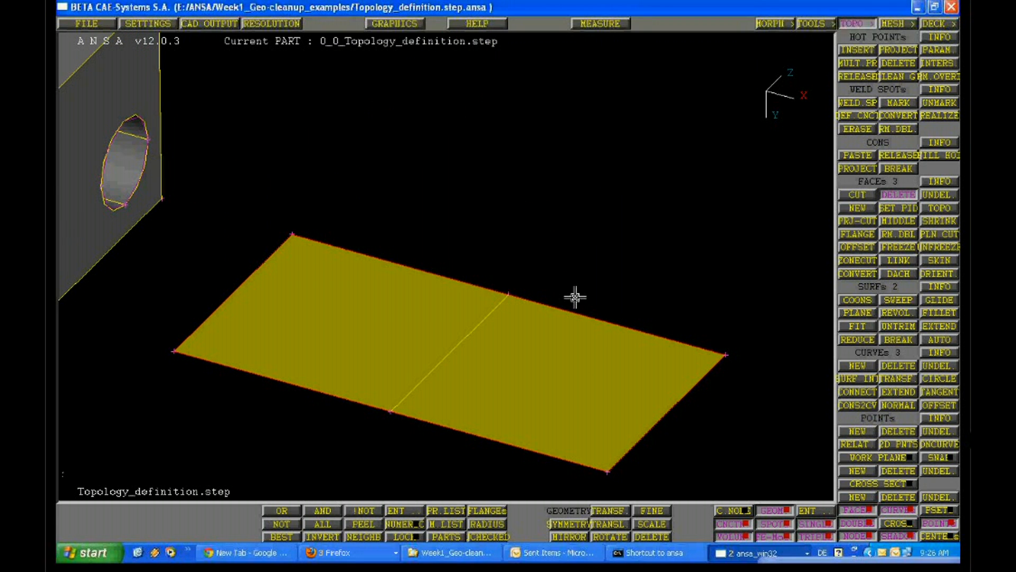
# Translate the flat face nearest the block by about -0.02 in X, moving it away from its neighbour
pyautogui.keyDown('ctrl'); pyautogui.moveTo(575, 297); pyautogui.dragTo(535, 366); pyautogui.keyUp('ctrl')
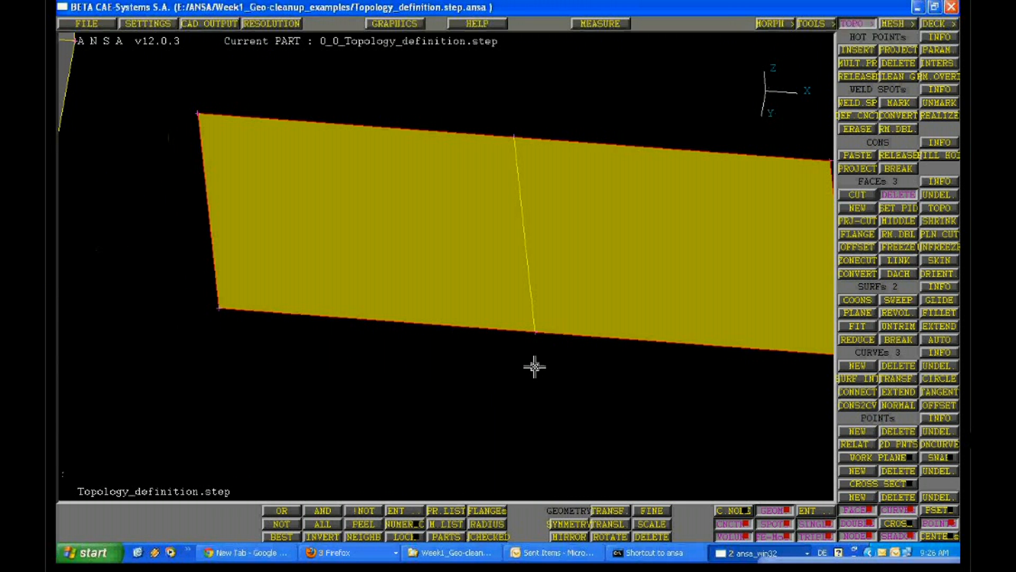
pyautogui.keyDown('ctrl'); pyautogui.moveTo(528, 222); pyautogui.dragTo(519, 305, button='middle'); pyautogui.keyUp('ctrl')
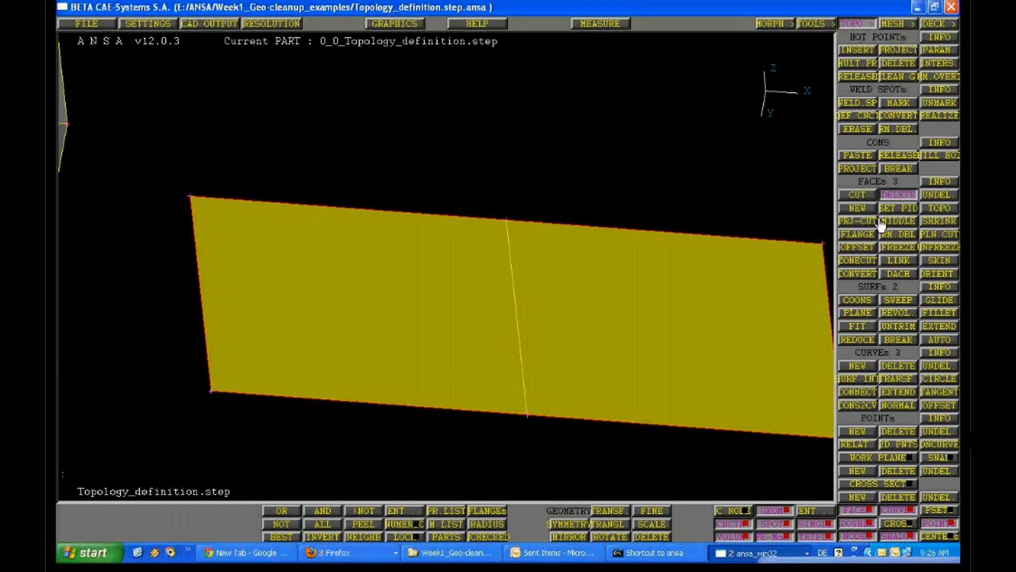
pyautogui.click(608, 524)
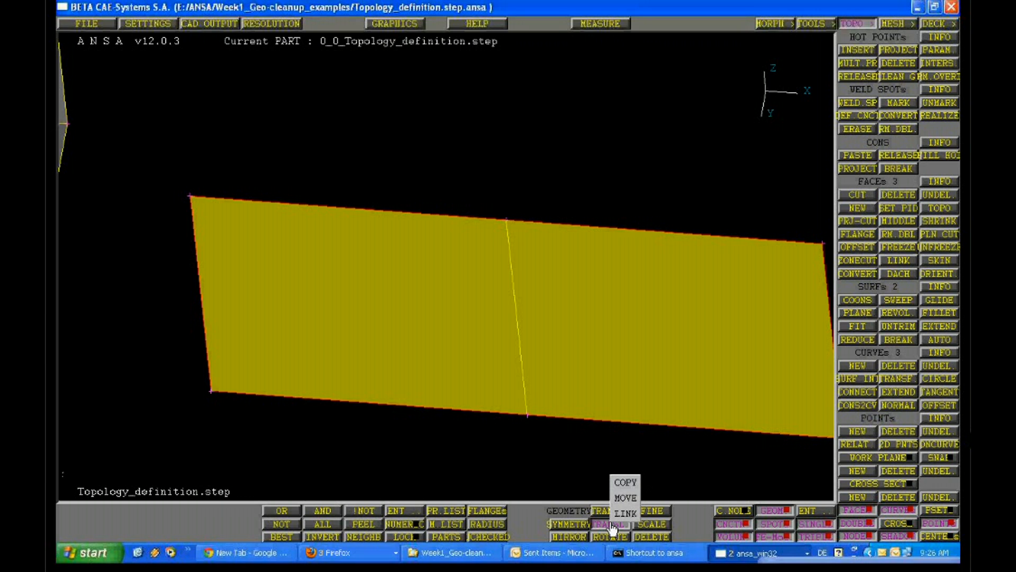
pyautogui.click(626, 497)
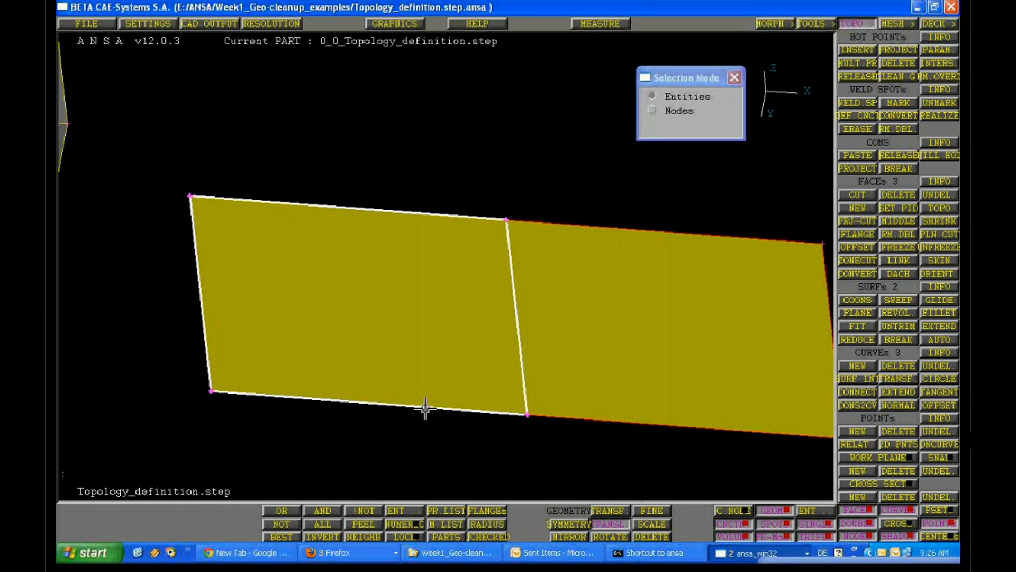
pyautogui.middleClick(552, 194)
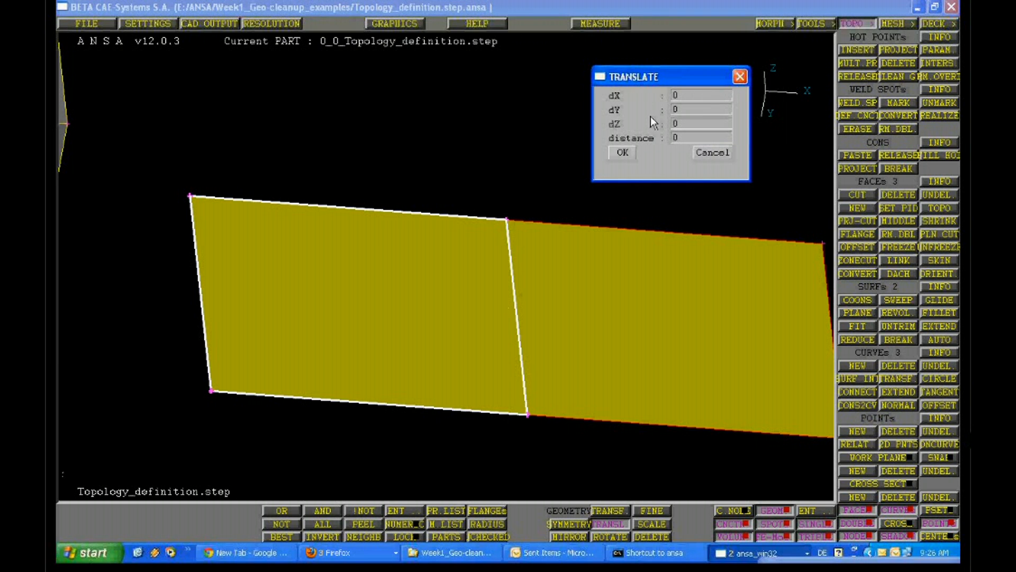
pyautogui.click(688, 96)
pyautogui.write('2')
pyautogui.click(676, 94)
pyautogui.press('Left')
pyautogui.write('-')
pyautogui.click(623, 153)
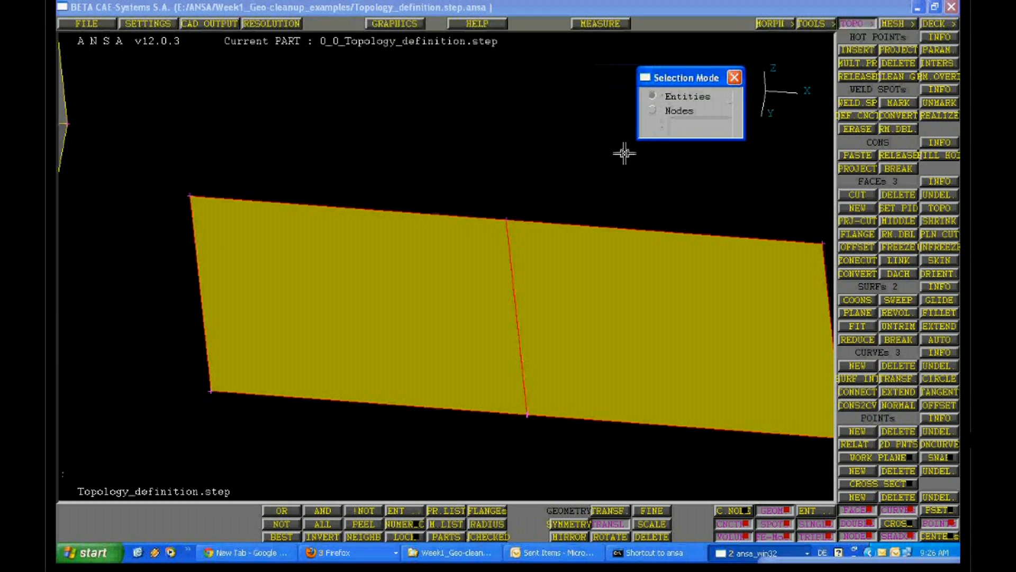
pyautogui.middleClick(639, 191)
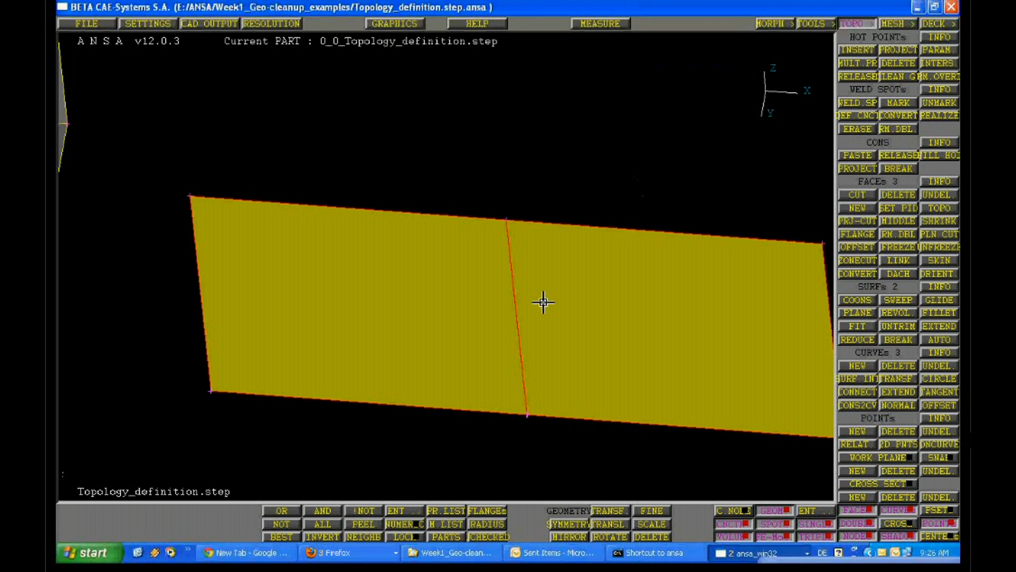
# Measure the gap between the corner points of the two separated flat faces
pyautogui.keyDown('ctrl'); pyautogui.moveTo(543, 301); pyautogui.dragTo(443, 293); pyautogui.keyUp('ctrl')
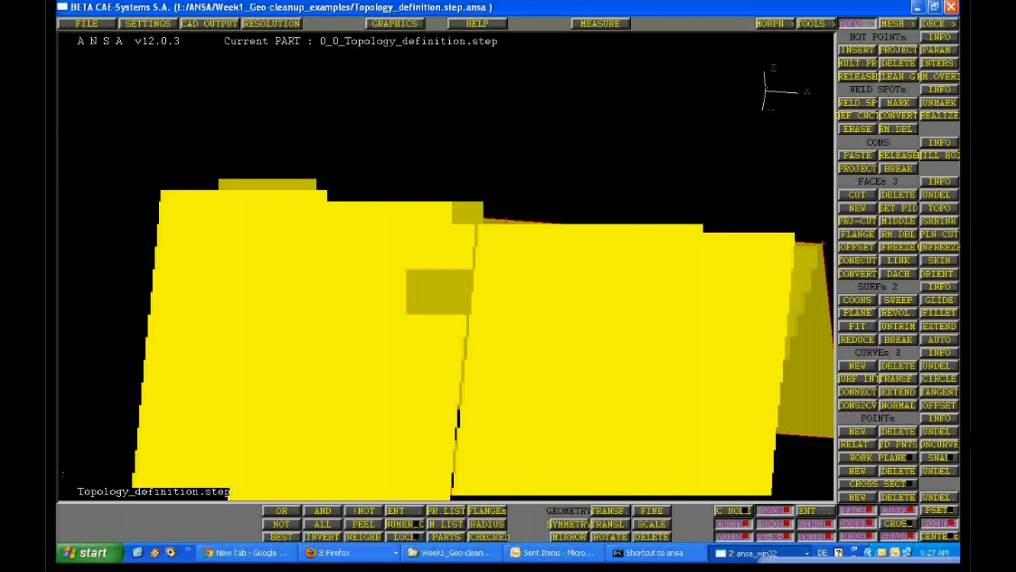
pyautogui.keyDown('ctrl'); pyautogui.moveTo(423, 338); pyautogui.dragTo(397, 331); pyautogui.keyUp('ctrl')
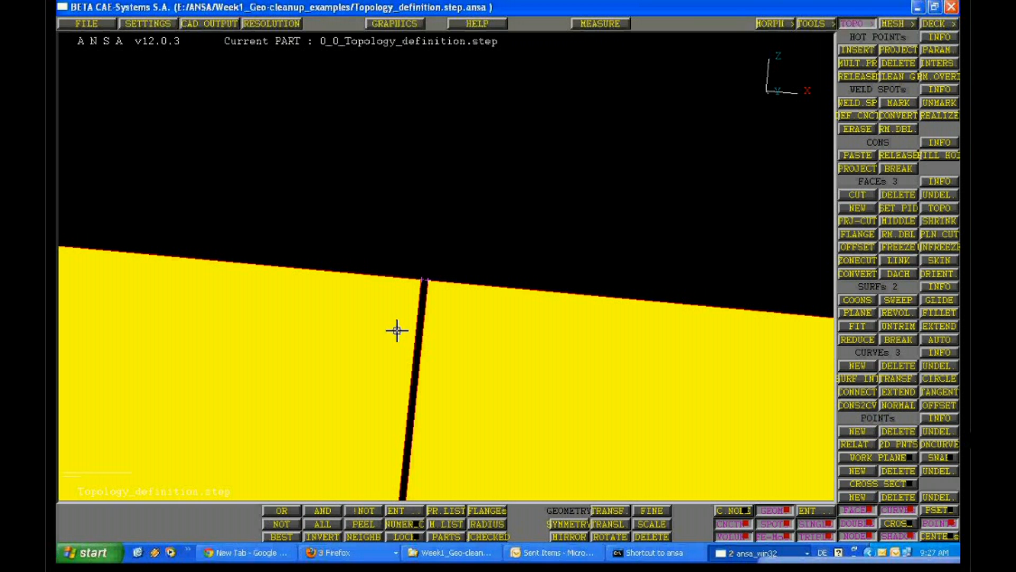
pyautogui.keyDown('ctrl'); pyautogui.moveTo(397, 331); pyautogui.dragTo(458, 284, button='right'); pyautogui.keyUp('ctrl')
pyautogui.moveTo(458, 284)
pyautogui.keyDown('ctrl'); pyautogui.mouseDown()
pyautogui.moveTo(659, 374)
pyautogui.moveTo(406, 293)
pyautogui.moveTo(648, 371)
pyautogui.moveTo(489, 371)
pyautogui.moveTo(612, 166)
pyautogui.mouseUp(); pyautogui.keyUp('ctrl')
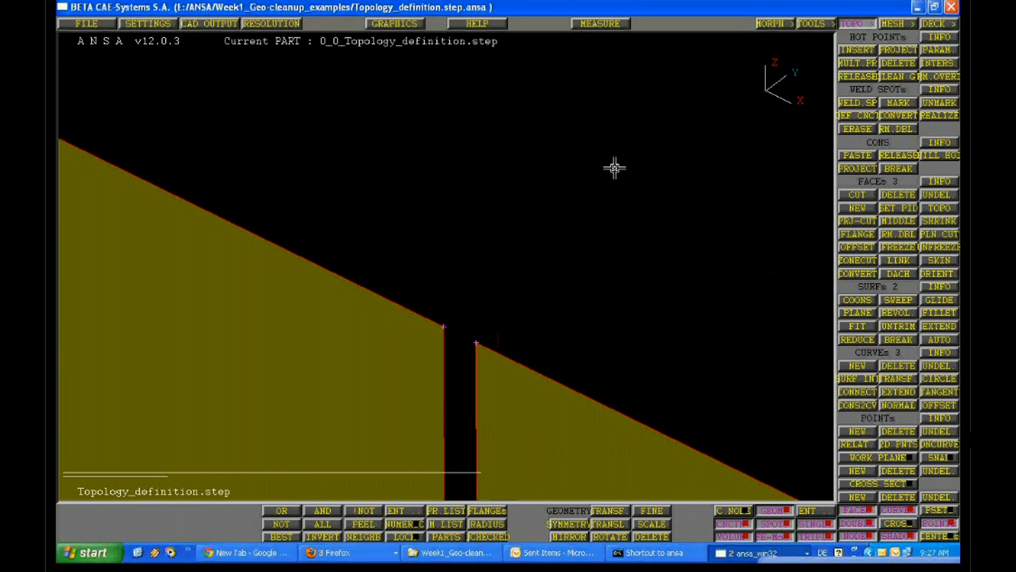
pyautogui.click(611, 23)
pyautogui.click(476, 343)
pyautogui.click(444, 326)
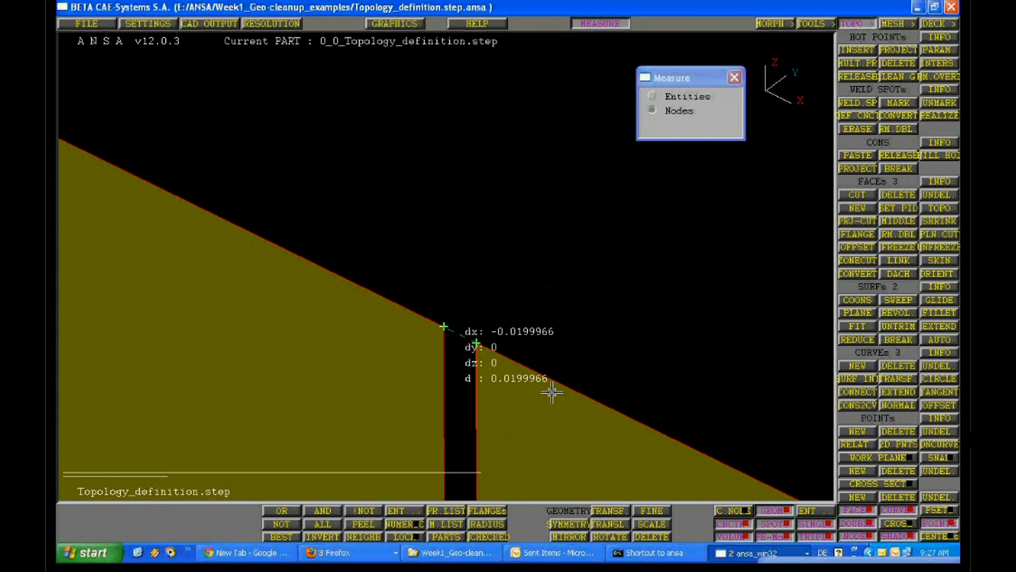
pyautogui.middleClick(486, 391)
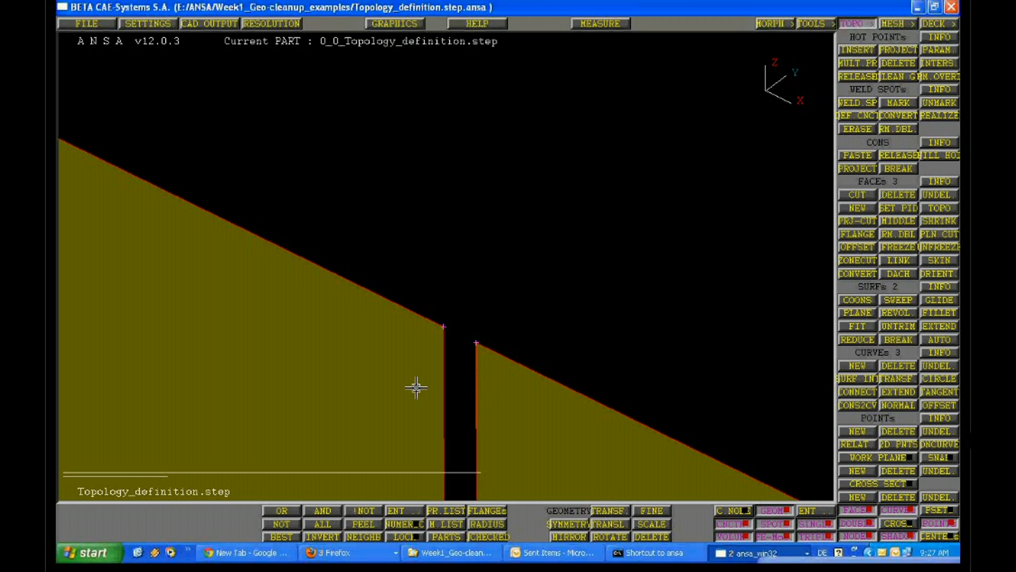
# Examine the red edges between the two flat faces, both from a distance and close up at the gap
pyautogui.keyDown('ctrl'); pyautogui.moveTo(416, 388); pyautogui.dragTo(592, 279, button='right'); pyautogui.keyUp('ctrl')
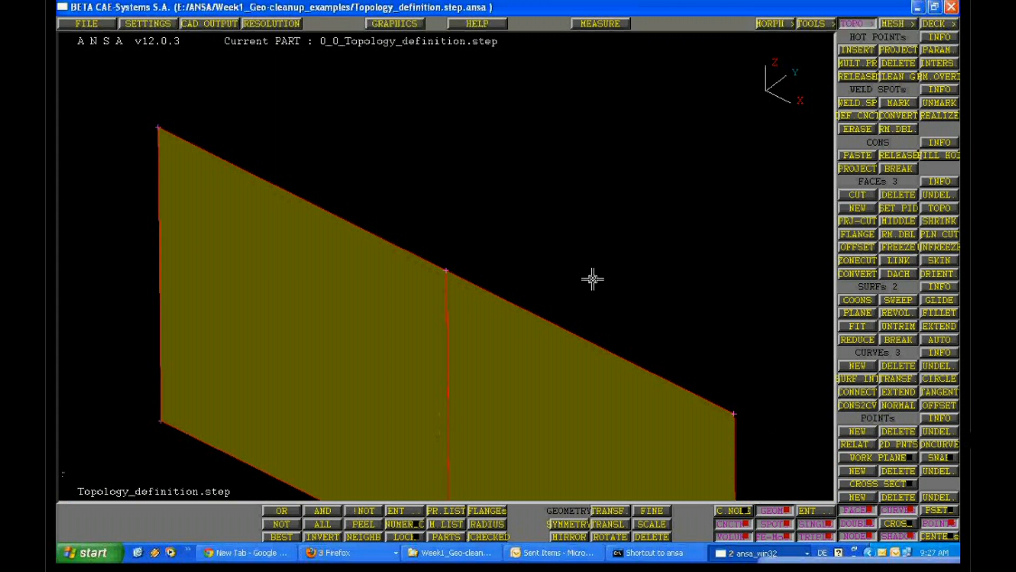
pyautogui.keyDown('ctrl'); pyautogui.moveTo(592, 279); pyautogui.dragTo(462, 432); pyautogui.keyUp('ctrl')
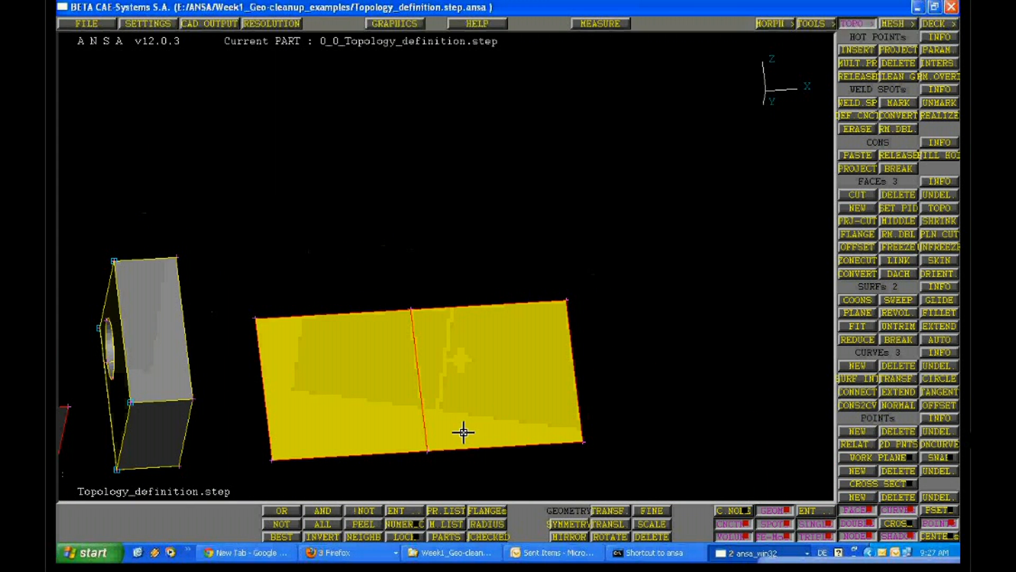
pyautogui.keyDown('ctrl'); pyautogui.moveTo(462, 432); pyautogui.dragTo(513, 331, button='middle'); pyautogui.keyUp('ctrl')
pyautogui.keyDown('ctrl'); pyautogui.moveTo(512, 331); pyautogui.dragTo(515, 251, button='right'); pyautogui.keyUp('ctrl')
pyautogui.keyDown('ctrl'); pyautogui.moveTo(515, 250); pyautogui.dragTo(499, 229); pyautogui.keyUp('ctrl')
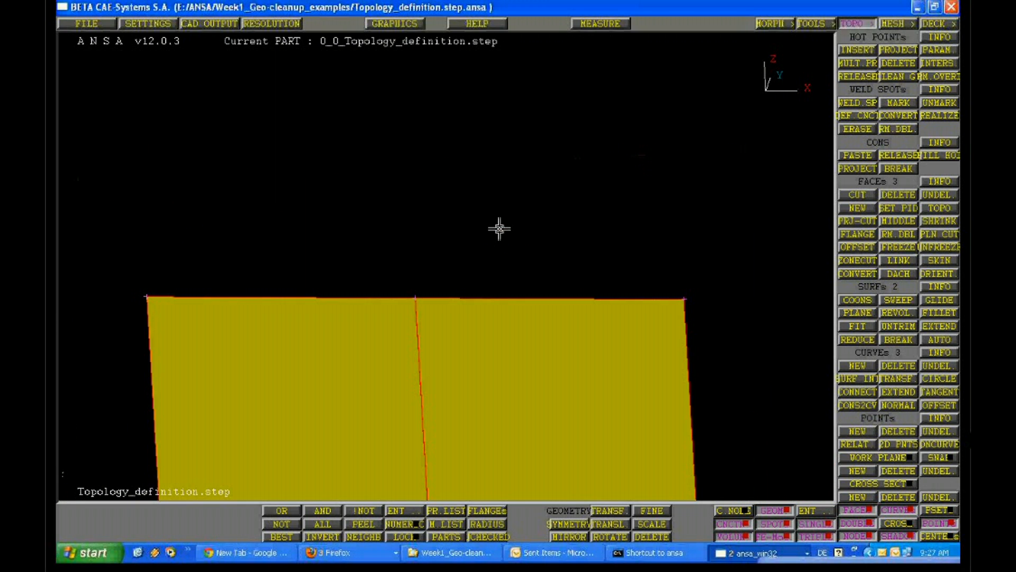
pyautogui.keyDown('ctrl'); pyautogui.moveTo(499, 229); pyautogui.dragTo(408, 347, button='right'); pyautogui.keyUp('ctrl')
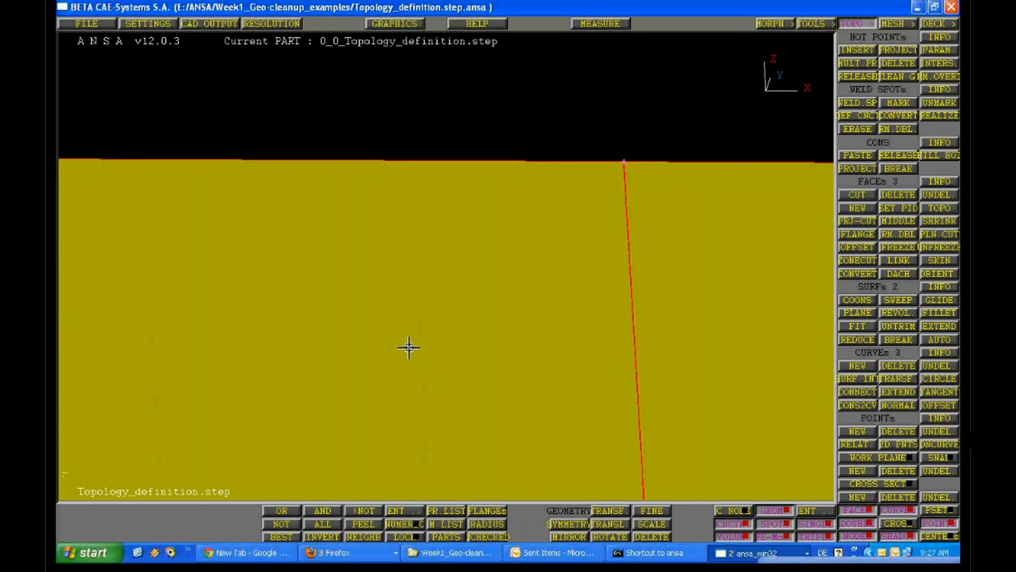
pyautogui.keyDown('ctrl'); pyautogui.moveTo(409, 348); pyautogui.dragTo(438, 345); pyautogui.keyUp('ctrl')
pyautogui.keyDown('ctrl'); pyautogui.moveTo(438, 345); pyautogui.dragTo(569, 312, button='middle'); pyautogui.keyUp('ctrl')
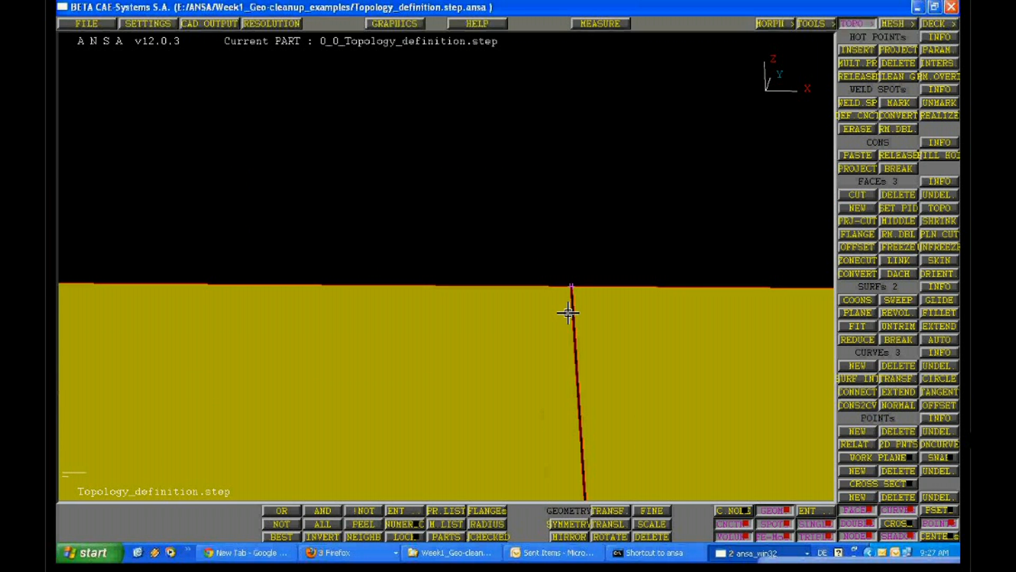
pyautogui.keyDown('ctrl'); pyautogui.moveTo(568, 313); pyautogui.dragTo(501, 347, button='right'); pyautogui.keyUp('ctrl')
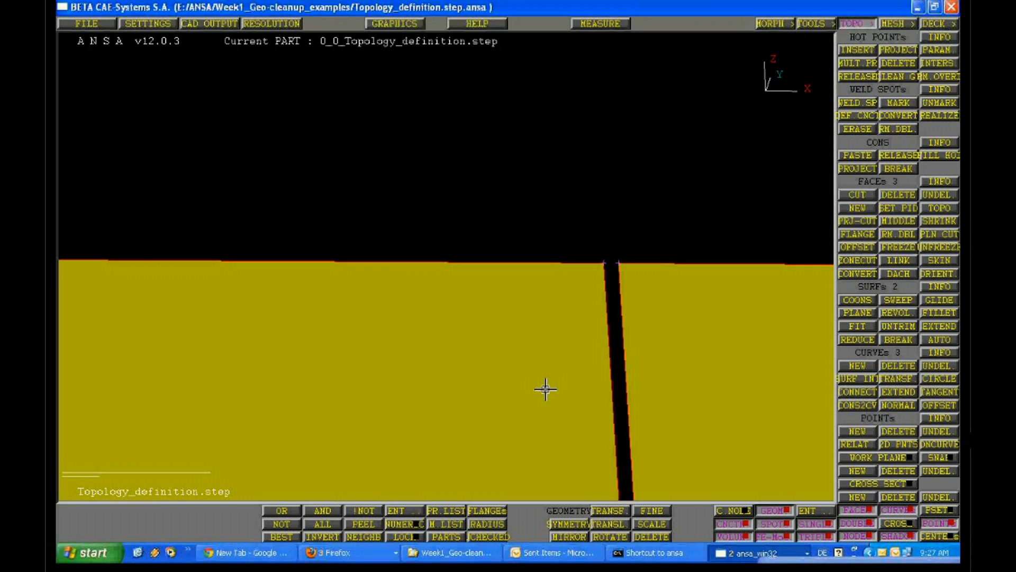
# Join the two flat faces along their facing red edges with the Topo function
pyautogui.keyDown('ctrl'); pyautogui.moveTo(545, 389); pyautogui.dragTo(534, 275, button='right'); pyautogui.keyUp('ctrl')
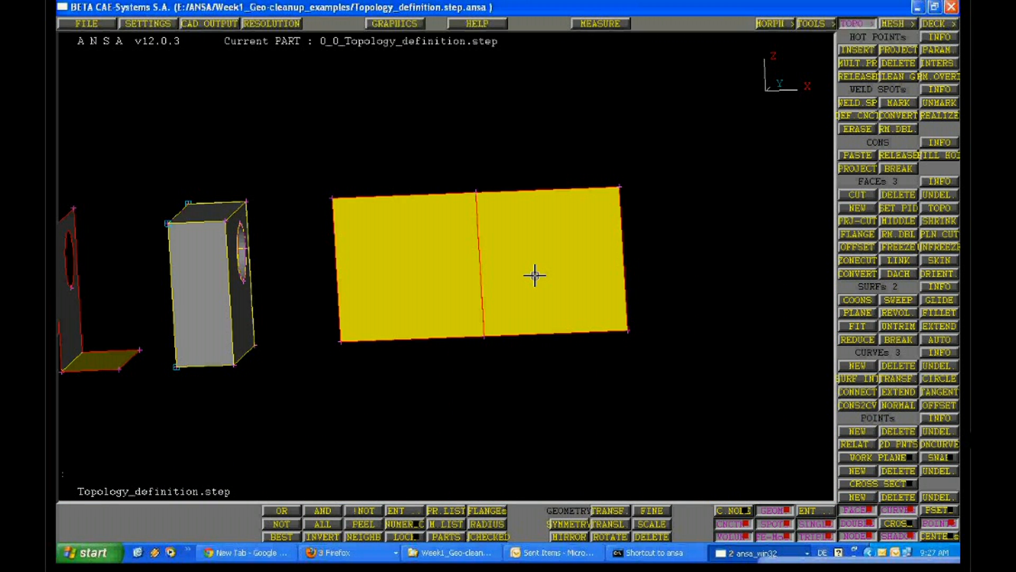
pyautogui.keyDown('ctrl'); pyautogui.moveTo(534, 275); pyautogui.dragTo(547, 300); pyautogui.keyUp('ctrl')
pyautogui.keyDown('ctrl'); pyautogui.moveTo(546, 300); pyautogui.dragTo(502, 158, button='right'); pyautogui.keyUp('ctrl')
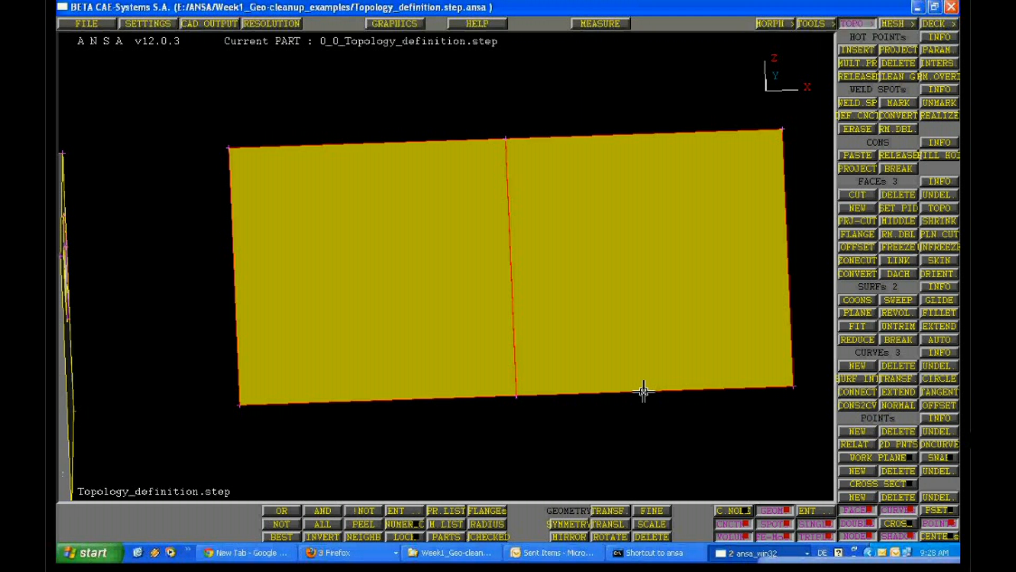
pyautogui.click(940, 212)
pyautogui.click(523, 267)
pyautogui.middleClick(523, 267)
pyautogui.click(510, 259)
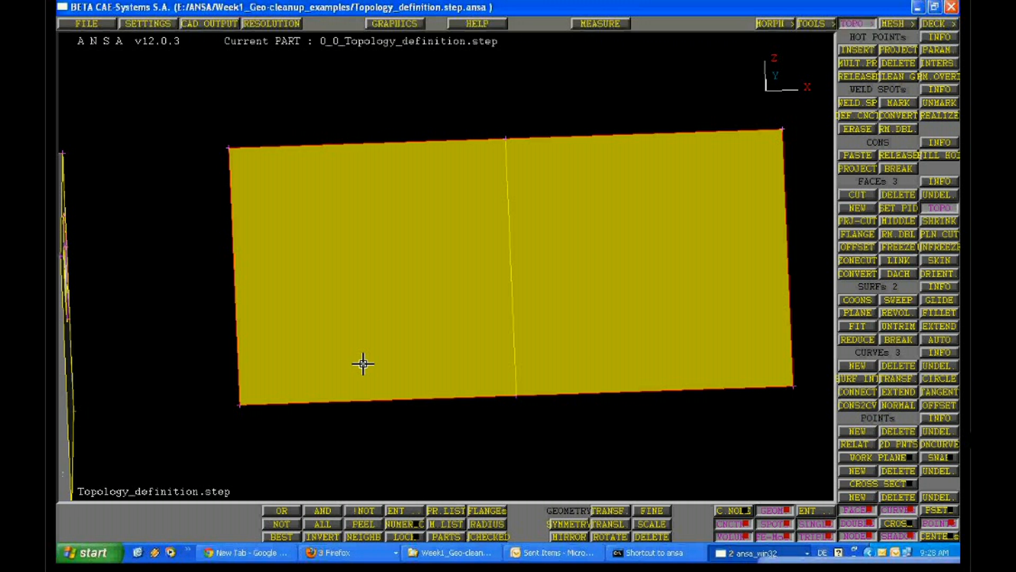
# Turn off the shaded display and view the two joined flat faces in wireframe
pyautogui.keyDown('ctrl'); pyautogui.moveTo(363, 363); pyautogui.dragTo(346, 373); pyautogui.keyUp('ctrl')
pyautogui.click(897, 536)
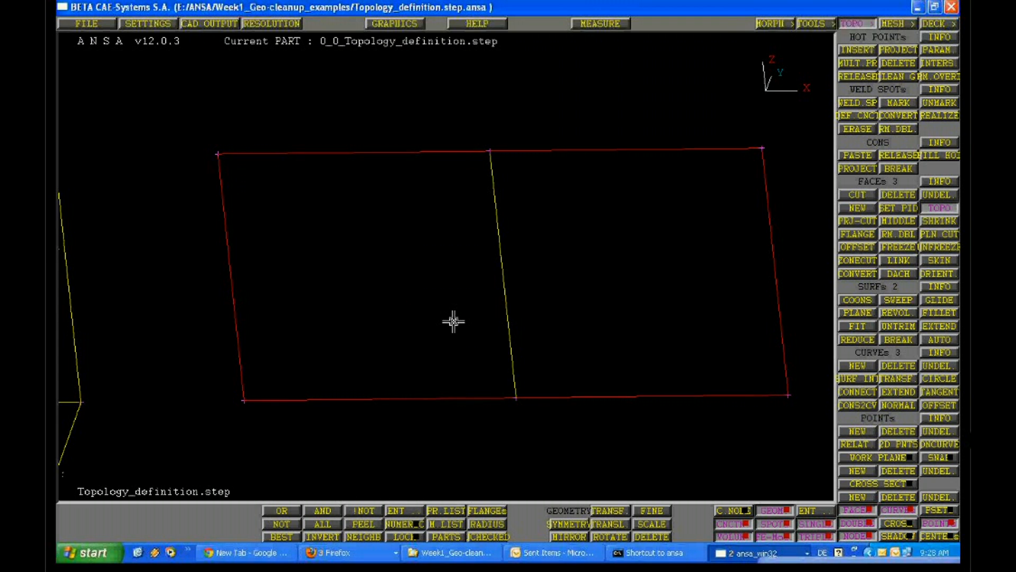
pyautogui.keyDown('ctrl'); pyautogui.moveTo(454, 321); pyautogui.dragTo(513, 285); pyautogui.keyUp('ctrl')
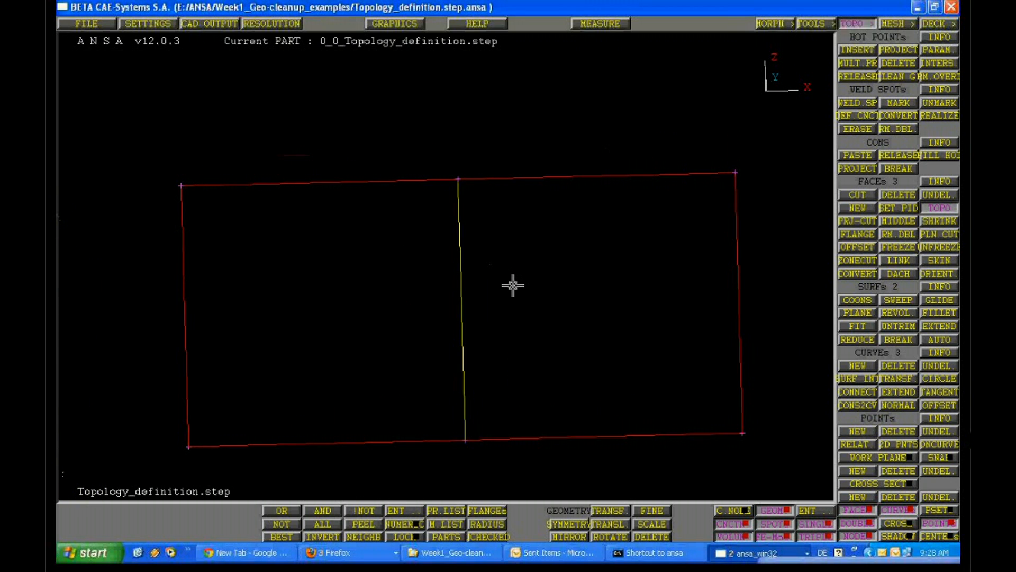
pyautogui.keyDown('ctrl'); pyautogui.moveTo(513, 286); pyautogui.dragTo(457, 317, button='right'); pyautogui.keyUp('ctrl')
pyautogui.keyDown('ctrl'); pyautogui.moveTo(456, 316); pyautogui.dragTo(469, 333); pyautogui.keyUp('ctrl')
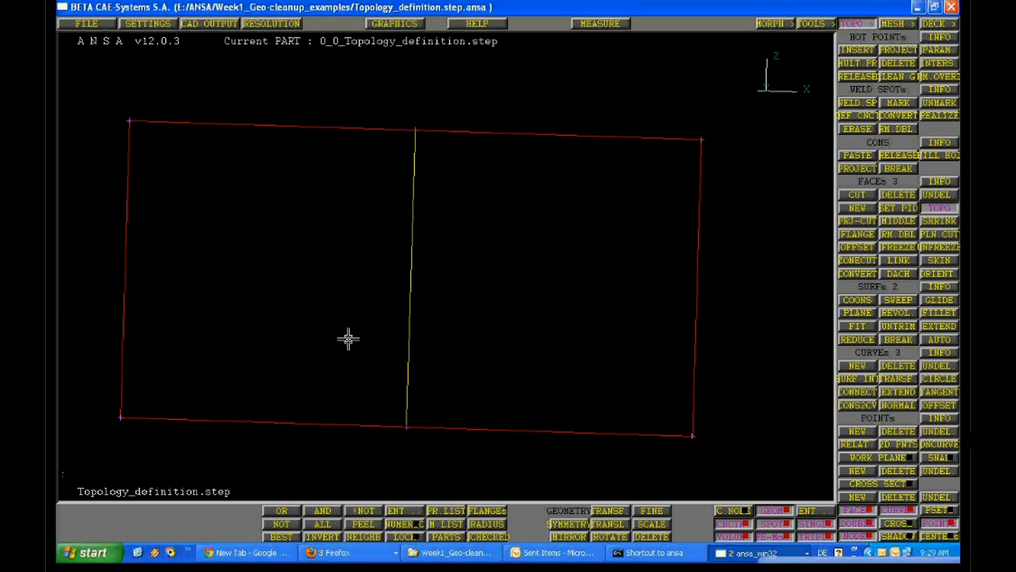
# Examine the wireframe of the L-shaped bracket, including its fold edge and the outline of its hole
pyautogui.keyDown('ctrl'); pyautogui.moveTo(324, 355); pyautogui.dragTo(447, 228, button='right'); pyautogui.keyUp('ctrl')
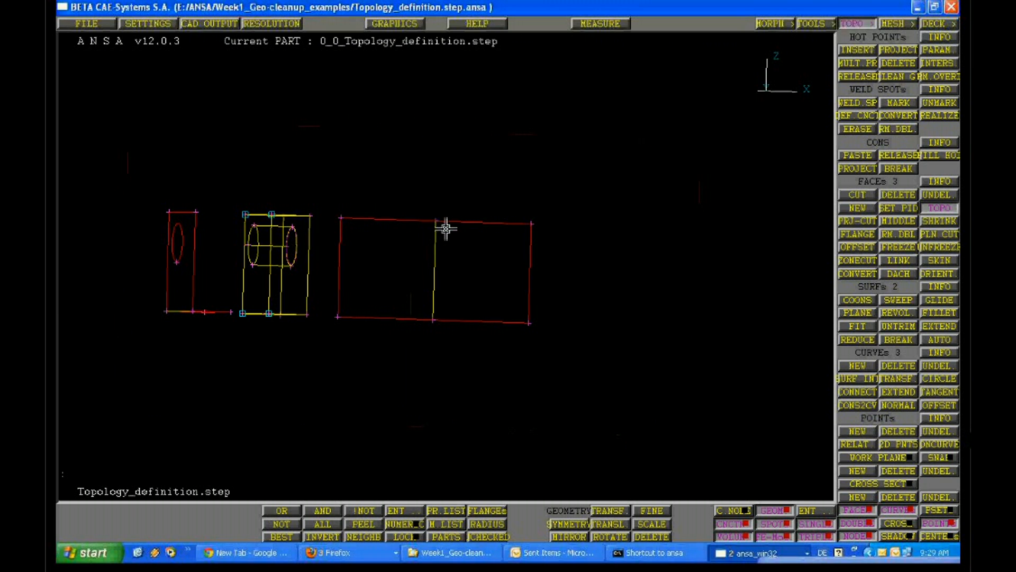
pyautogui.keyDown('ctrl'); pyautogui.moveTo(446, 228); pyautogui.dragTo(317, 290); pyautogui.keyUp('ctrl')
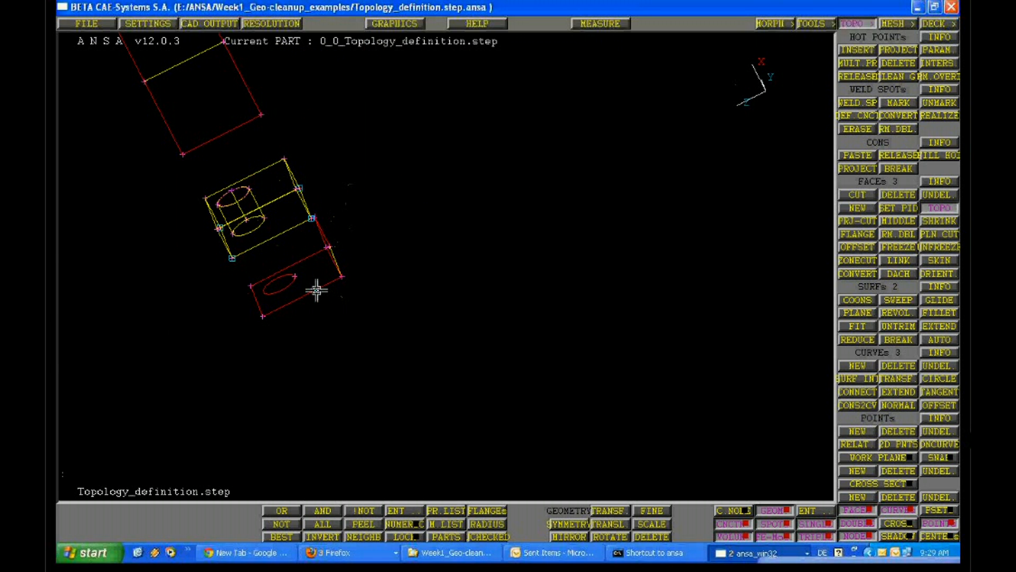
pyautogui.keyDown('ctrl'); pyautogui.moveTo(317, 289); pyautogui.dragTo(252, 267, button='right'); pyautogui.keyUp('ctrl')
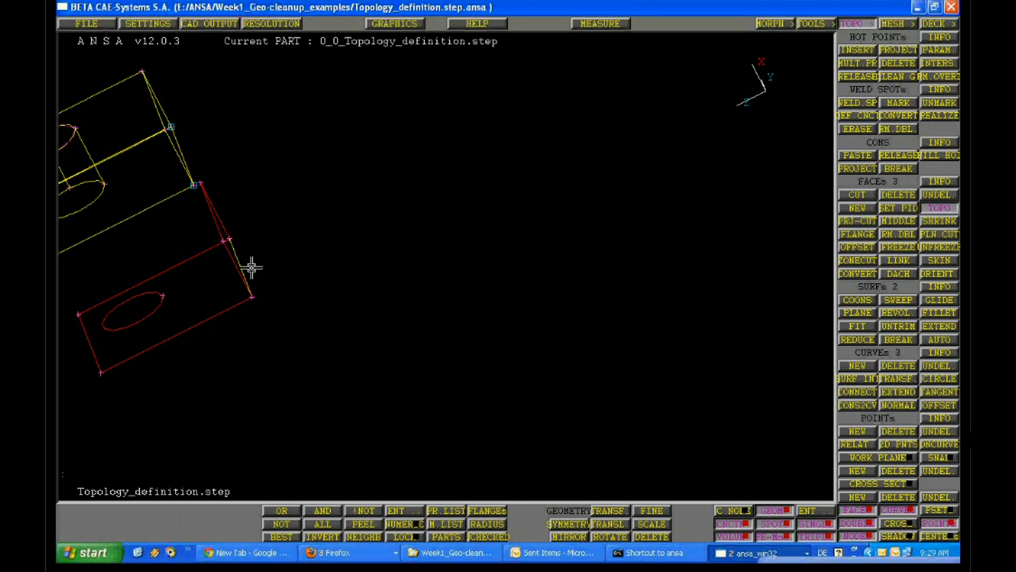
pyautogui.keyDown('ctrl'); pyautogui.moveTo(252, 267); pyautogui.dragTo(530, 330); pyautogui.keyUp('ctrl')
pyautogui.scroll(5, 431, 315)
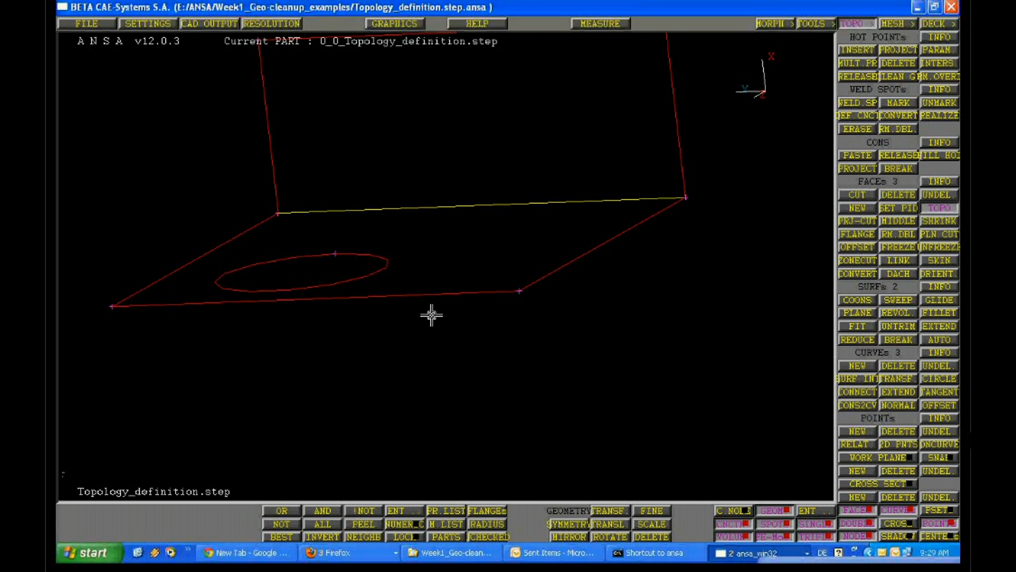
pyautogui.keyDown('ctrl'); pyautogui.moveTo(431, 315); pyautogui.dragTo(462, 326); pyautogui.keyUp('ctrl')
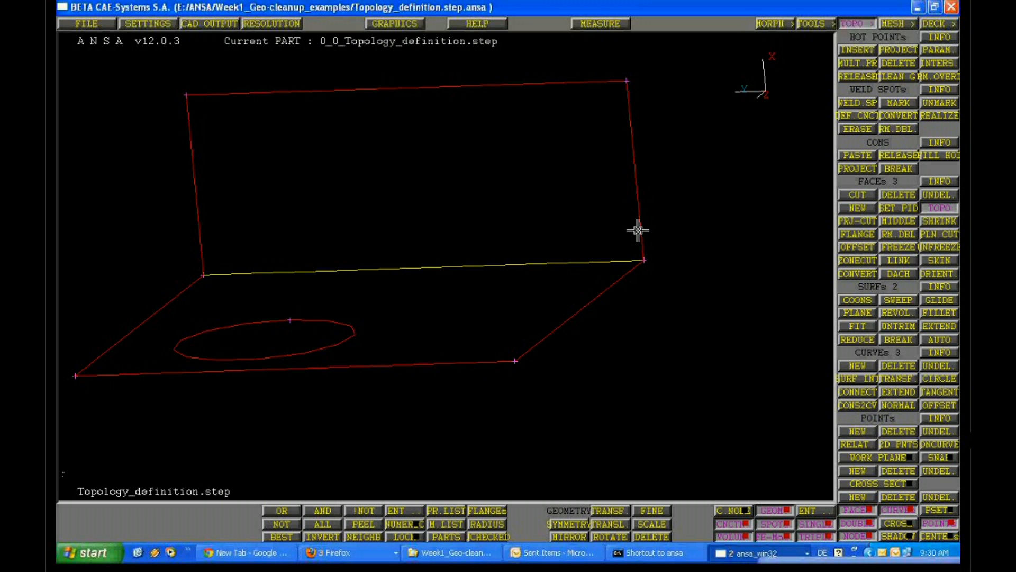
pyautogui.keyDown('ctrl'); pyautogui.moveTo(638, 231); pyautogui.dragTo(407, 195); pyautogui.keyUp('ctrl')
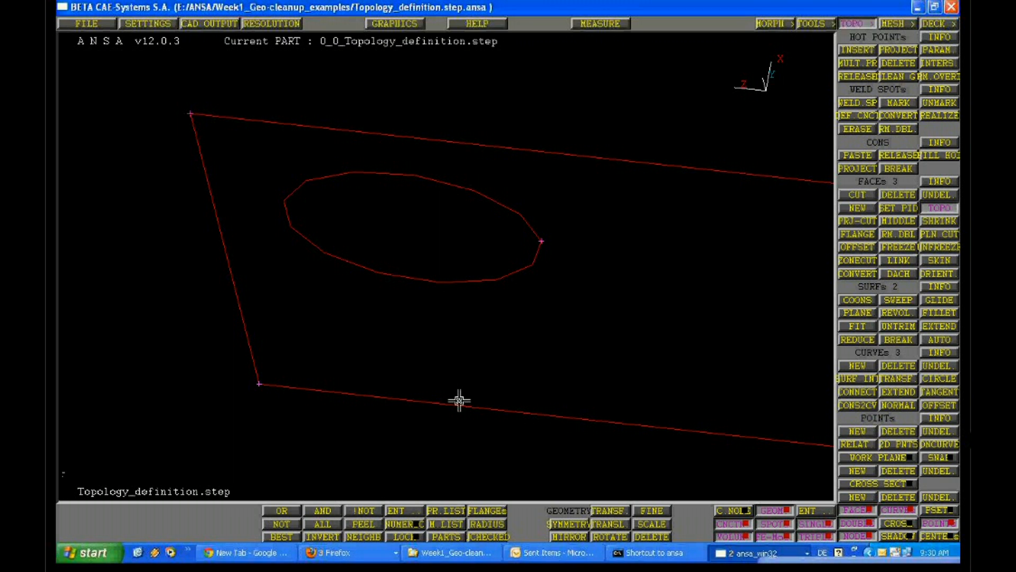
# Turn the shaded display back on and inspect both faces of the L-shaped bracket from several angles
pyautogui.click(906, 537)
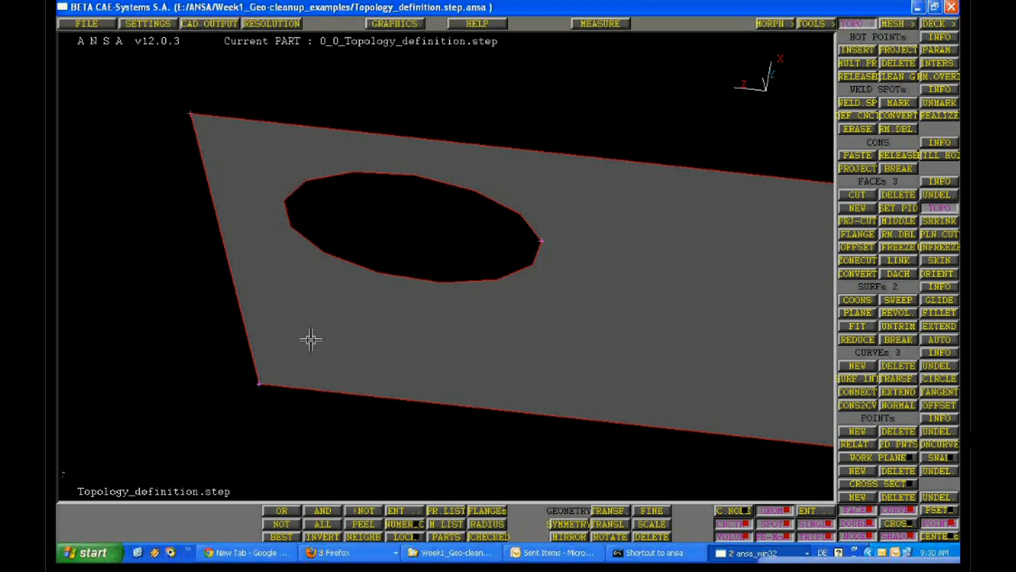
pyautogui.scroll(-4, 453, 267)
pyautogui.keyDown('ctrl'); pyautogui.moveTo(453, 266); pyautogui.dragTo(451, 233); pyautogui.keyUp('ctrl')
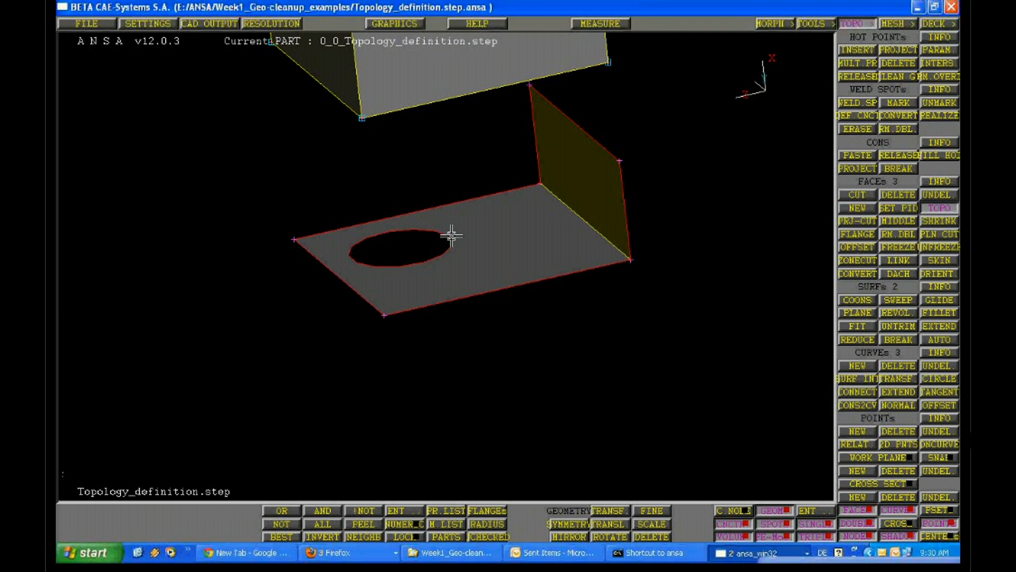
pyautogui.keyDown('ctrl'); pyautogui.moveTo(451, 236); pyautogui.dragTo(435, 374, button='middle'); pyautogui.keyUp('ctrl')
pyautogui.keyDown('ctrl'); pyautogui.moveTo(435, 375); pyautogui.dragTo(381, 422, button='right'); pyautogui.keyUp('ctrl')
pyautogui.keyDown('ctrl'); pyautogui.moveTo(381, 422); pyautogui.dragTo(436, 271, button='middle'); pyautogui.keyUp('ctrl')
pyautogui.keyDown('ctrl'); pyautogui.moveTo(437, 271); pyautogui.dragTo(468, 423, button='right'); pyautogui.keyUp('ctrl')
pyautogui.keyDown('ctrl'); pyautogui.moveTo(469, 423); pyautogui.dragTo(469, 293); pyautogui.keyUp('ctrl')
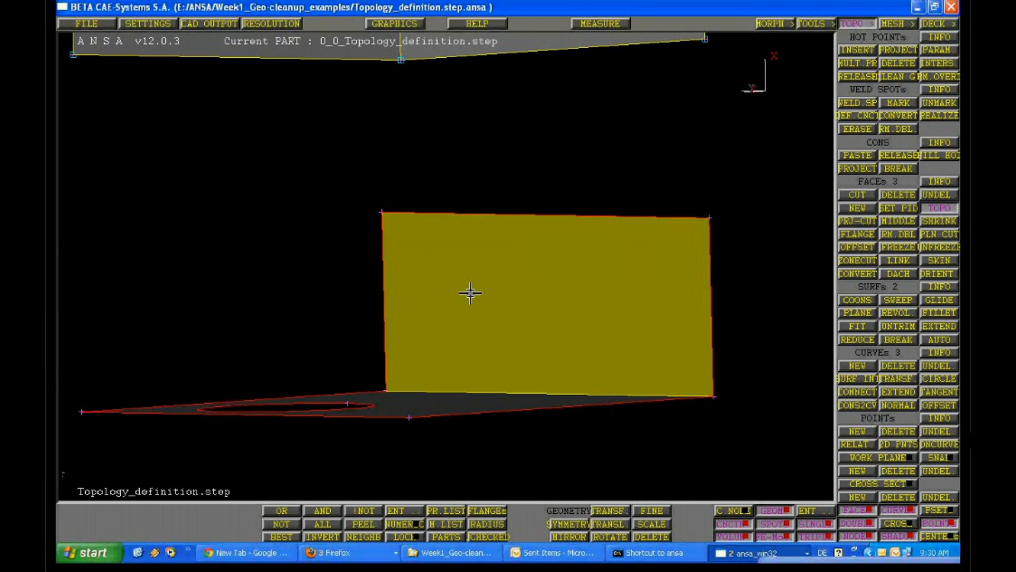
# Make the orientation of the holed block's faces uniform with the Orient function and view its shaded sides
pyautogui.keyDown('ctrl'); pyautogui.moveTo(469, 293); pyautogui.dragTo(379, 224, button='middle'); pyautogui.keyUp('ctrl')
pyautogui.keyDown('ctrl'); pyautogui.moveTo(379, 224); pyautogui.dragTo(408, 260, button='right'); pyautogui.keyUp('ctrl')
pyautogui.keyDown('ctrl'); pyautogui.moveTo(408, 260); pyautogui.dragTo(426, 313); pyautogui.keyUp('ctrl')
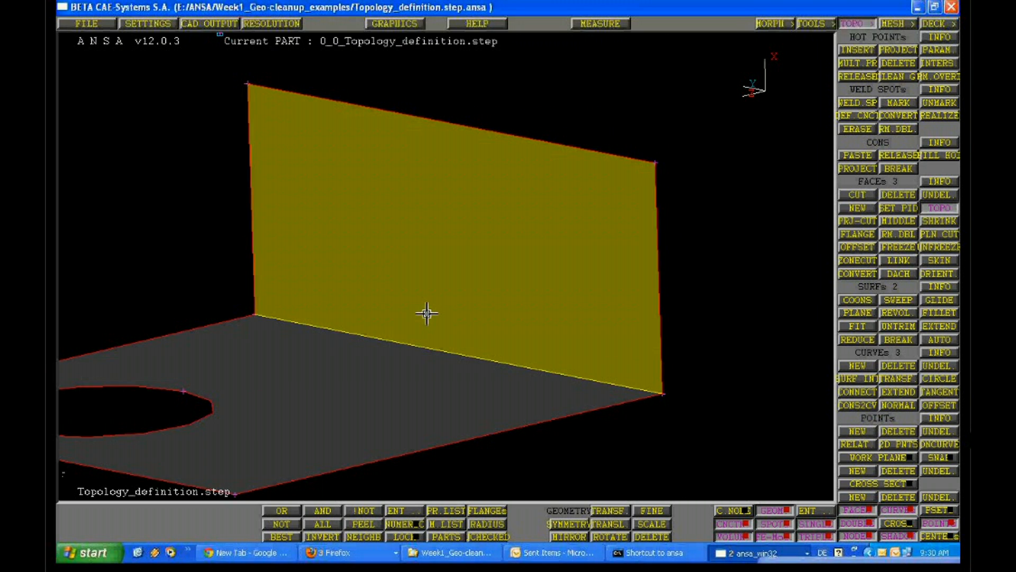
pyautogui.keyDown('ctrl'); pyautogui.moveTo(426, 313); pyautogui.dragTo(612, 422, button='right'); pyautogui.keyUp('ctrl')
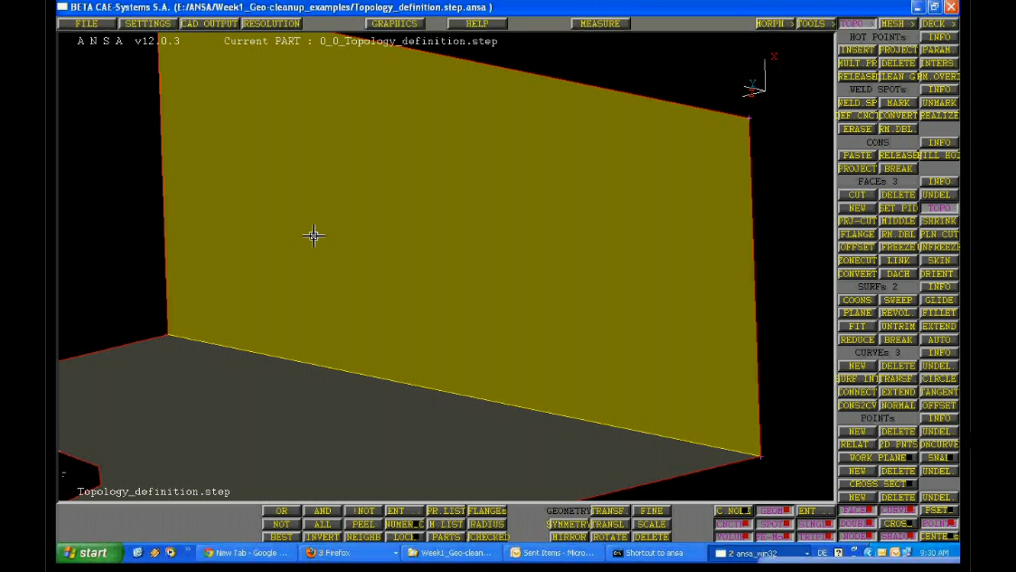
pyautogui.keyDown('ctrl'); pyautogui.moveTo(314, 236); pyautogui.dragTo(399, 181, button='right'); pyautogui.keyUp('ctrl')
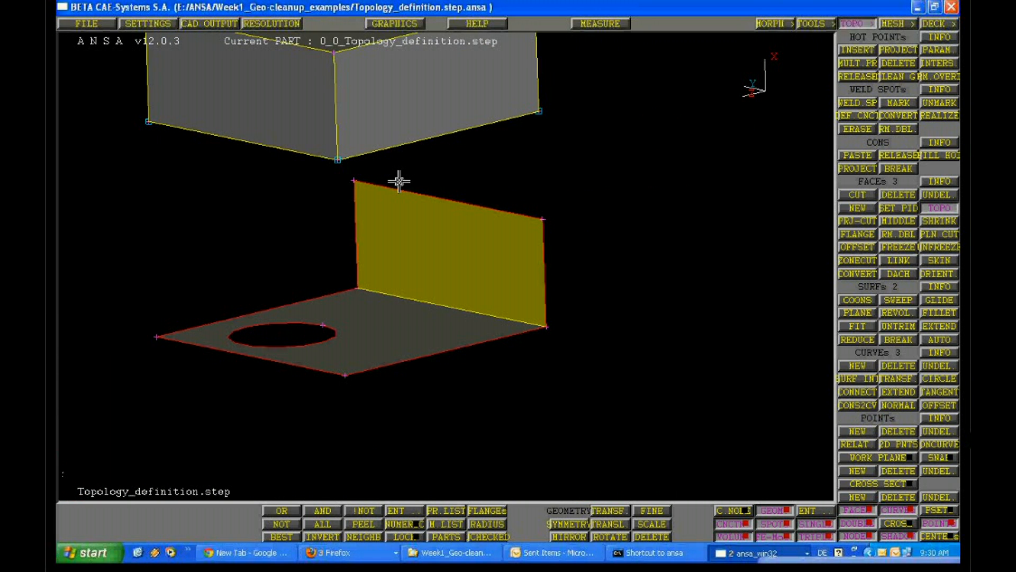
pyautogui.keyDown('ctrl'); pyautogui.moveTo(399, 180); pyautogui.dragTo(424, 245); pyautogui.keyUp('ctrl')
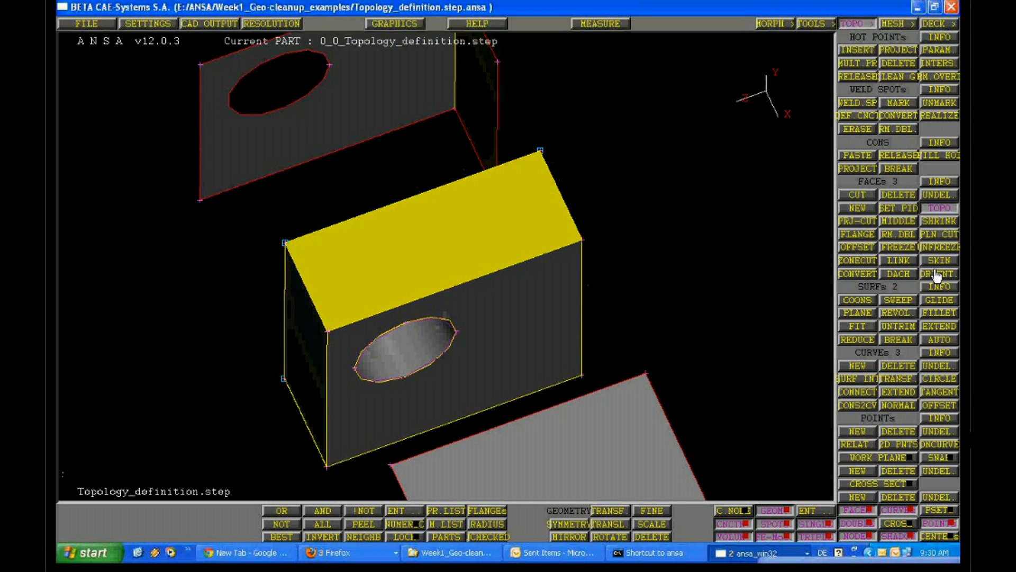
pyautogui.click(937, 275)
pyautogui.keyDown('ctrl'); pyautogui.moveTo(401, 200); pyautogui.dragTo(388, 313); pyautogui.keyUp('ctrl')
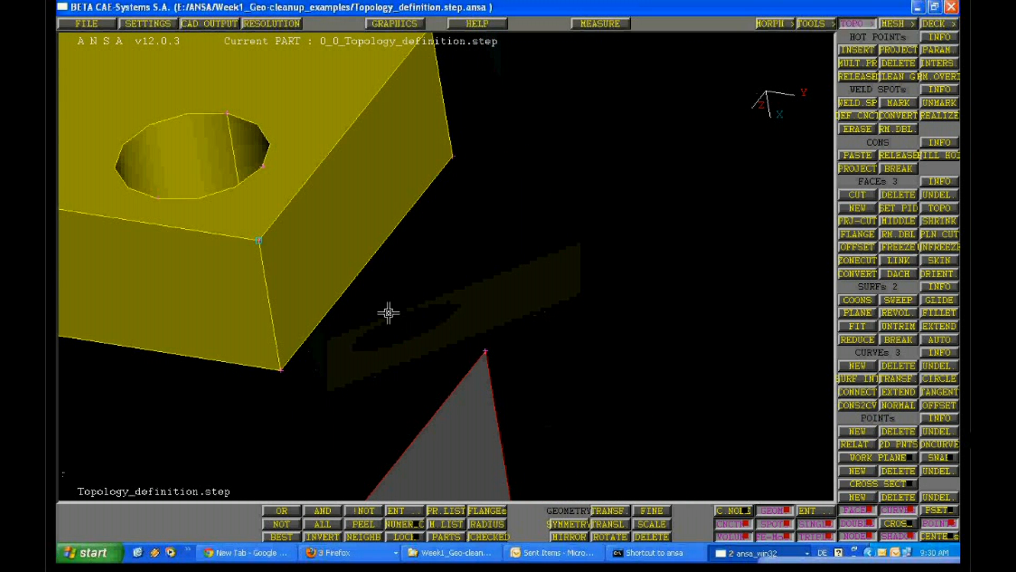
pyautogui.keyDown('ctrl'); pyautogui.moveTo(313, 237); pyautogui.dragTo(477, 243, button='middle'); pyautogui.keyUp('ctrl')
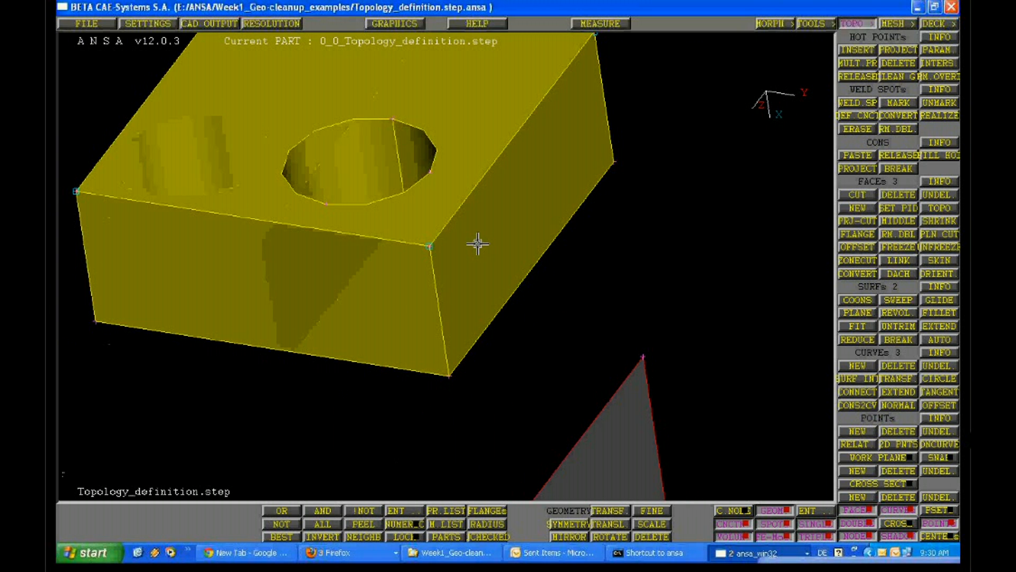
pyautogui.keyDown('ctrl'); pyautogui.moveTo(478, 244); pyautogui.dragTo(269, 478); pyautogui.keyUp('ctrl')
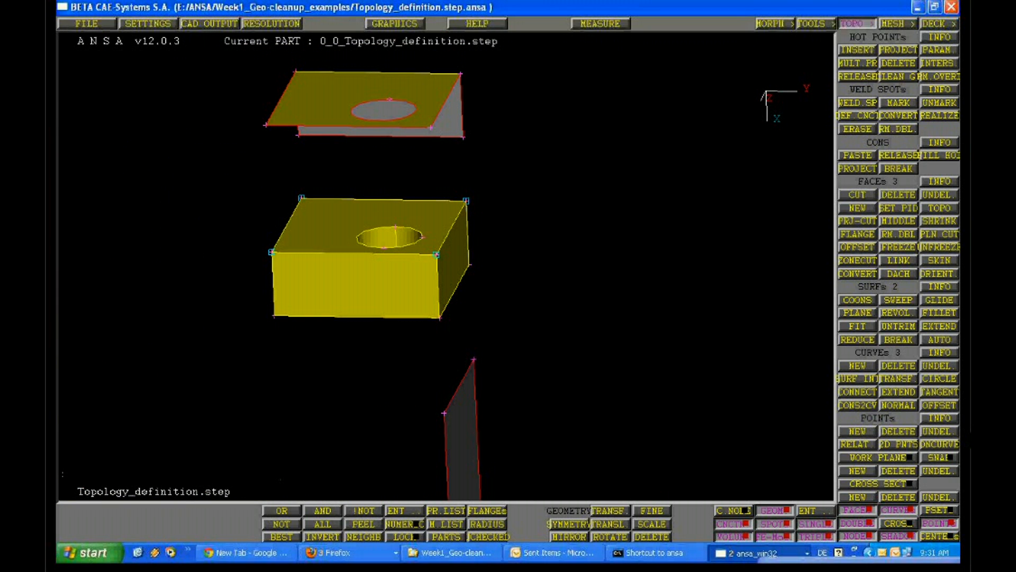
# Isolate the holed block in the display and turn off shading to view it in wireframe
pyautogui.moveTo(246, 202); pyautogui.dragTo(360, 176)
pyautogui.click(897, 537)
pyautogui.keyDown('ctrl'); pyautogui.moveTo(359, 176); pyautogui.dragTo(252, 398, button='middle'); pyautogui.keyUp('ctrl')
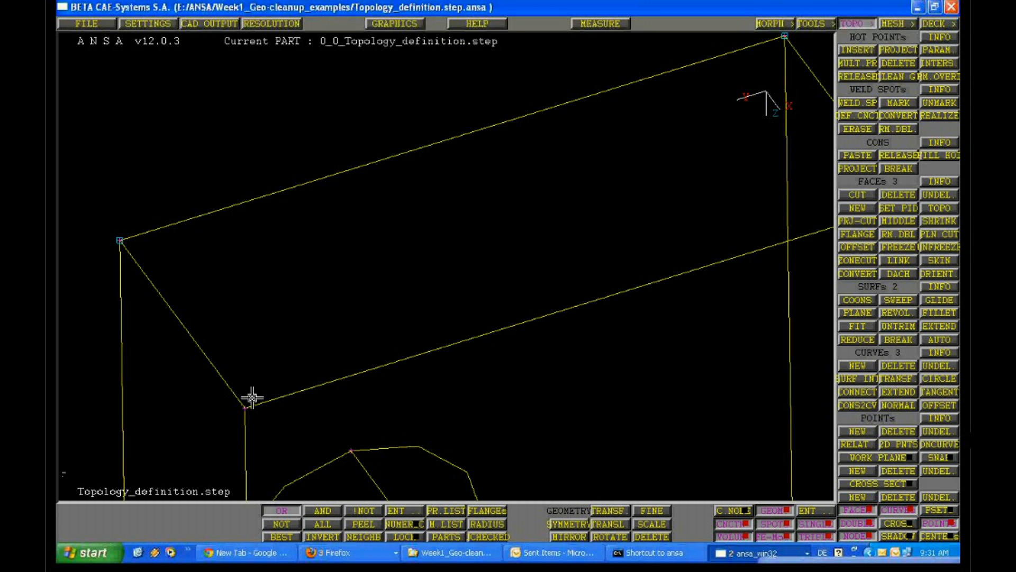
pyautogui.keyDown('ctrl'); pyautogui.moveTo(252, 398); pyautogui.dragTo(553, 336, button='right'); pyautogui.keyUp('ctrl')
pyautogui.keyDown('ctrl'); pyautogui.moveTo(553, 336); pyautogui.dragTo(495, 271); pyautogui.keyUp('ctrl')
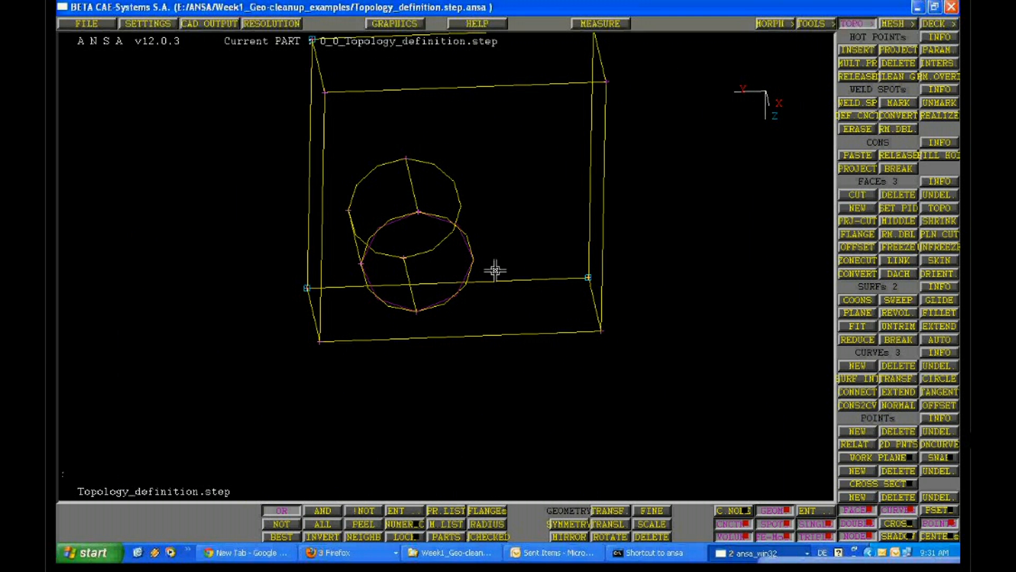
# Turn off the display of curves and points so only the block's face edges are drawn
pyautogui.keyDown('ctrl'); pyautogui.moveTo(495, 271); pyautogui.dragTo(486, 333, button='middle'); pyautogui.keyUp('ctrl')
pyautogui.click(899, 512)
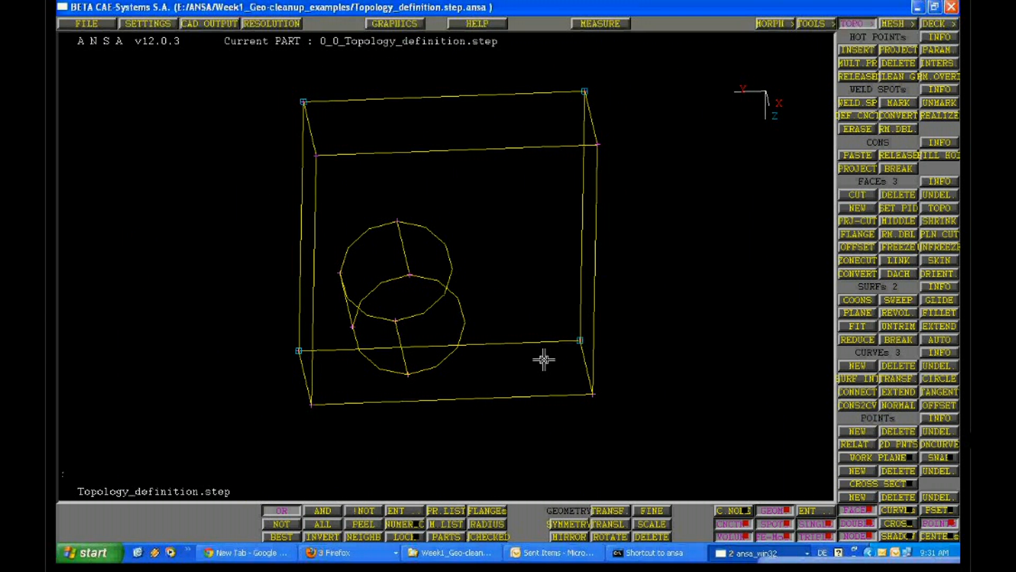
pyautogui.keyDown('ctrl'); pyautogui.moveTo(544, 359); pyautogui.dragTo(502, 339); pyautogui.keyUp('ctrl')
pyautogui.click(940, 523)
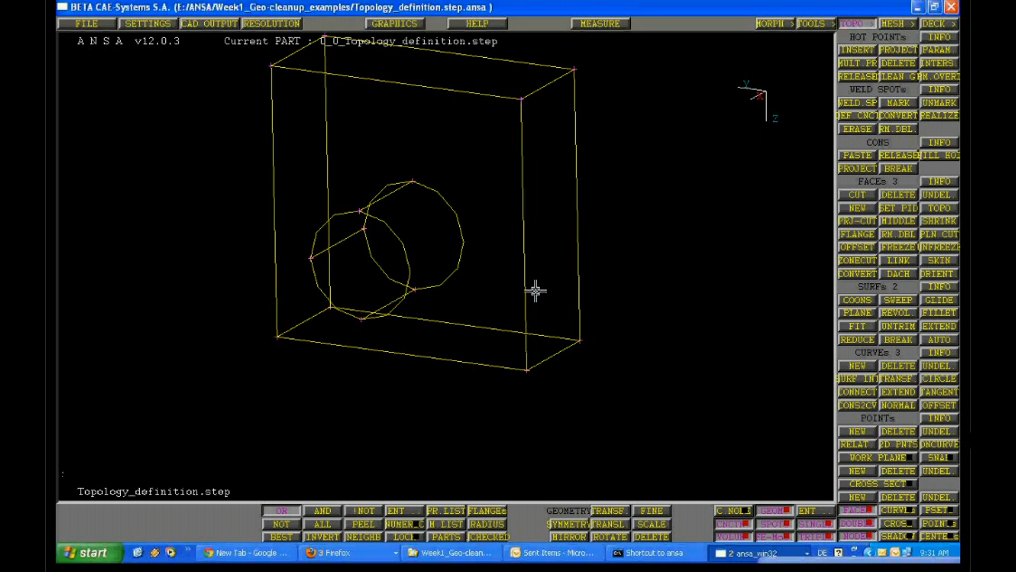
pyautogui.keyDown('ctrl'); pyautogui.moveTo(535, 291); pyautogui.dragTo(489, 206, button='middle'); pyautogui.keyUp('ctrl')
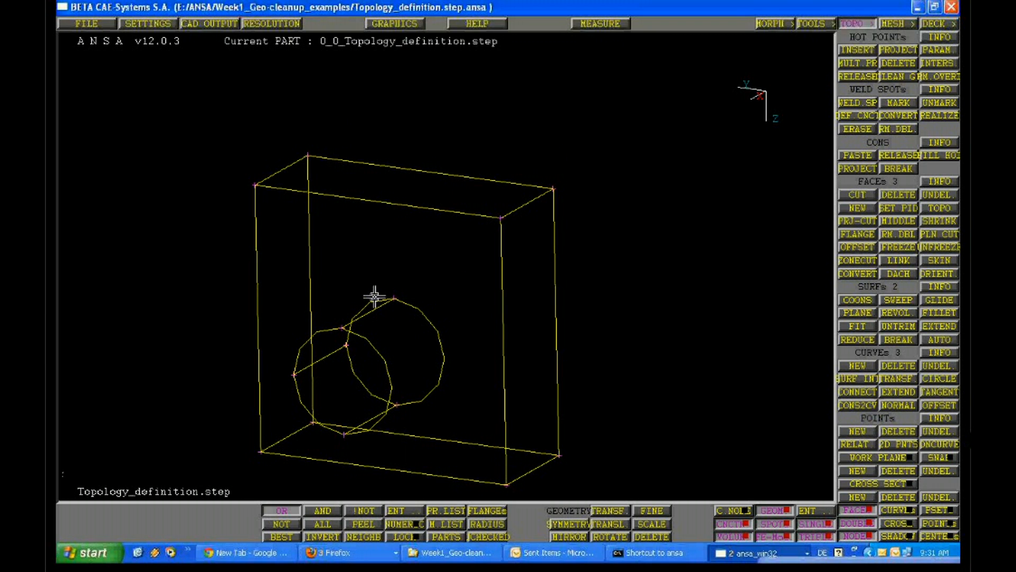
# Turn the shaded display back on and bring the block's through hole into view
pyautogui.click(895, 538)
pyautogui.moveTo(580, 365)
pyautogui.keyDown('ctrl'); pyautogui.mouseDown()
pyautogui.moveTo(593, 295)
pyautogui.moveTo(410, 408)
pyautogui.mouseUp(); pyautogui.keyUp('ctrl')
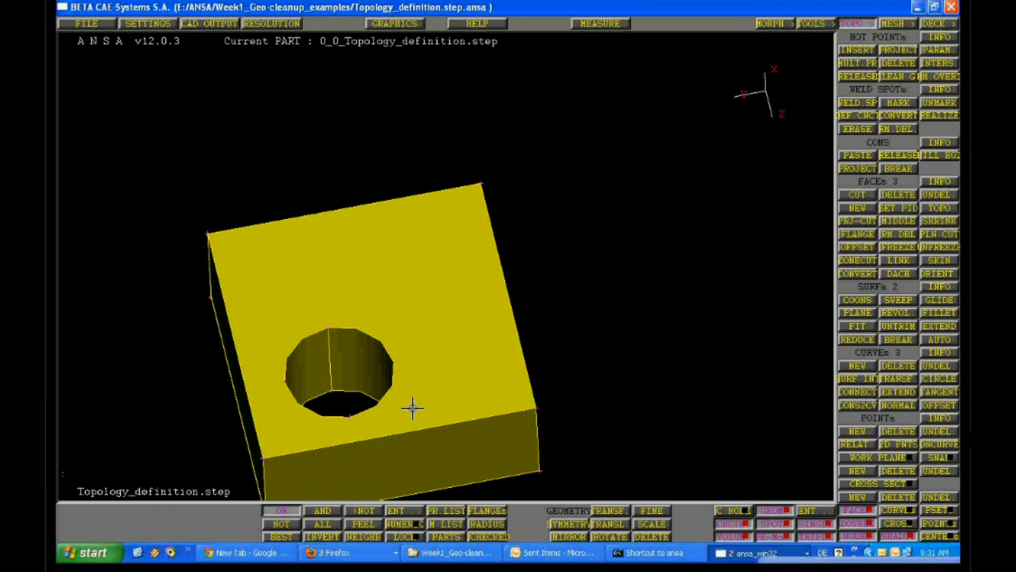
pyautogui.keyDown('ctrl'); pyautogui.moveTo(412, 408); pyautogui.dragTo(507, 261, button='middle'); pyautogui.keyUp('ctrl')
pyautogui.keyDown('ctrl'); pyautogui.moveTo(507, 262); pyautogui.dragTo(342, 342, button='right'); pyautogui.keyUp('ctrl')
# Examine the edges of the block's hole, including its rim and the seam lines along its cylindrical wall
pyautogui.moveTo(342, 342)
pyautogui.keyDown('ctrl'); pyautogui.mouseDown()
pyautogui.moveTo(327, 386)
pyautogui.moveTo(404, 275)
pyautogui.moveTo(390, 300)
pyautogui.moveTo(413, 355)
pyautogui.mouseUp(); pyautogui.keyUp('ctrl')
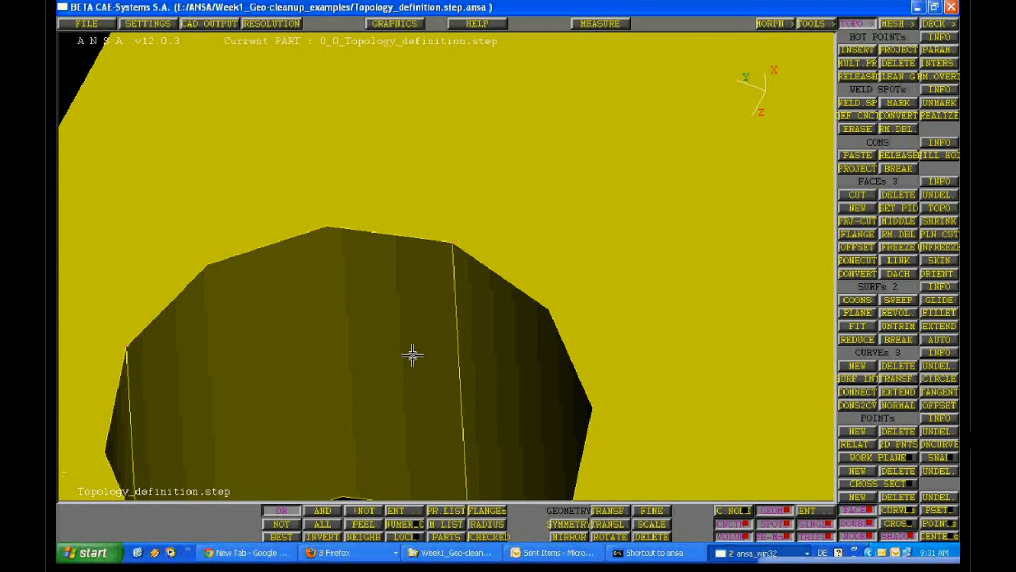
pyautogui.keyDown('ctrl'); pyautogui.moveTo(412, 355); pyautogui.dragTo(412, 409, button='middle'); pyautogui.keyUp('ctrl')
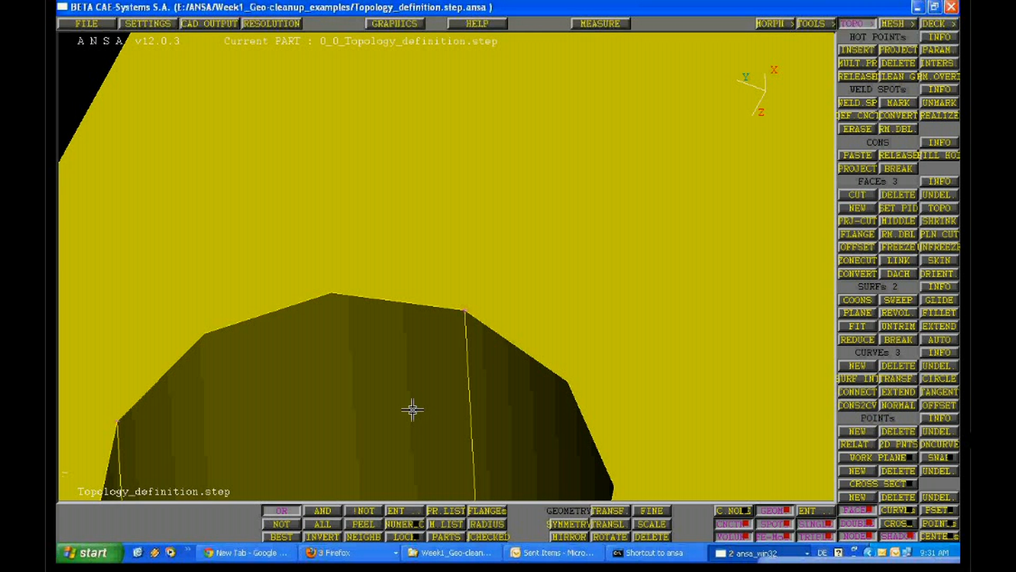
pyautogui.moveTo(483, 396)
pyautogui.keyDown('ctrl'); pyautogui.mouseDown()
pyautogui.moveTo(468, 331)
pyautogui.moveTo(381, 404)
pyautogui.moveTo(540, 431)
pyautogui.moveTo(389, 336)
pyautogui.moveTo(447, 334)
pyautogui.mouseUp(); pyautogui.keyUp('ctrl')
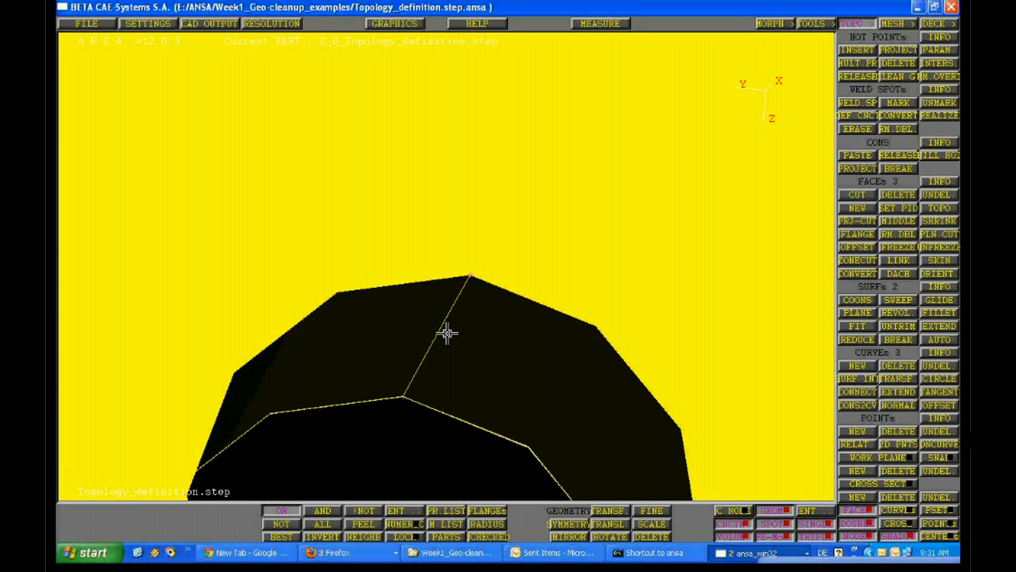
pyautogui.keyDown('ctrl'); pyautogui.moveTo(447, 334); pyautogui.dragTo(389, 403, button='middle'); pyautogui.keyUp('ctrl')
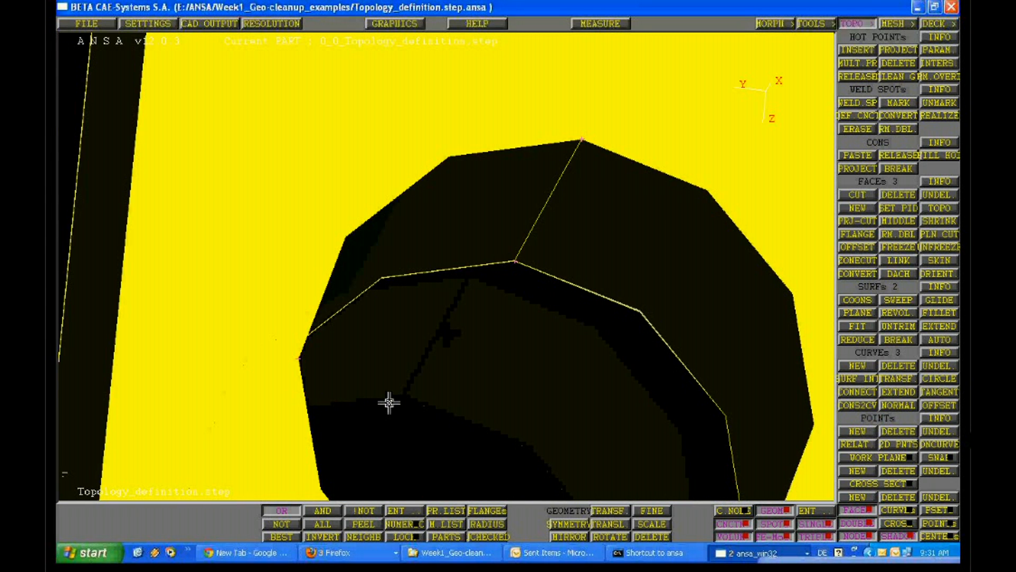
pyautogui.keyDown('ctrl'); pyautogui.moveTo(389, 403); pyautogui.dragTo(444, 265); pyautogui.keyUp('ctrl')
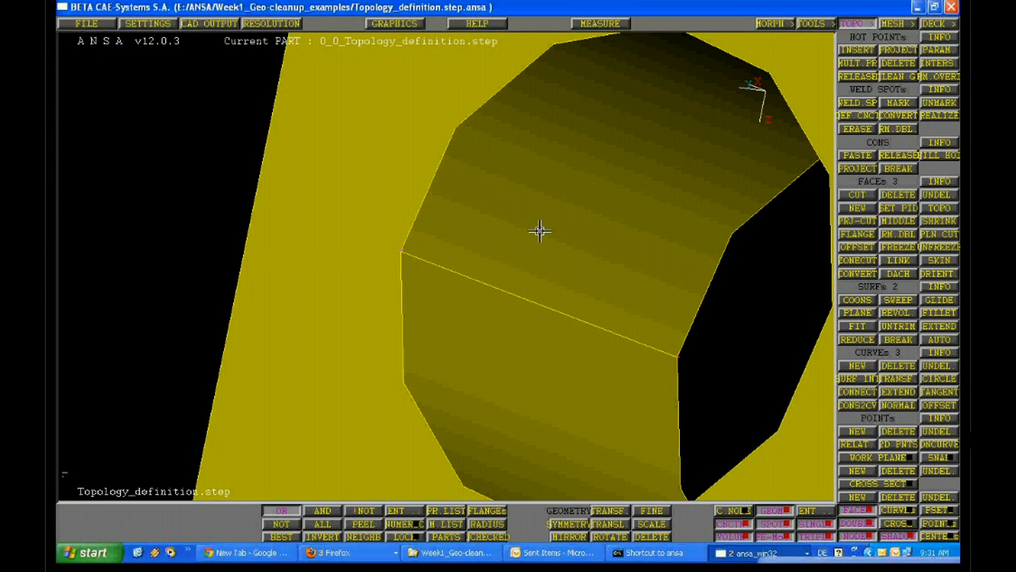
pyautogui.moveTo(540, 231)
pyautogui.keyDown('ctrl'); pyautogui.mouseDown()
pyautogui.moveTo(546, 248)
pyautogui.moveTo(554, 226)
pyautogui.mouseUp(); pyautogui.keyUp('ctrl')
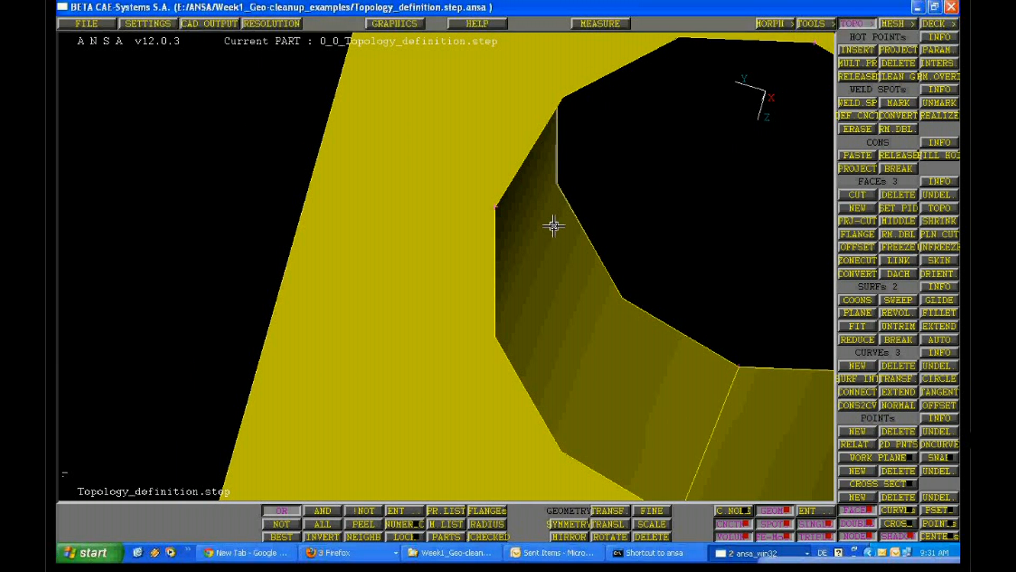
pyautogui.keyDown('ctrl'); pyautogui.moveTo(702, 433); pyautogui.dragTo(628, 340, button='middle'); pyautogui.keyUp('ctrl')
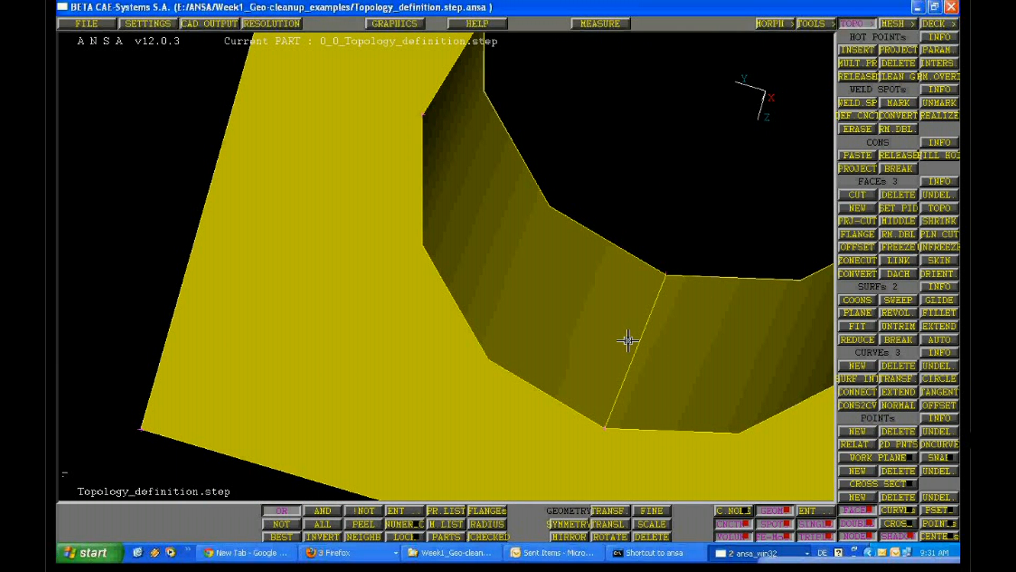
pyautogui.keyDown('ctrl'); pyautogui.moveTo(629, 340); pyautogui.dragTo(629, 207); pyautogui.keyUp('ctrl')
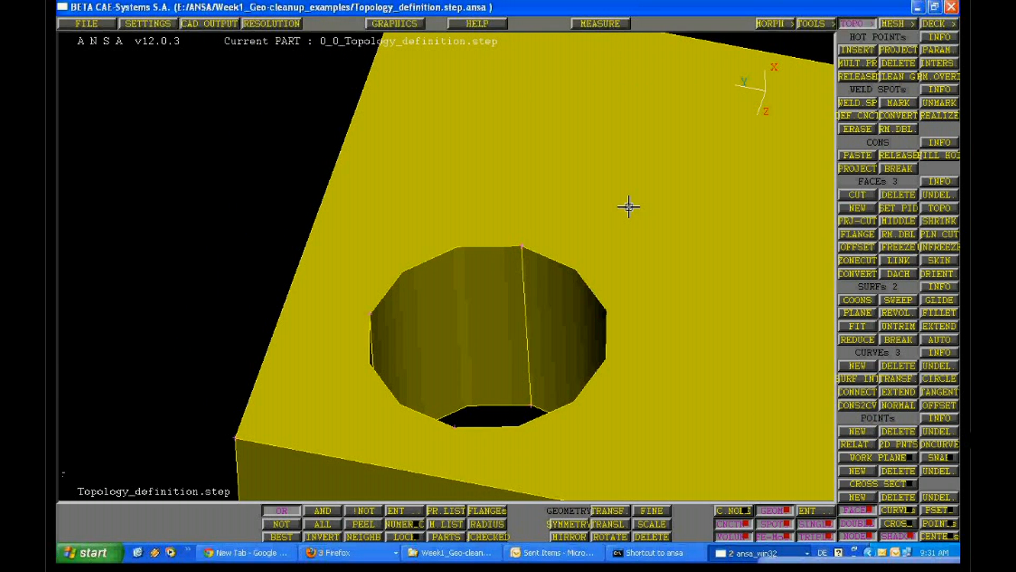
pyautogui.keyDown('ctrl'); pyautogui.moveTo(629, 206); pyautogui.dragTo(472, 270, button='right'); pyautogui.keyUp('ctrl')
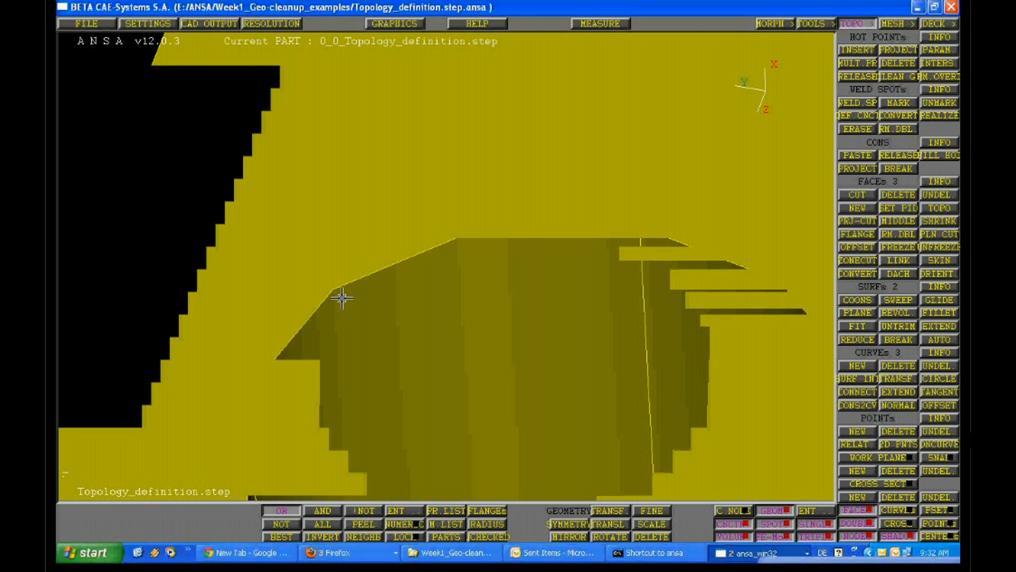
pyautogui.keyDown('ctrl'); pyautogui.moveTo(342, 298); pyautogui.dragTo(599, 160, button='right'); pyautogui.keyUp('ctrl')
pyautogui.moveTo(556, 211)
pyautogui.keyDown('ctrl'); pyautogui.mouseDown(button='middle')
pyautogui.moveTo(542, 263)
pyautogui.moveTo(553, 220)
pyautogui.mouseUp(button='middle'); pyautogui.keyUp('ctrl')
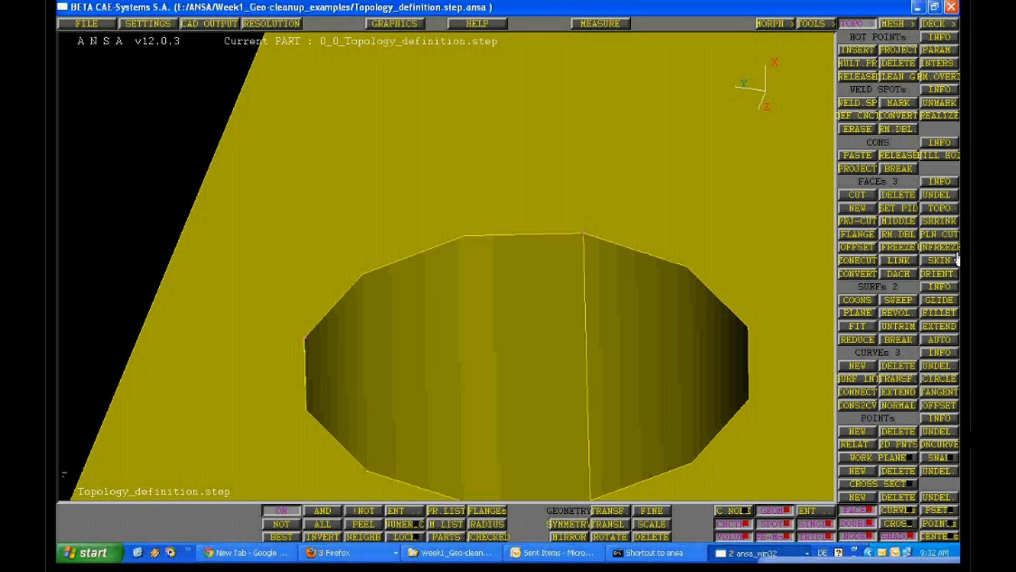
# Query the face info of the cylindrical faces on either side of the hole's seam line
pyautogui.click(940, 182)
pyautogui.click(588, 283)
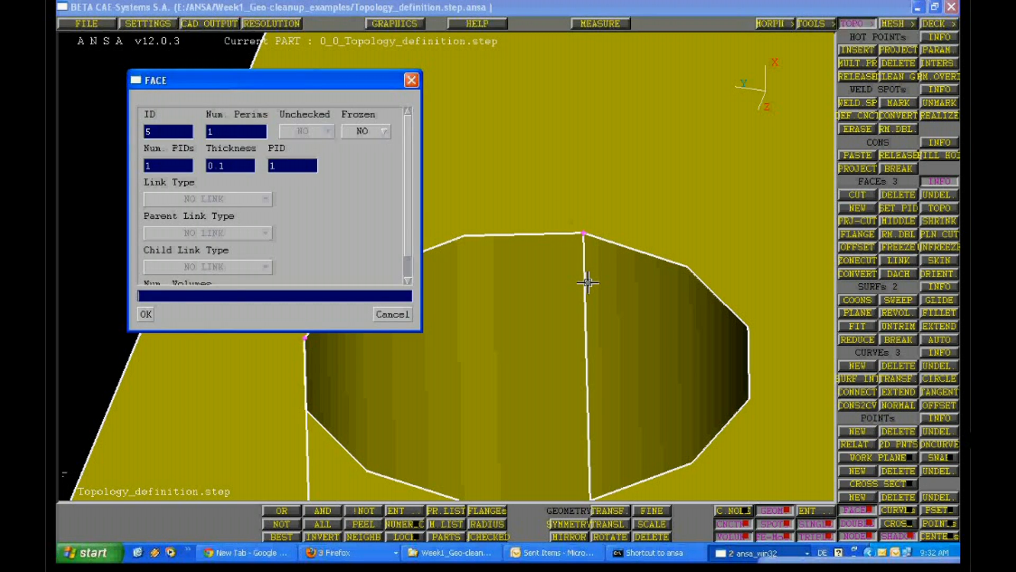
pyautogui.press('Escape')
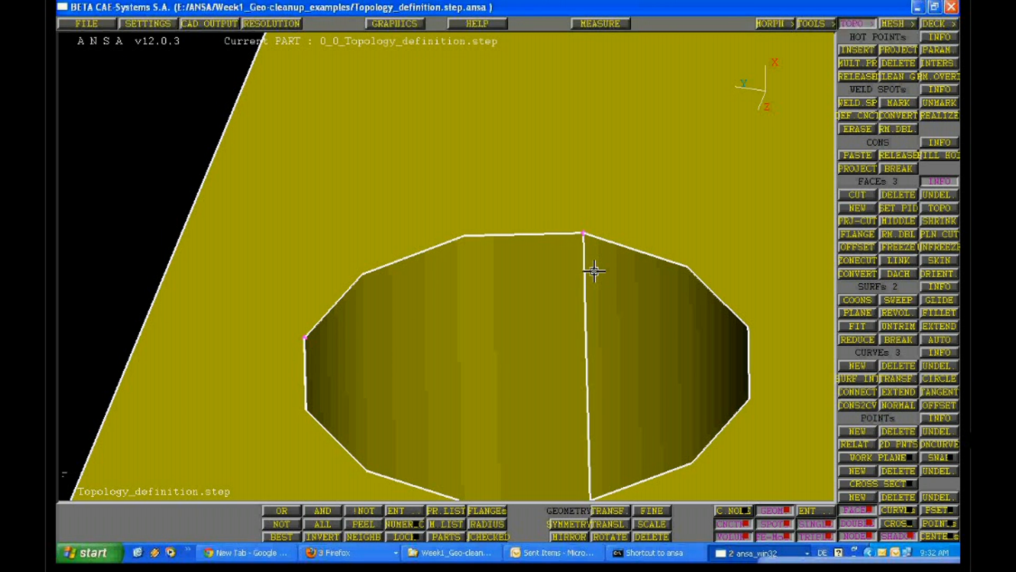
pyautogui.click(583, 294)
pyautogui.press('Escape')
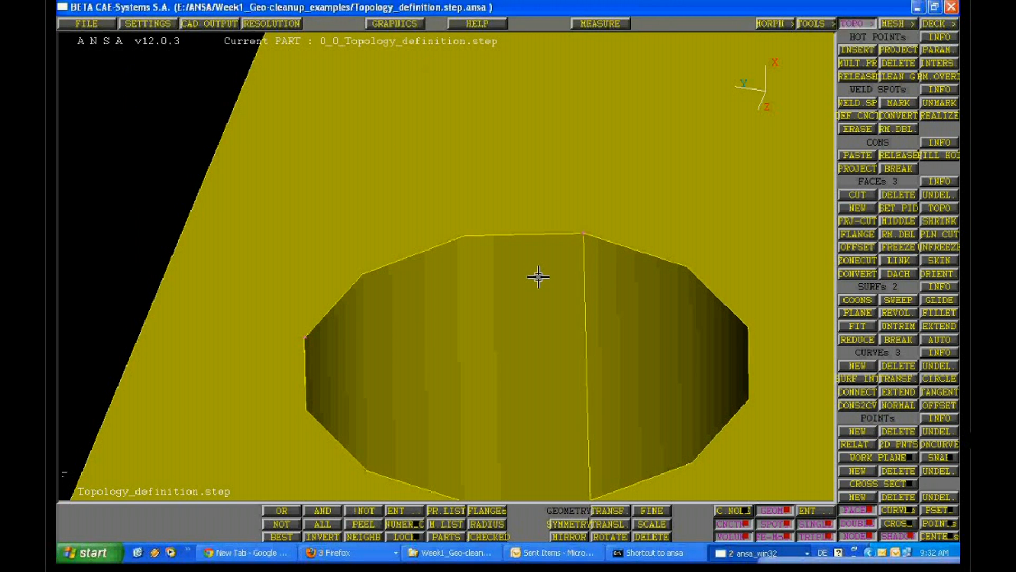
# Isolate the flat holed face together with the two half-cylinder faces of the hole
pyautogui.keyDown('ctrl'); pyautogui.moveTo(539, 277); pyautogui.dragTo(469, 223); pyautogui.keyUp('ctrl')
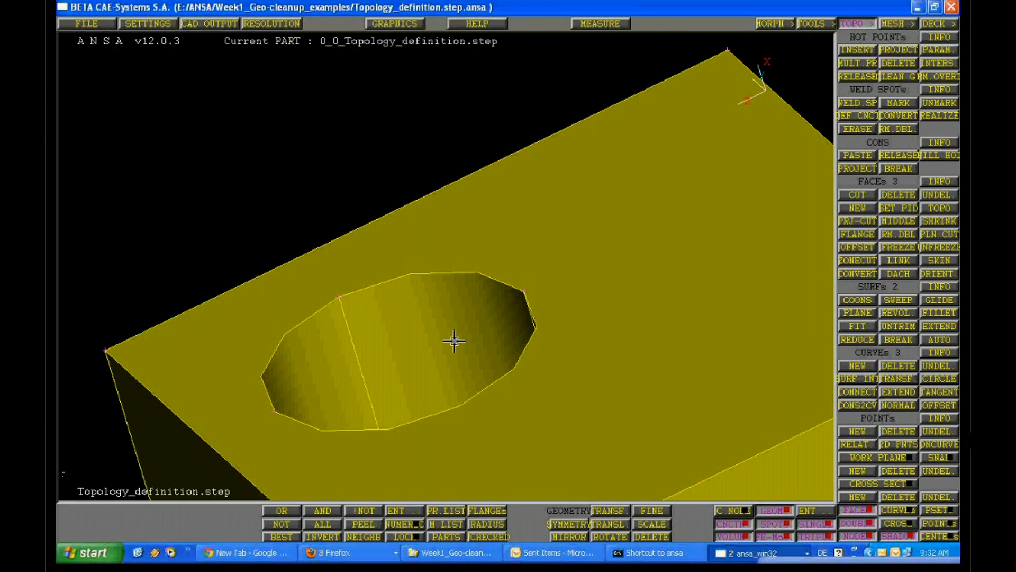
pyautogui.click(529, 288)
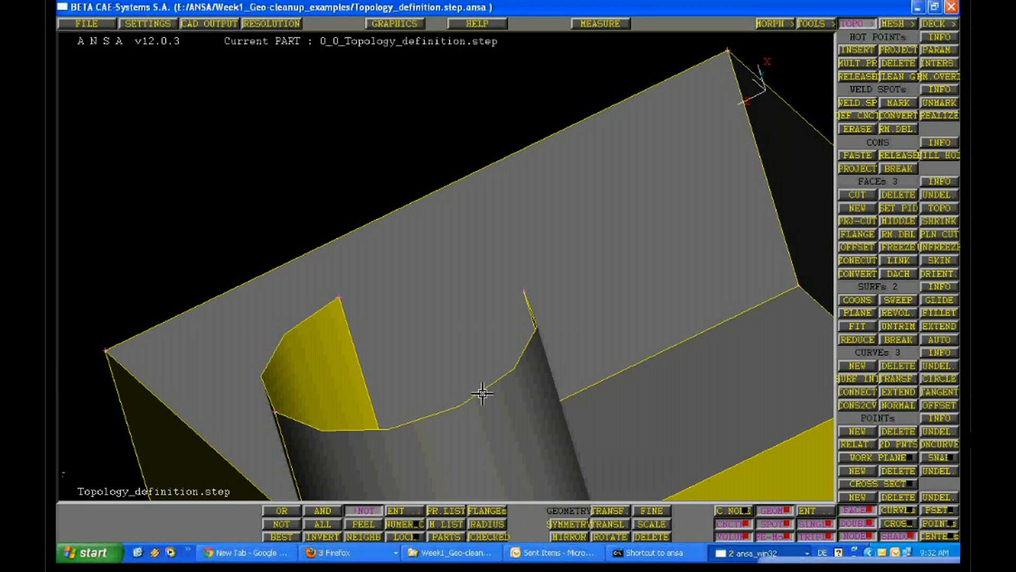
pyautogui.click(482, 393)
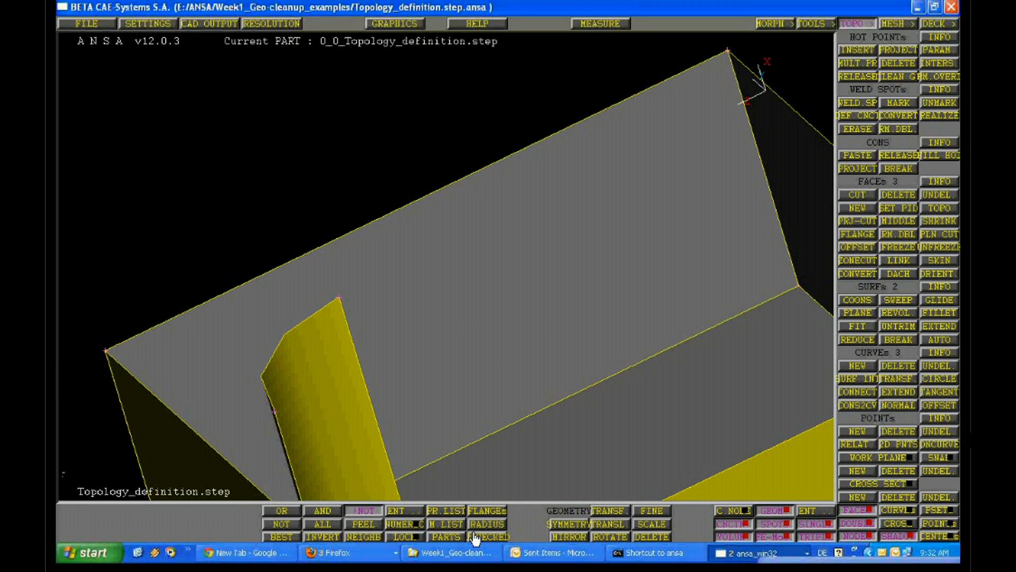
pyautogui.middleClick(463, 349)
pyautogui.keyDown('ctrl'); pyautogui.moveTo(462, 349); pyautogui.dragTo(479, 319); pyautogui.keyUp('ctrl')
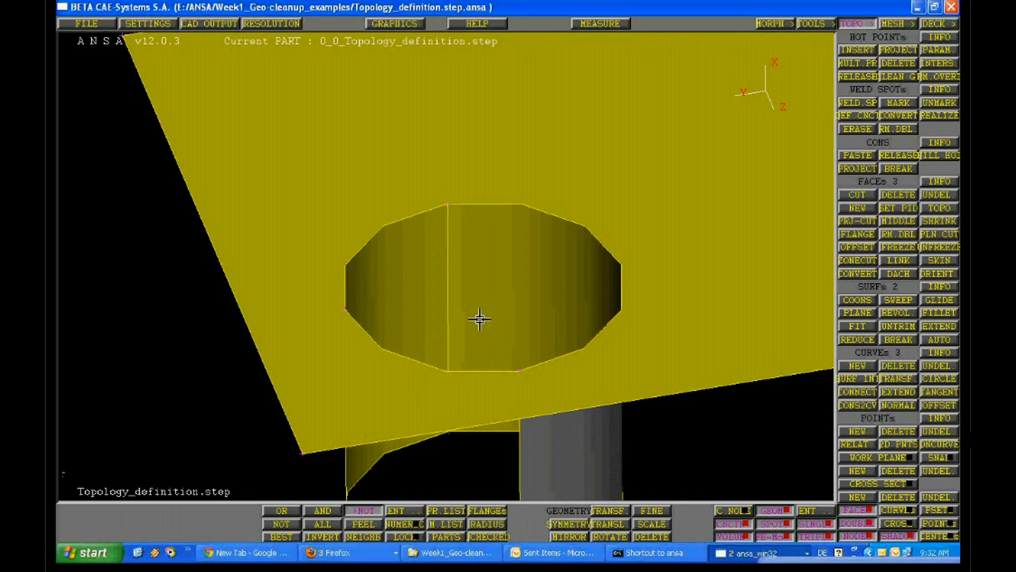
# Hide one half-cylinder face of the hole and examine the edge where the remaining half meets the flat face
pyautogui.click(286, 524)
pyautogui.click(453, 255)
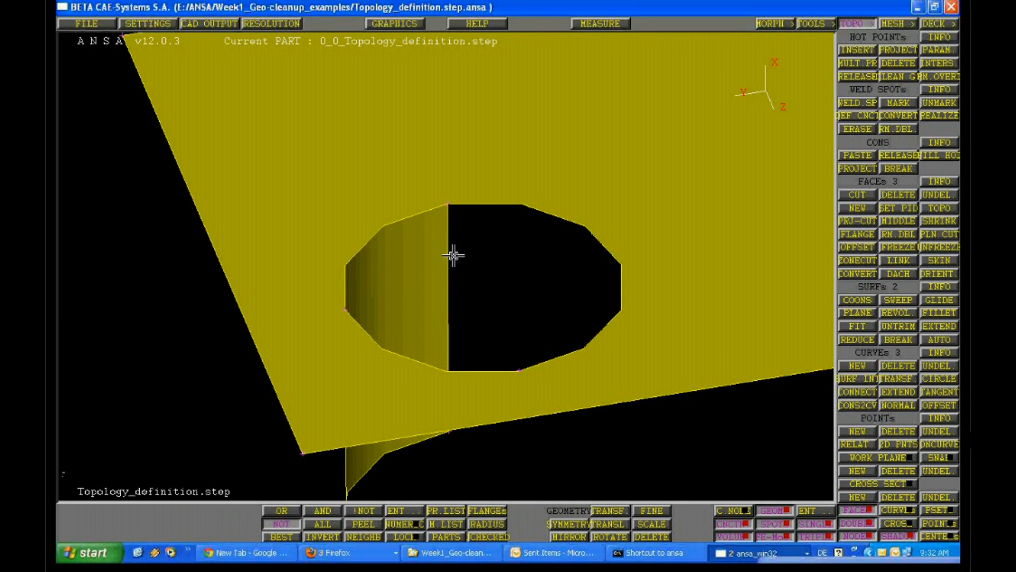
pyautogui.keyDown('ctrl'); pyautogui.moveTo(453, 256); pyautogui.dragTo(392, 202); pyautogui.keyUp('ctrl')
pyautogui.keyDown('ctrl'); pyautogui.moveTo(392, 202); pyautogui.dragTo(344, 281, button='right'); pyautogui.keyUp('ctrl')
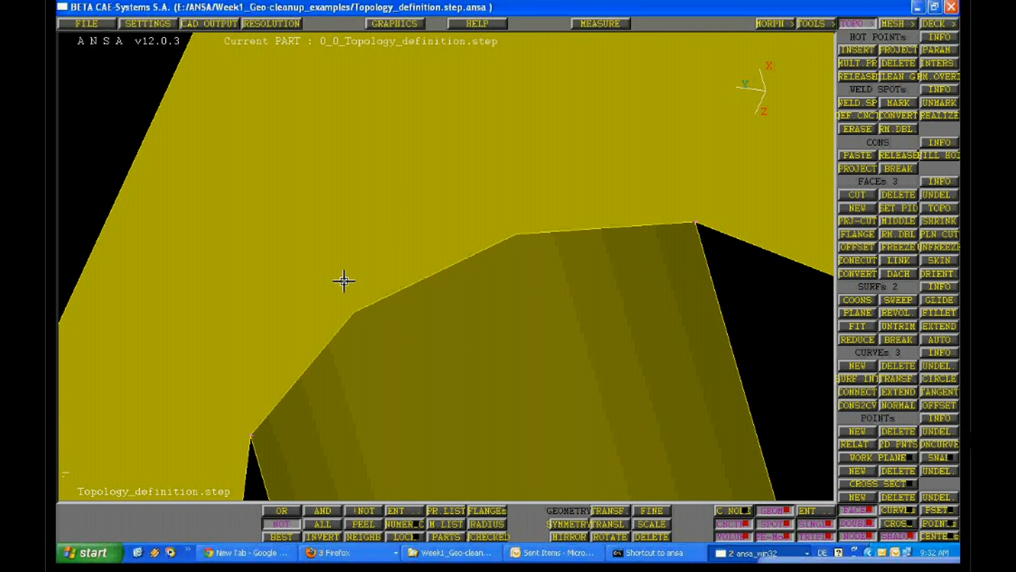
pyautogui.keyDown('ctrl'); pyautogui.moveTo(344, 280); pyautogui.dragTo(349, 335); pyautogui.keyUp('ctrl')
pyautogui.keyDown('ctrl'); pyautogui.moveTo(349, 336); pyautogui.dragTo(413, 142, button='right'); pyautogui.keyUp('ctrl')
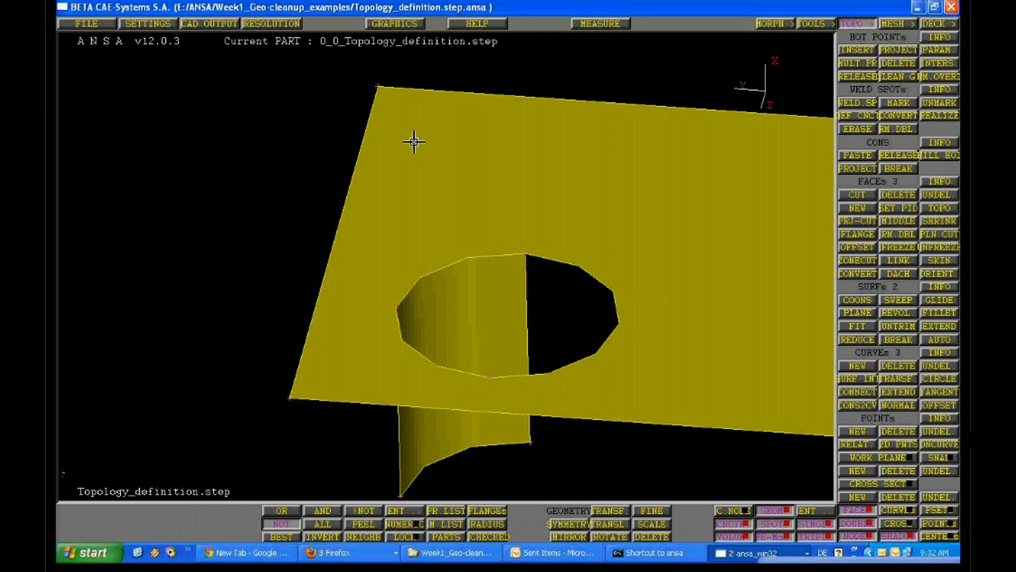
pyautogui.keyDown('ctrl'); pyautogui.moveTo(414, 141); pyautogui.dragTo(342, 252, button='middle'); pyautogui.keyUp('ctrl')
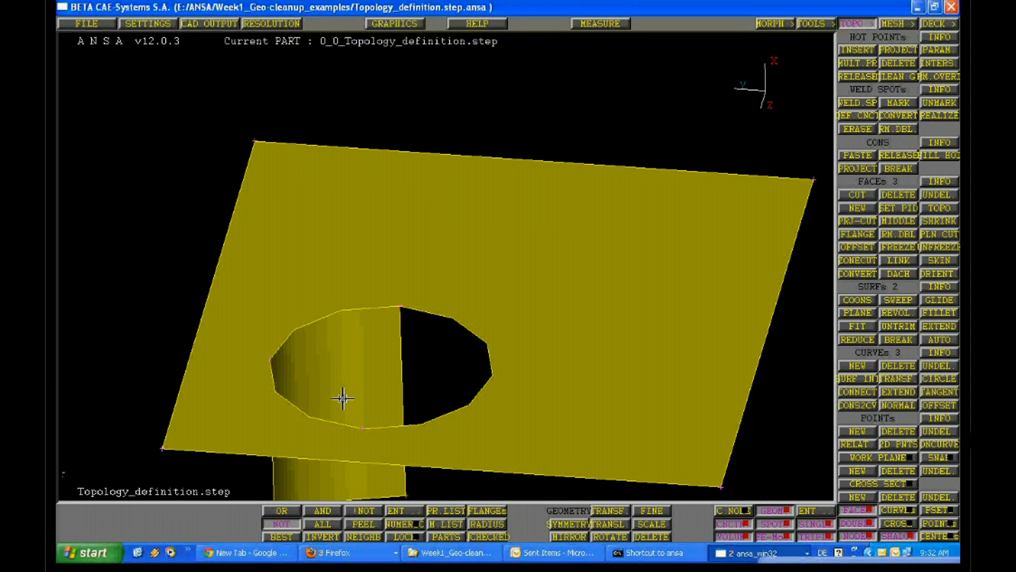
pyautogui.keyDown('ctrl'); pyautogui.moveTo(343, 398); pyautogui.dragTo(270, 342); pyautogui.keyUp('ctrl')
pyautogui.scroll(5, 270, 342)
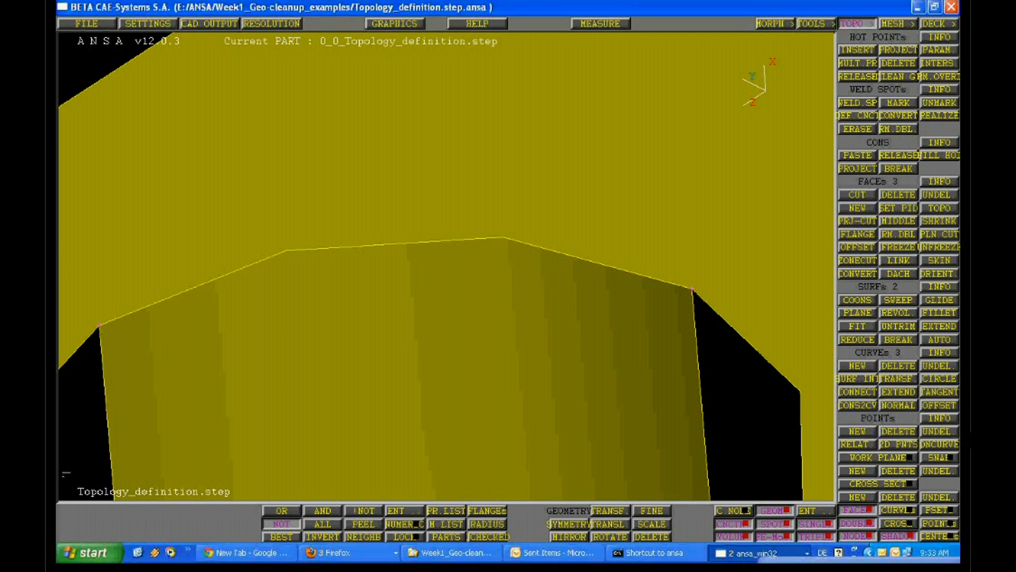
# Show all faces of the model again and view the block from several sides
pyautogui.click(324, 524)
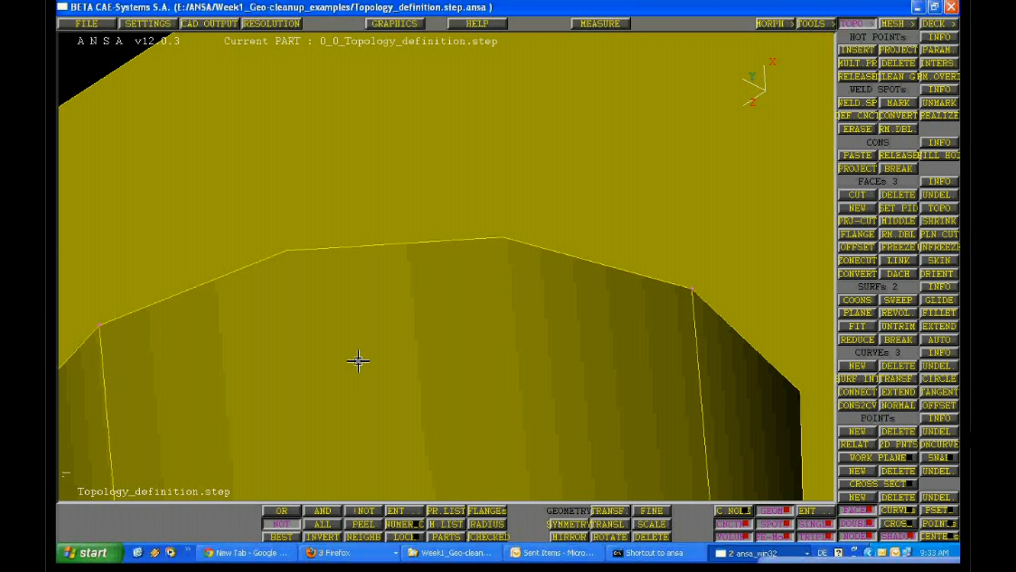
pyautogui.keyDown('ctrl'); pyautogui.moveTo(359, 361); pyautogui.dragTo(558, 350, button='right'); pyautogui.keyUp('ctrl')
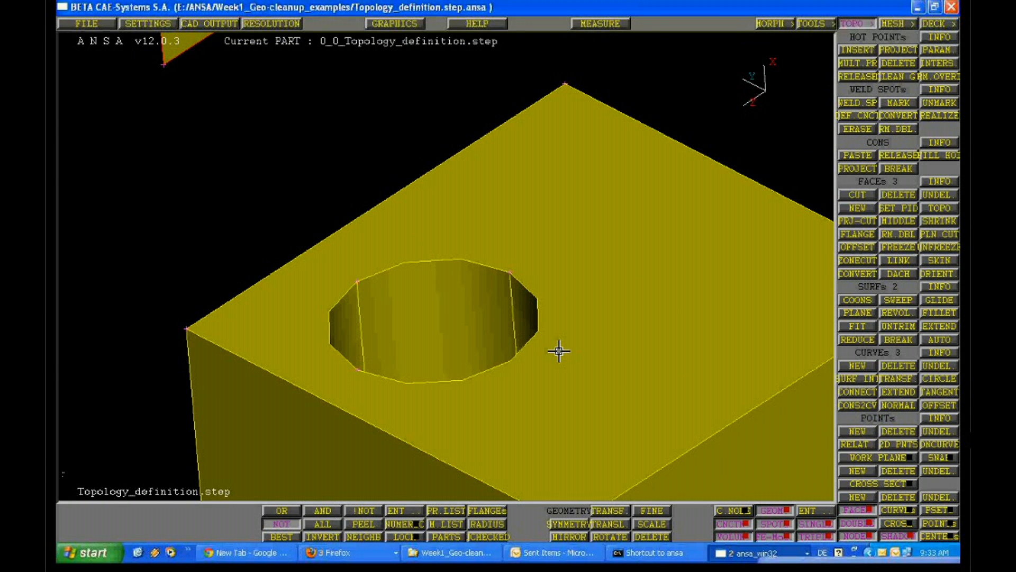
pyautogui.keyDown('ctrl'); pyautogui.moveTo(559, 351); pyautogui.dragTo(547, 390); pyautogui.keyUp('ctrl')
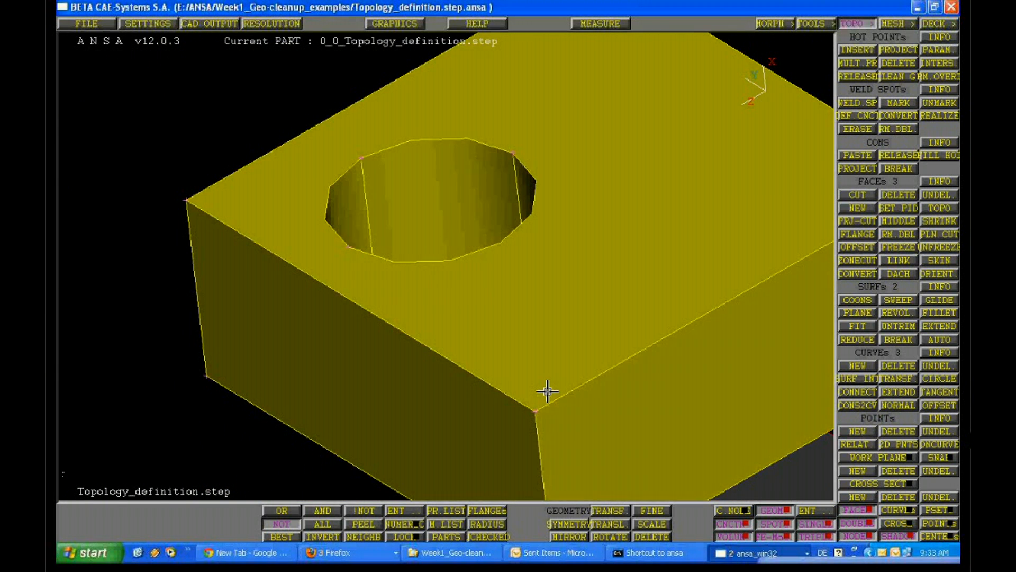
pyautogui.keyDown('ctrl'); pyautogui.moveTo(548, 391); pyautogui.dragTo(514, 274, button='right'); pyautogui.keyUp('ctrl')
pyautogui.keyDown('ctrl'); pyautogui.moveTo(515, 274); pyautogui.dragTo(423, 316); pyautogui.keyUp('ctrl')
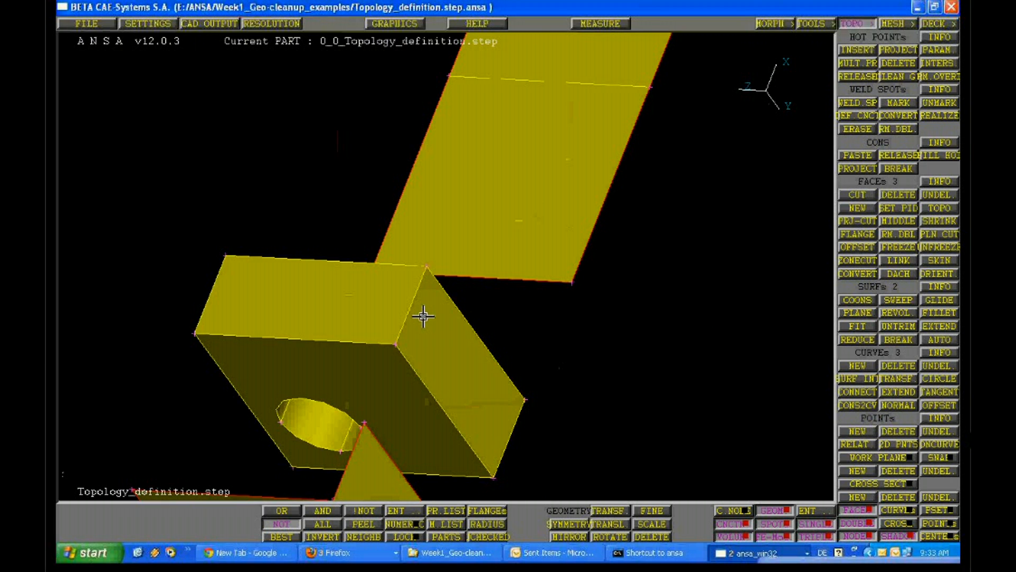
pyautogui.keyDown('ctrl'); pyautogui.moveTo(424, 316); pyautogui.dragTo(396, 323, button='right'); pyautogui.keyUp('ctrl')
pyautogui.keyDown('ctrl'); pyautogui.moveTo(396, 323); pyautogui.dragTo(767, 374); pyautogui.keyUp('ctrl')
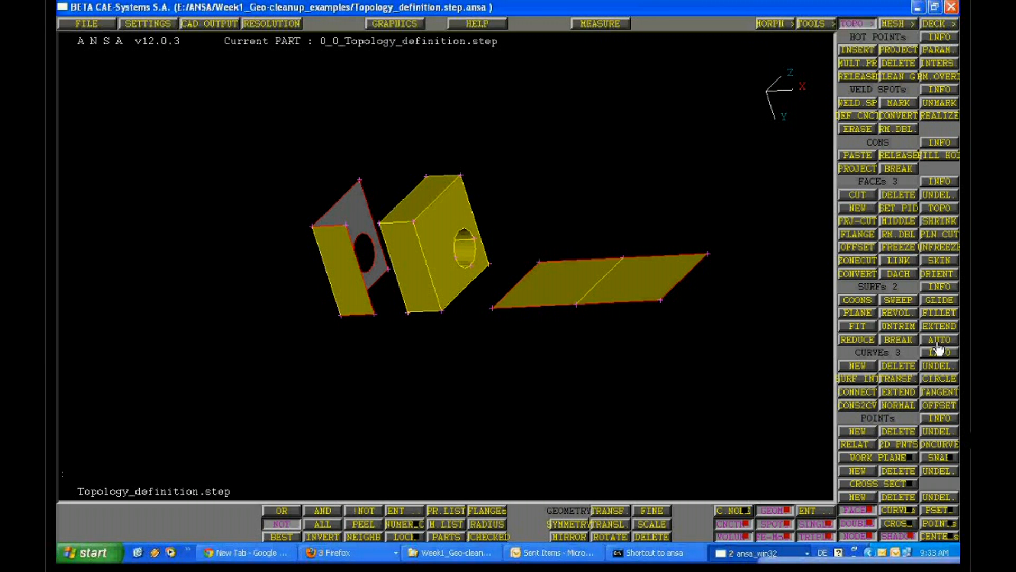
# Undelete the vertical face standing on the line between the two flat faces
pyautogui.click(940, 238)
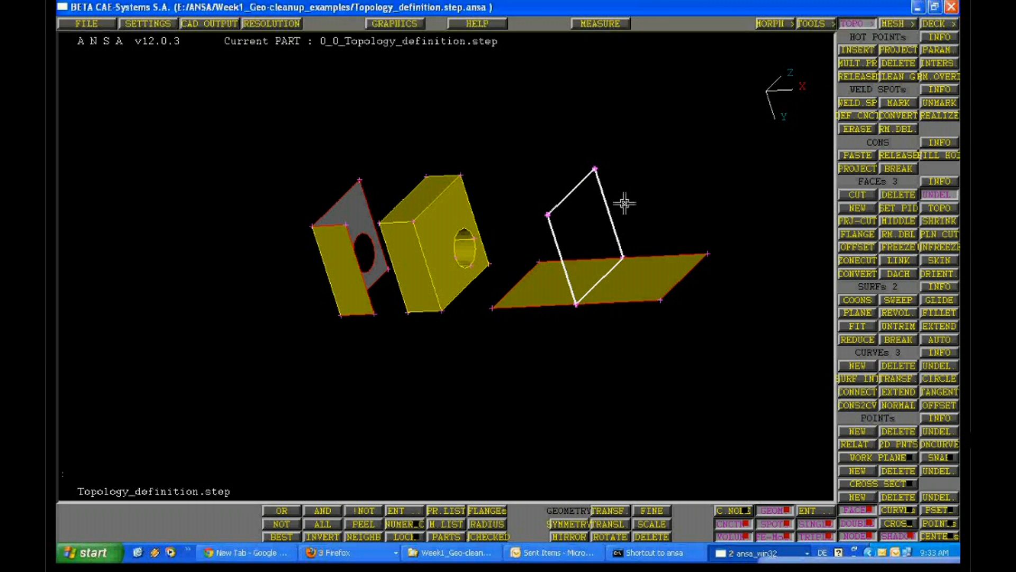
pyautogui.middleClick(625, 203)
pyautogui.keyDown('ctrl'); pyautogui.moveTo(528, 291); pyautogui.dragTo(420, 284, button='middle'); pyautogui.keyUp('ctrl')
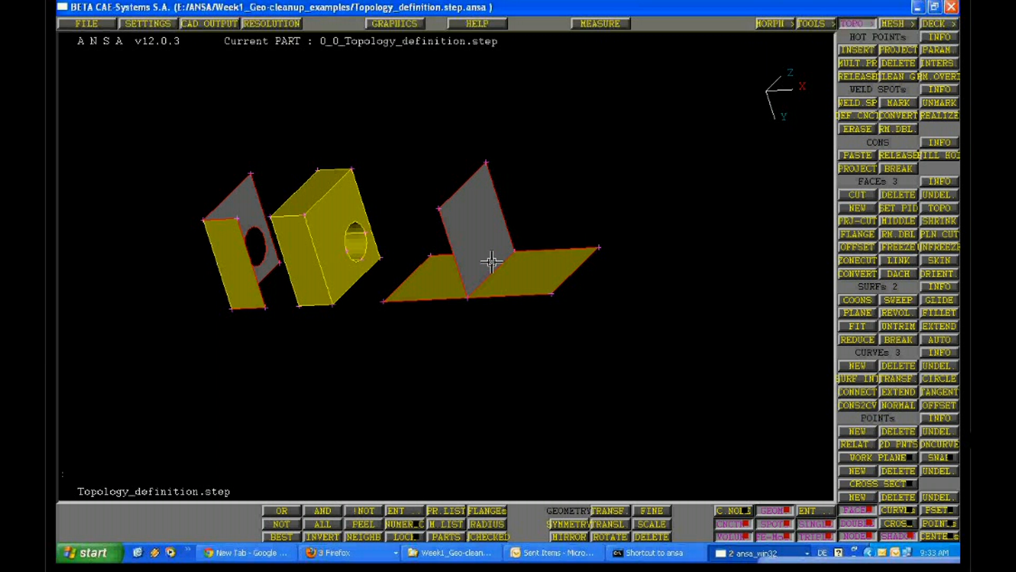
# Turn off shading and examine where the vertical face's lower edge meets the edge shared by the two flat faces
pyautogui.scroll(2, 491, 262)
pyautogui.scroll(5, 366, 403)
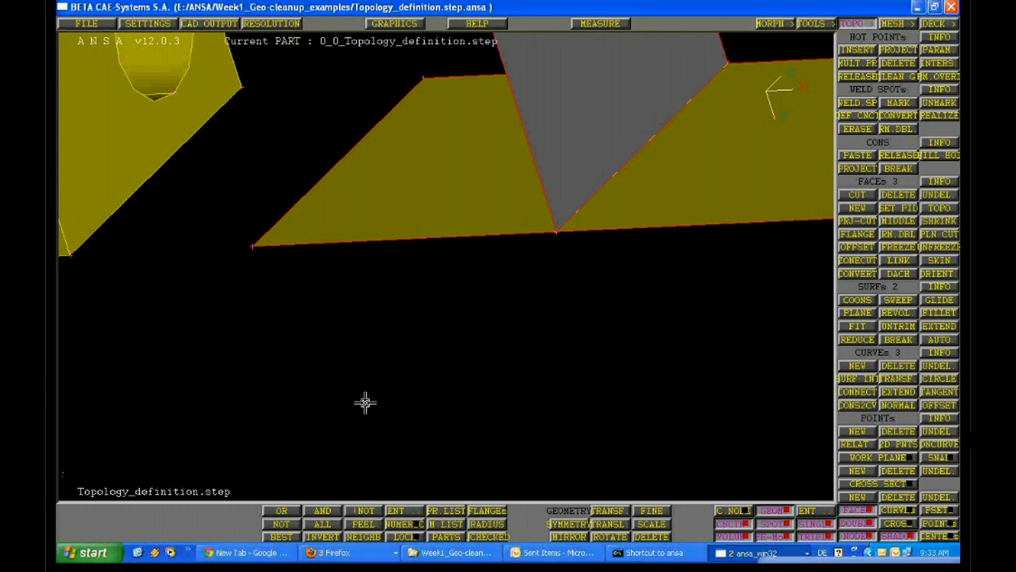
pyautogui.click(898, 536)
pyautogui.scroll(3, 548, 257)
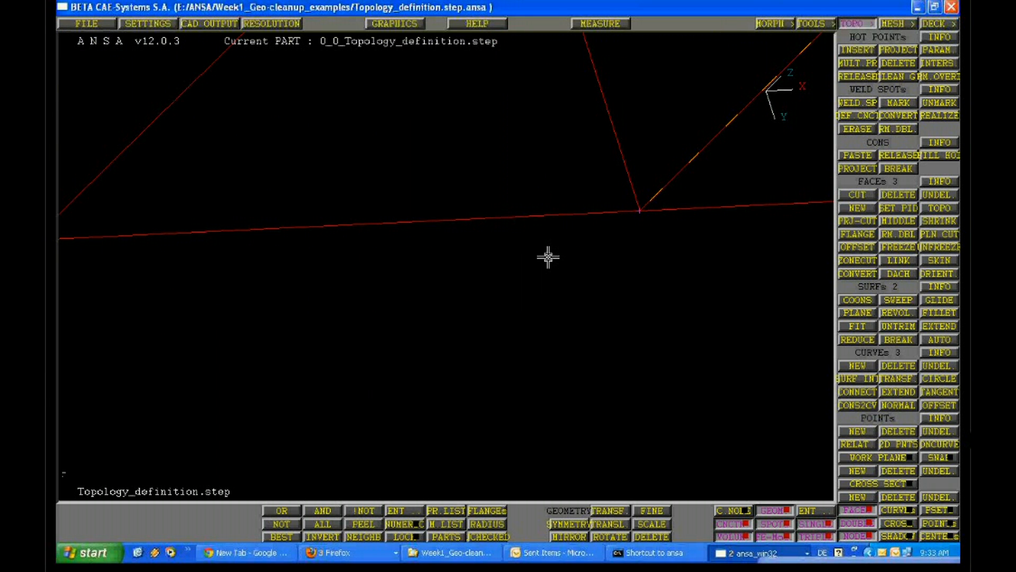
pyautogui.keyDown('ctrl'); pyautogui.moveTo(548, 257); pyautogui.dragTo(329, 324, button='middle'); pyautogui.keyUp('ctrl')
pyautogui.keyDown('ctrl'); pyautogui.moveTo(268, 318); pyautogui.dragTo(263, 446, button='right'); pyautogui.keyUp('ctrl')
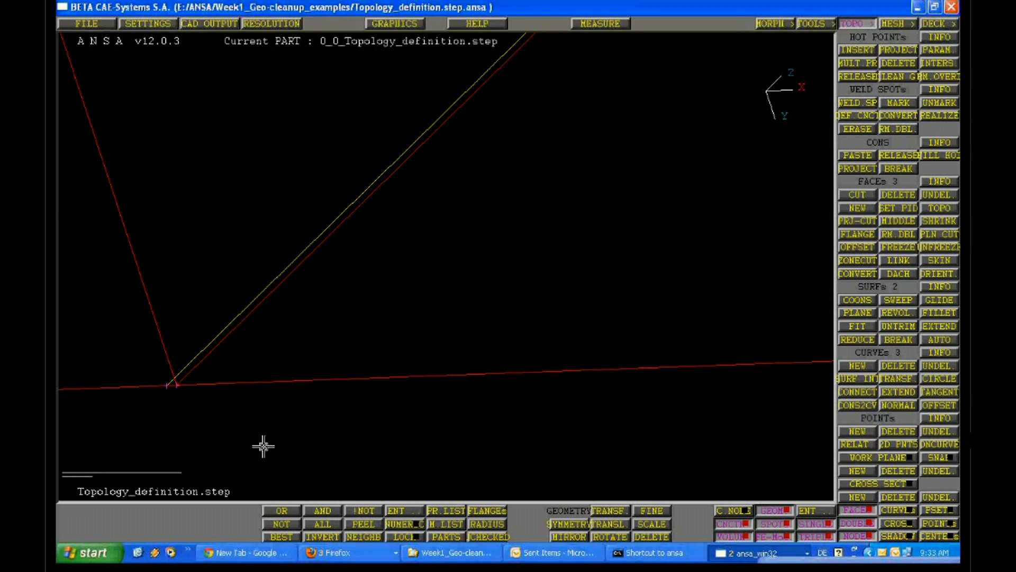
pyautogui.keyDown('ctrl'); pyautogui.moveTo(263, 446); pyautogui.dragTo(376, 276, button='middle'); pyautogui.keyUp('ctrl')
pyautogui.keyDown('ctrl'); pyautogui.moveTo(376, 276); pyautogui.dragTo(226, 340, button='right'); pyautogui.keyUp('ctrl')
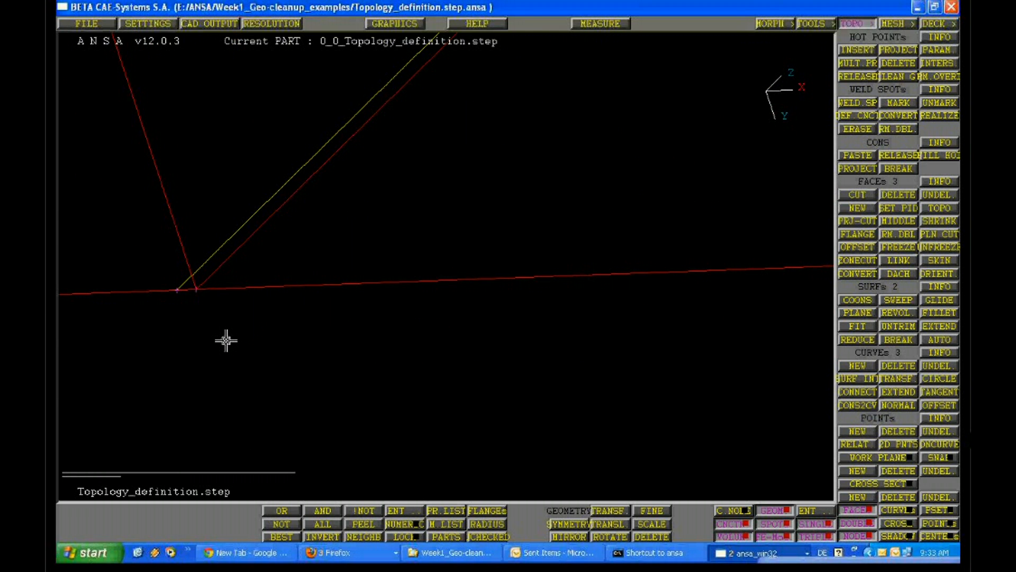
pyautogui.keyDown('ctrl'); pyautogui.moveTo(205, 309); pyautogui.dragTo(239, 303); pyautogui.keyUp('ctrl')
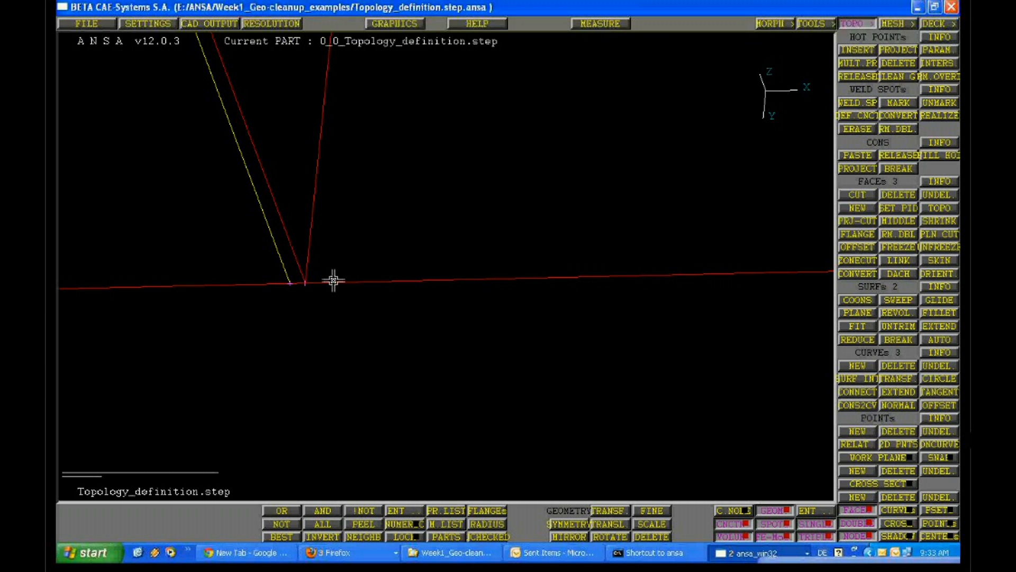
pyautogui.keyDown('ctrl'); pyautogui.moveTo(325, 252); pyautogui.dragTo(603, 339, button='right'); pyautogui.keyUp('ctrl')
# Turn shading back on and inspect the corner where the vertical face meets the two flat faces
pyautogui.click(896, 536)
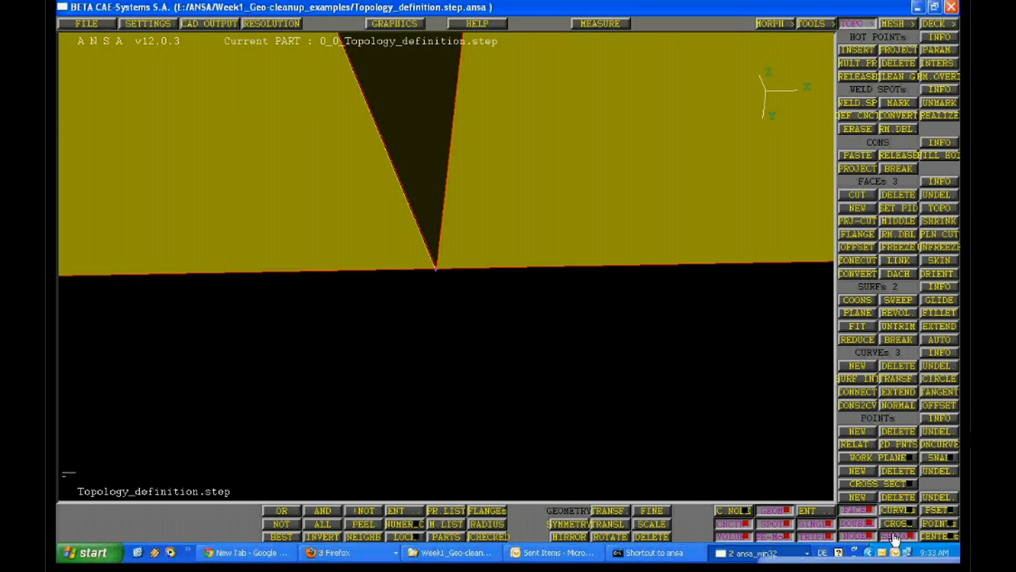
pyautogui.keyDown('ctrl'); pyautogui.moveTo(641, 247); pyautogui.dragTo(528, 258, button='right'); pyautogui.keyUp('ctrl')
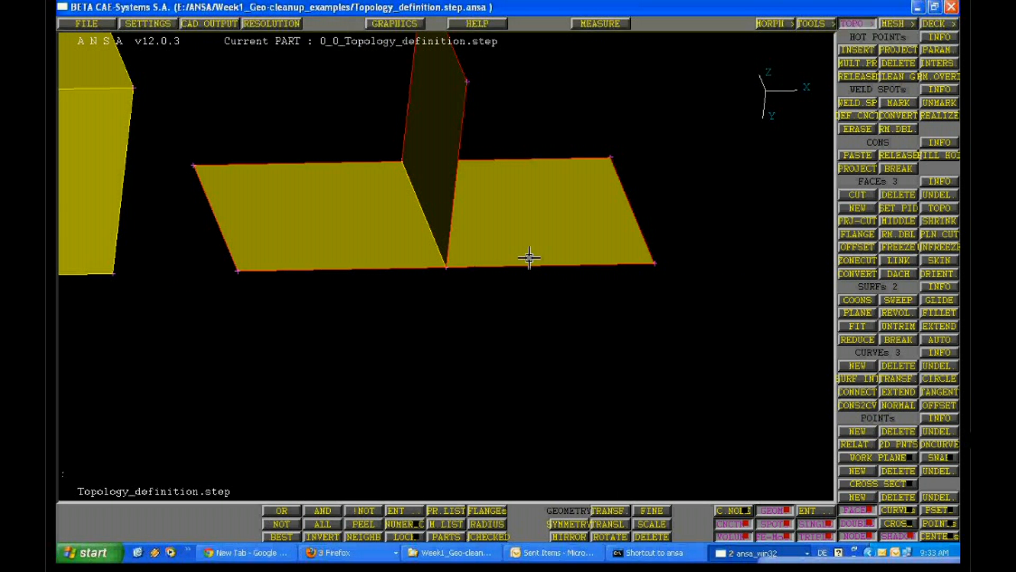
pyautogui.keyDown('ctrl'); pyautogui.moveTo(529, 258); pyautogui.dragTo(530, 263); pyautogui.keyUp('ctrl')
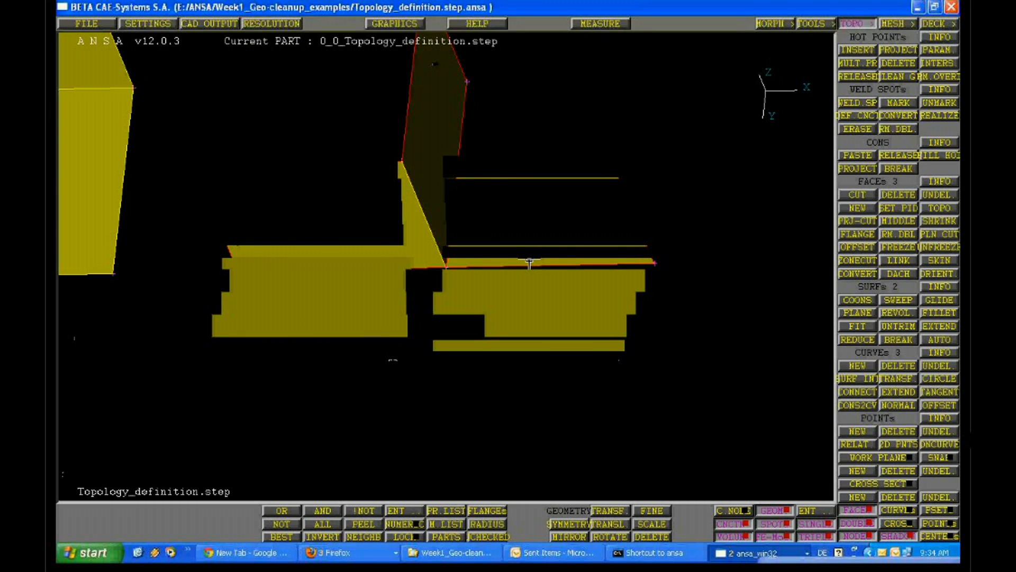
pyautogui.keyDown('ctrl'); pyautogui.moveTo(529, 263); pyautogui.dragTo(426, 340); pyautogui.keyUp('ctrl')
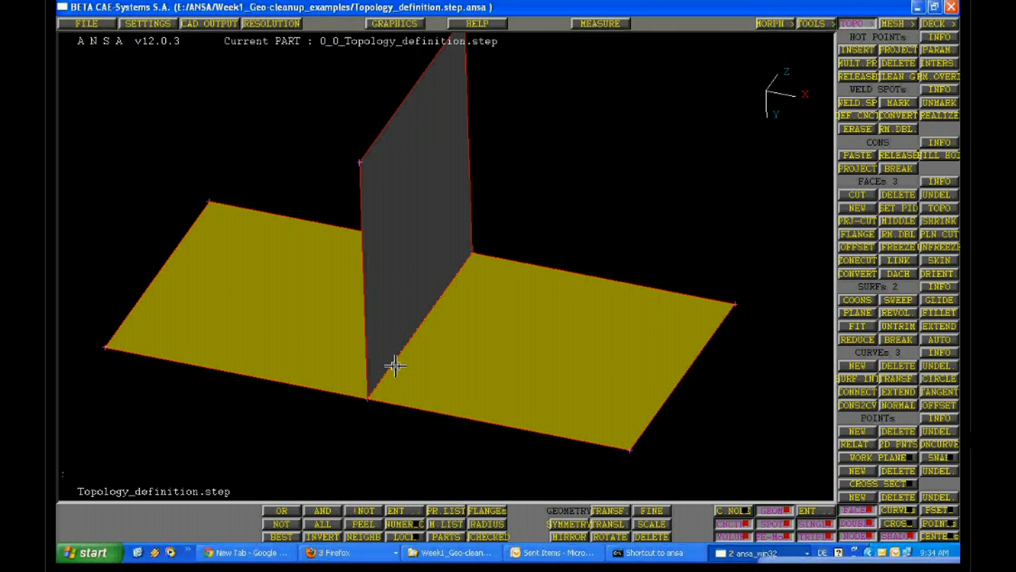
pyautogui.keyDown('ctrl'); pyautogui.moveTo(395, 365); pyautogui.dragTo(362, 339, button='right'); pyautogui.keyUp('ctrl')
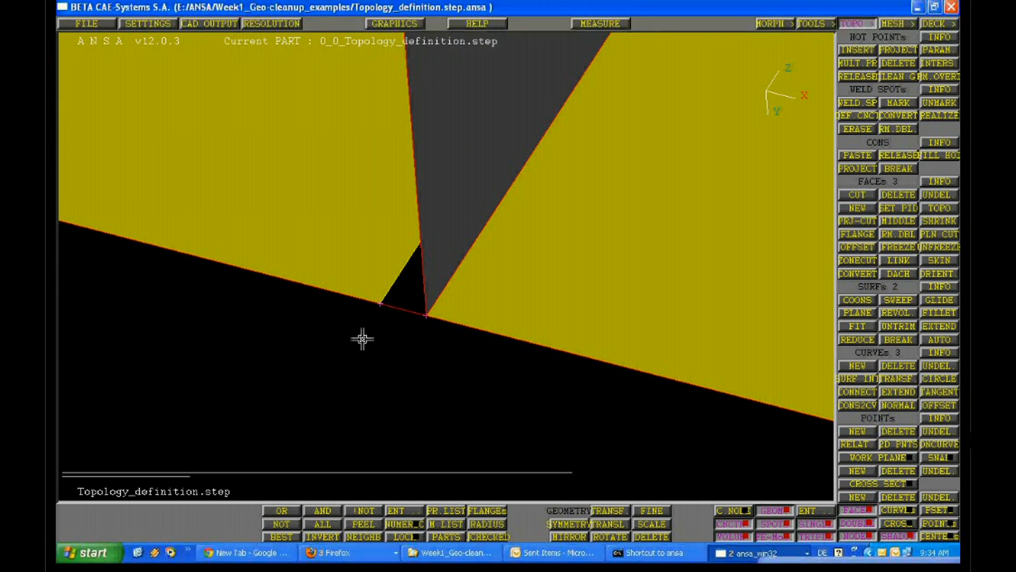
pyautogui.moveTo(362, 339)
pyautogui.keyDown('ctrl'); pyautogui.mouseDown()
pyautogui.moveTo(424, 391)
pyautogui.moveTo(360, 351)
pyautogui.mouseUp(); pyautogui.keyUp('ctrl')
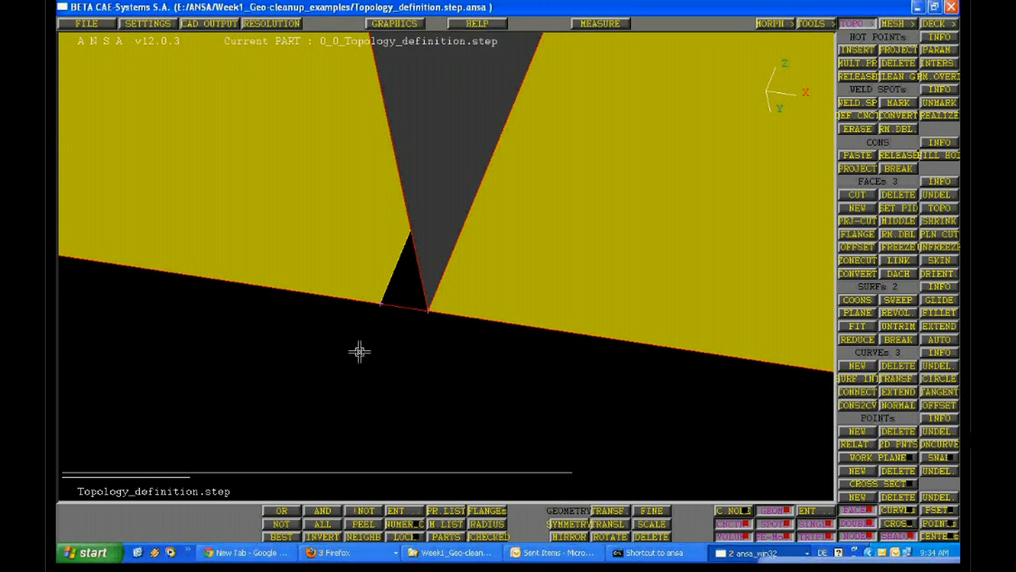
# Join the vertical face to the two flat faces along their common edge with Topo
pyautogui.keyDown('ctrl'); pyautogui.moveTo(359, 351); pyautogui.dragTo(519, 297, button='right'); pyautogui.keyUp('ctrl')
pyautogui.keyDown('ctrl'); pyautogui.moveTo(519, 296); pyautogui.dragTo(439, 341); pyautogui.keyUp('ctrl')
pyautogui.keyDown('ctrl'); pyautogui.moveTo(598, 140); pyautogui.dragTo(462, 217, button='middle'); pyautogui.keyUp('ctrl')
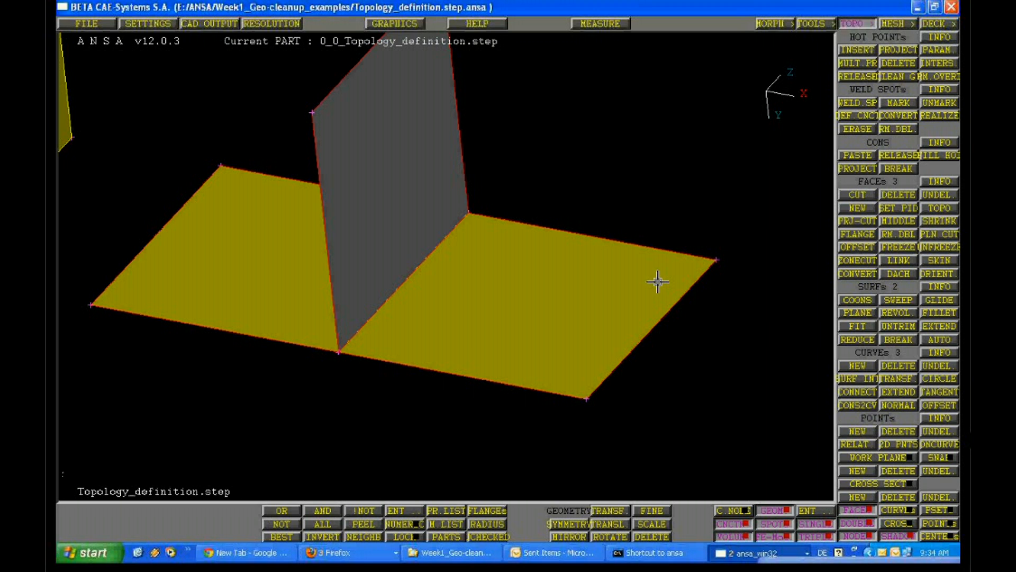
pyautogui.click(945, 210)
pyautogui.click(417, 270)
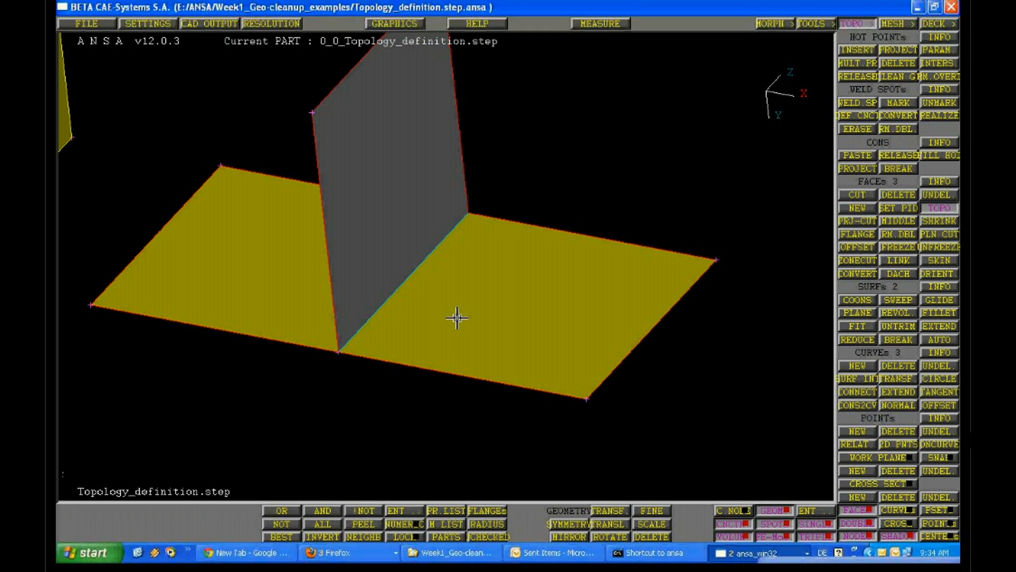
# Examine the edge shared by the vertical face and the two flat faces, close up and from different angles
pyautogui.keyDown('ctrl'); pyautogui.moveTo(412, 355); pyautogui.dragTo(405, 304); pyautogui.keyUp('ctrl')
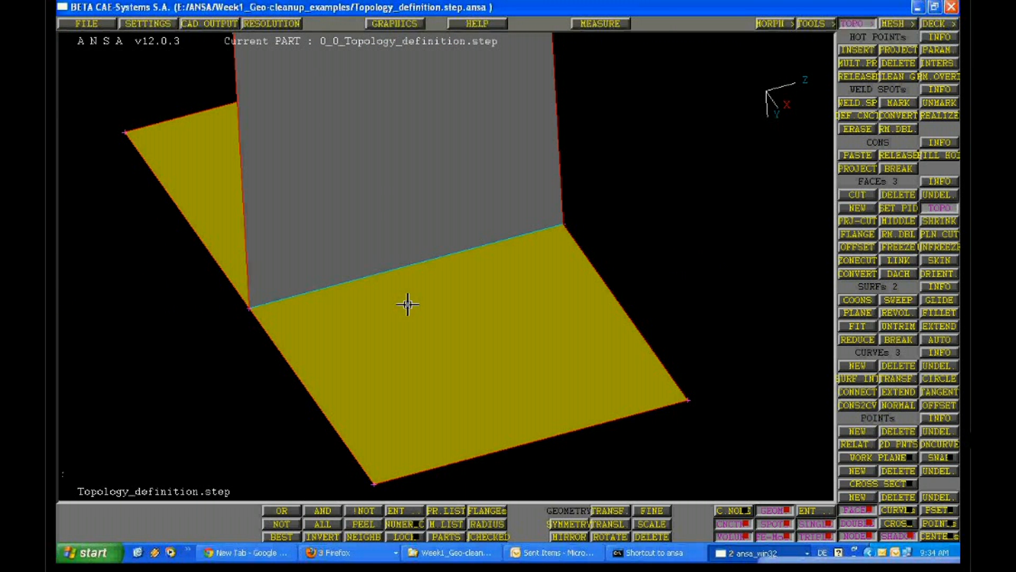
pyautogui.scroll(3, 406, 304)
pyautogui.keyDown('ctrl'); pyautogui.moveTo(361, 290); pyautogui.dragTo(419, 322, button='middle'); pyautogui.keyUp('ctrl')
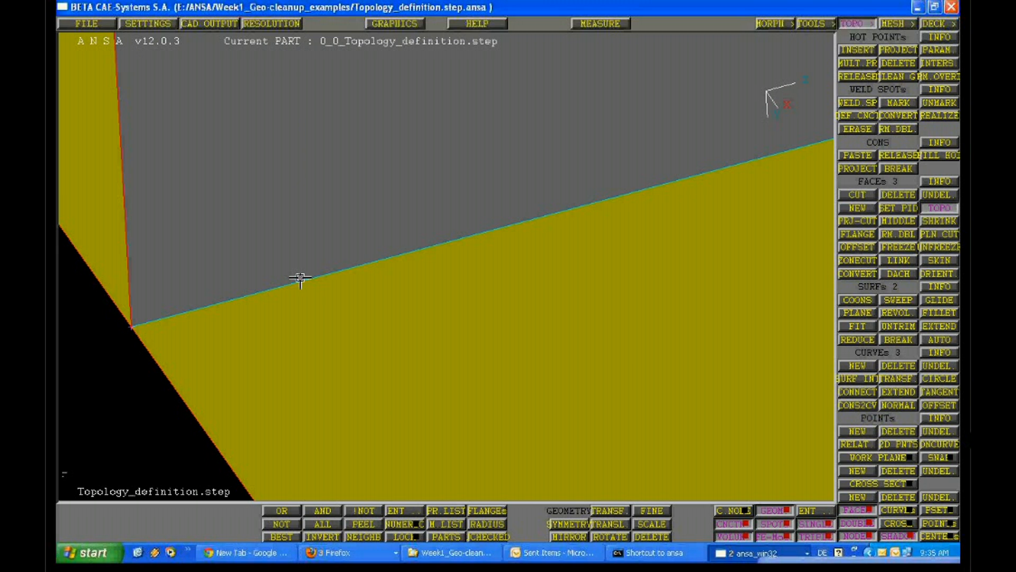
pyautogui.scroll(-3, 300, 277)
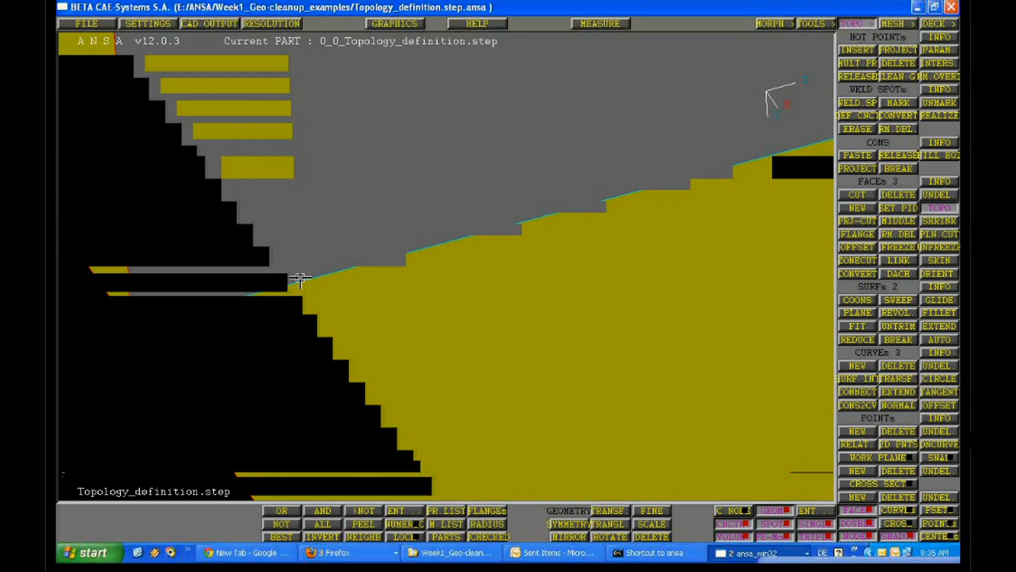
pyautogui.middleClick(300, 277)
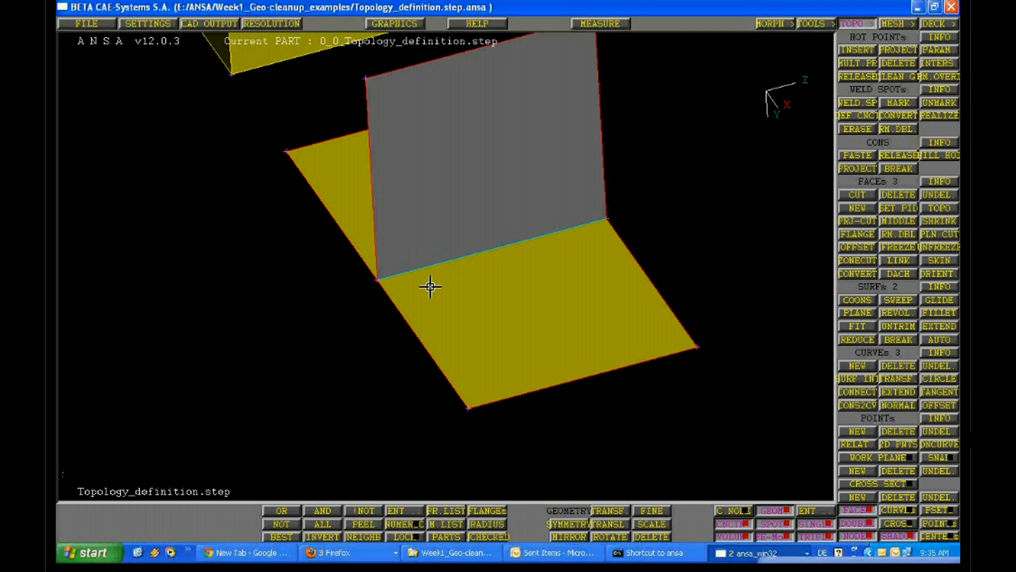
pyautogui.moveTo(458, 371); pyautogui.dragTo(384, 367)
pyautogui.keyDown('ctrl'); pyautogui.moveTo(384, 366); pyautogui.dragTo(388, 281, button='right'); pyautogui.keyUp('ctrl')
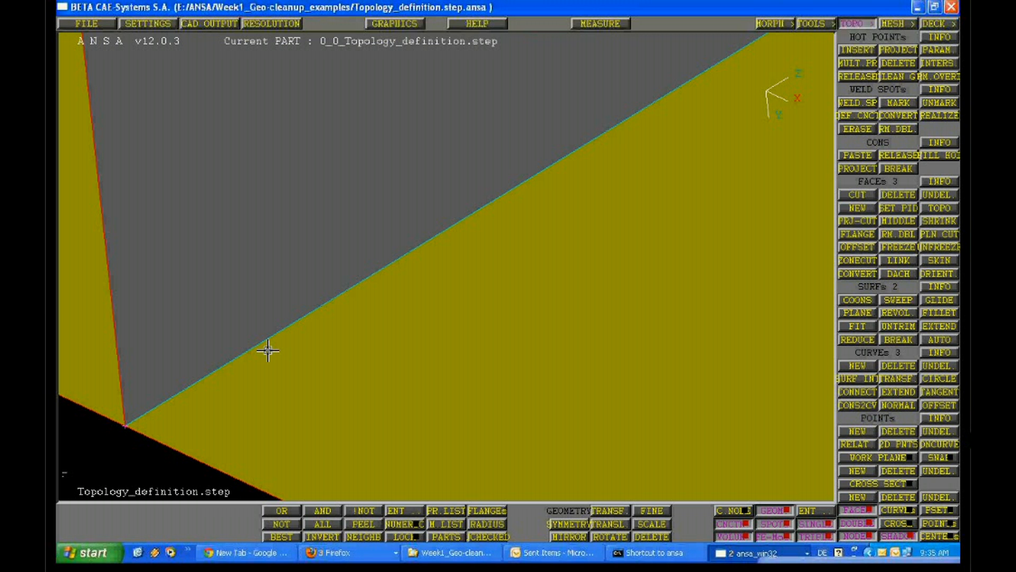
pyautogui.keyDown('ctrl'); pyautogui.moveTo(286, 354); pyautogui.dragTo(482, 270); pyautogui.keyUp('ctrl')
pyautogui.keyDown('ctrl'); pyautogui.moveTo(482, 270); pyautogui.dragTo(395, 275, button='right'); pyautogui.keyUp('ctrl')
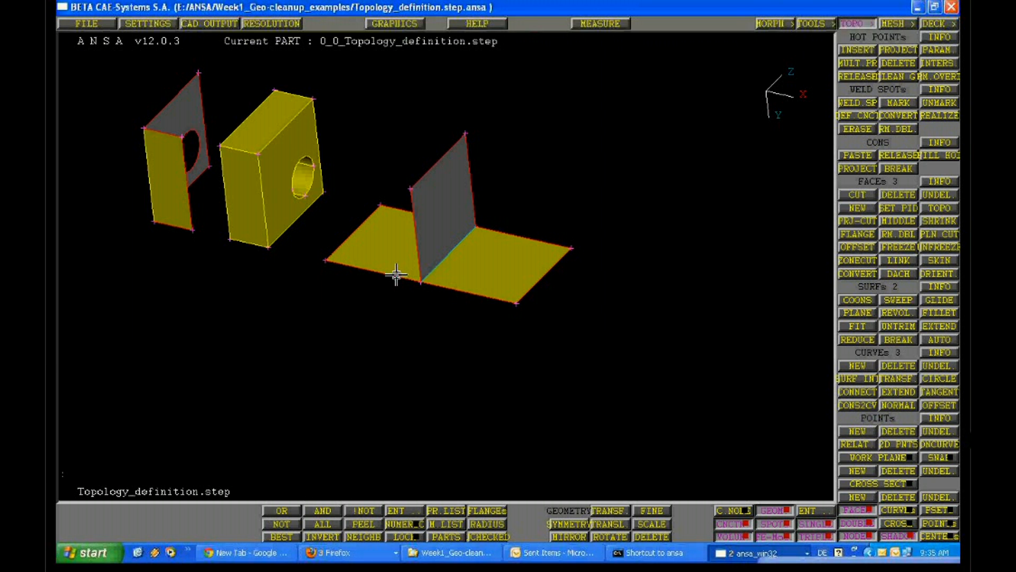
# Compare the edge types of the block, the bent holed sheet and the three-face T-junction
pyautogui.keyDown('ctrl'); pyautogui.moveTo(395, 274); pyautogui.dragTo(466, 324, button='middle'); pyautogui.keyUp('ctrl')
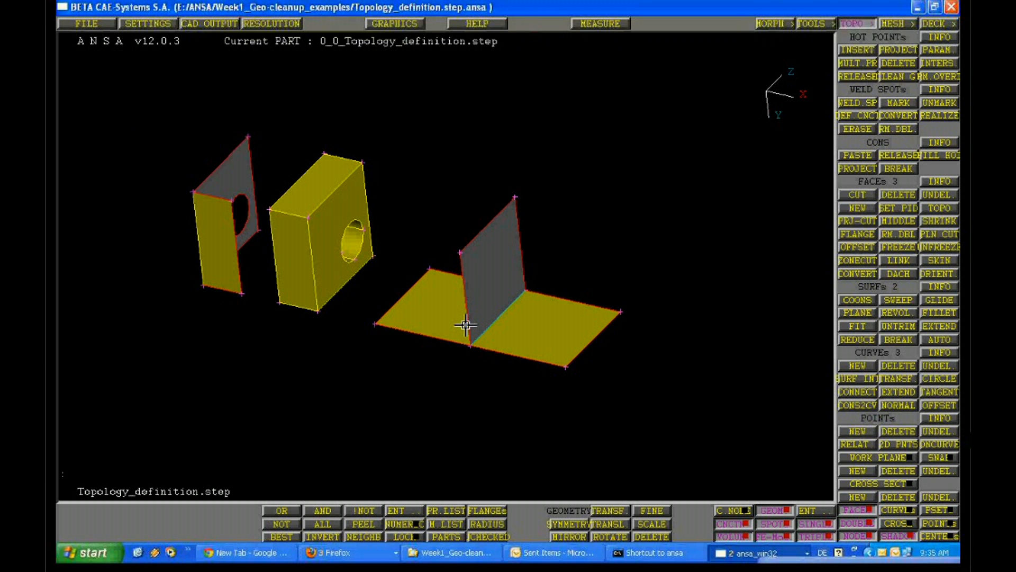
pyautogui.keyDown('ctrl'); pyautogui.moveTo(465, 325); pyautogui.dragTo(345, 195); pyautogui.keyUp('ctrl')
pyautogui.keyDown('ctrl'); pyautogui.moveTo(344, 196); pyautogui.dragTo(336, 390, button='right'); pyautogui.keyUp('ctrl')
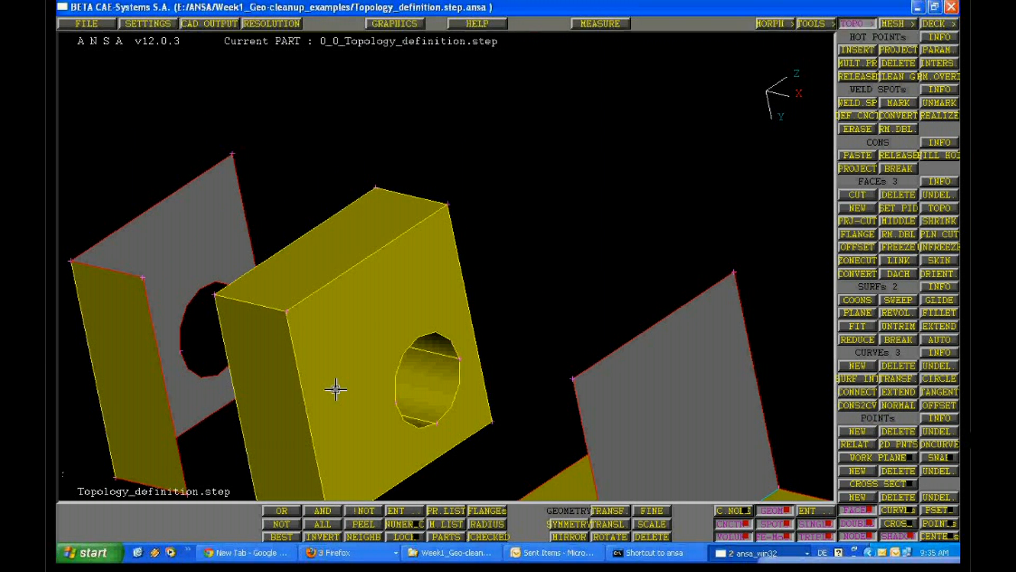
pyautogui.keyDown('ctrl'); pyautogui.moveTo(335, 390); pyautogui.dragTo(418, 270); pyautogui.keyUp('ctrl')
pyautogui.keyDown('ctrl'); pyautogui.moveTo(419, 270); pyautogui.dragTo(369, 172, button='right'); pyautogui.keyUp('ctrl')
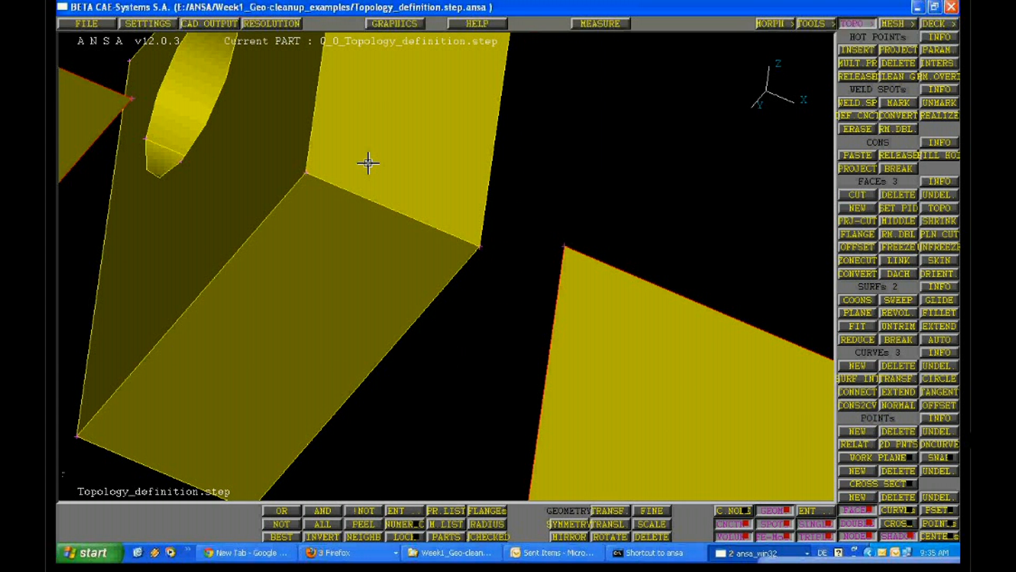
pyautogui.keyDown('ctrl'); pyautogui.moveTo(368, 163); pyautogui.dragTo(340, 154); pyautogui.keyUp('ctrl')
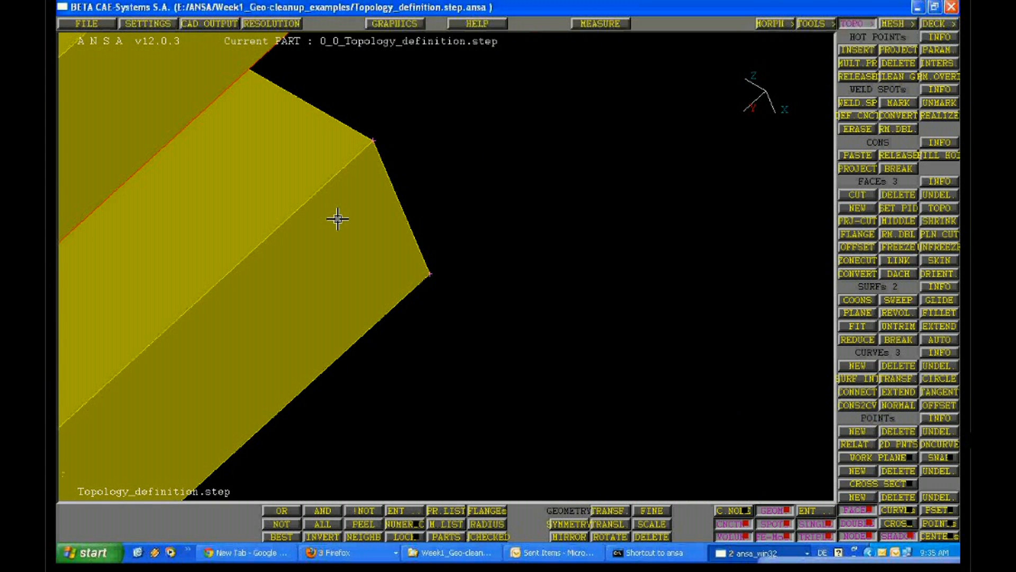
pyautogui.keyDown('ctrl'); pyautogui.moveTo(337, 218); pyautogui.dragTo(435, 359); pyautogui.keyUp('ctrl')
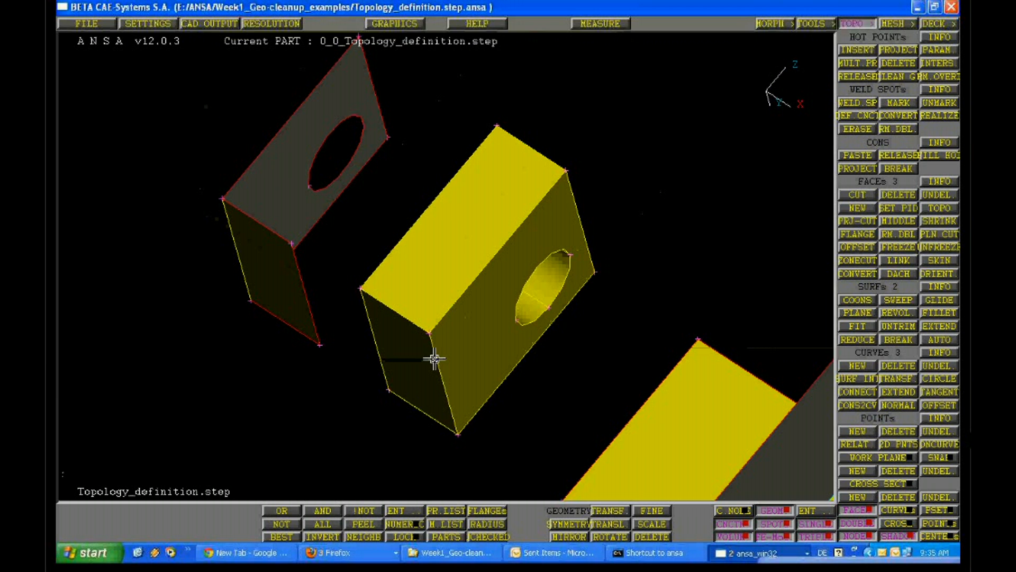
pyautogui.keyDown('ctrl'); pyautogui.moveTo(434, 360); pyautogui.dragTo(404, 339, button='right'); pyautogui.keyUp('ctrl')
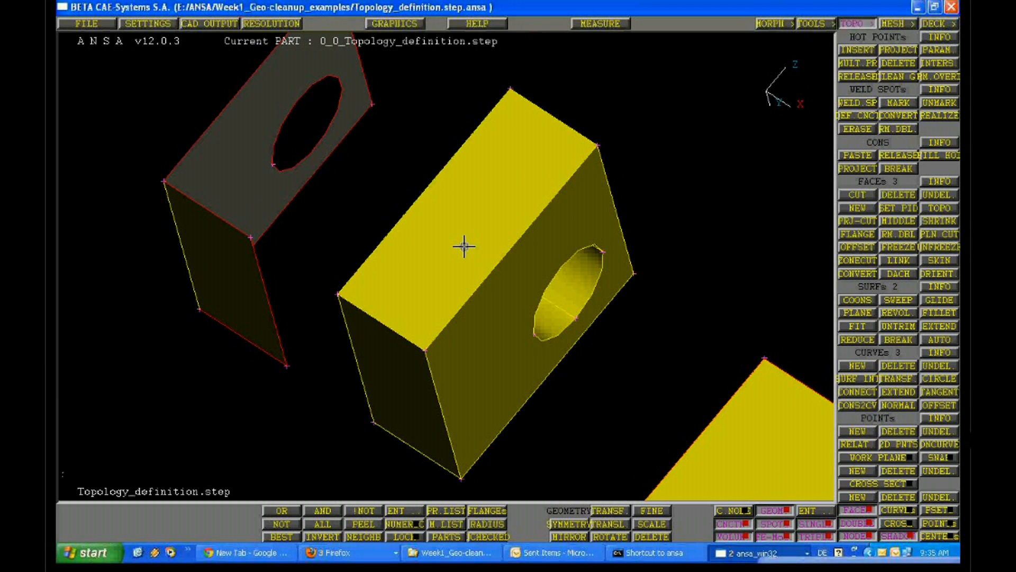
pyautogui.keyDown('ctrl'); pyautogui.moveTo(464, 246); pyautogui.dragTo(361, 236, button='right'); pyautogui.keyUp('ctrl')
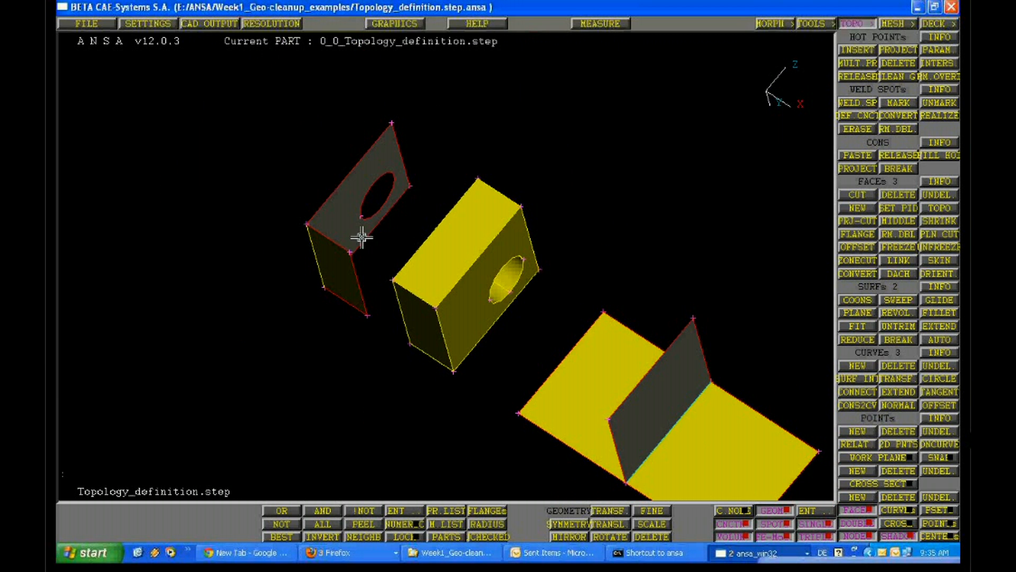
pyautogui.keyDown('ctrl'); pyautogui.moveTo(362, 236); pyautogui.dragTo(555, 258); pyautogui.keyUp('ctrl')
pyautogui.keyDown('ctrl'); pyautogui.moveTo(556, 259); pyautogui.dragTo(572, 321, button='right'); pyautogui.keyUp('ctrl')
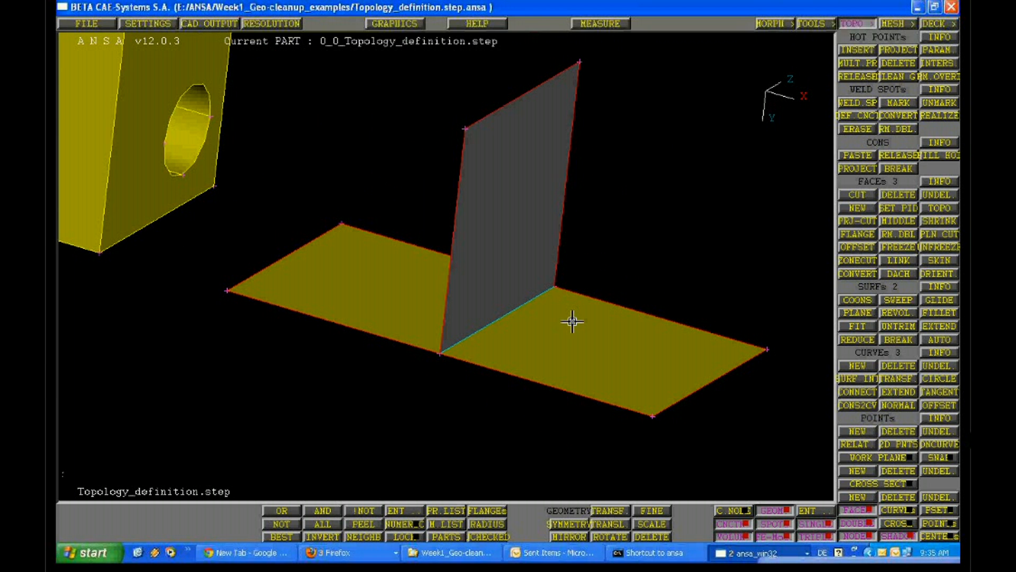
pyautogui.keyDown('ctrl'); pyautogui.moveTo(572, 321); pyautogui.dragTo(555, 299); pyautogui.keyUp('ctrl')
pyautogui.keyDown('ctrl'); pyautogui.moveTo(555, 299); pyautogui.dragTo(586, 354, button='right'); pyautogui.keyUp('ctrl')
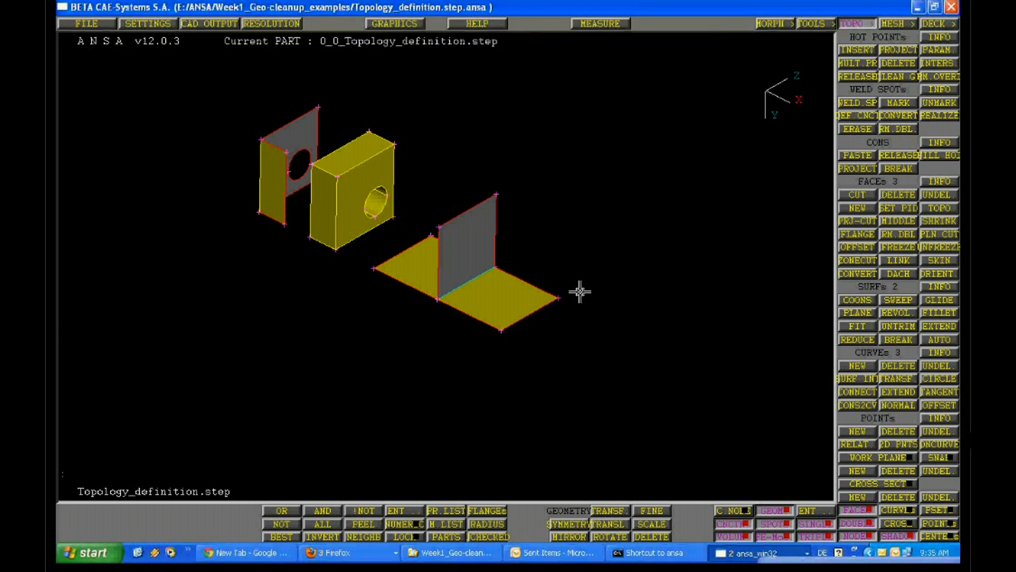
# Examine the T-junction, the block and the bent holed sheet from different angles, closing in on the T-junction
pyautogui.moveTo(579, 292)
pyautogui.keyDown('ctrl'); pyautogui.mouseDown()
pyautogui.moveTo(360, 281)
pyautogui.moveTo(582, 297)
pyautogui.mouseUp(); pyautogui.keyUp('ctrl')
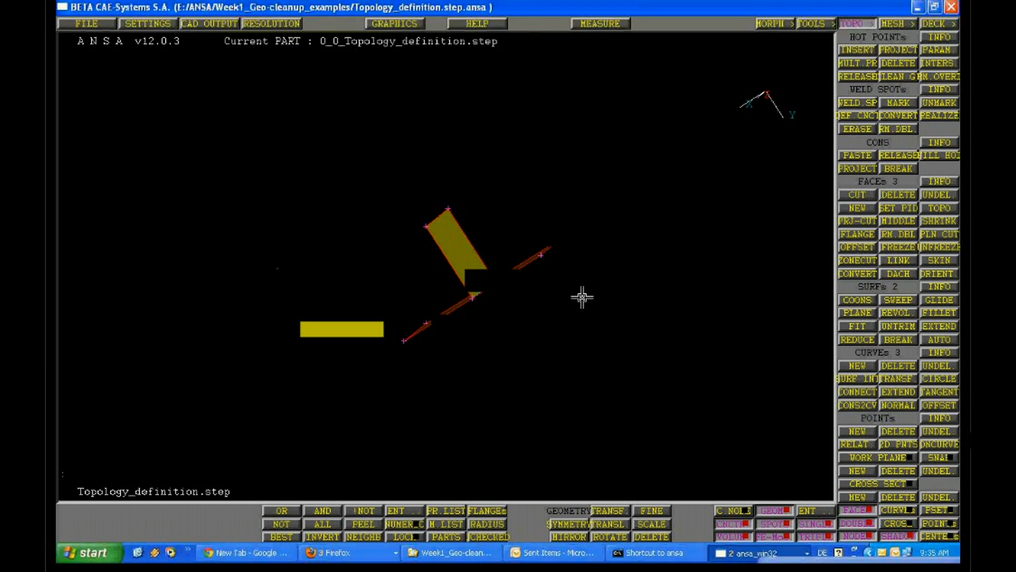
pyautogui.keyDown('ctrl'); pyautogui.moveTo(582, 297); pyautogui.dragTo(417, 351); pyautogui.keyUp('ctrl')
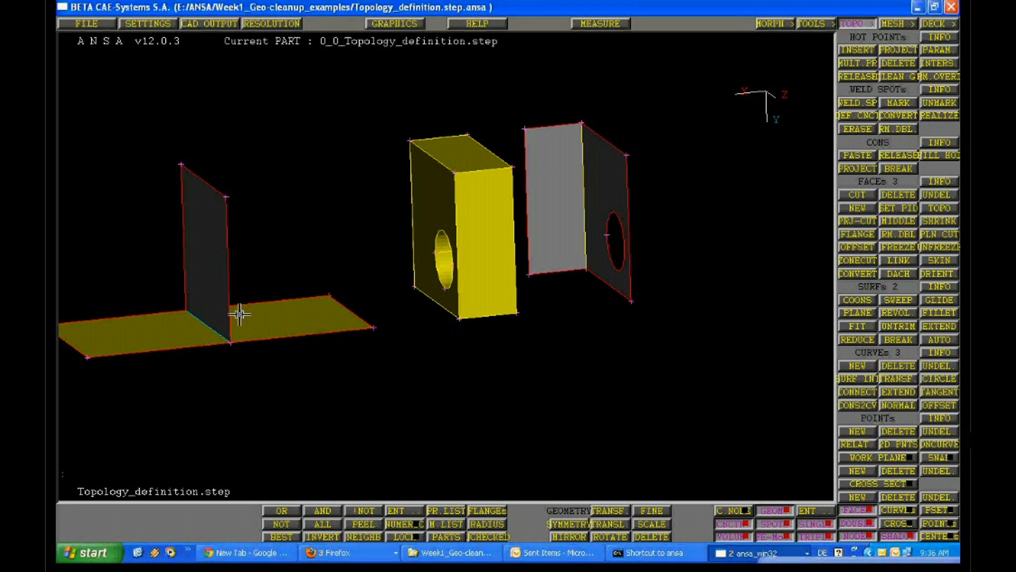
pyautogui.scroll(5, 239, 314)
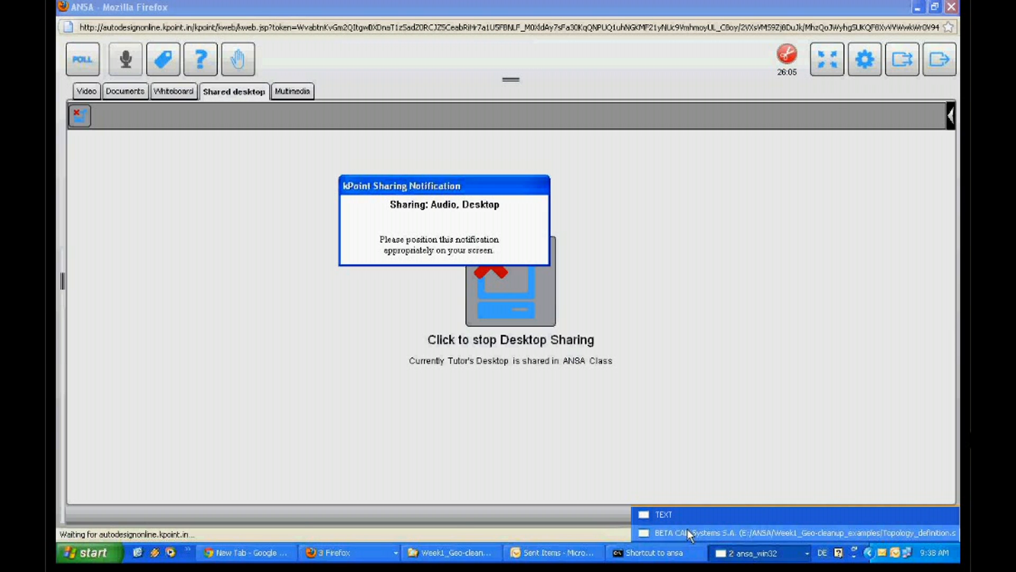
# Switch back to the ANSA window, toggle the faces' cross-hatch lines and inspect them on all three shaded geometries
pyautogui.click(687, 531)
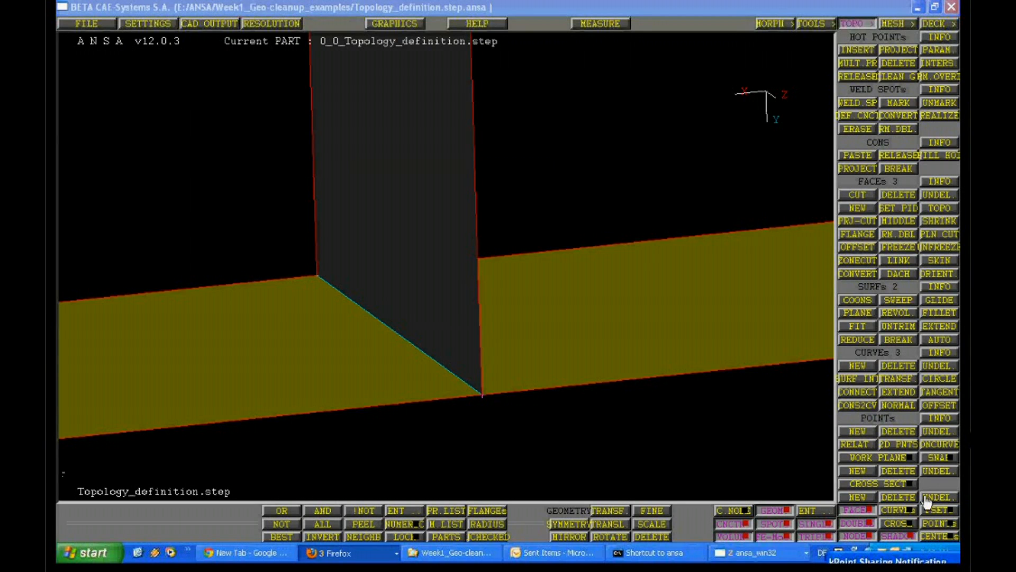
pyautogui.click(898, 525)
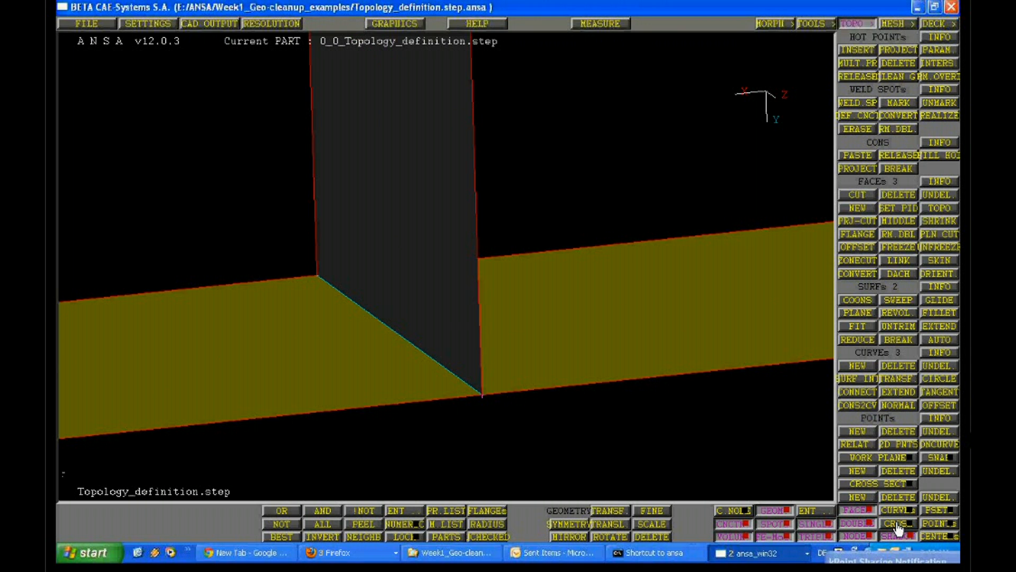
pyautogui.click(898, 525)
pyautogui.keyDown('ctrl'); pyautogui.moveTo(504, 335); pyautogui.dragTo(646, 161, button='right'); pyautogui.keyUp('ctrl')
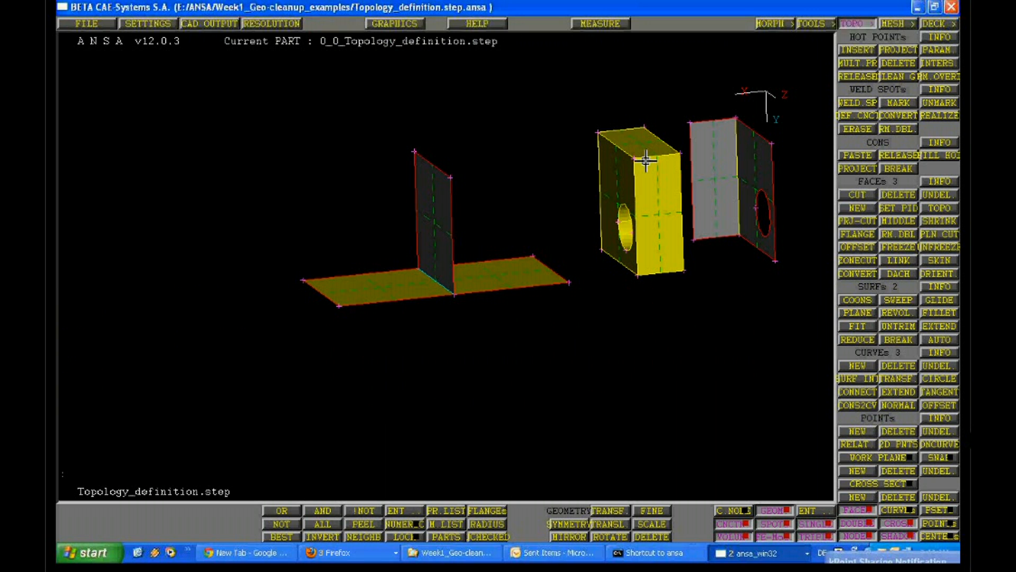
pyautogui.keyDown('ctrl'); pyautogui.moveTo(645, 161); pyautogui.dragTo(567, 301); pyautogui.keyUp('ctrl')
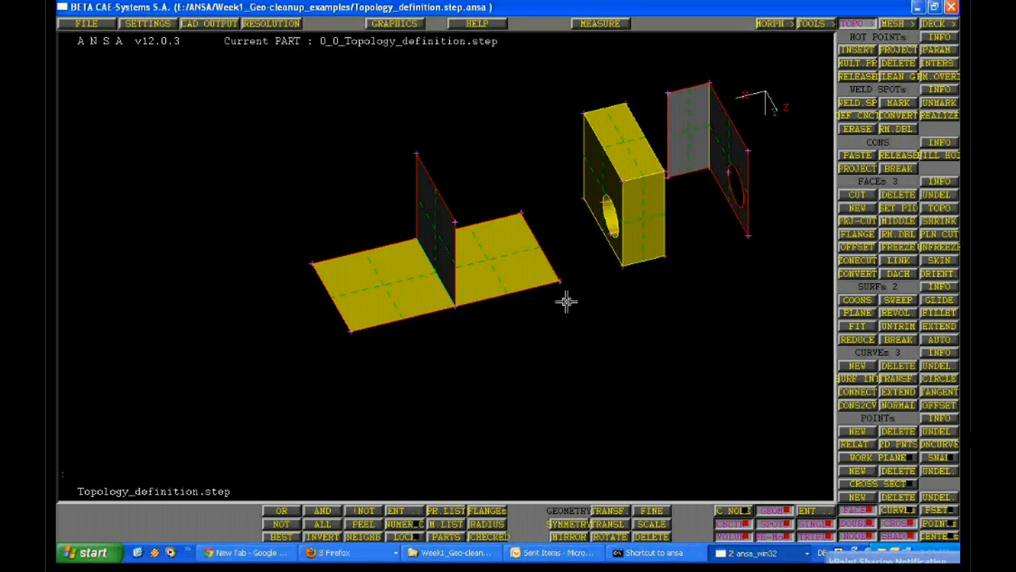
pyautogui.keyDown('ctrl'); pyautogui.moveTo(567, 302); pyautogui.dragTo(329, 347, button='right'); pyautogui.keyUp('ctrl')
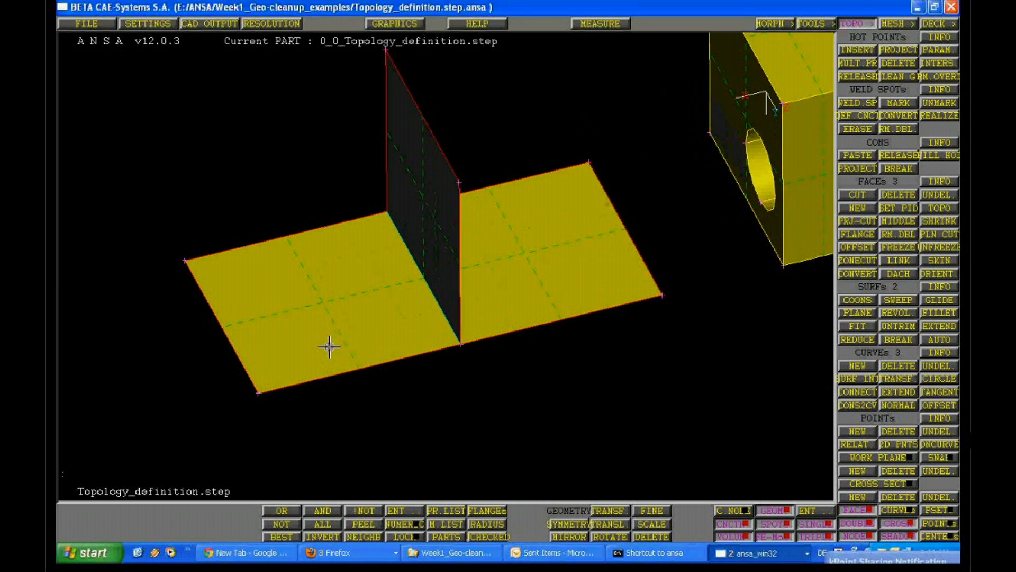
# Turn off shading and examine the cross-hatch lines where the three T-junction faces share an edge
pyautogui.click(894, 524)
pyautogui.click(895, 525)
pyautogui.keyDown('ctrl'); pyautogui.moveTo(513, 312); pyautogui.dragTo(517, 403); pyautogui.keyUp('ctrl')
pyautogui.keyDown('ctrl'); pyautogui.moveTo(517, 403); pyautogui.dragTo(433, 415, button='right'); pyautogui.keyUp('ctrl')
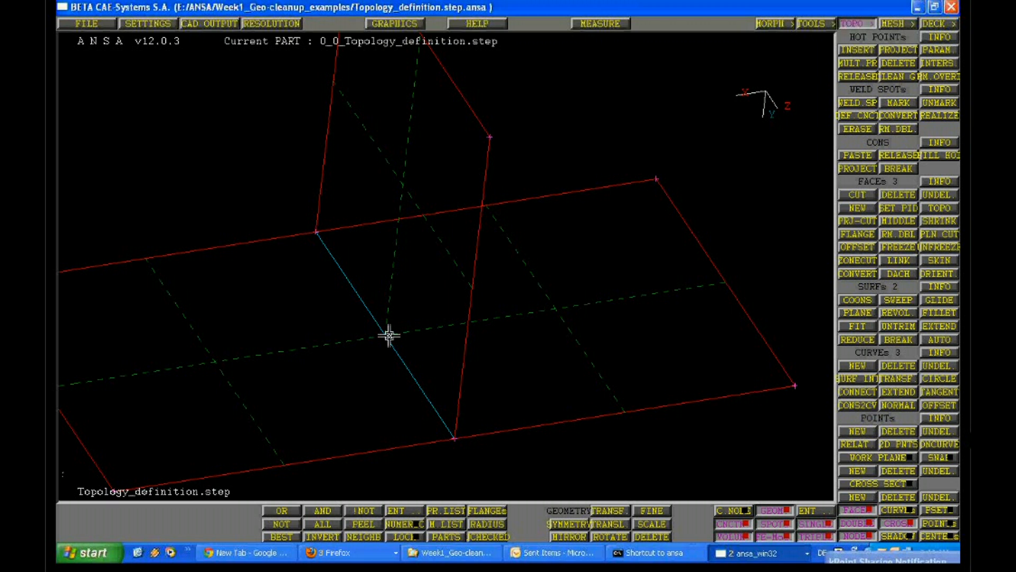
# Inspect the wireframe edges and cross-hatch lines of the holed block and the bent holed sheet
pyautogui.scroll(-4, 521, 226)
pyautogui.scroll(-4, 499, 248)
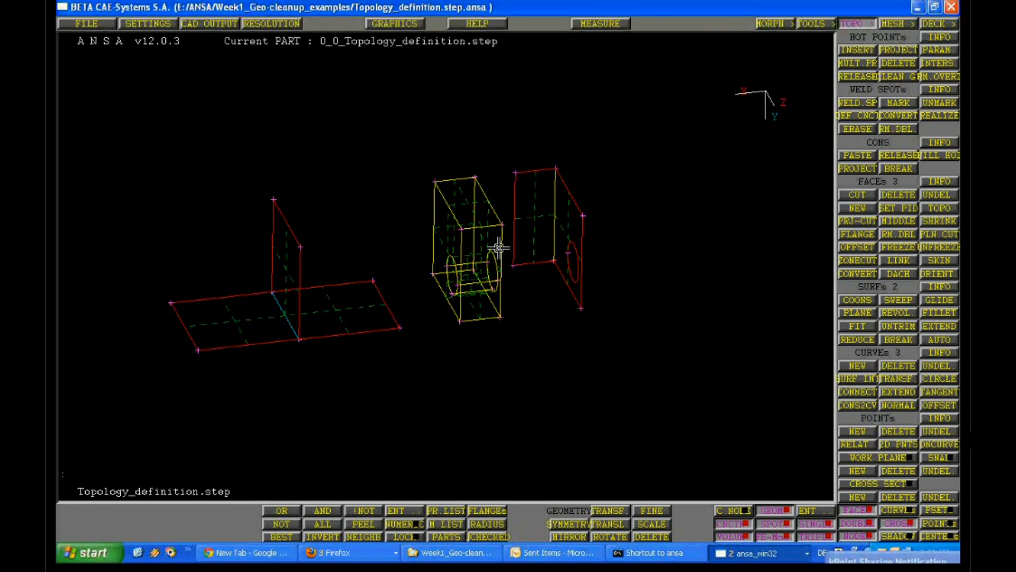
pyautogui.keyDown('ctrl'); pyautogui.moveTo(499, 247); pyautogui.dragTo(455, 231); pyautogui.keyUp('ctrl')
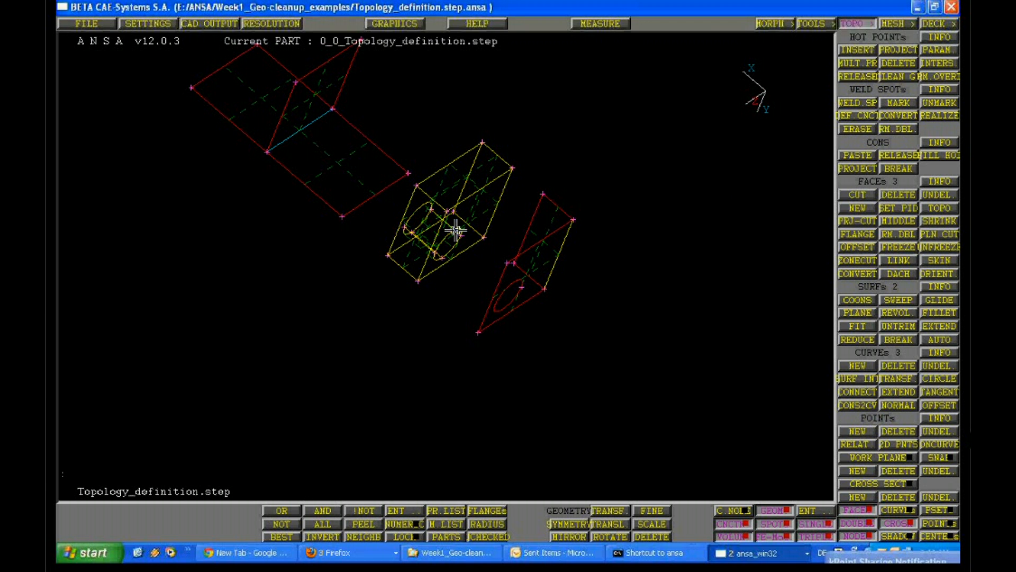
pyautogui.scroll(5, 455, 231)
pyautogui.keyDown('ctrl'); pyautogui.moveTo(318, 421); pyautogui.dragTo(368, 402); pyautogui.keyUp('ctrl')
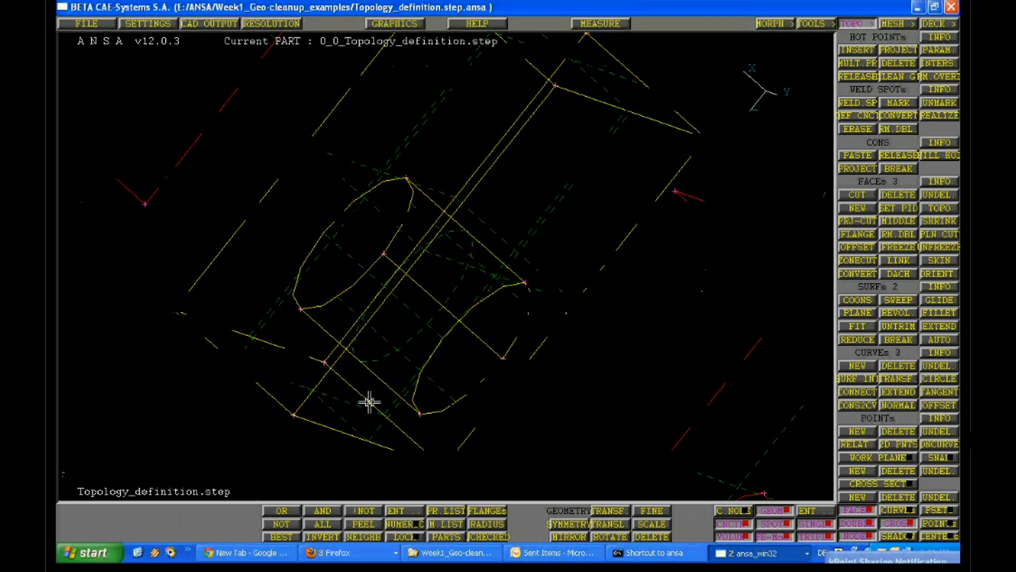
pyautogui.keyDown('ctrl'); pyautogui.moveTo(369, 402); pyautogui.dragTo(465, 319); pyautogui.keyUp('ctrl')
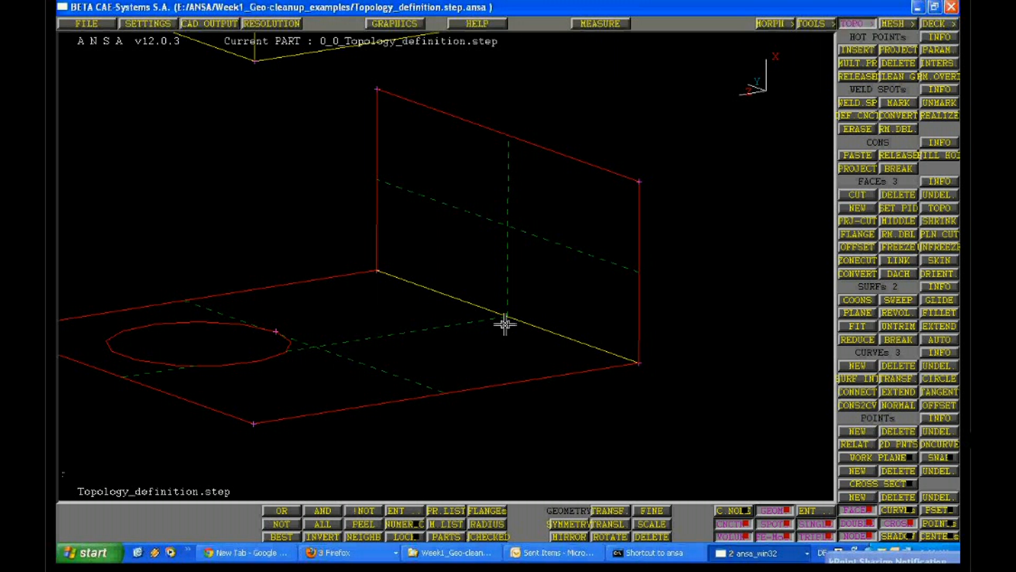
# Check the ANSA class page in Firefox, then fit the whole shaded model in the ANSA view
pyautogui.click(360, 552)
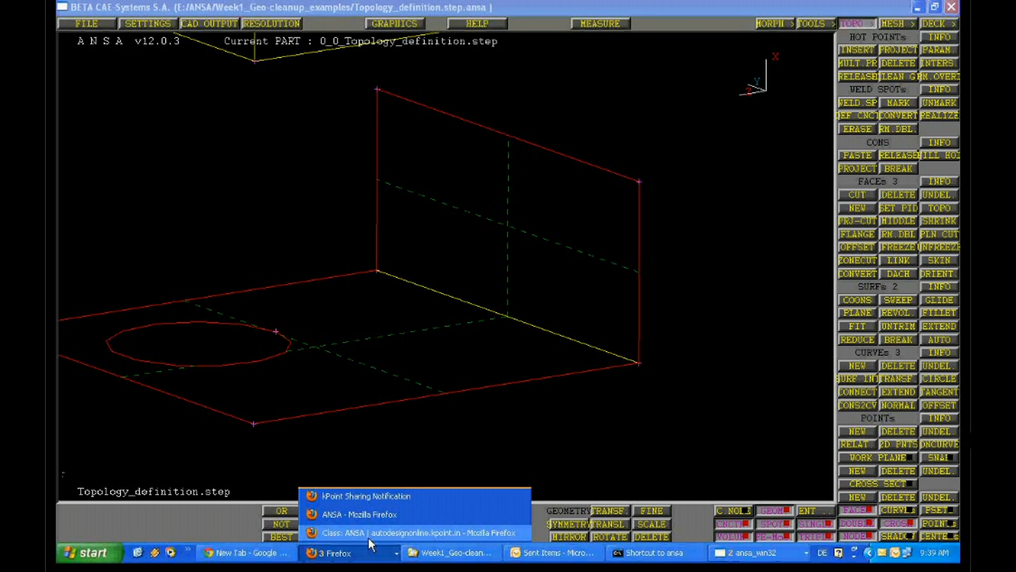
pyautogui.click(369, 538)
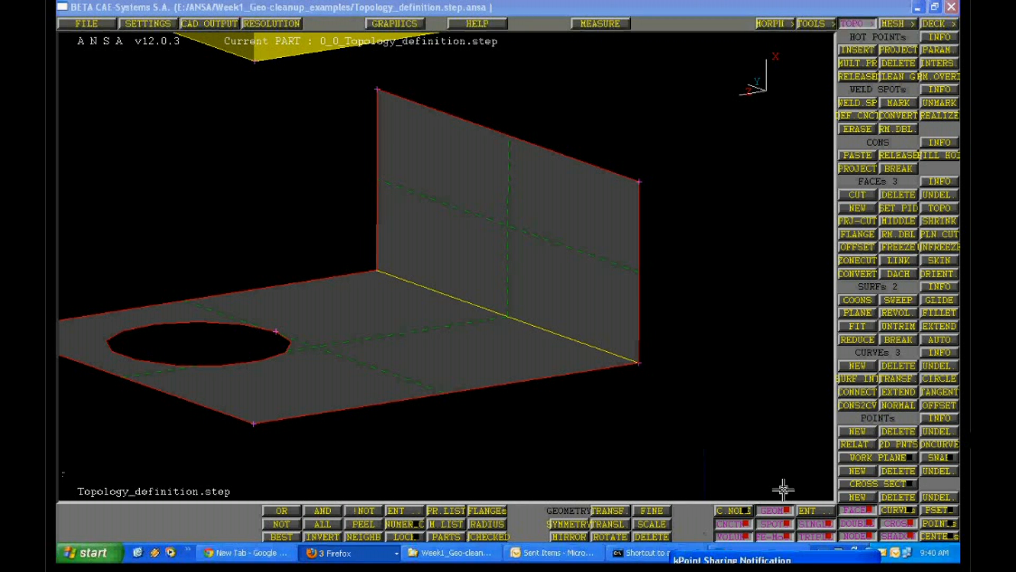
pyautogui.keyDown('ctrl'); pyautogui.moveTo(783, 489); pyautogui.dragTo(475, 301, button='right'); pyautogui.keyUp('ctrl')
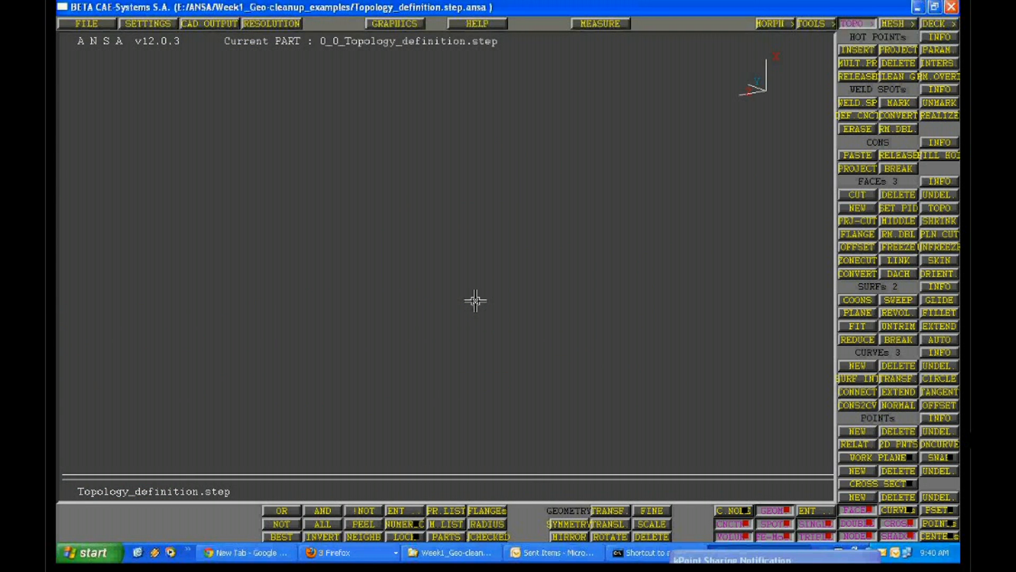
pyautogui.press('F9')
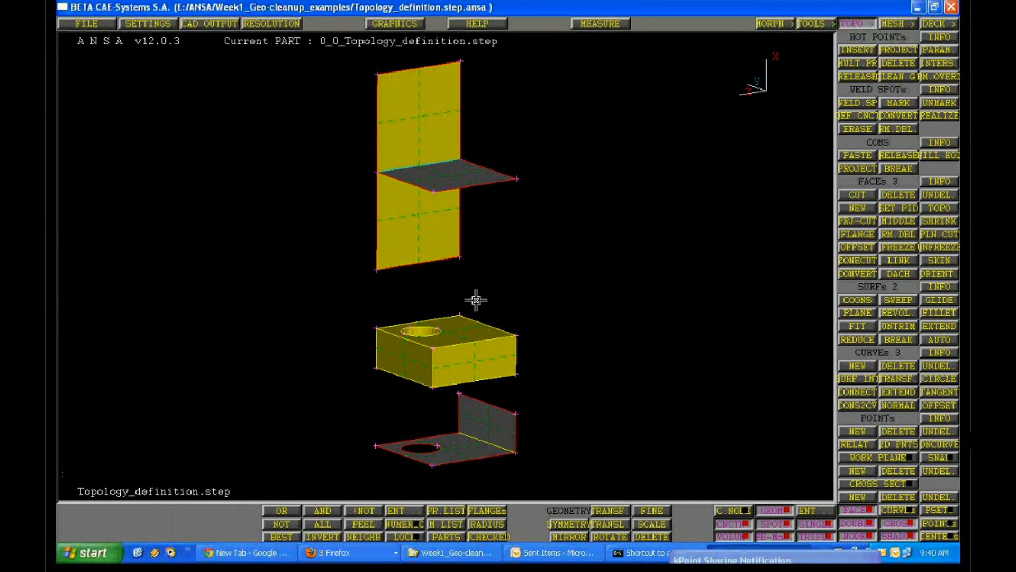
# Turn off the cross-hatch and shading display and inspect the hot point at a corner of the T-junction's flat face
pyautogui.click(899, 526)
pyautogui.keyDown('ctrl'); pyautogui.moveTo(579, 307); pyautogui.dragTo(560, 354); pyautogui.keyUp('ctrl')
pyautogui.keyDown('ctrl'); pyautogui.moveTo(560, 354); pyautogui.dragTo(459, 415, button='right'); pyautogui.keyUp('ctrl')
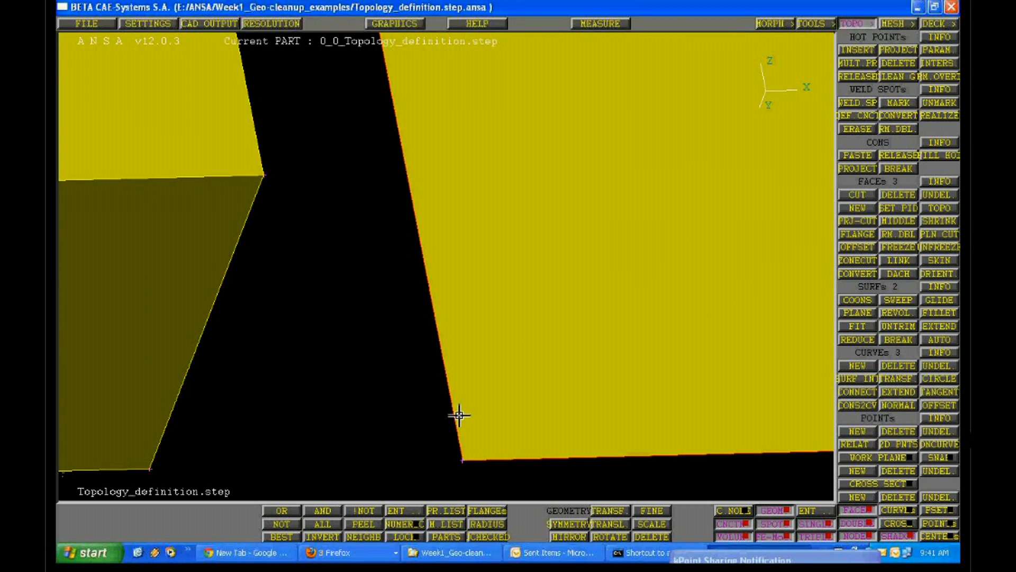
pyautogui.keyDown('ctrl'); pyautogui.moveTo(458, 416); pyautogui.dragTo(480, 438); pyautogui.keyUp('ctrl')
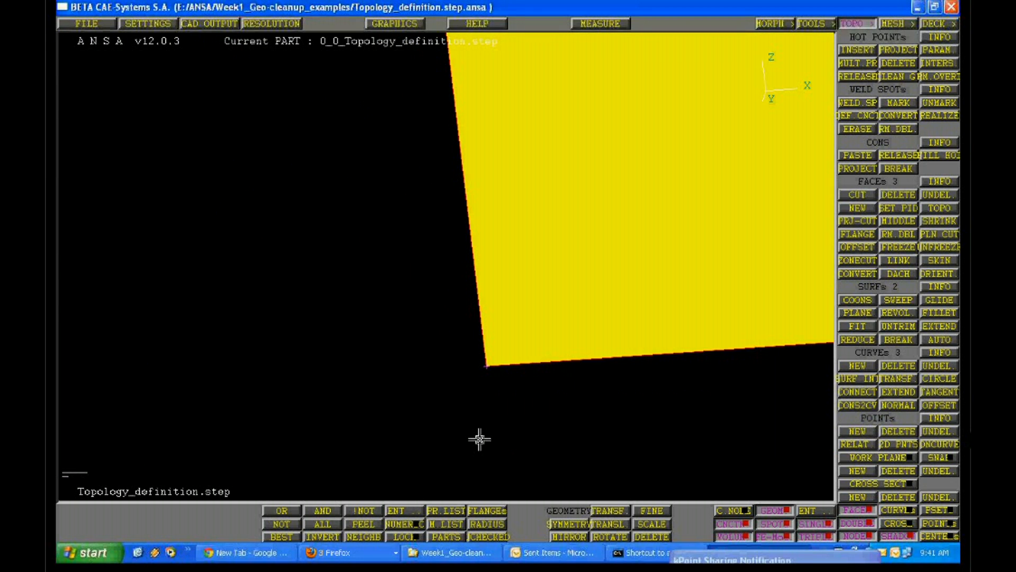
pyautogui.click(887, 536)
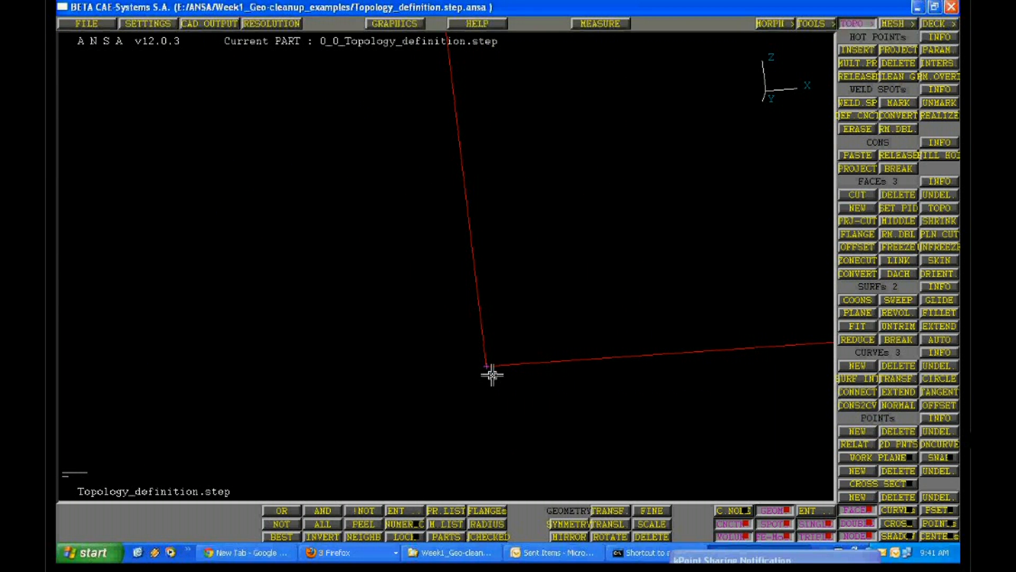
pyautogui.keyDown('ctrl'); pyautogui.moveTo(465, 364); pyautogui.dragTo(636, 158, button='right'); pyautogui.keyUp('ctrl')
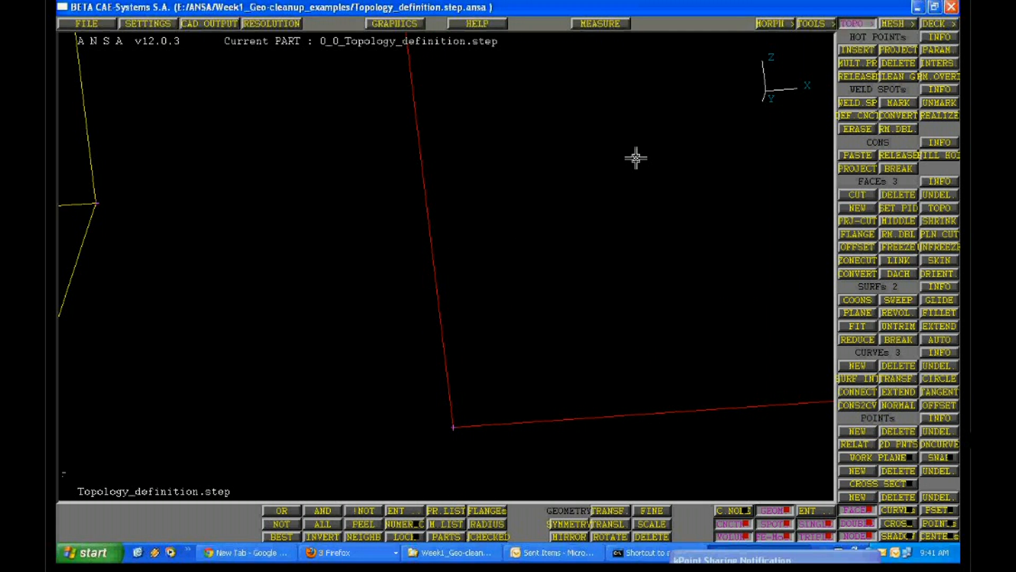
# Examine the wireframe edges and corner points of the T-junction, block and bent sheet together
pyautogui.keyDown('ctrl'); pyautogui.moveTo(636, 158); pyautogui.dragTo(440, 269, button='middle'); pyautogui.keyUp('ctrl')
pyautogui.keyDown('ctrl'); pyautogui.moveTo(440, 268); pyautogui.dragTo(656, 228, button='right'); pyautogui.keyUp('ctrl')
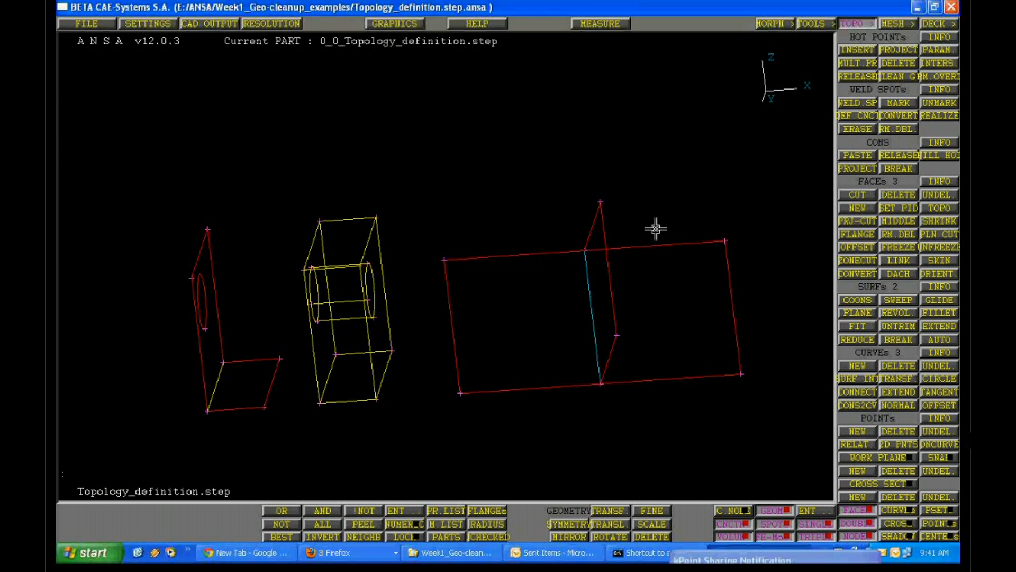
pyautogui.keyDown('ctrl'); pyautogui.moveTo(655, 228); pyautogui.dragTo(413, 118); pyautogui.keyUp('ctrl')
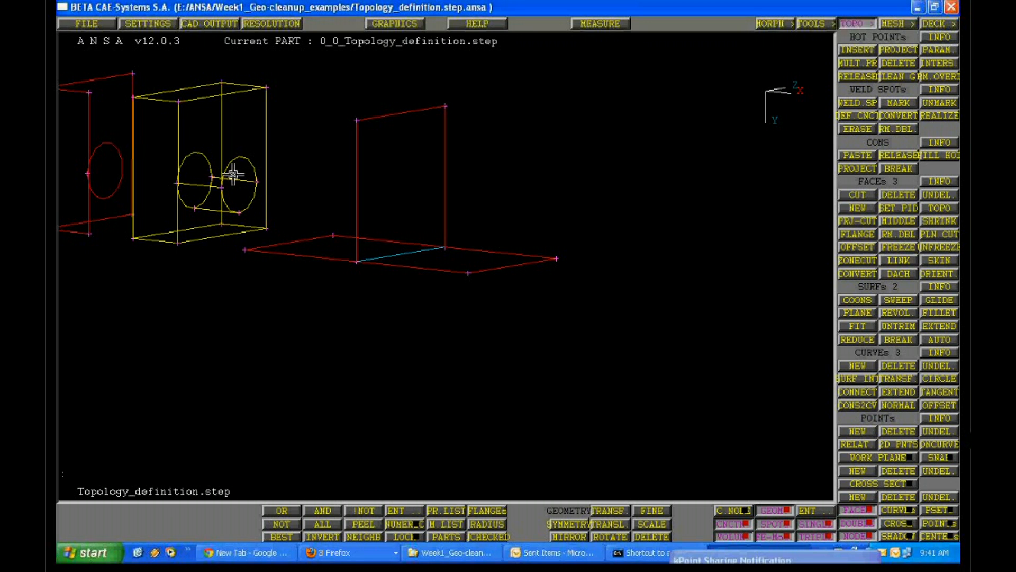
pyautogui.keyDown('ctrl'); pyautogui.moveTo(234, 174); pyautogui.dragTo(232, 167, button='middle'); pyautogui.keyUp('ctrl')
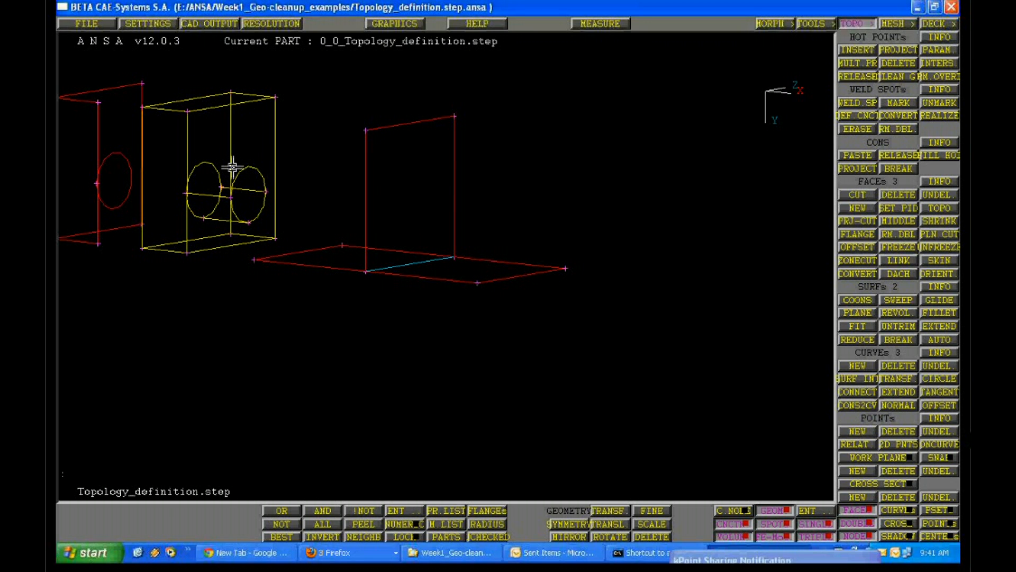
pyautogui.keyDown('ctrl'); pyautogui.moveTo(233, 167); pyautogui.dragTo(394, 295); pyautogui.keyUp('ctrl')
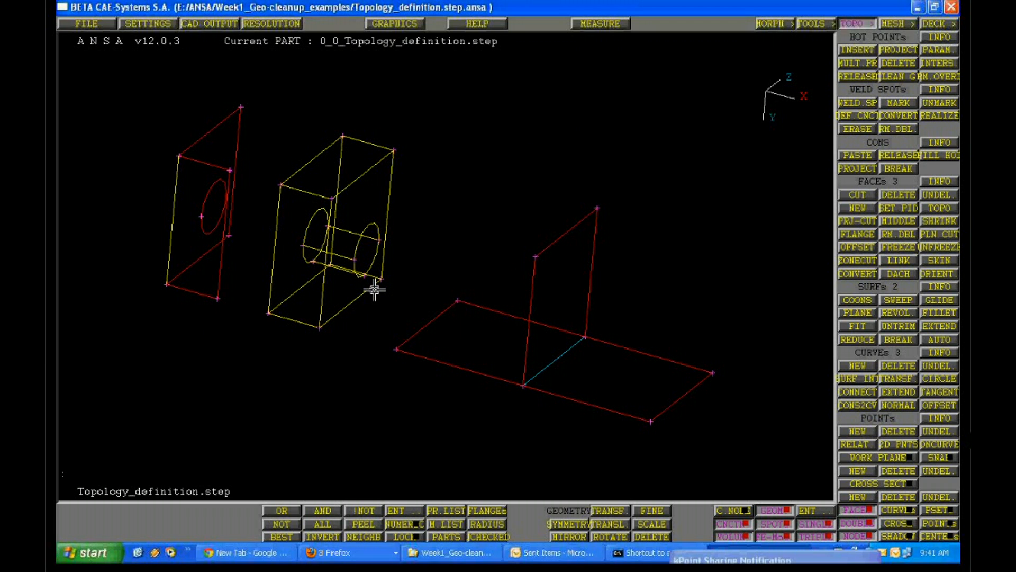
# Turn on the display of curves and points and inspect a marked corner point of the block
pyautogui.click(898, 509)
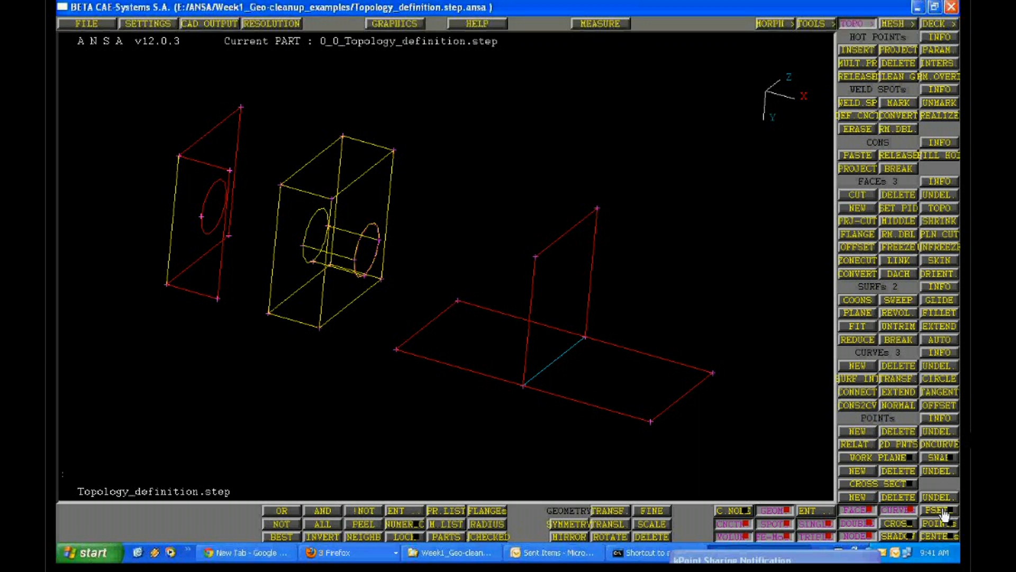
pyautogui.click(945, 524)
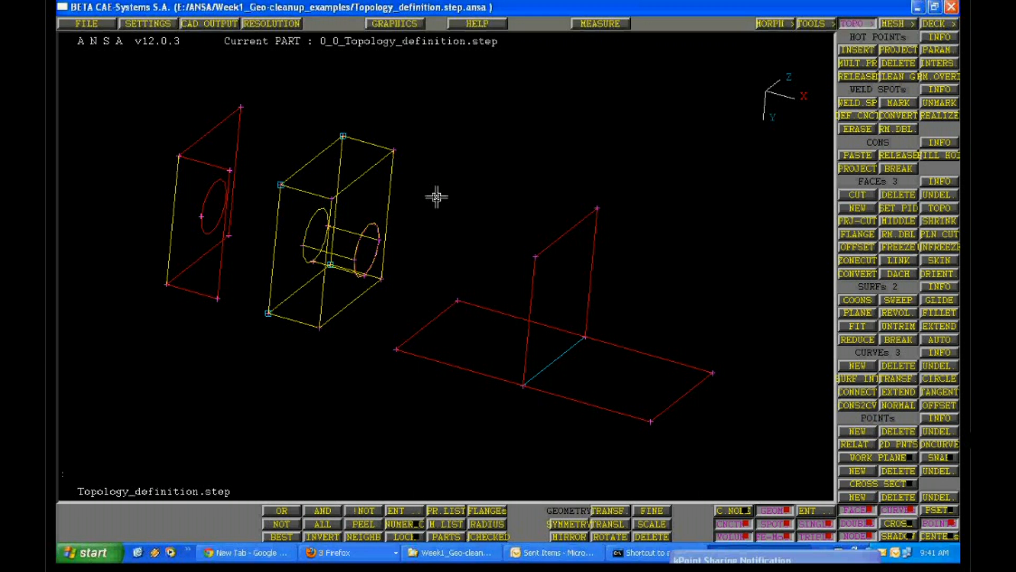
pyautogui.scroll(3, 436, 197)
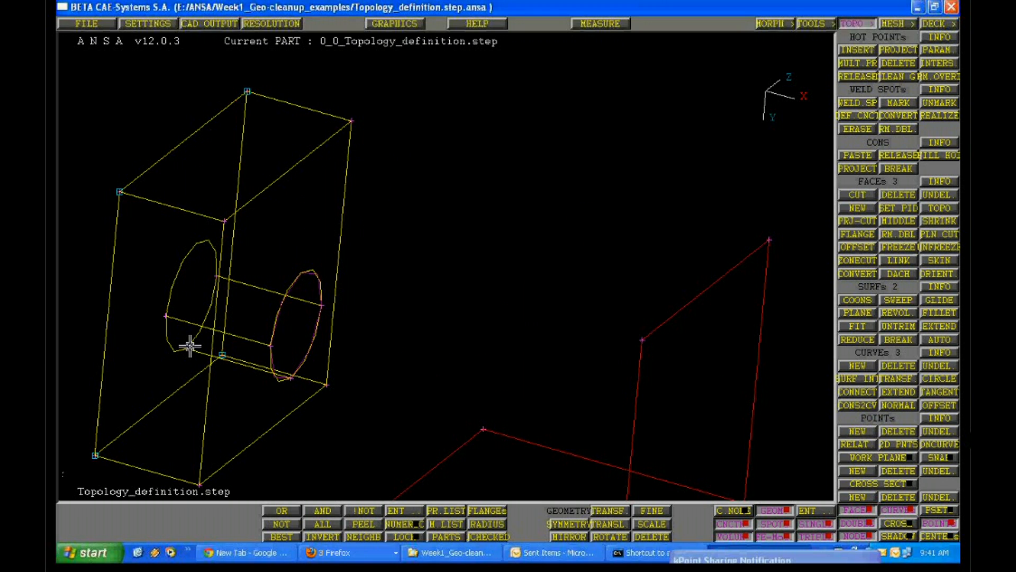
pyautogui.keyDown('ctrl'); pyautogui.moveTo(190, 345); pyautogui.dragTo(467, 471, button='middle'); pyautogui.keyUp('ctrl')
pyautogui.scroll(3, 808, 472)
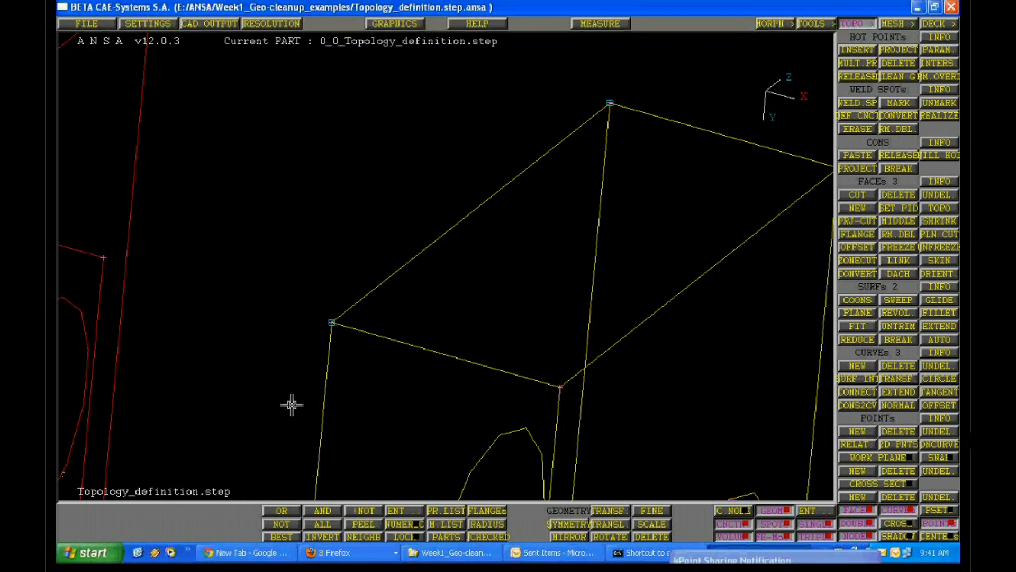
pyautogui.scroll(3, 291, 405)
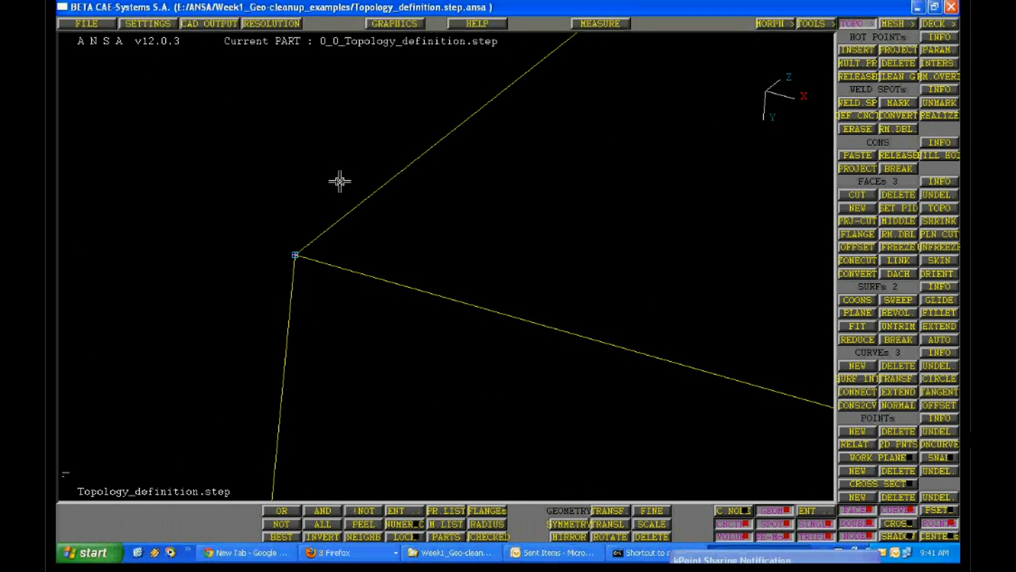
# Examine the points at the block's corners and the curve around its hole from different angles
pyautogui.press('F7')
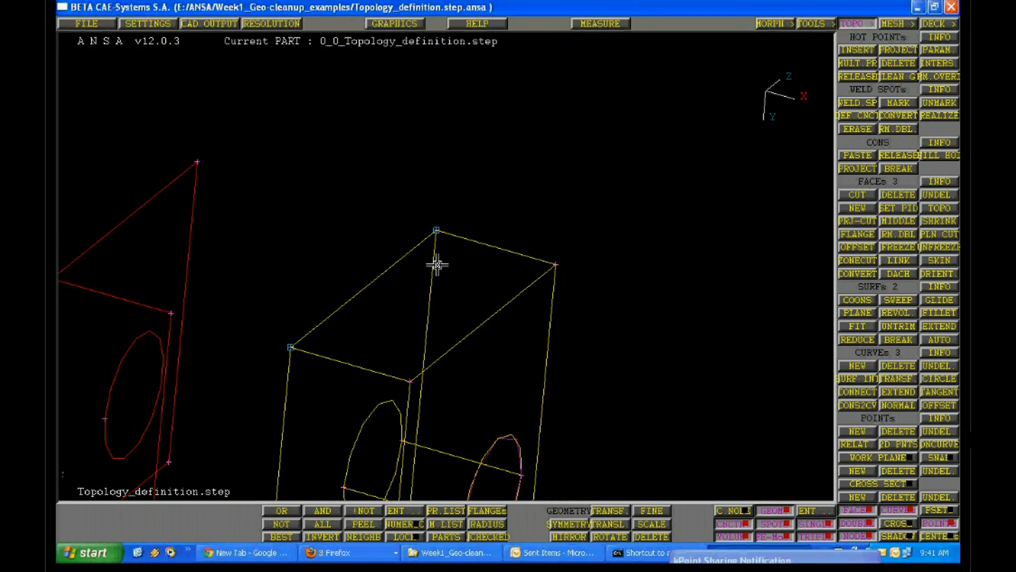
pyautogui.keyDown('ctrl'); pyautogui.moveTo(437, 264); pyautogui.dragTo(419, 200); pyautogui.keyUp('ctrl')
pyautogui.press('F8')
pyautogui.keyDown('ctrl'); pyautogui.moveTo(419, 200); pyautogui.dragTo(372, 149, button='middle'); pyautogui.keyUp('ctrl')
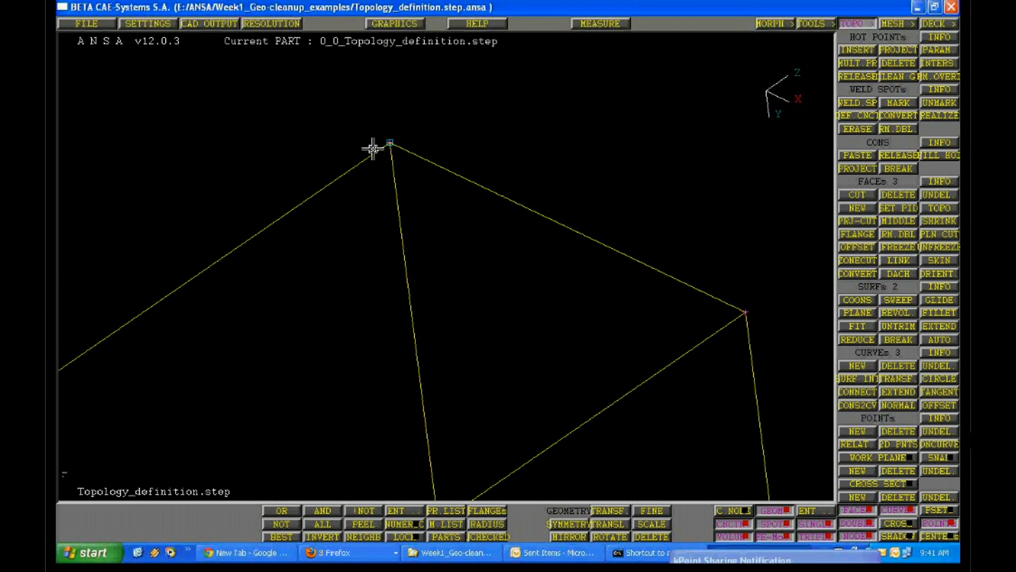
pyautogui.keyDown('ctrl'); pyautogui.moveTo(379, 285); pyautogui.dragTo(417, 314, button='middle'); pyautogui.keyUp('ctrl')
pyautogui.keyDown('ctrl'); pyautogui.moveTo(417, 314); pyautogui.dragTo(398, 328); pyautogui.keyUp('ctrl')
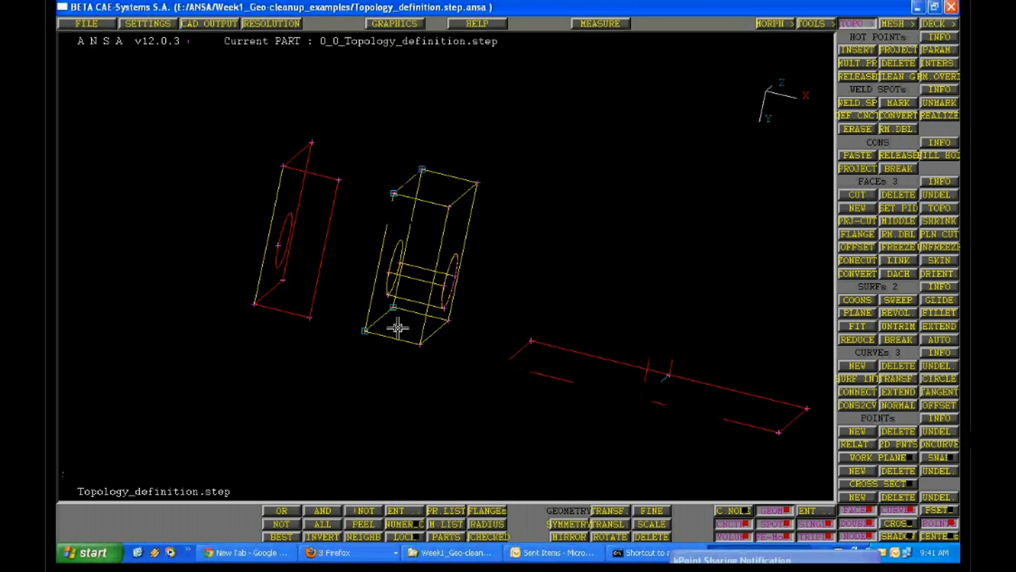
pyautogui.keyDown('ctrl'); pyautogui.moveTo(398, 328); pyautogui.dragTo(295, 374, button='middle'); pyautogui.keyUp('ctrl')
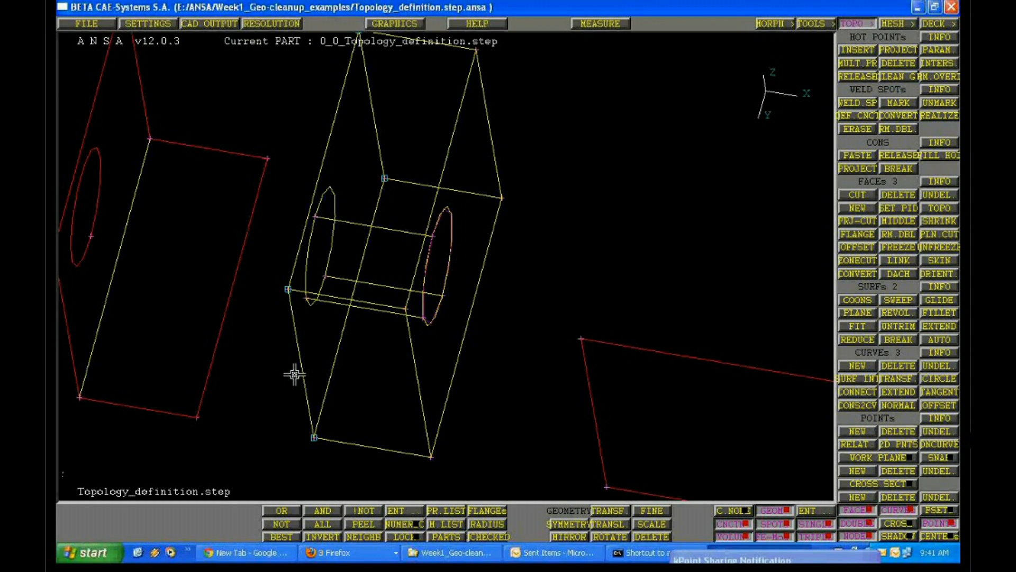
pyautogui.keyDown('ctrl'); pyautogui.moveTo(295, 374); pyautogui.dragTo(702, 509); pyautogui.keyUp('ctrl')
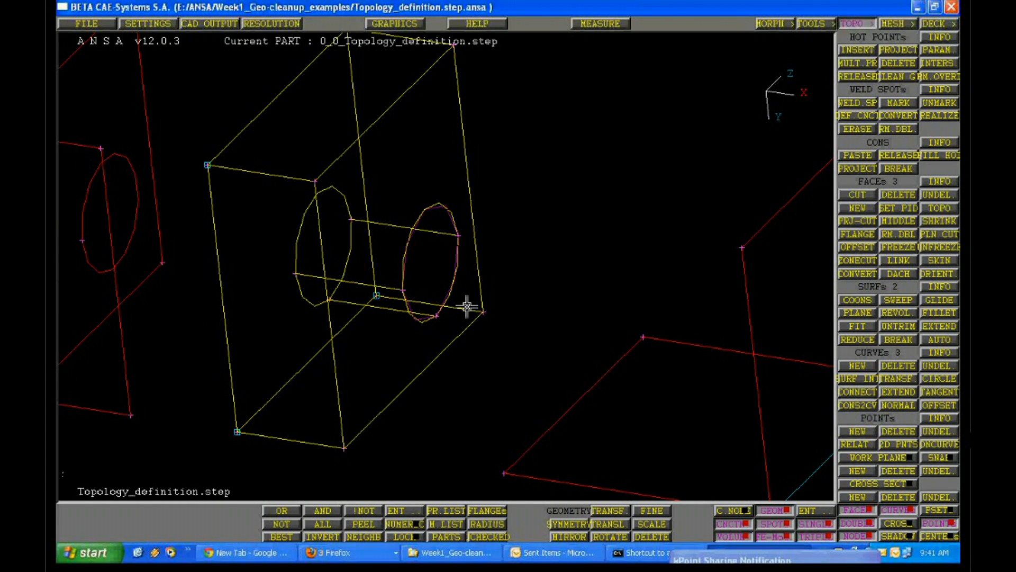
pyautogui.keyDown('ctrl'); pyautogui.moveTo(259, 299); pyautogui.dragTo(459, 374, button='right'); pyautogui.keyUp('ctrl')
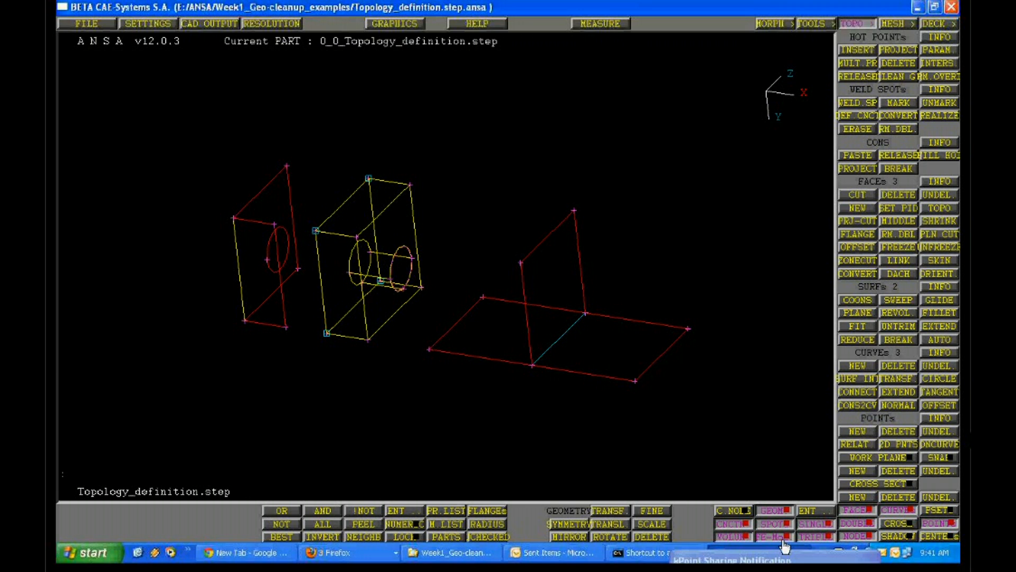
# Toggle the display of single edges and of double edges off and back on to identify which edges each covers
pyautogui.click(817, 524)
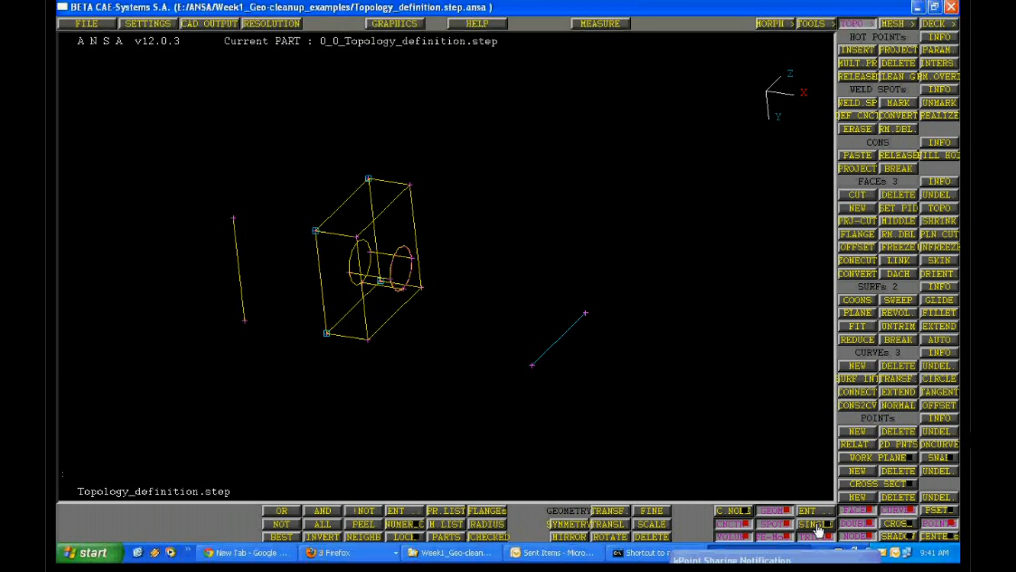
pyautogui.click(816, 524)
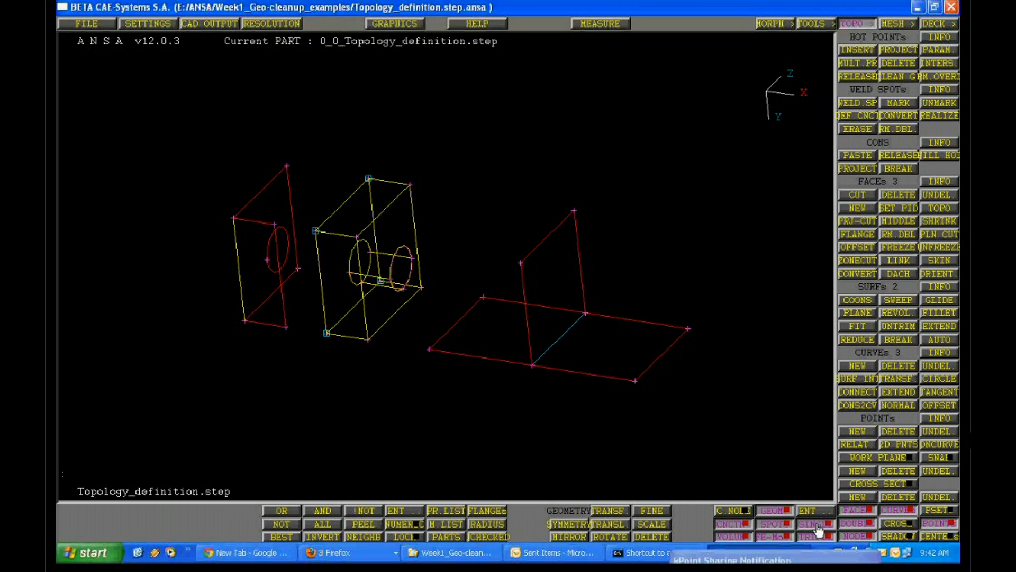
pyautogui.click(816, 524)
pyautogui.click(816, 525)
pyautogui.click(861, 527)
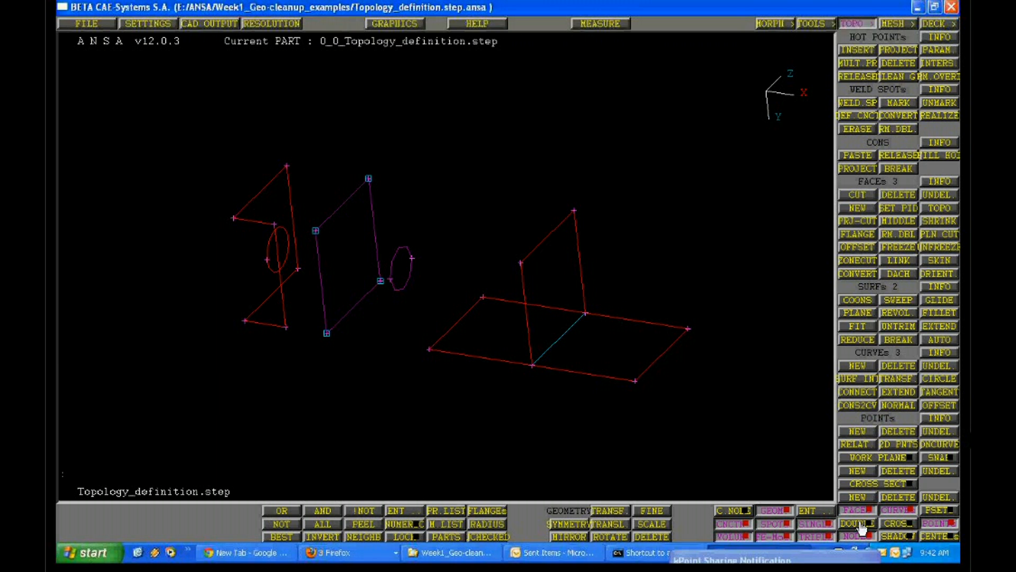
pyautogui.click(862, 528)
pyautogui.click(859, 528)
pyautogui.click(859, 528)
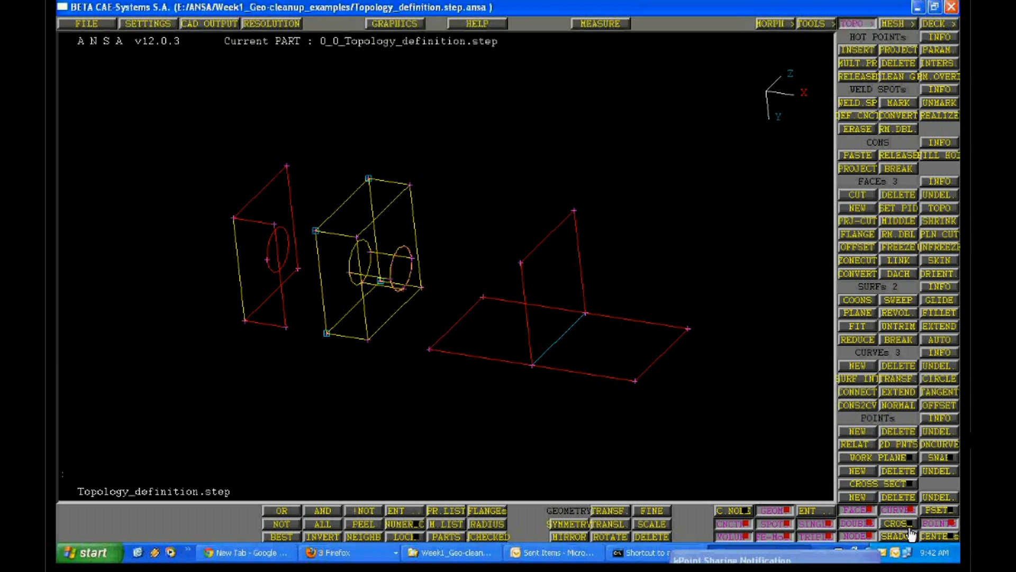
# Toggle the triple edge display off and on, and hide the double and single edges
pyautogui.click(815, 539)
pyautogui.click(815, 540)
pyautogui.click(857, 525)
pyautogui.click(808, 536)
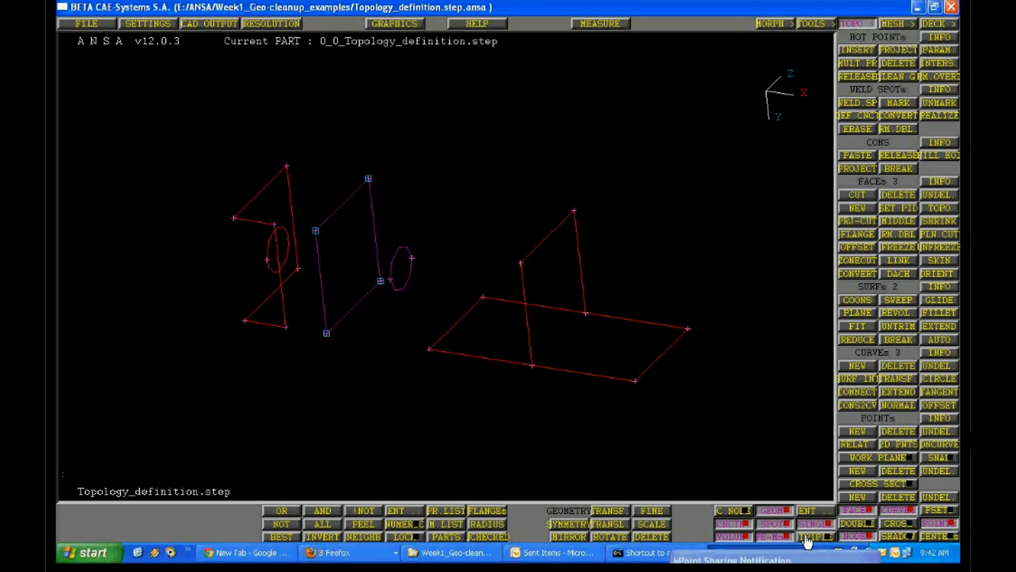
pyautogui.click(808, 536)
pyautogui.click(770, 536)
pyautogui.click(766, 536)
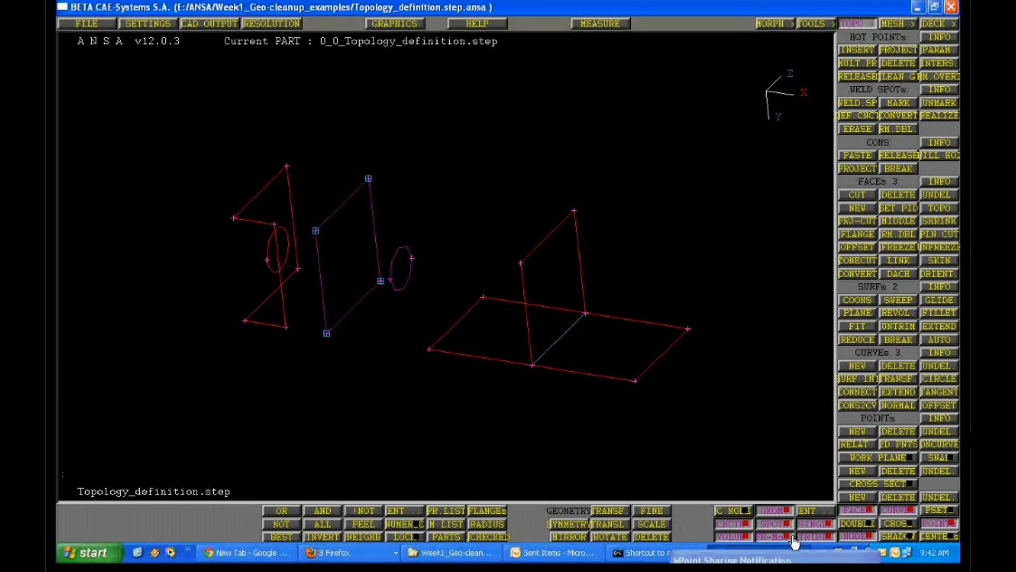
pyautogui.click(815, 523)
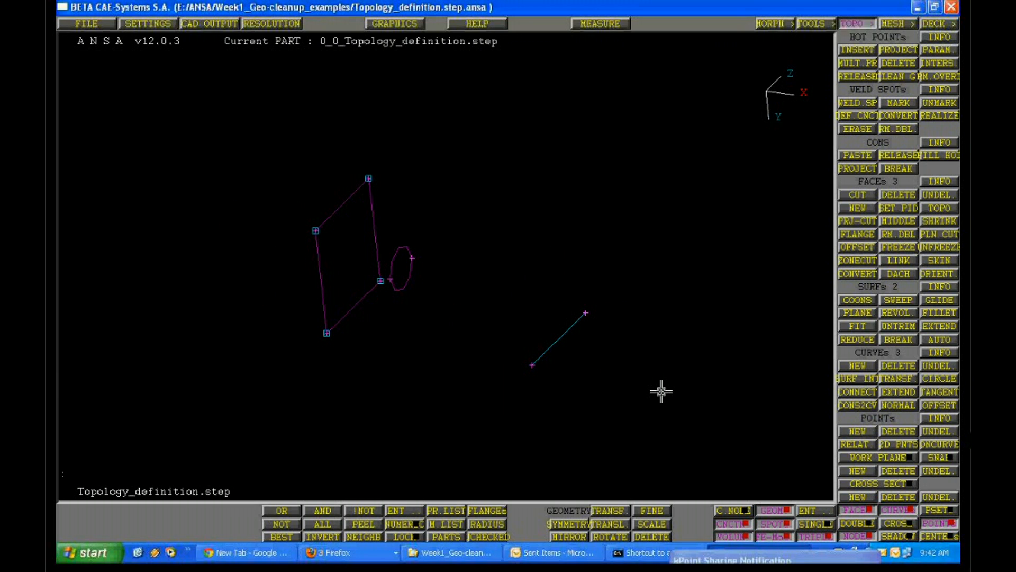
# Examine the block's rectangular and circular curves up close, toggling the curve display off and on
pyautogui.keyDown('ctrl'); pyautogui.moveTo(661, 391); pyautogui.dragTo(396, 326); pyautogui.keyUp('ctrl')
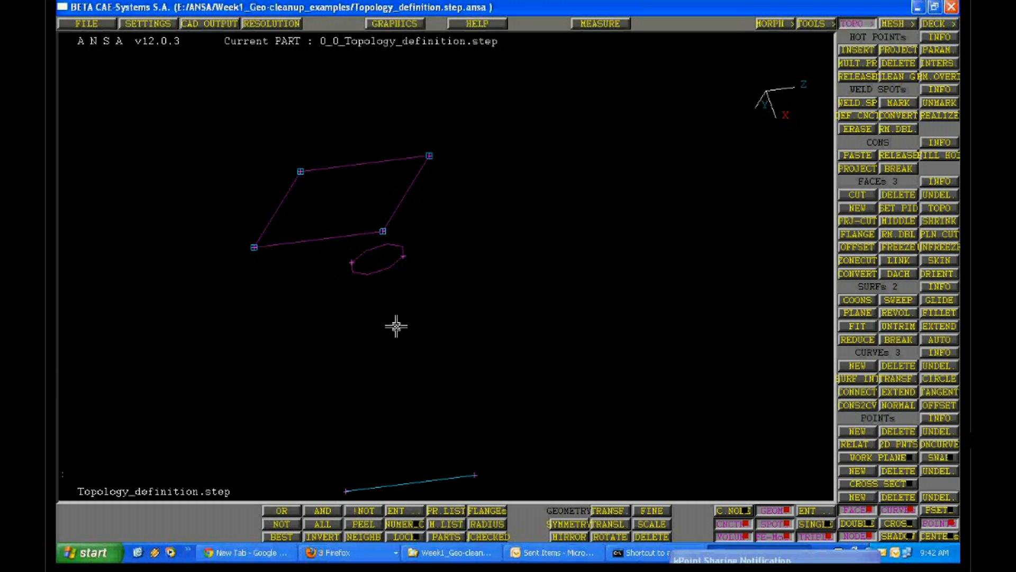
pyautogui.keyDown('ctrl'); pyautogui.moveTo(396, 326); pyautogui.dragTo(642, 318, button='right'); pyautogui.keyUp('ctrl')
pyautogui.keyDown('ctrl'); pyautogui.moveTo(642, 318); pyautogui.dragTo(419, 406); pyautogui.keyUp('ctrl')
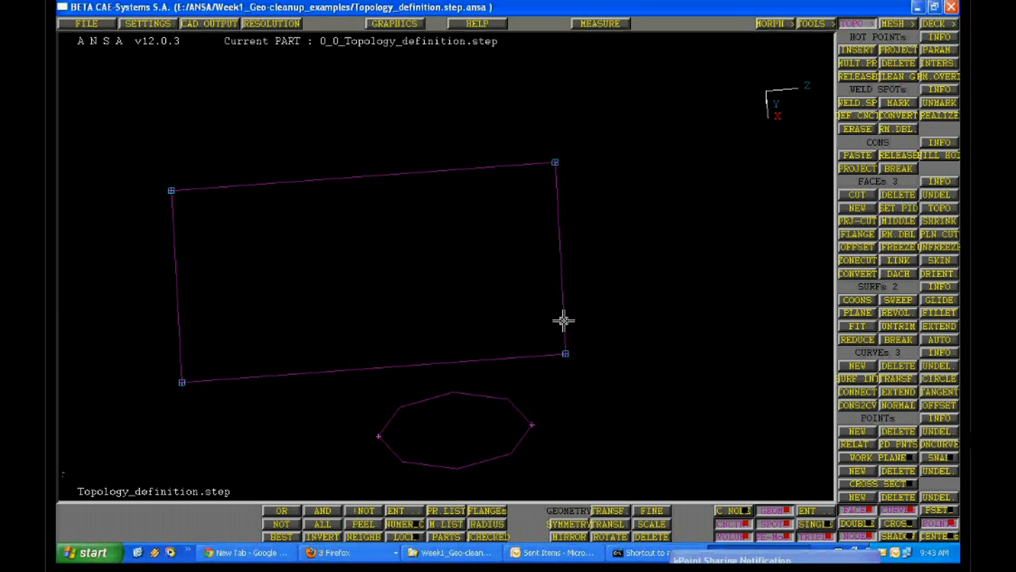
pyautogui.click(937, 524)
pyautogui.click(936, 524)
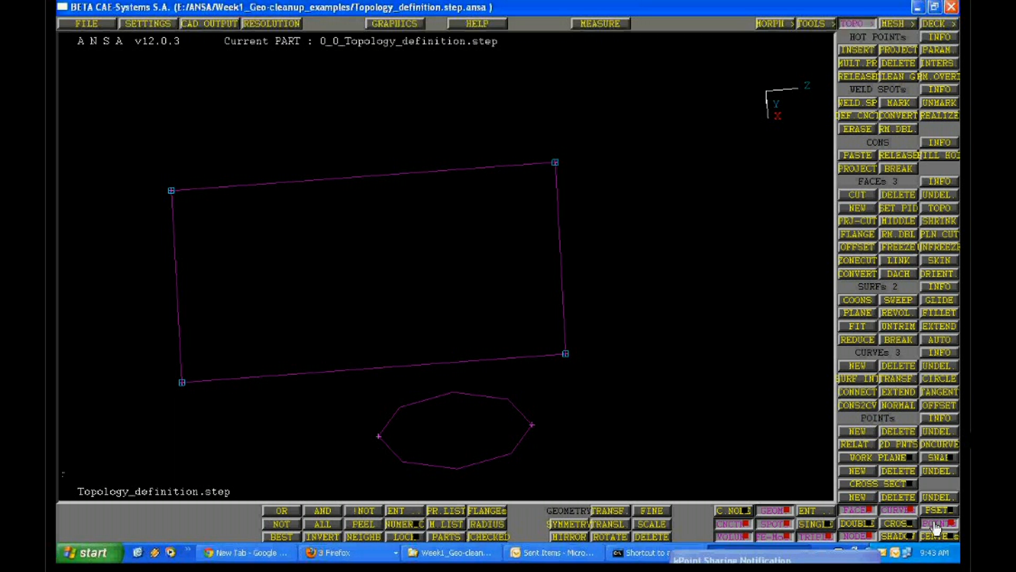
pyautogui.click(894, 511)
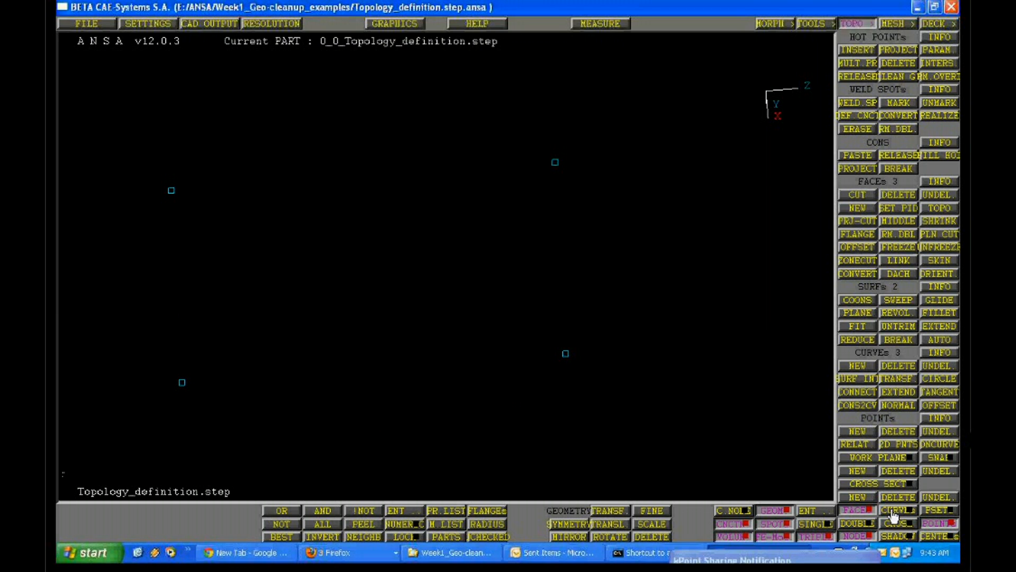
pyautogui.click(894, 511)
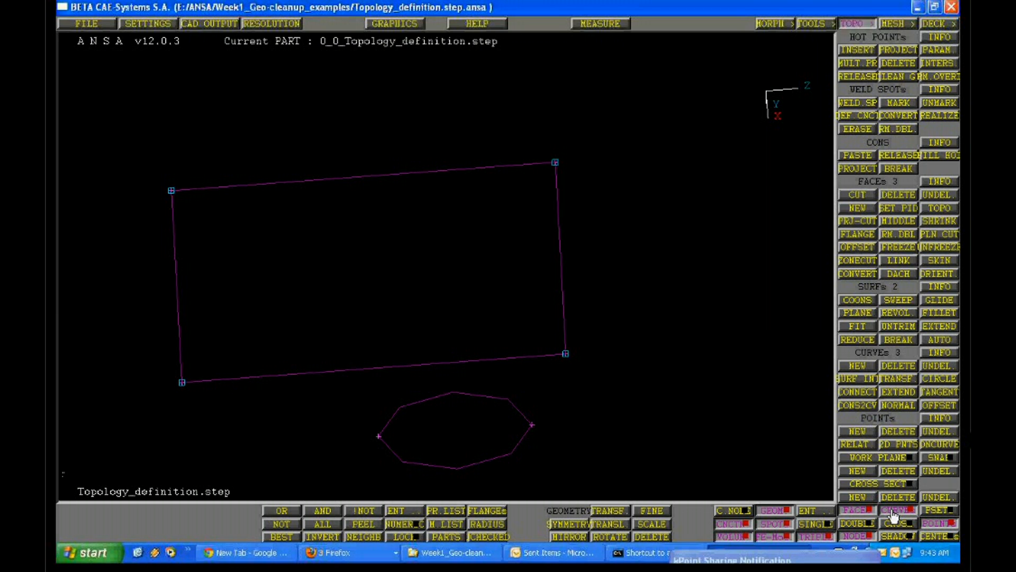
pyautogui.click(894, 511)
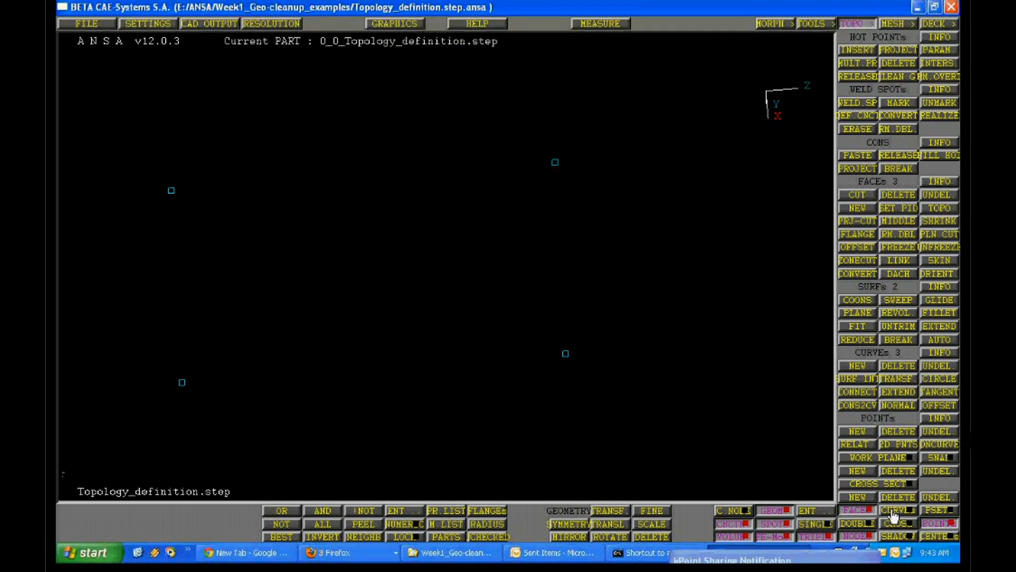
pyautogui.click(894, 511)
pyautogui.click(893, 510)
pyautogui.click(894, 510)
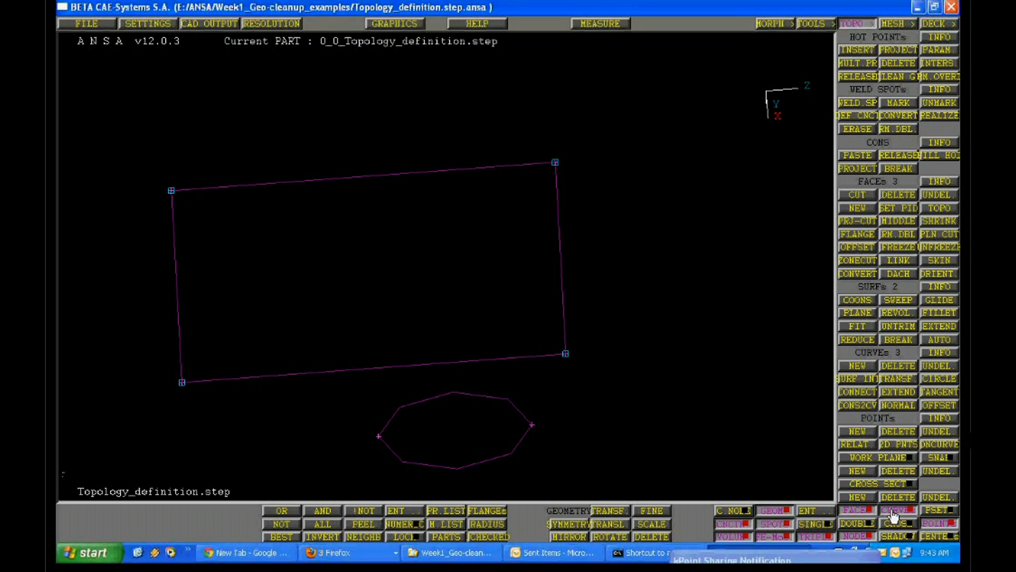
# Restore the single and double edge display and view the block and bent sheet from a new angle
pyautogui.click(841, 524)
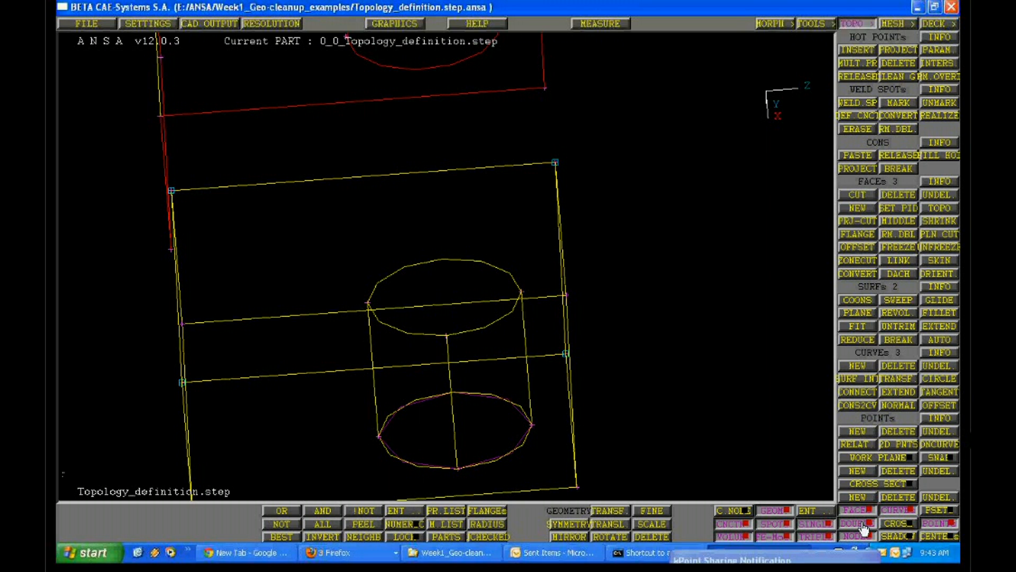
pyautogui.keyDown('ctrl'); pyautogui.moveTo(307, 366); pyautogui.dragTo(474, 351, button='right'); pyautogui.keyUp('ctrl')
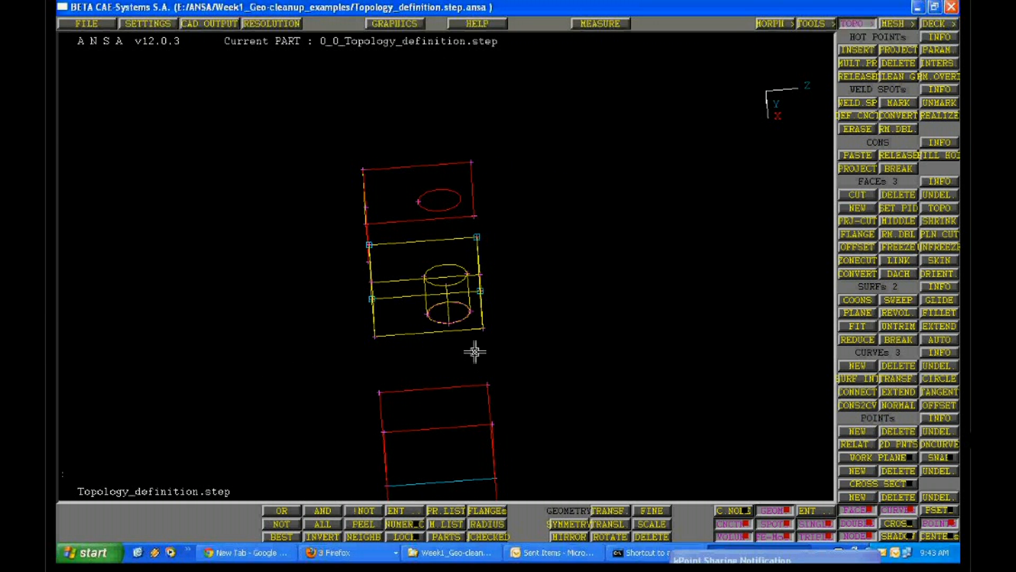
pyautogui.keyDown('ctrl'); pyautogui.moveTo(474, 351); pyautogui.dragTo(556, 328); pyautogui.keyUp('ctrl')
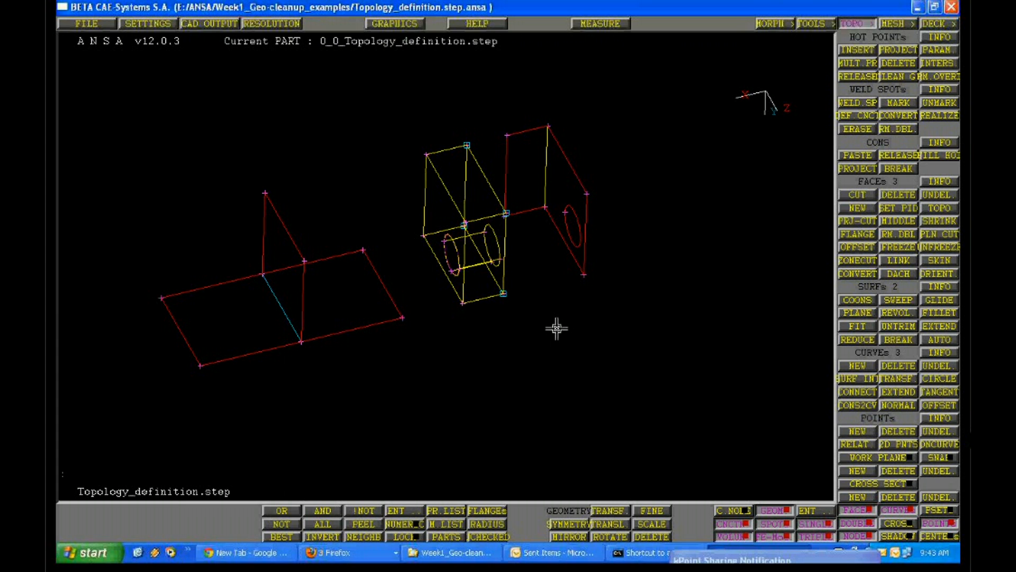
pyautogui.keyDown('ctrl'); pyautogui.moveTo(556, 328); pyautogui.dragTo(505, 334, button='right'); pyautogui.keyUp('ctrl')
pyautogui.keyDown('ctrl'); pyautogui.moveTo(504, 333); pyautogui.dragTo(436, 318, button='middle'); pyautogui.keyUp('ctrl')
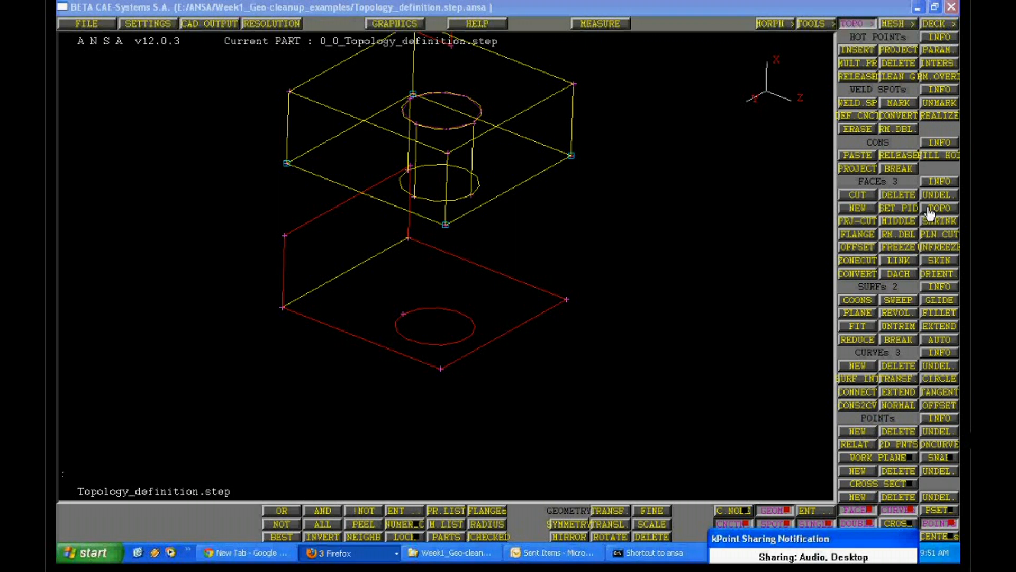
# Try to apply Topo to the shared edge between the bent sheet's two faces
pyautogui.click(928, 209)
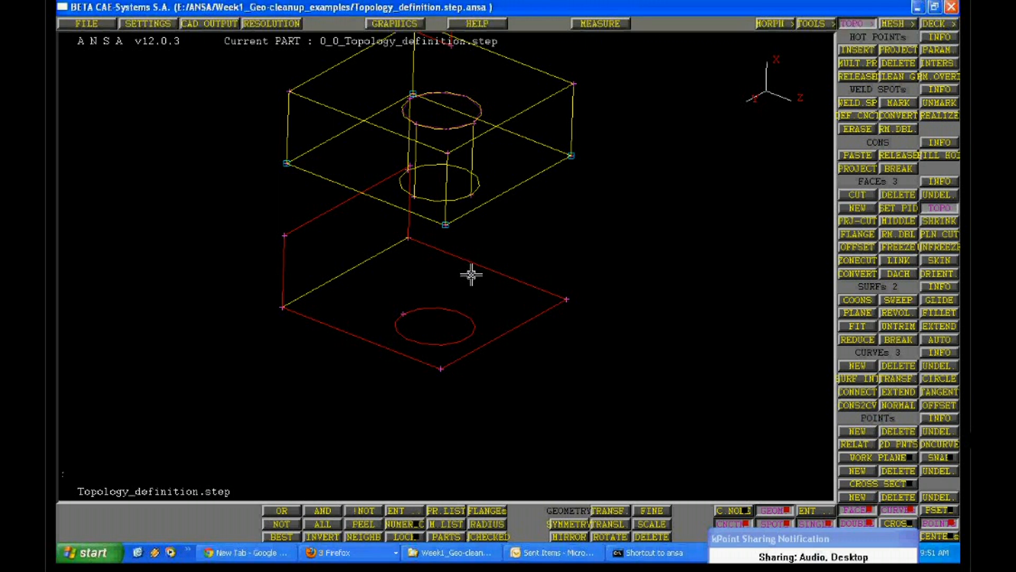
pyautogui.click(356, 265)
pyautogui.middleClick(500, 251)
# Translate the bent sheet's upright face by .01 using entity selection
pyautogui.scroll(3, 501, 252)
pyautogui.keyDown('ctrl'); pyautogui.moveTo(378, 360); pyautogui.dragTo(351, 329); pyautogui.keyUp('ctrl')
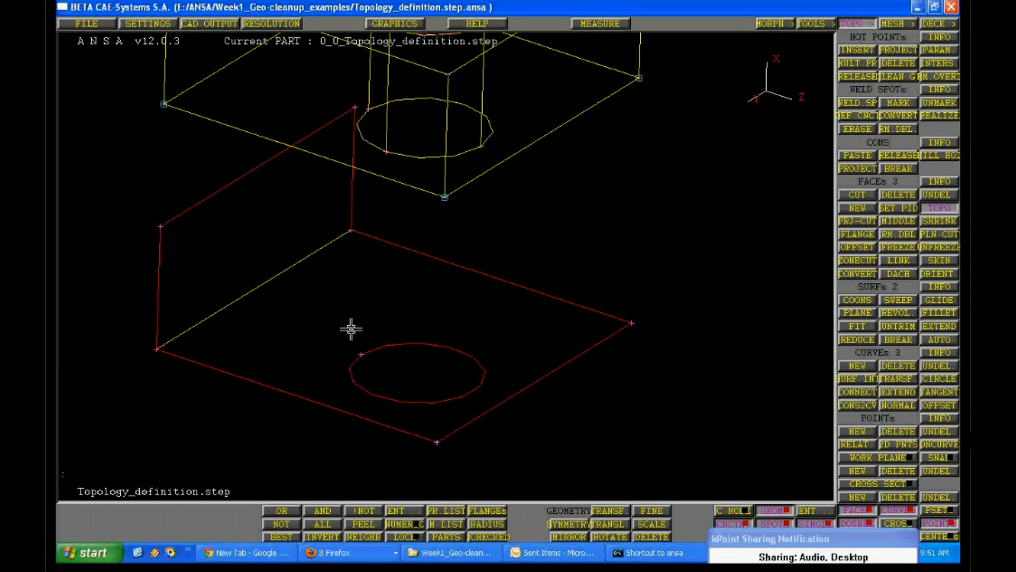
pyautogui.scroll(3, 385, 389)
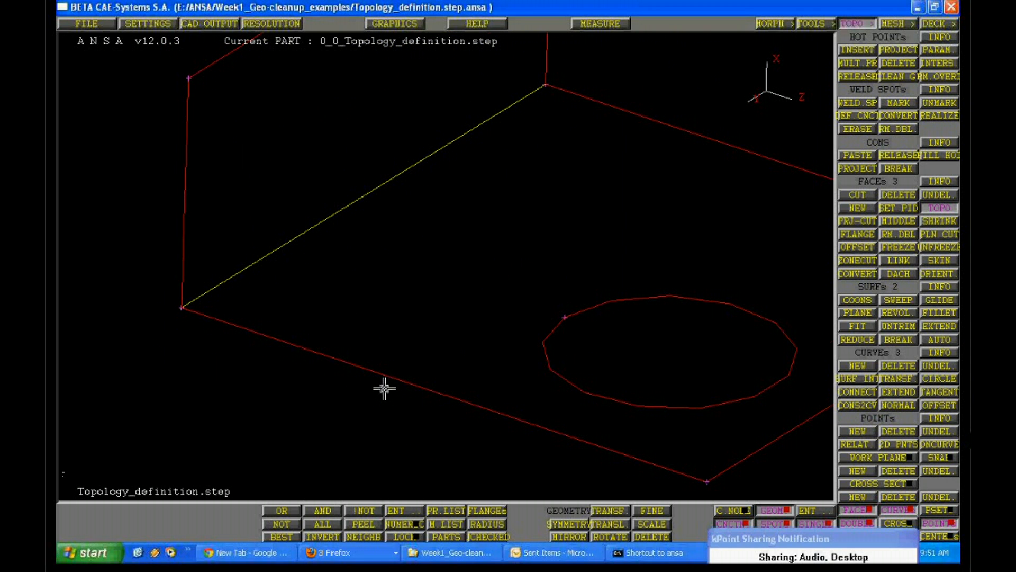
pyautogui.scroll(-2, 394, 394)
pyautogui.scroll(1, 377, 258)
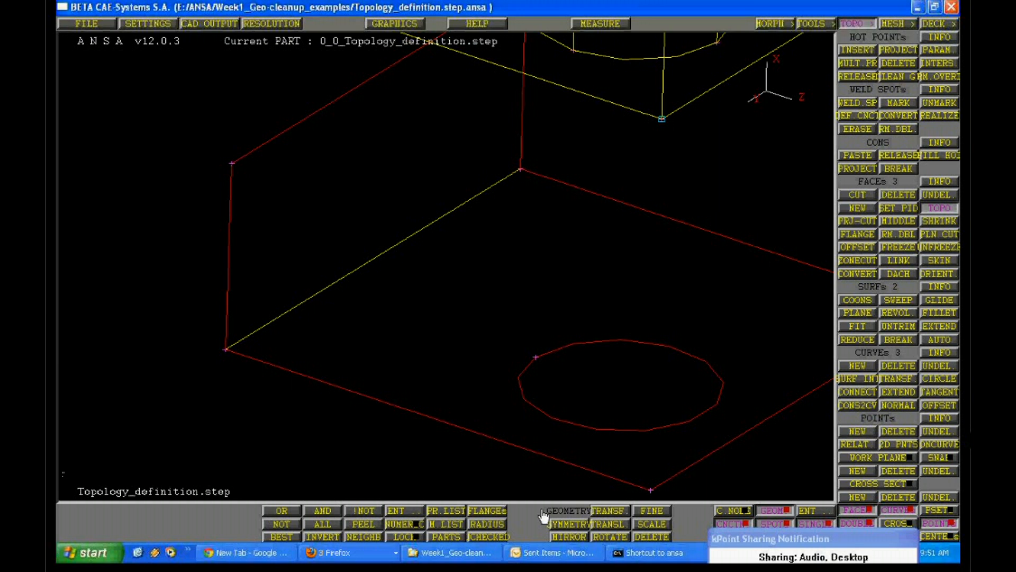
pyautogui.click(611, 524)
pyautogui.click(628, 501)
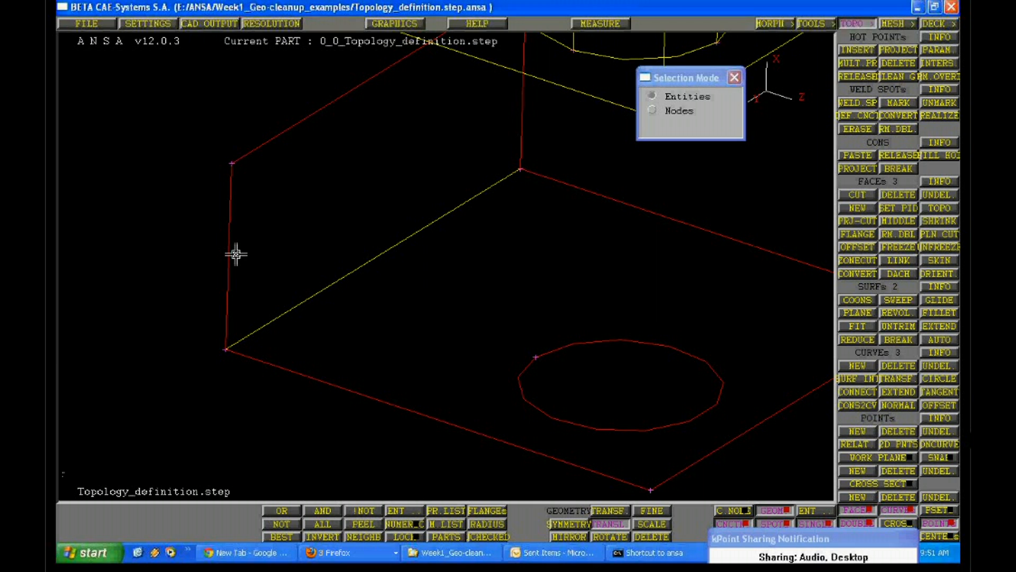
pyautogui.click(236, 254)
pyautogui.middleClick(669, 234)
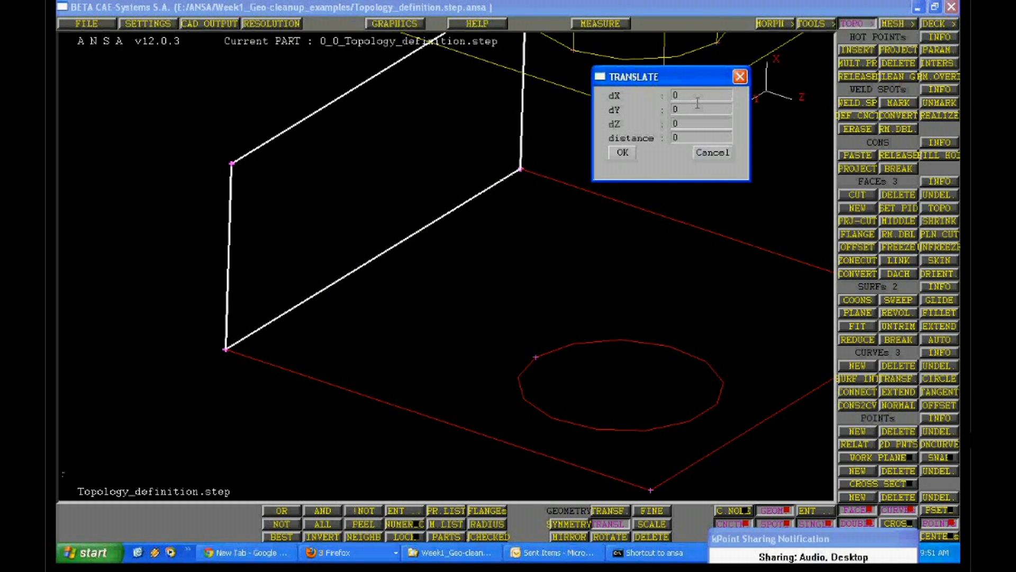
pyautogui.write('.01')
pyautogui.click(623, 153)
# Isolate the bent sheet so that only its two faces are displayed
pyautogui.keyDown('ctrl'); pyautogui.moveTo(551, 216); pyautogui.dragTo(418, 265); pyautogui.keyUp('ctrl')
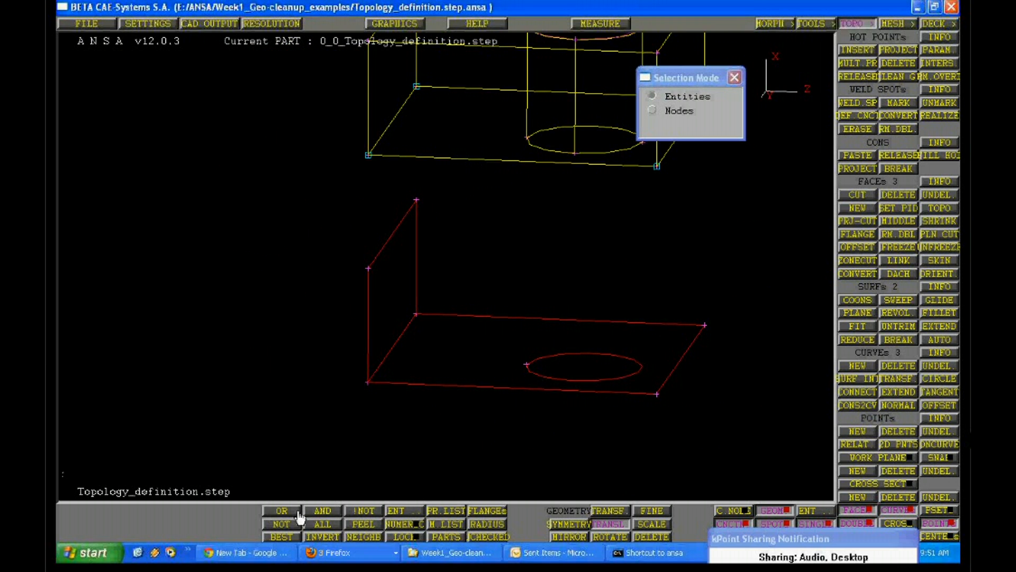
pyautogui.click(299, 512)
pyautogui.moveTo(316, 201); pyautogui.dragTo(430, 273)
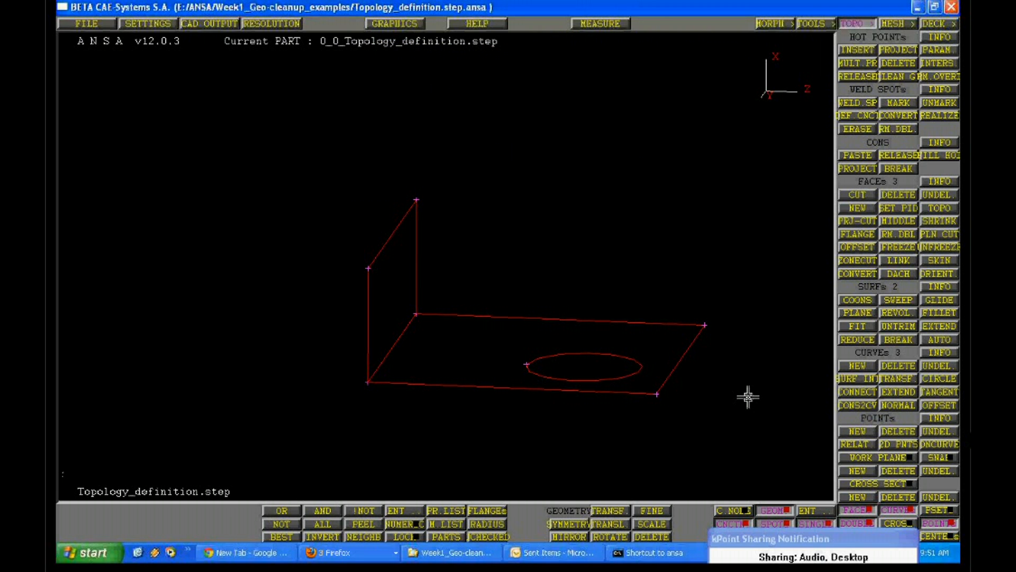
# Inspect the separated fold edge of the bent sheet and turn on shading
pyautogui.keyDown('ctrl'); pyautogui.moveTo(748, 397); pyautogui.dragTo(522, 399, button='right'); pyautogui.keyUp('ctrl')
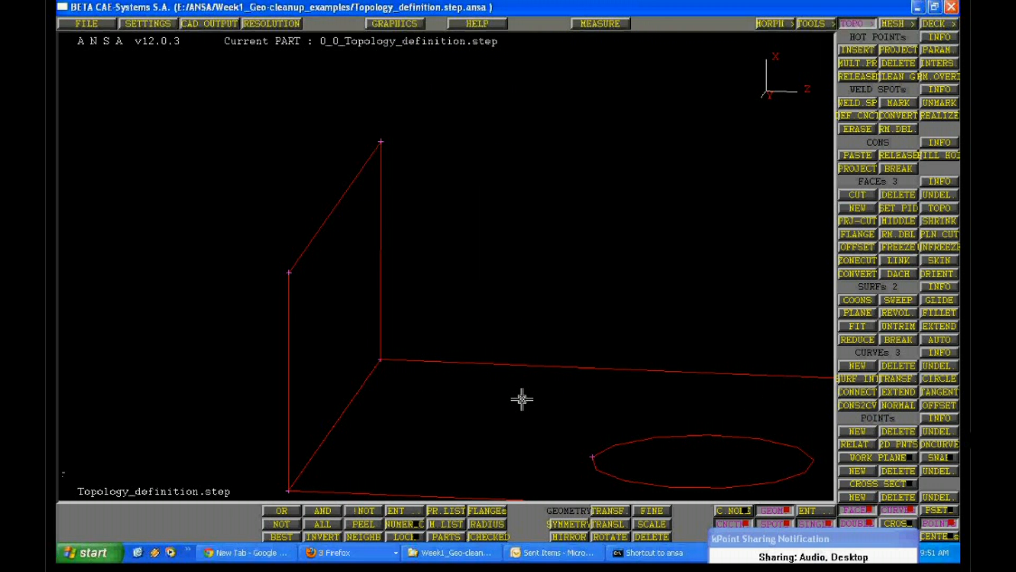
pyautogui.keyDown('ctrl'); pyautogui.moveTo(522, 399); pyautogui.dragTo(342, 355); pyautogui.keyUp('ctrl')
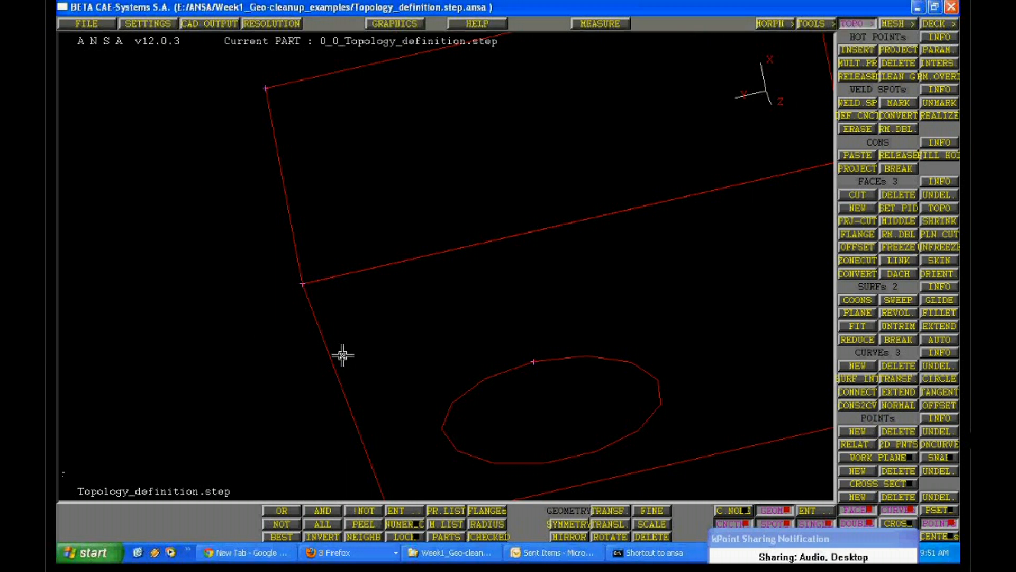
pyautogui.press('F10')
pyautogui.keyDown('ctrl'); pyautogui.moveTo(431, 309); pyautogui.dragTo(412, 318, button='middle'); pyautogui.keyUp('ctrl')
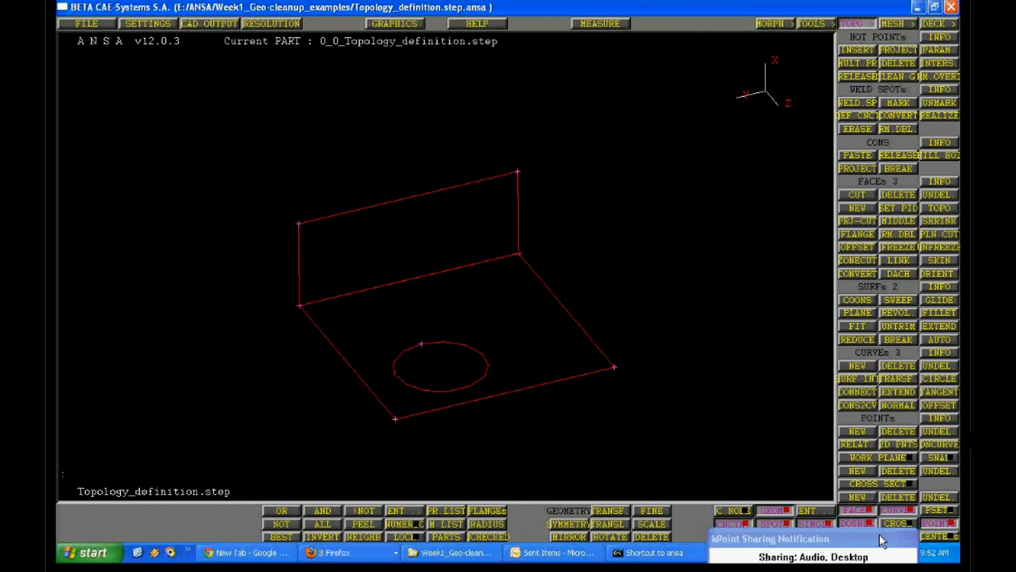
pyautogui.click(879, 535)
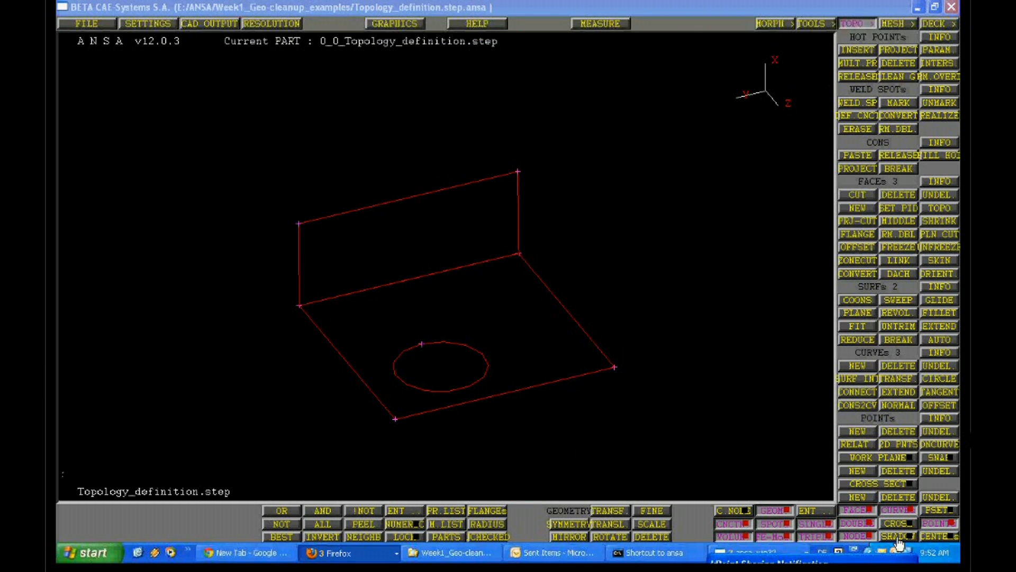
pyautogui.click(898, 537)
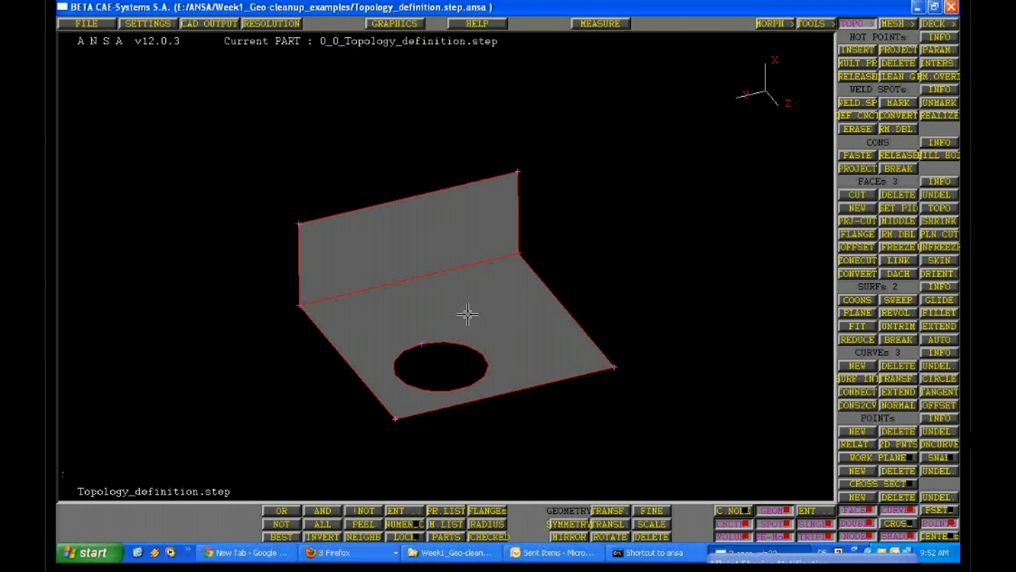
# Reconnect the bent sheet's two faces by applying Topo to the red fold edge between them
pyautogui.keyDown('ctrl'); pyautogui.moveTo(467, 314); pyautogui.dragTo(411, 334, button='right'); pyautogui.keyUp('ctrl')
pyautogui.keyDown('ctrl'); pyautogui.moveTo(410, 335); pyautogui.dragTo(432, 339); pyautogui.keyUp('ctrl')
pyautogui.keyDown('ctrl'); pyautogui.moveTo(432, 339); pyautogui.dragTo(269, 422, button='right'); pyautogui.keyUp('ctrl')
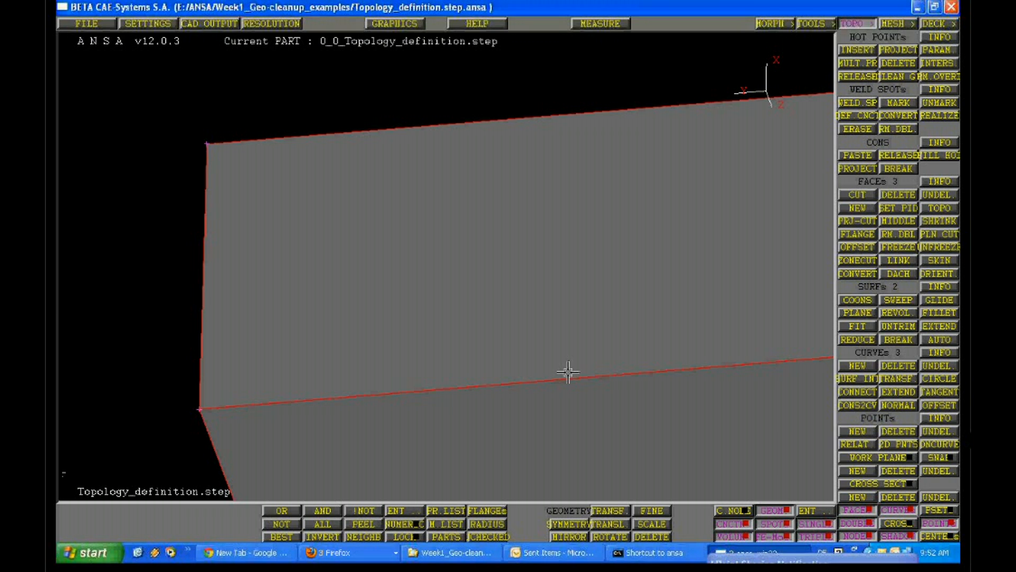
pyautogui.click(935, 209)
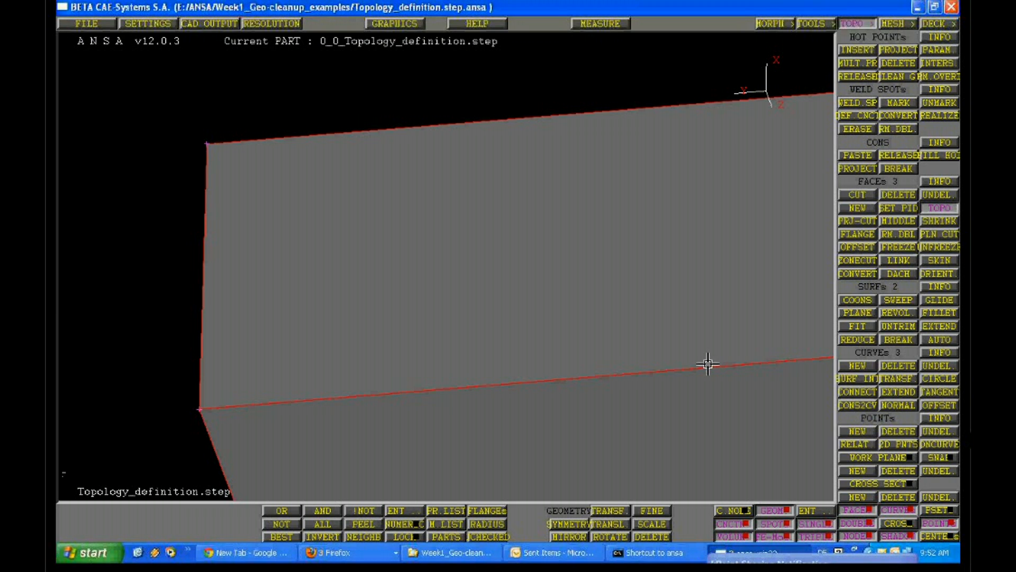
pyautogui.click(708, 363)
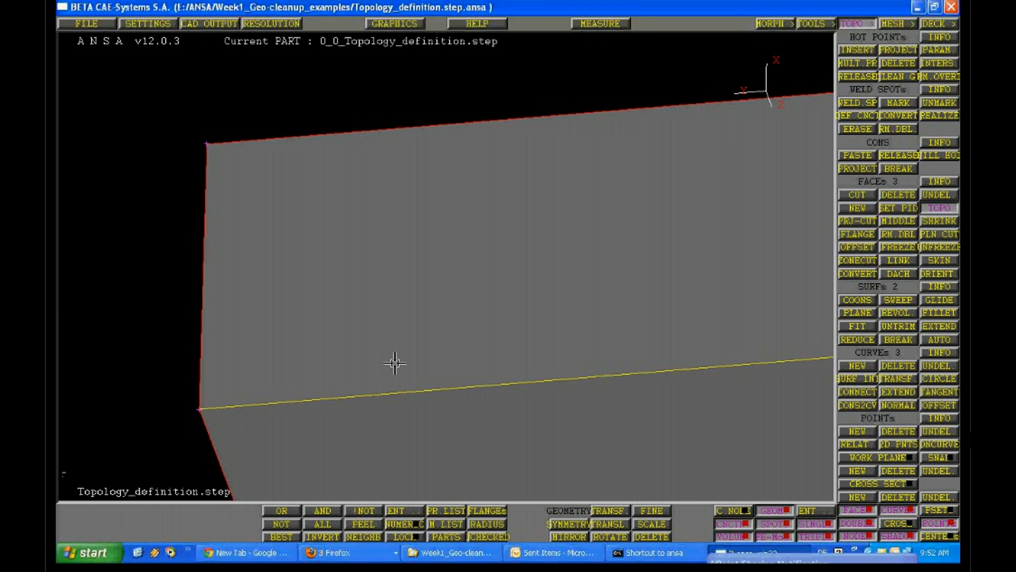
pyautogui.press('F9')
pyautogui.keyDown('ctrl'); pyautogui.moveTo(393, 288); pyautogui.dragTo(415, 343); pyautogui.keyUp('ctrl')
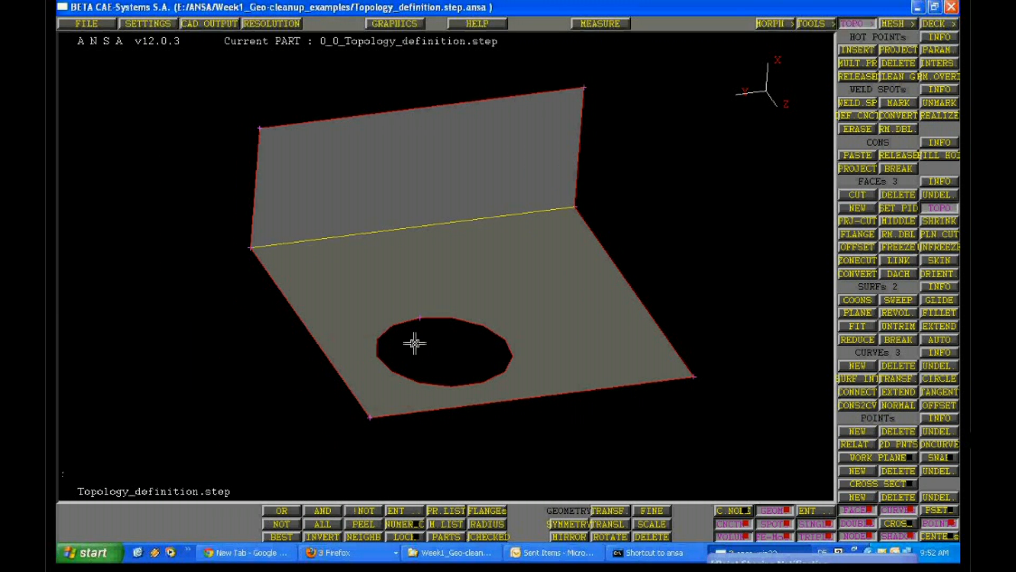
pyautogui.keyDown('ctrl'); pyautogui.moveTo(415, 343); pyautogui.dragTo(400, 378, button='middle'); pyautogui.keyUp('ctrl')
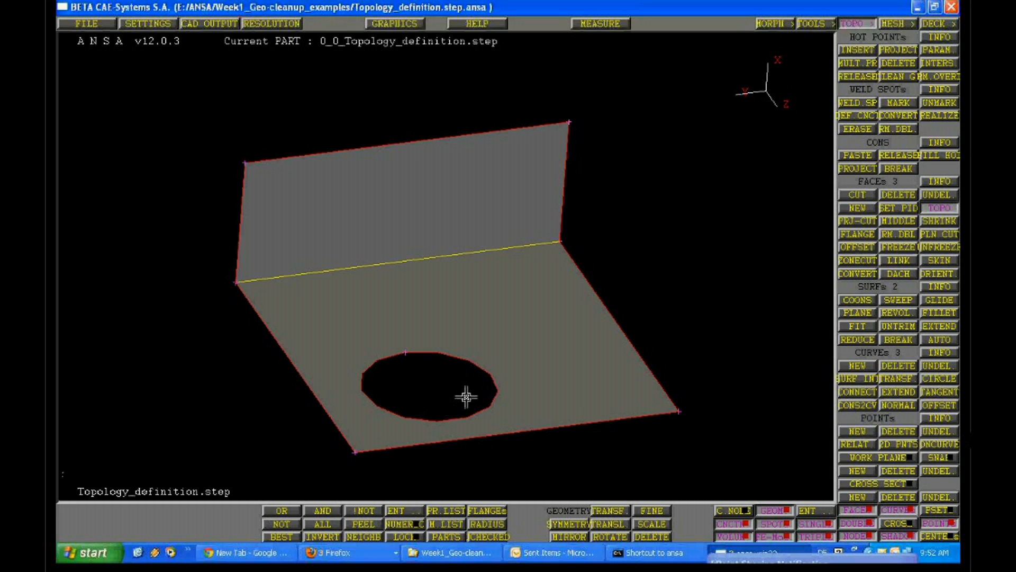
# Pick the bent sheet's yellow fold edge with Topo and finish the command
pyautogui.click(498, 242)
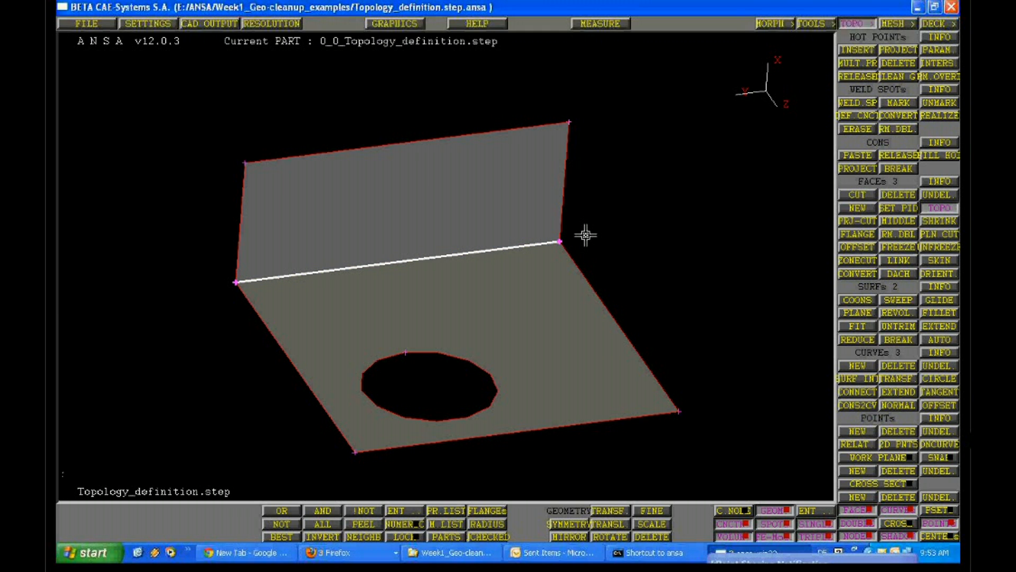
pyautogui.middleClick(652, 234)
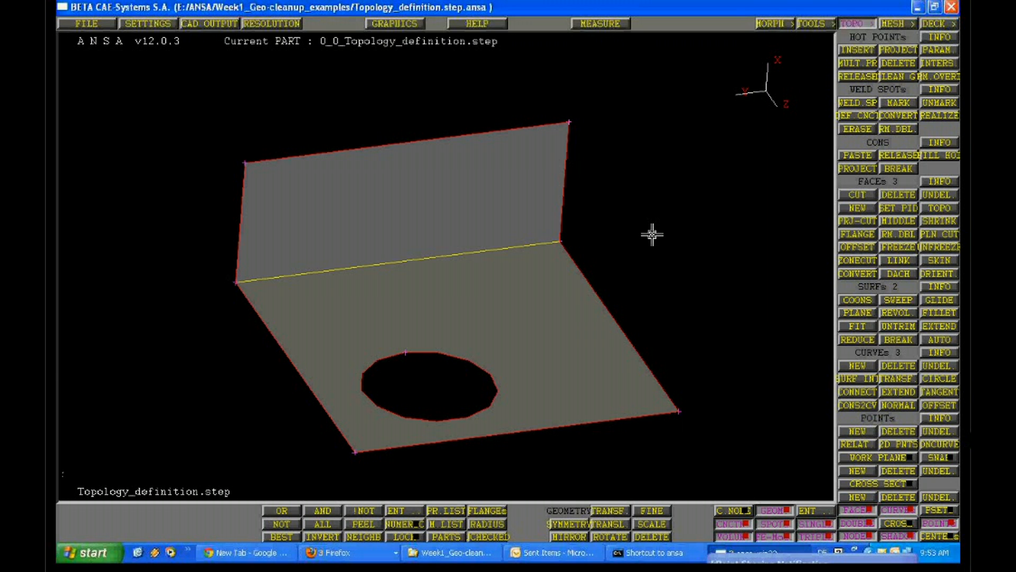
pyautogui.scroll(3, 652, 234)
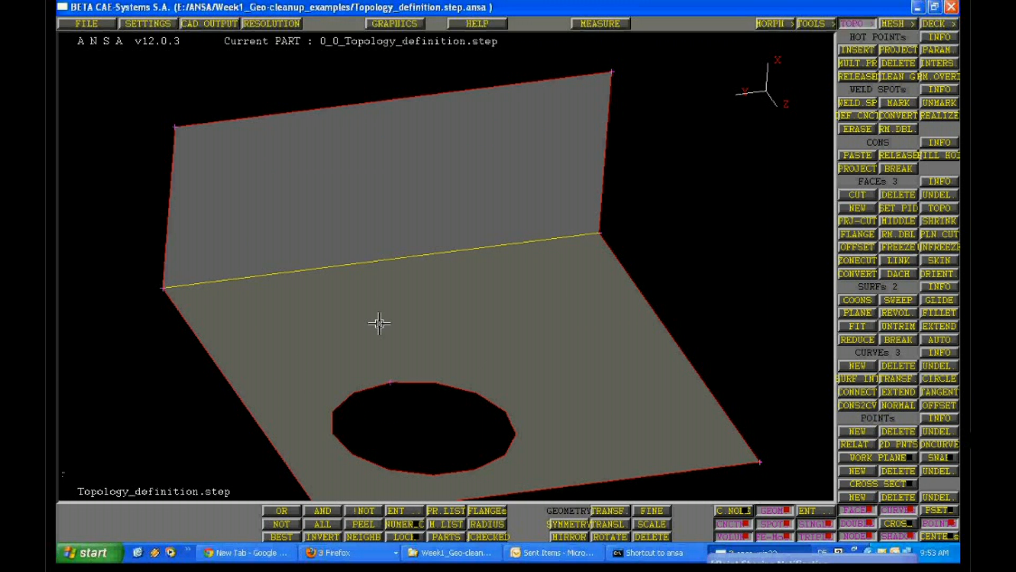
pyautogui.keyDown('ctrl'); pyautogui.moveTo(379, 323); pyautogui.dragTo(401, 353, button='middle'); pyautogui.keyUp('ctrl')
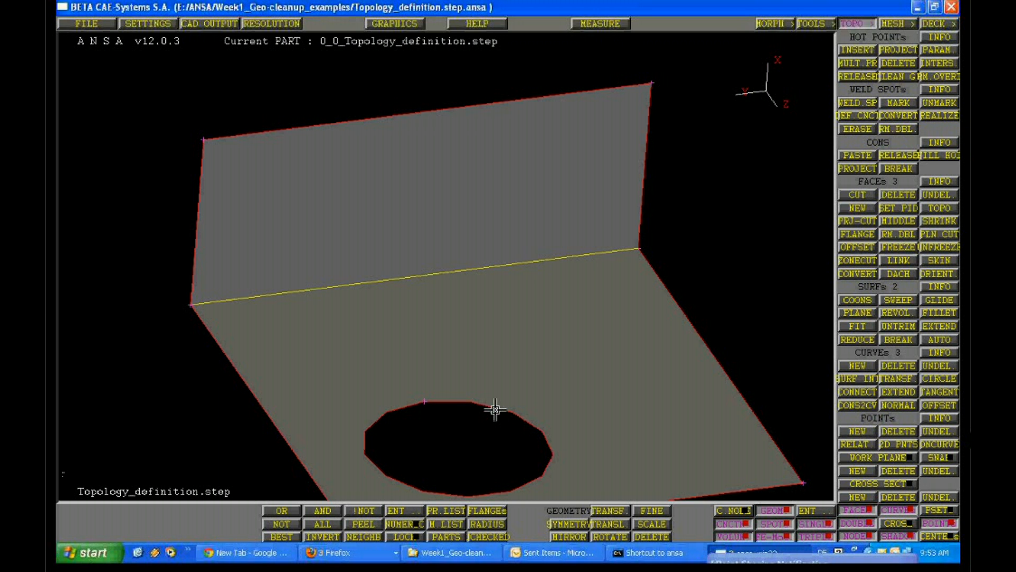
# Isolate the yellow solid block with the round hole so that only it is displayed
pyautogui.click(349, 552)
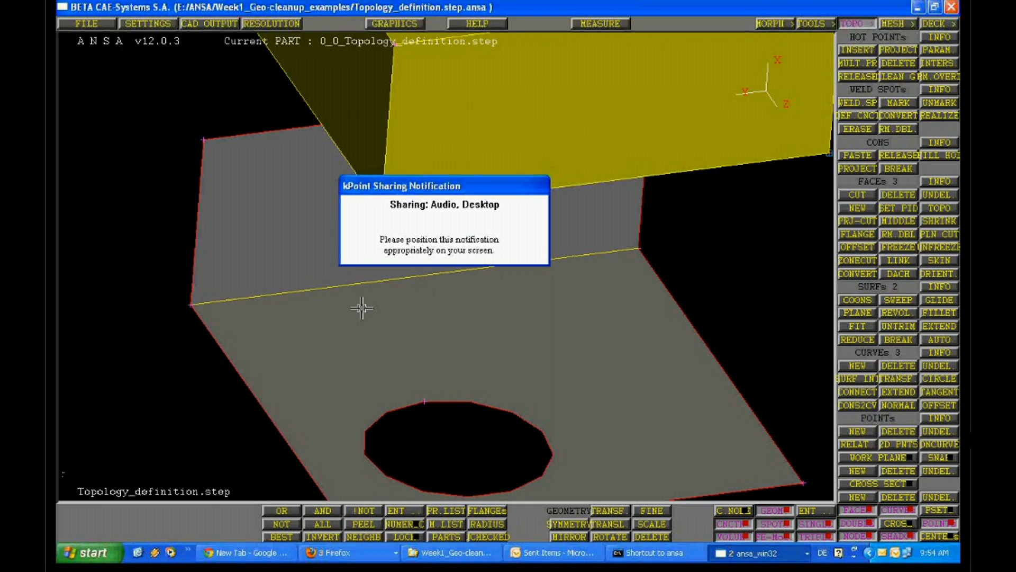
pyautogui.scroll(-5, 361, 307)
pyautogui.moveTo(438, 186); pyautogui.dragTo(706, 454)
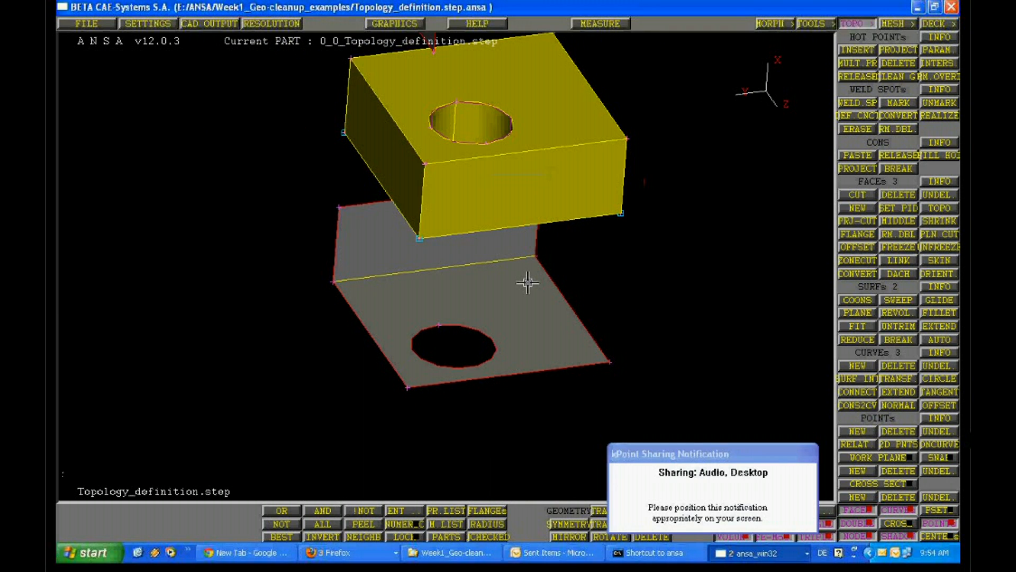
pyautogui.keyDown('ctrl'); pyautogui.moveTo(528, 283); pyautogui.dragTo(392, 333); pyautogui.keyUp('ctrl')
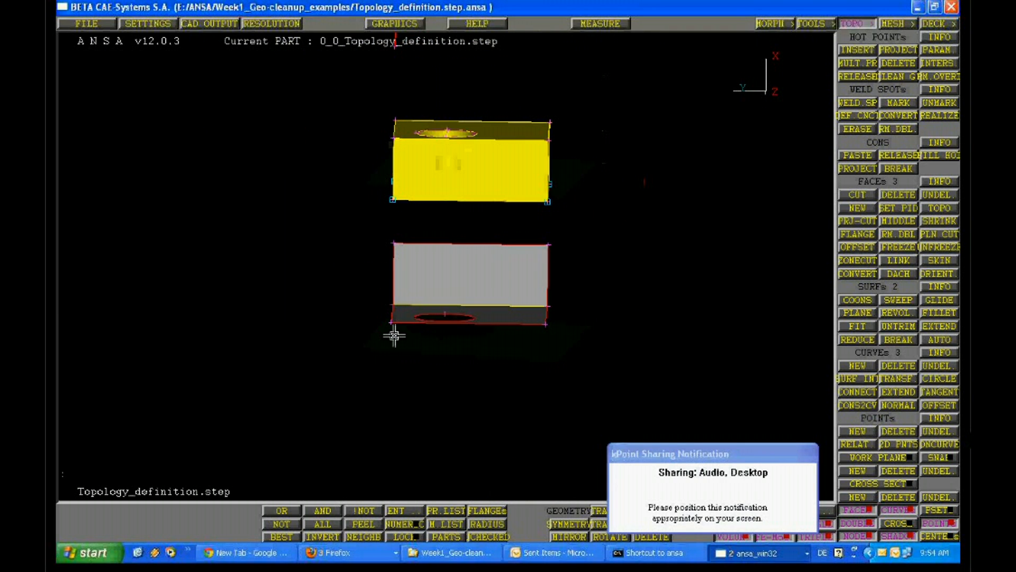
pyautogui.moveTo(347, 93); pyautogui.dragTo(563, 216)
pyautogui.press('F9')
pyautogui.keyDown('ctrl'); pyautogui.moveTo(458, 296); pyautogui.dragTo(450, 340); pyautogui.keyUp('ctrl')
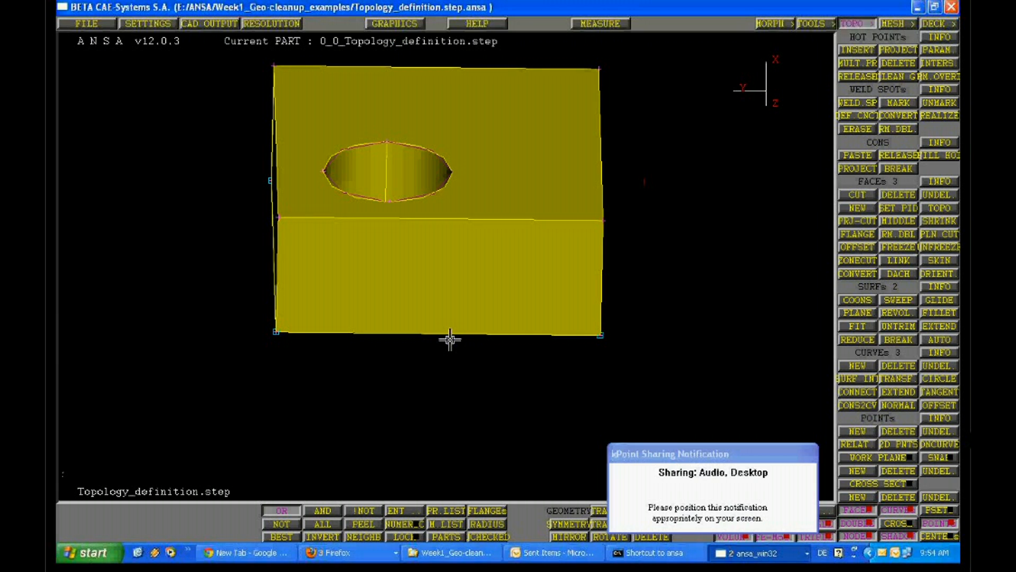
# Turn off the display of curves and points for the isolated block
pyautogui.click(902, 515)
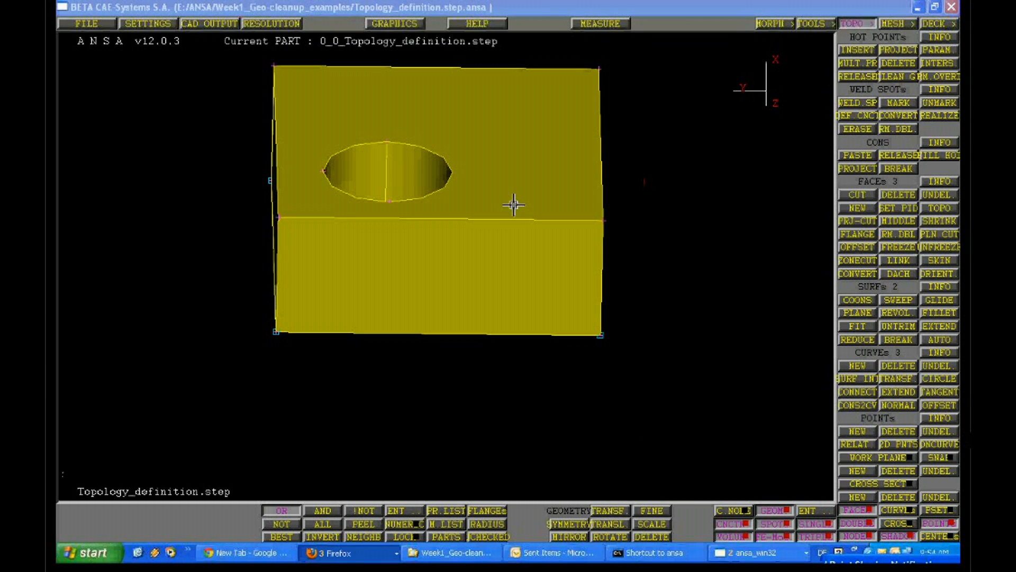
pyautogui.keyDown('ctrl'); pyautogui.moveTo(513, 205); pyautogui.dragTo(577, 246); pyautogui.keyUp('ctrl')
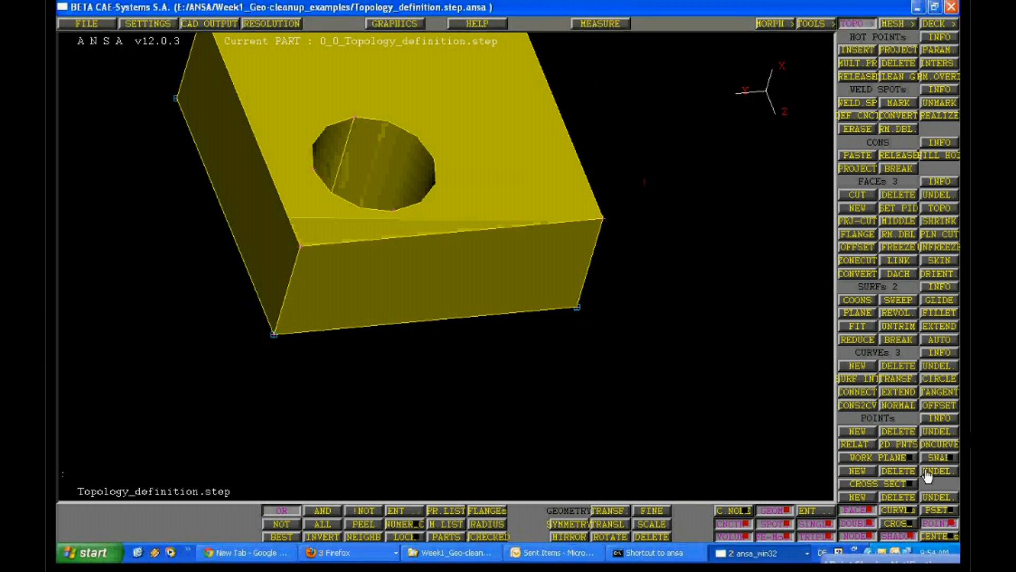
pyautogui.click(927, 473)
# Turn off shading to display the isolated block as a wireframe
pyautogui.keyDown('ctrl'); pyautogui.moveTo(465, 266); pyautogui.dragTo(540, 318); pyautogui.keyUp('ctrl')
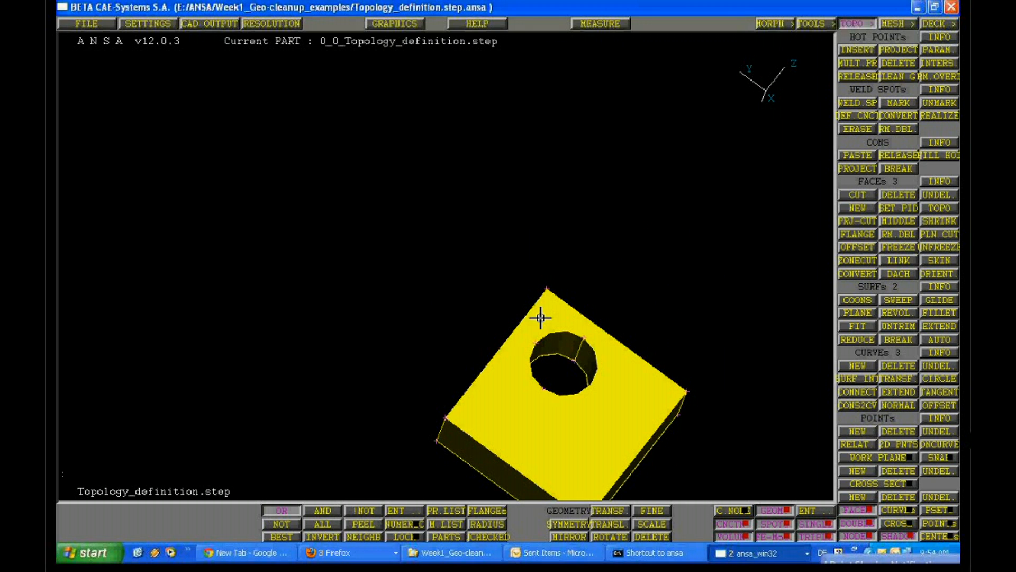
pyautogui.keyDown('ctrl'); pyautogui.moveTo(540, 317); pyautogui.dragTo(457, 184, button='middle'); pyautogui.keyUp('ctrl')
pyautogui.keyDown('ctrl'); pyautogui.moveTo(457, 183); pyautogui.dragTo(456, 256, button='right'); pyautogui.keyUp('ctrl')
pyautogui.keyDown('ctrl'); pyautogui.moveTo(456, 258); pyautogui.dragTo(551, 310); pyautogui.keyUp('ctrl')
pyautogui.keyDown('ctrl'); pyautogui.moveTo(550, 310); pyautogui.dragTo(456, 374, button='right'); pyautogui.keyUp('ctrl')
pyautogui.press('F9')
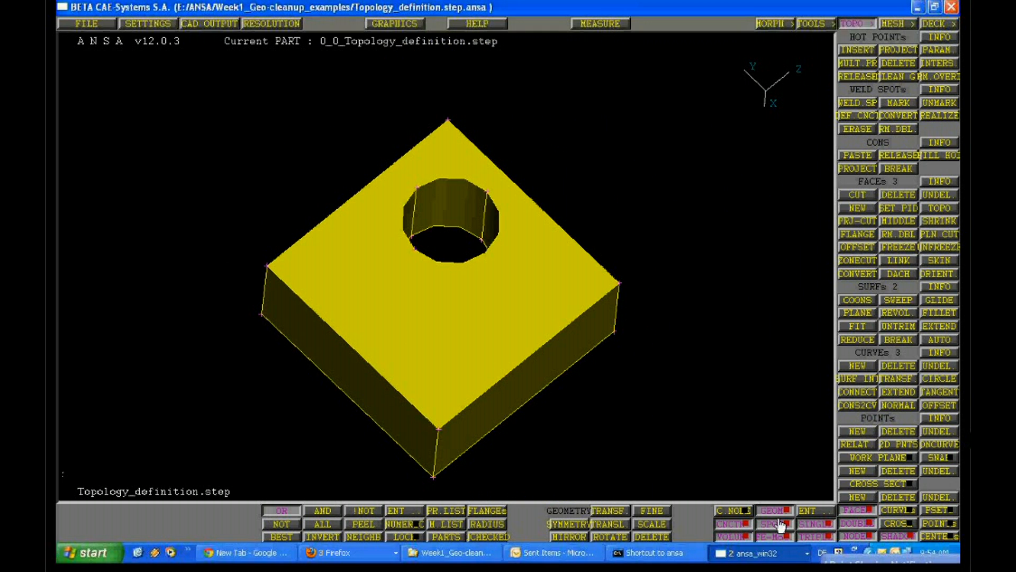
pyautogui.click(897, 536)
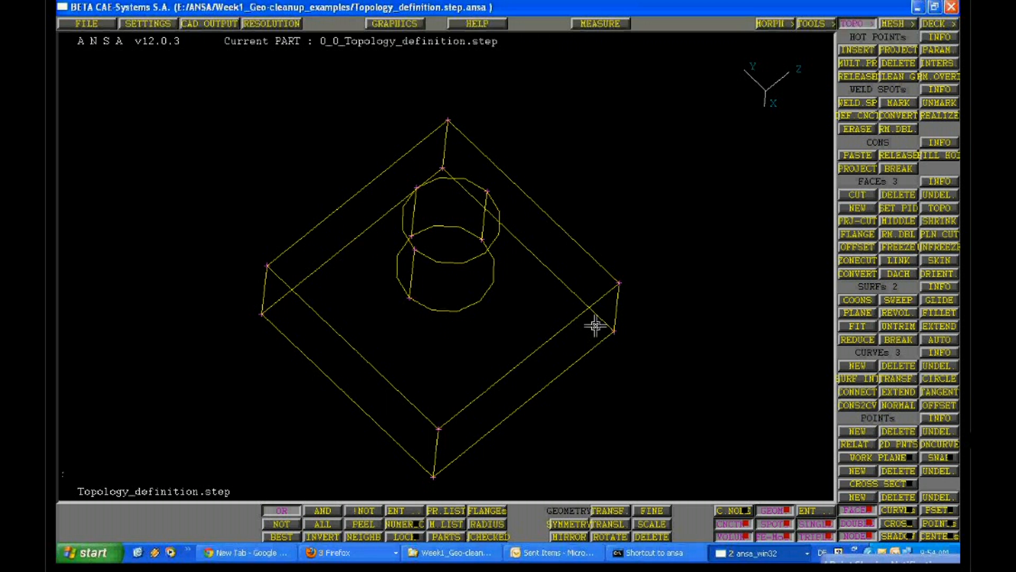
# Examine the wireframe block's outer edges and hole edges from several angles
pyautogui.keyDown('ctrl'); pyautogui.moveTo(595, 325); pyautogui.dragTo(447, 272); pyautogui.keyUp('ctrl')
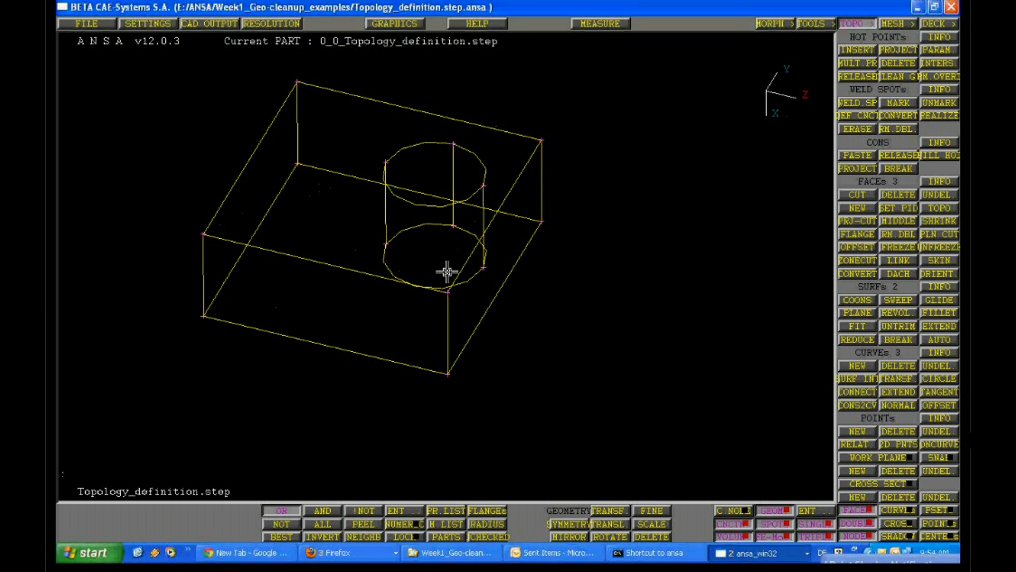
pyautogui.keyDown('ctrl'); pyautogui.moveTo(447, 272); pyautogui.dragTo(533, 360, button='middle'); pyautogui.keyUp('ctrl')
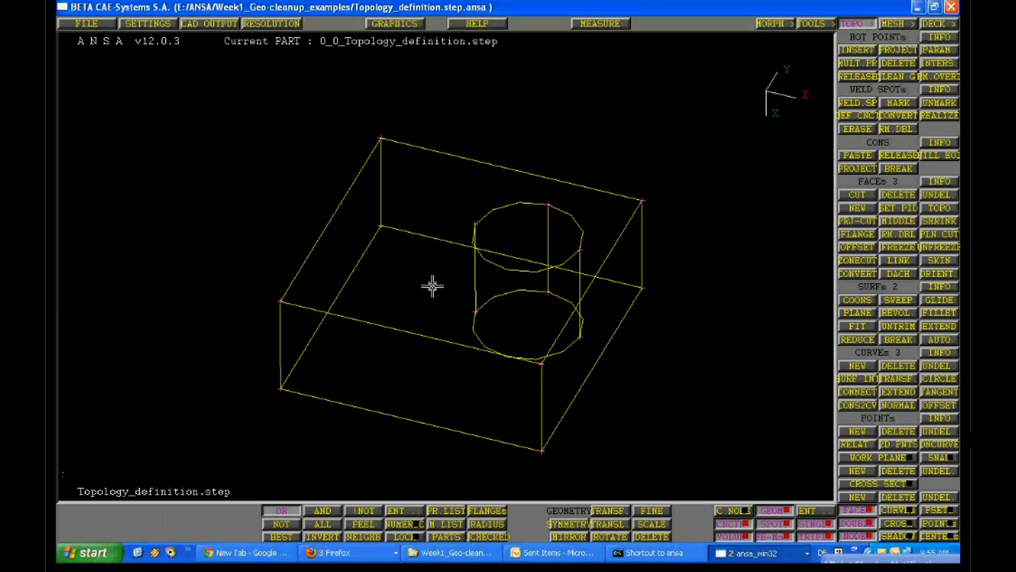
pyautogui.keyDown('ctrl'); pyautogui.moveTo(433, 287); pyautogui.dragTo(404, 259); pyautogui.keyUp('ctrl')
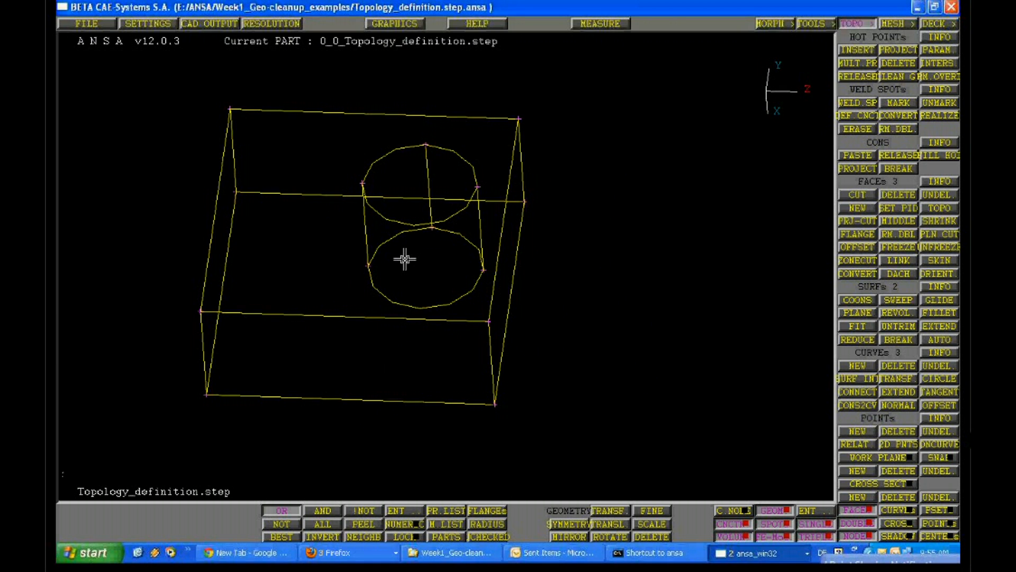
pyautogui.keyDown('ctrl'); pyautogui.moveTo(404, 259); pyautogui.dragTo(466, 350, button='right'); pyautogui.keyUp('ctrl')
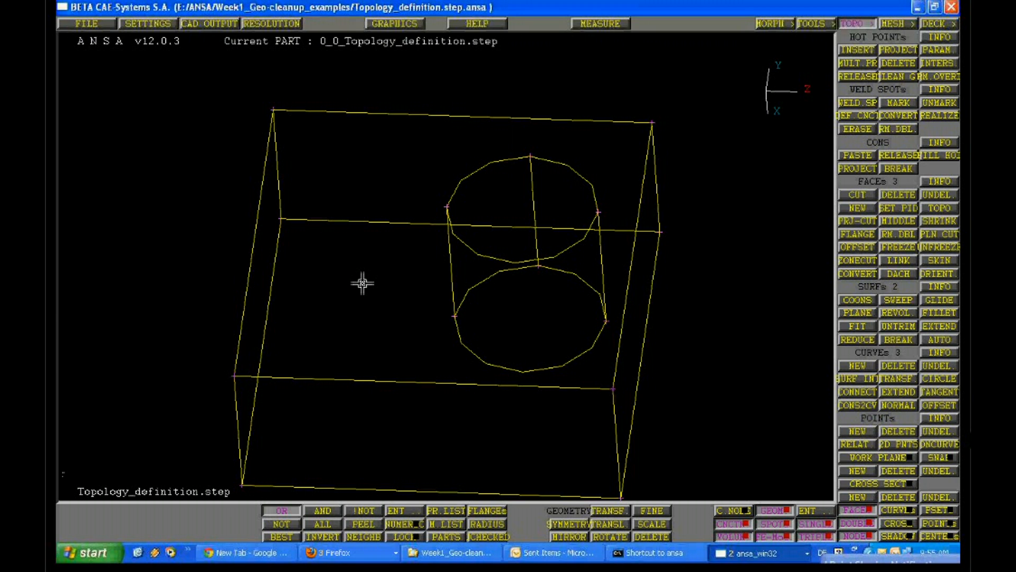
pyautogui.keyDown('ctrl'); pyautogui.moveTo(363, 283); pyautogui.dragTo(392, 339); pyautogui.keyUp('ctrl')
pyautogui.press('F9')
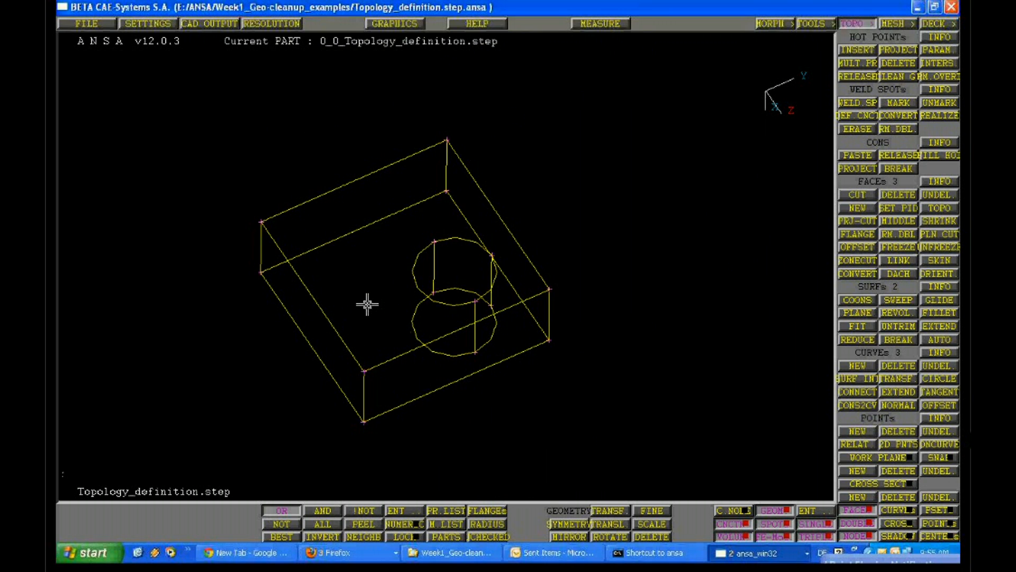
pyautogui.keyDown('ctrl'); pyautogui.moveTo(368, 305); pyautogui.dragTo(385, 375, button='right'); pyautogui.keyUp('ctrl')
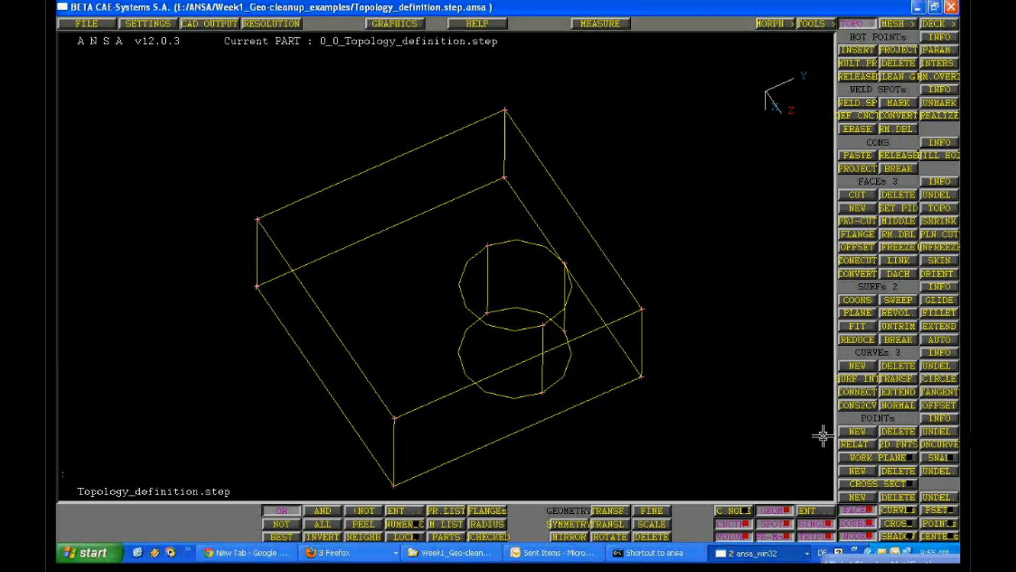
# Try to translate a copy of the block's front side face by .01 using entity selection
pyautogui.click(606, 525)
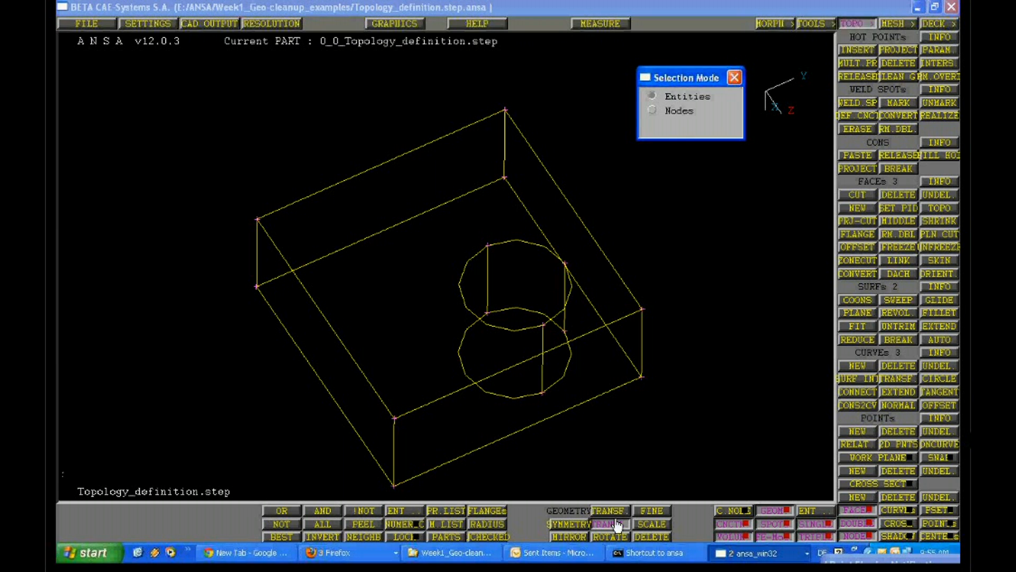
pyautogui.keyDown('ctrl'); pyautogui.moveTo(609, 407); pyautogui.dragTo(685, 335); pyautogui.keyUp('ctrl')
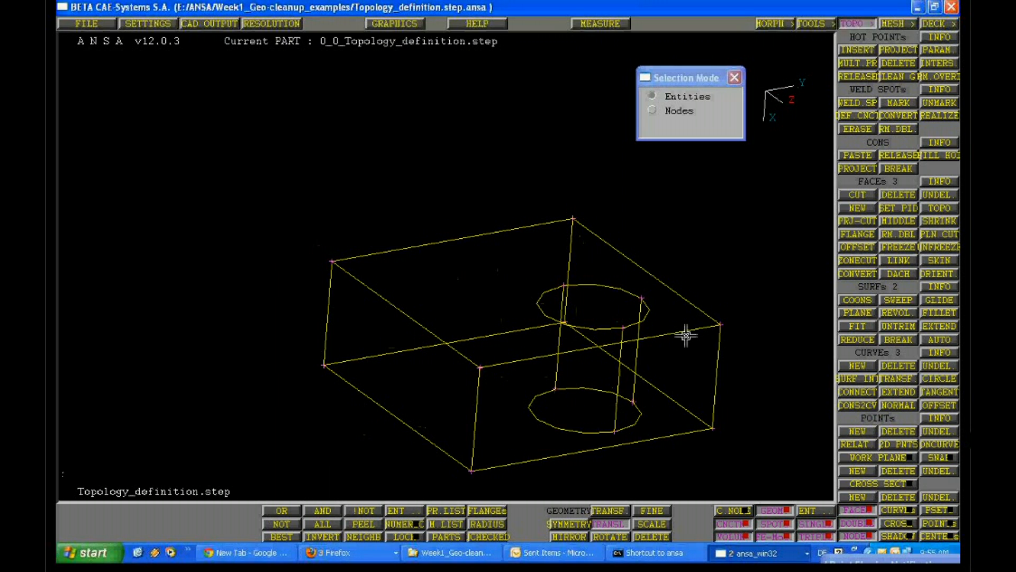
pyautogui.click(686, 335)
pyautogui.rightClick(664, 281)
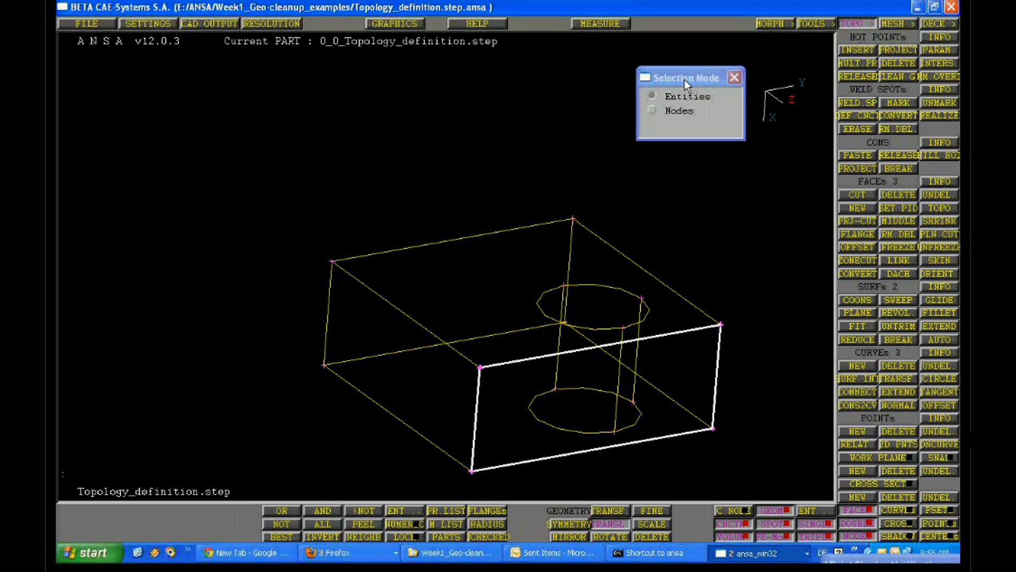
pyautogui.moveTo(684, 79); pyautogui.dragTo(379, 30)
pyautogui.middleClick(681, 330)
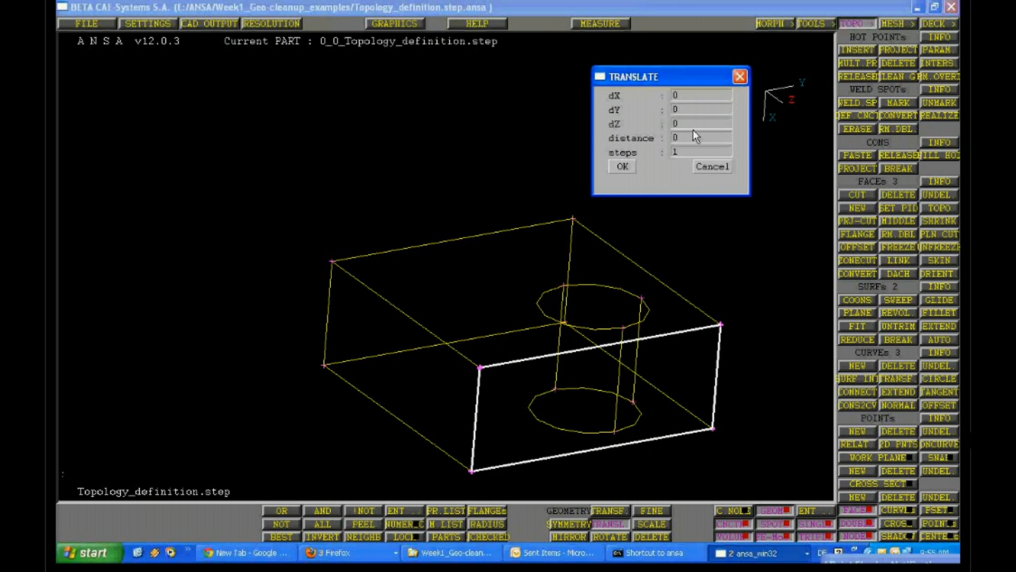
pyautogui.write('.01')
pyautogui.click(633, 167)
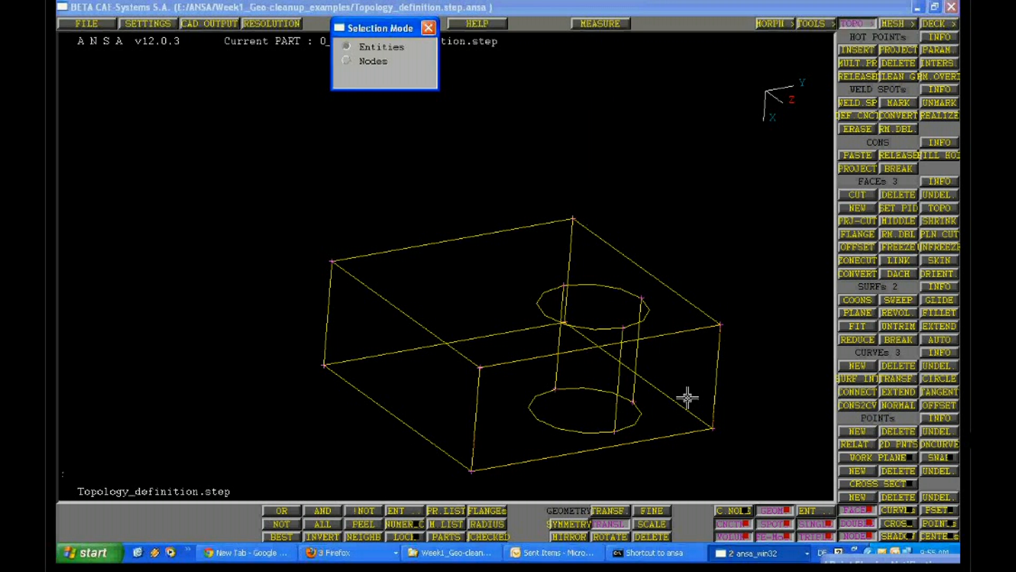
# Translate a copy of the block's front side face with dX 1 and distance .01, with Pid NO OFFSET and Set NONE
pyautogui.click(697, 349)
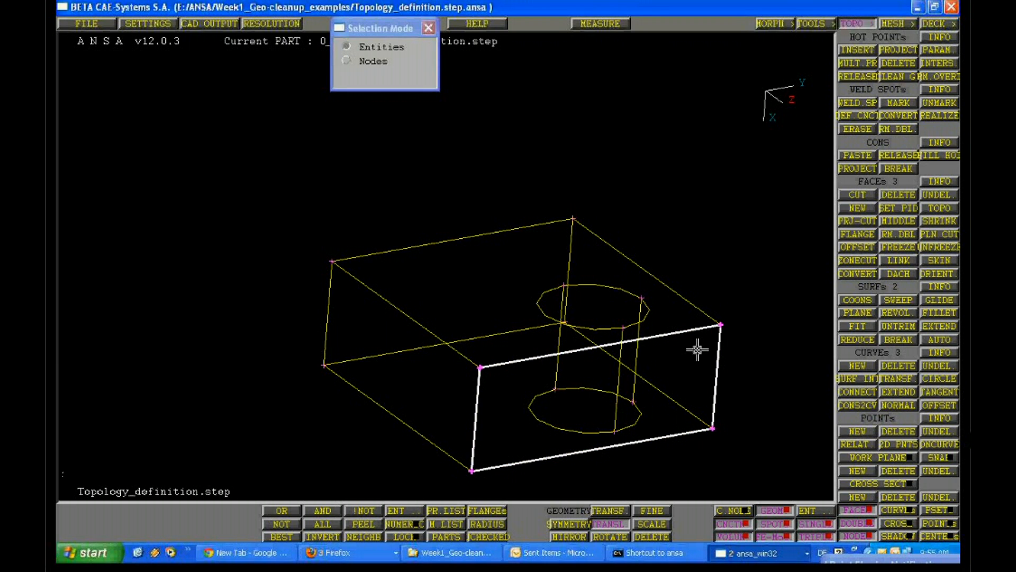
pyautogui.middleClick(697, 350)
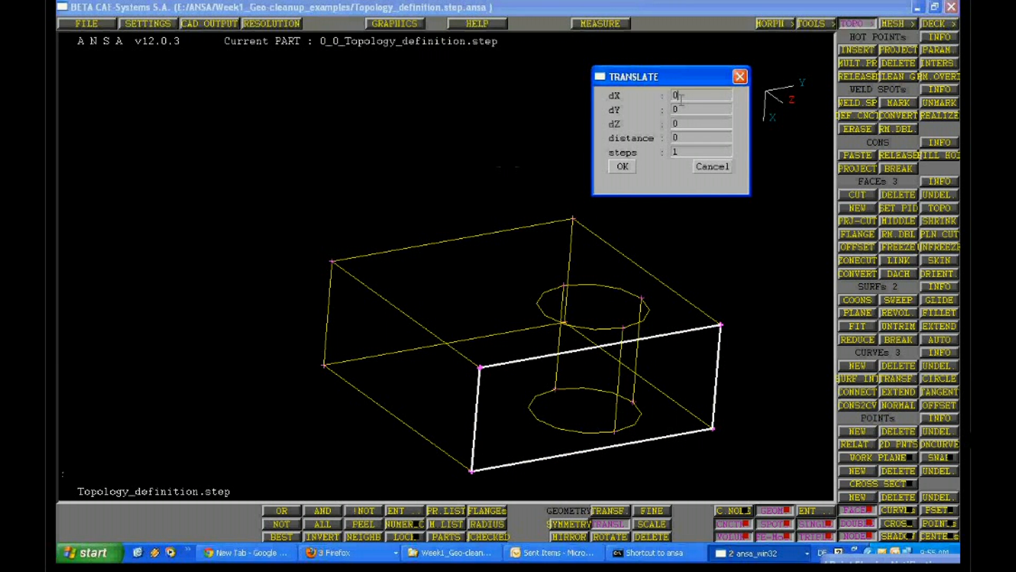
pyautogui.write('.02')
pyautogui.moveTo(709, 95); pyautogui.dragTo(664, 99)
pyautogui.write('1')
pyautogui.click(685, 136)
pyautogui.write('.01')
pyautogui.click(625, 167)
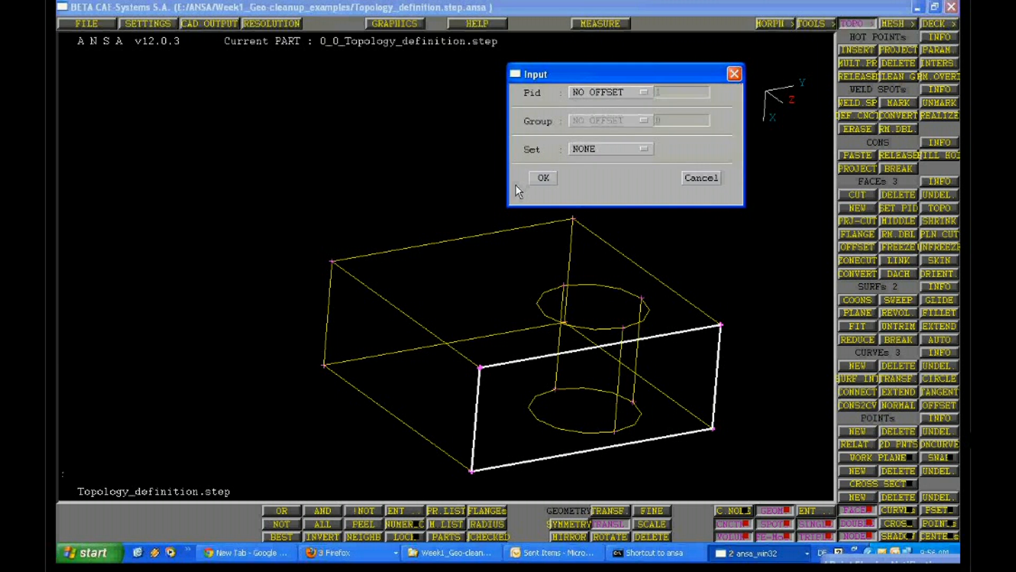
pyautogui.click(543, 176)
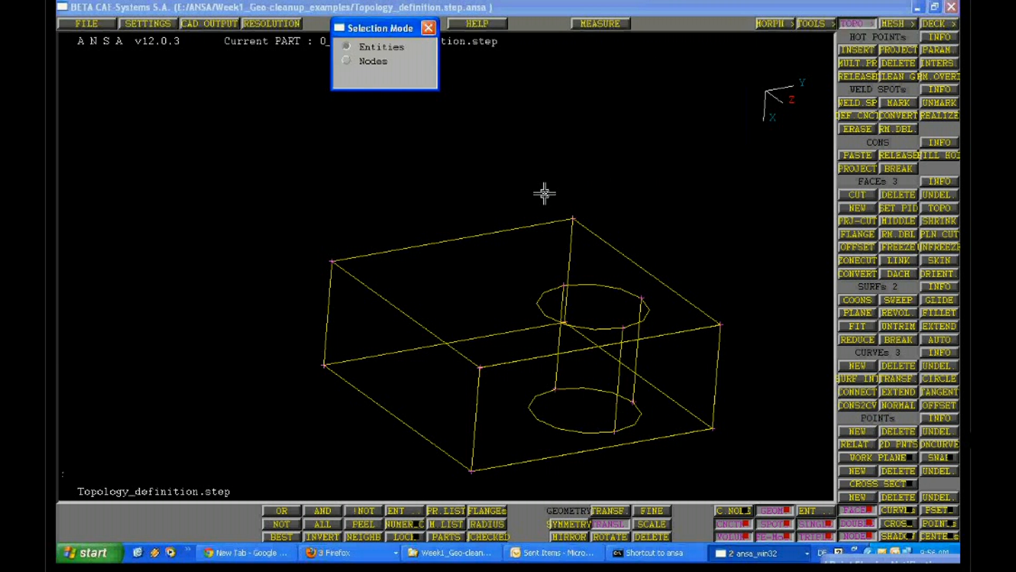
pyautogui.keyDown('ctrl'); pyautogui.moveTo(544, 194); pyautogui.dragTo(712, 324); pyautogui.keyUp('ctrl')
pyautogui.middleClick(711, 324)
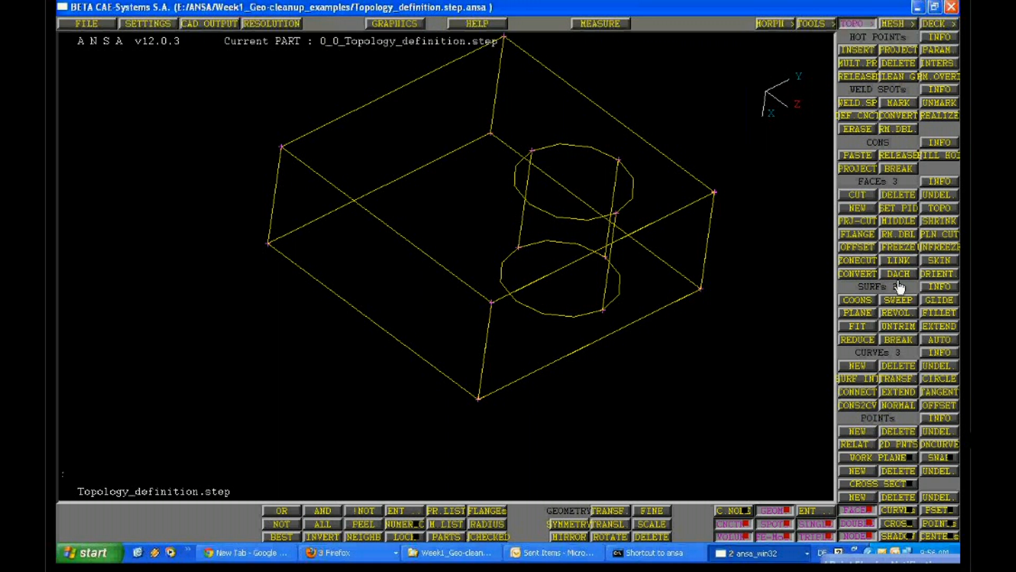
# Move the block's front side face with Translate, using dZ 1 and distance .01
pyautogui.click(610, 526)
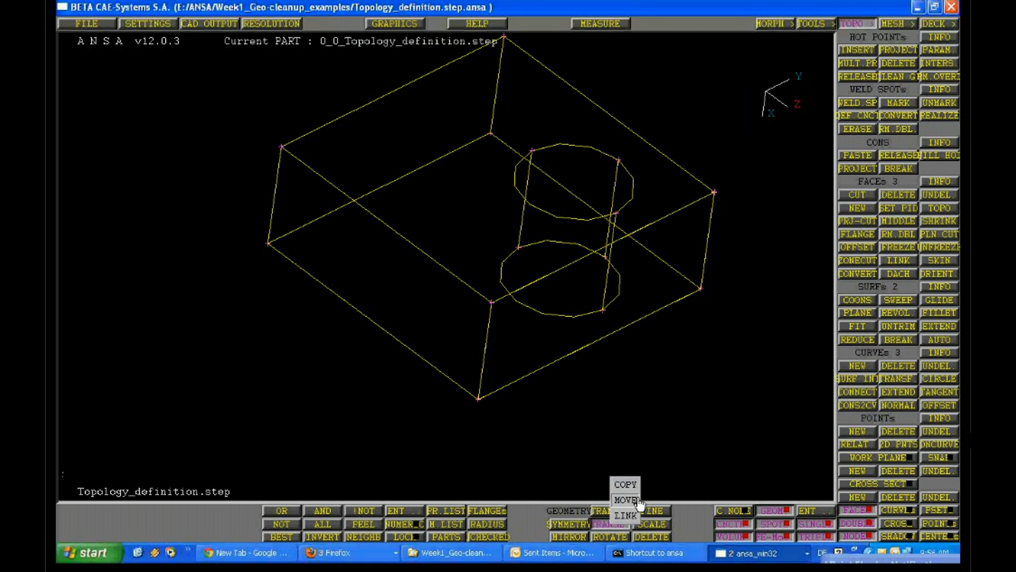
pyautogui.click(626, 500)
pyautogui.click(652, 313)
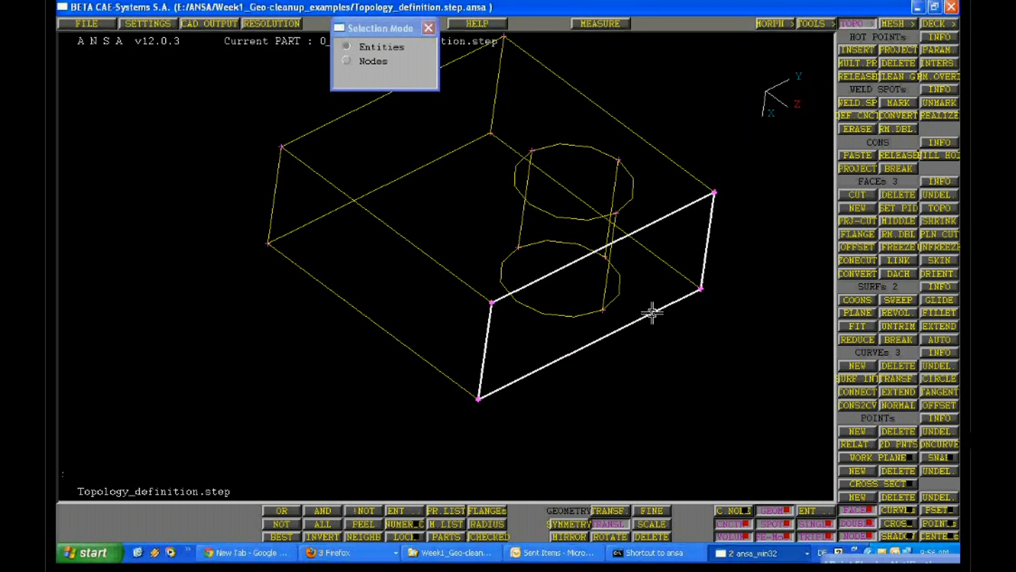
pyautogui.middleClick(669, 333)
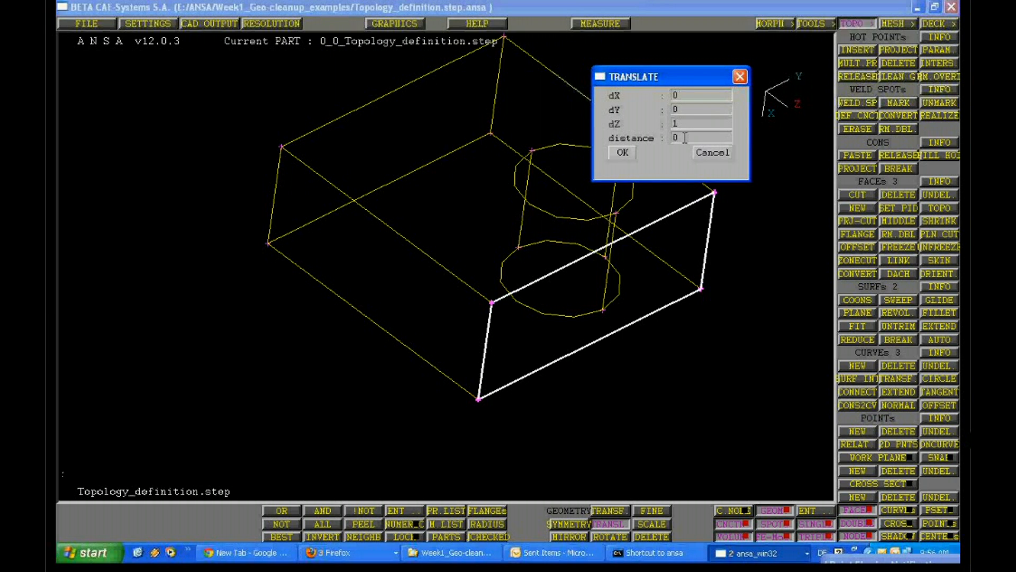
pyautogui.write('.01')
pyautogui.click(619, 152)
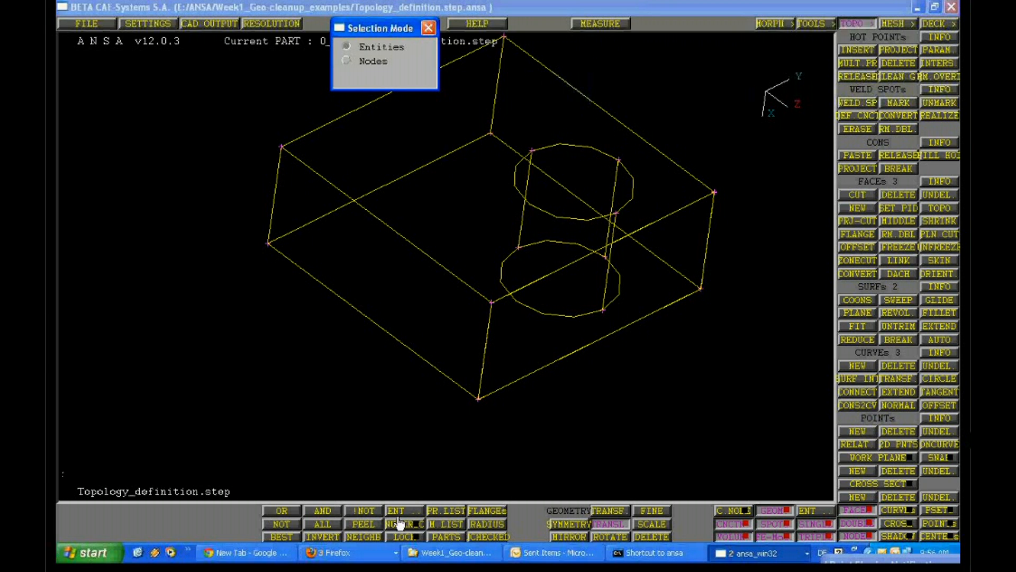
# Display all the geometry again and look at the block among the surrounding parts
pyautogui.click(313, 526)
pyautogui.keyDown('ctrl'); pyautogui.moveTo(448, 303); pyautogui.dragTo(369, 259); pyautogui.keyUp('ctrl')
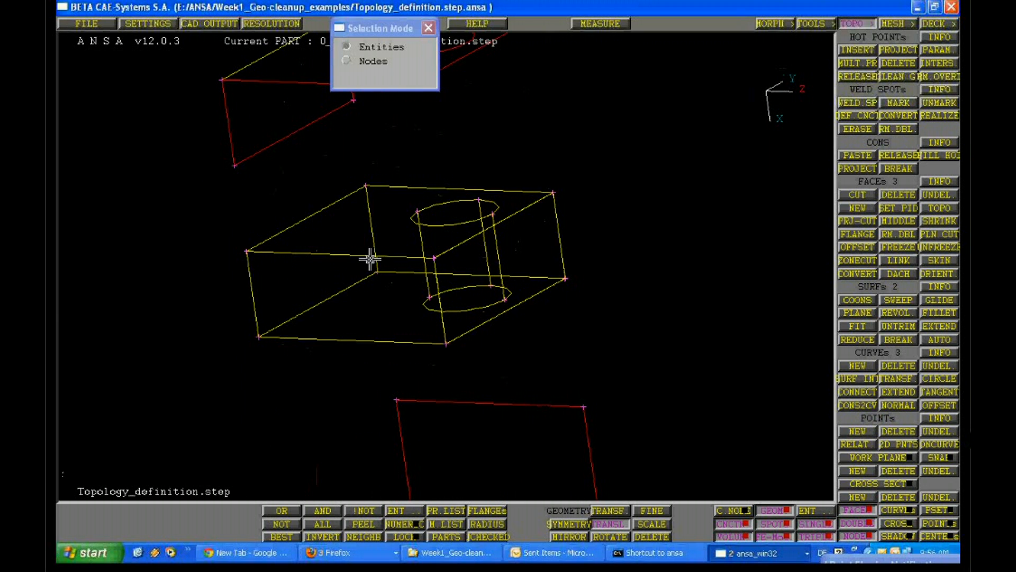
pyautogui.keyDown('ctrl'); pyautogui.moveTo(370, 258); pyautogui.dragTo(275, 287, button='right'); pyautogui.keyUp('ctrl')
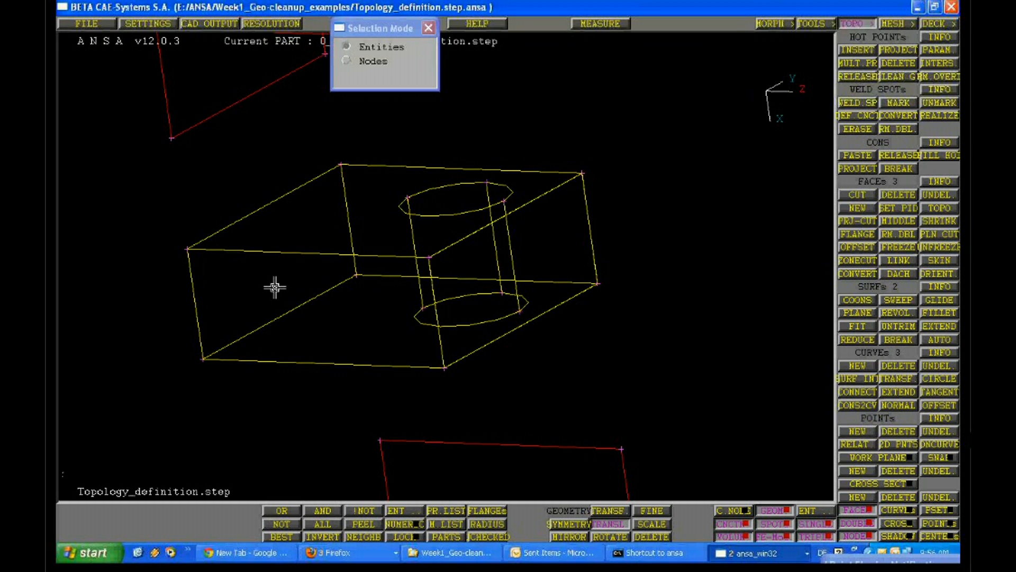
# Reconnect the block's shifted side faces to the block's edges with the faces Topo operation
pyautogui.keyDown('ctrl'); pyautogui.moveTo(275, 287); pyautogui.dragTo(433, 256, button='middle'); pyautogui.keyUp('ctrl')
pyautogui.keyDown('ctrl'); pyautogui.moveTo(433, 255); pyautogui.dragTo(429, 257); pyautogui.keyUp('ctrl')
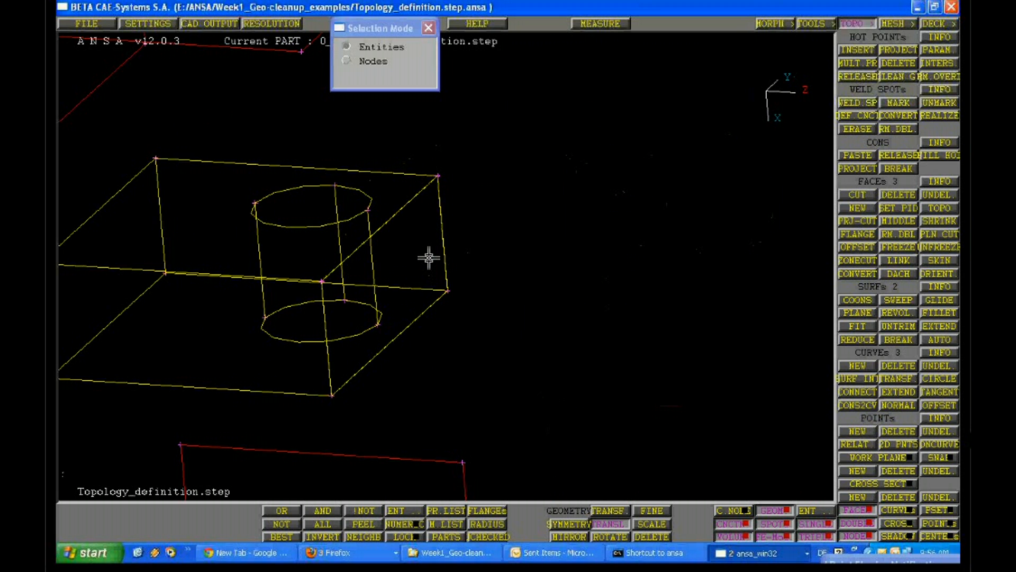
pyautogui.keyDown('ctrl'); pyautogui.moveTo(429, 258); pyautogui.dragTo(957, 228, button='right'); pyautogui.keyUp('ctrl')
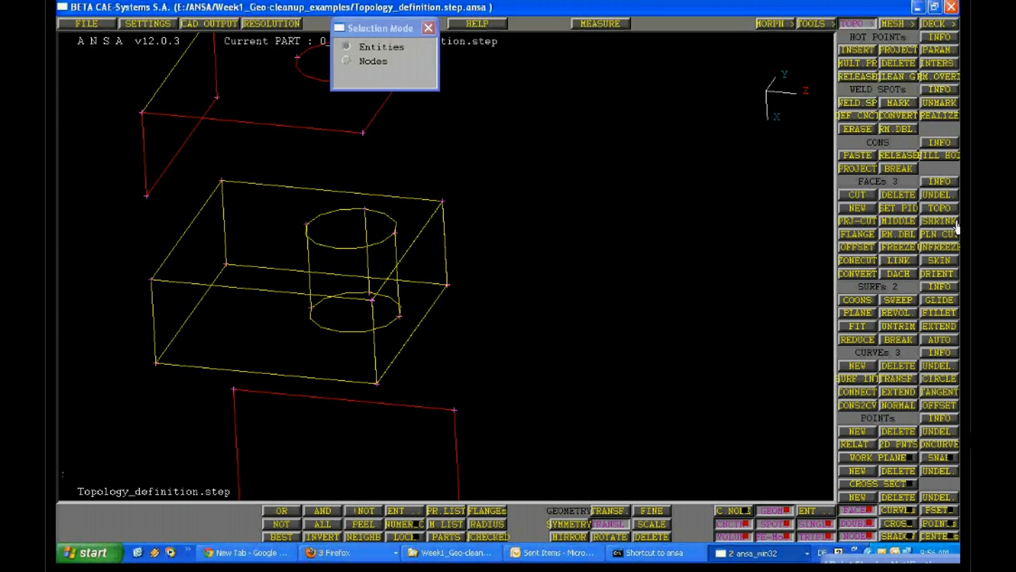
pyautogui.click(940, 208)
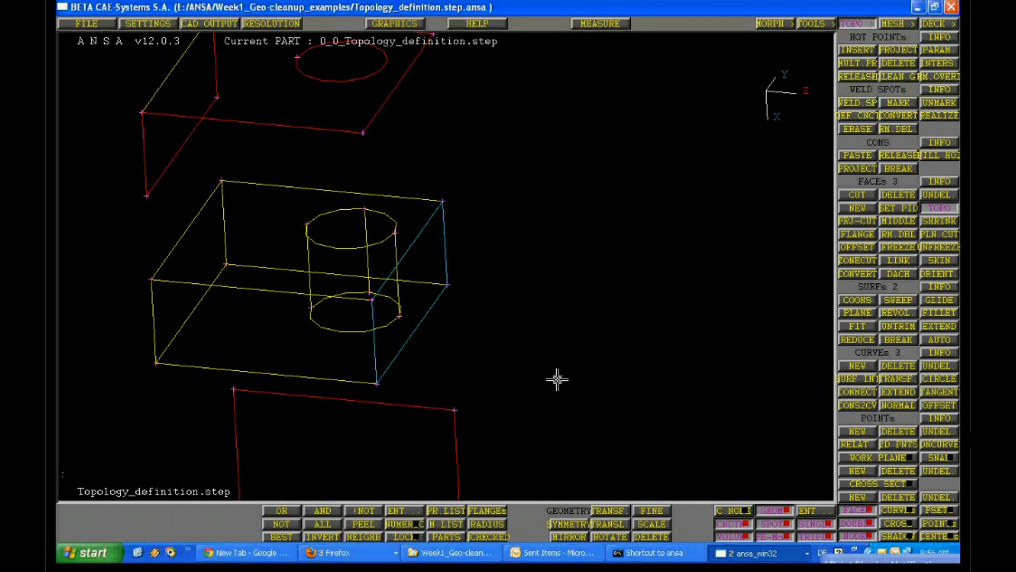
# Turn on shaded display for the block with its reconnected side face in view
pyautogui.keyDown('ctrl'); pyautogui.moveTo(557, 379); pyautogui.dragTo(459, 318); pyautogui.keyUp('ctrl')
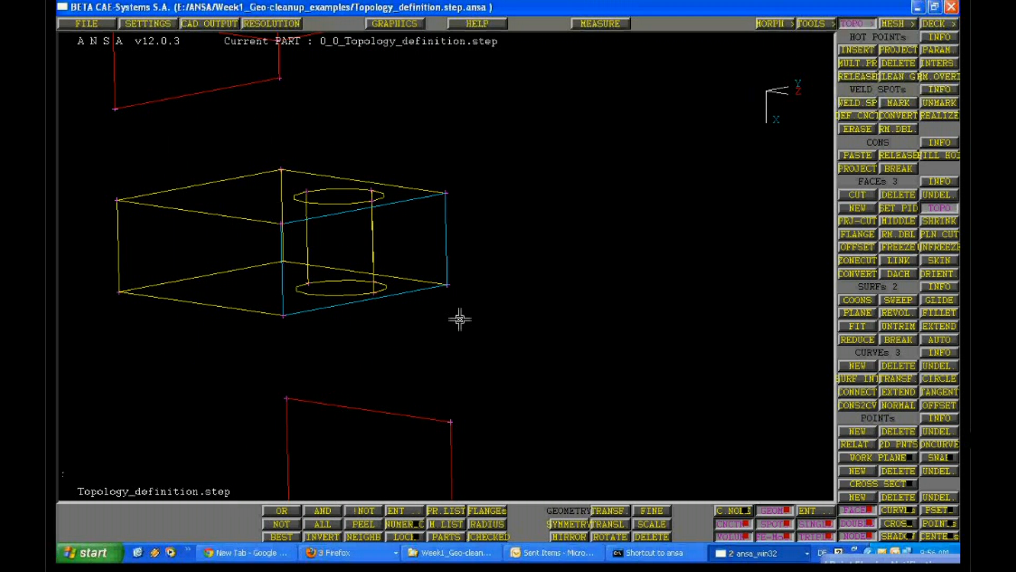
pyautogui.keyDown('ctrl'); pyautogui.moveTo(459, 319); pyautogui.dragTo(481, 247); pyautogui.keyUp('ctrl')
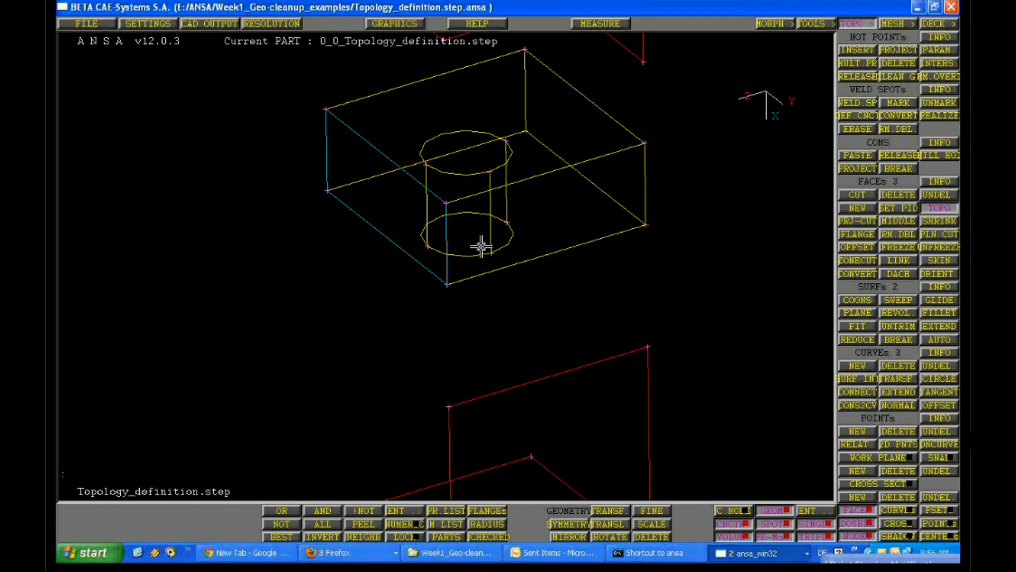
pyautogui.keyDown('ctrl'); pyautogui.moveTo(481, 247); pyautogui.dragTo(252, 299, button='right'); pyautogui.keyUp('ctrl')
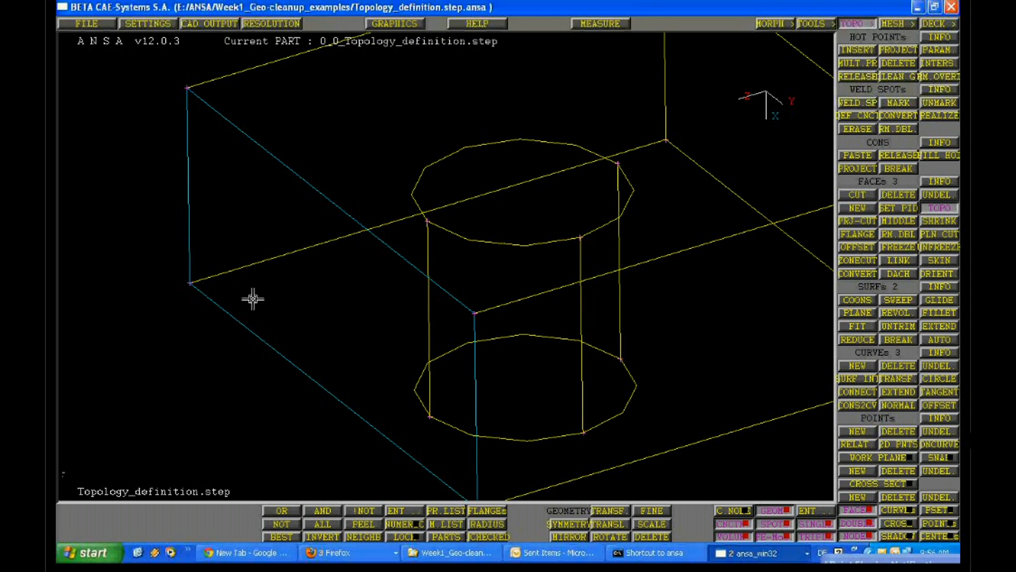
pyautogui.keyDown('ctrl'); pyautogui.moveTo(252, 299); pyautogui.dragTo(480, 395); pyautogui.keyUp('ctrl')
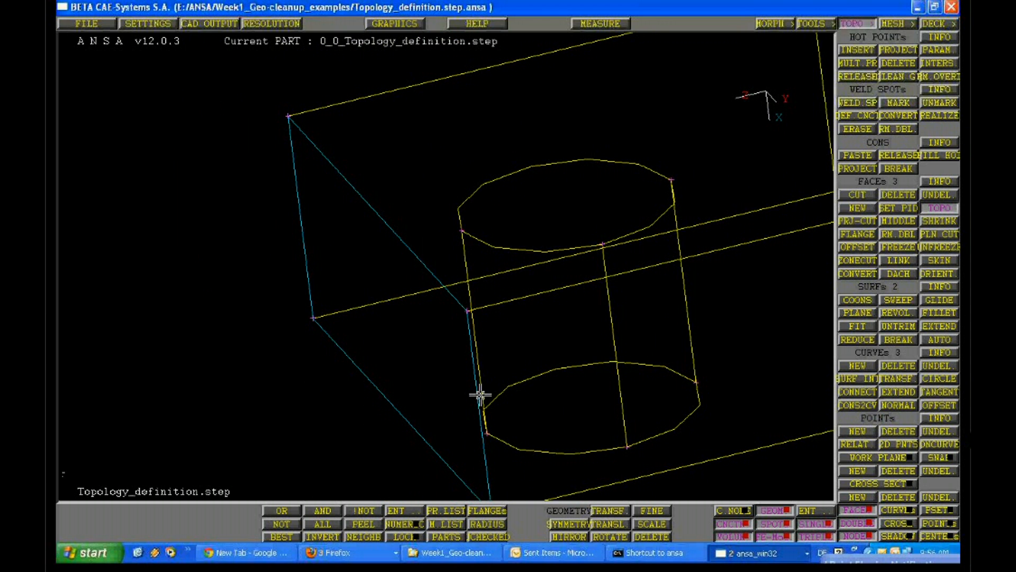
pyautogui.click(894, 536)
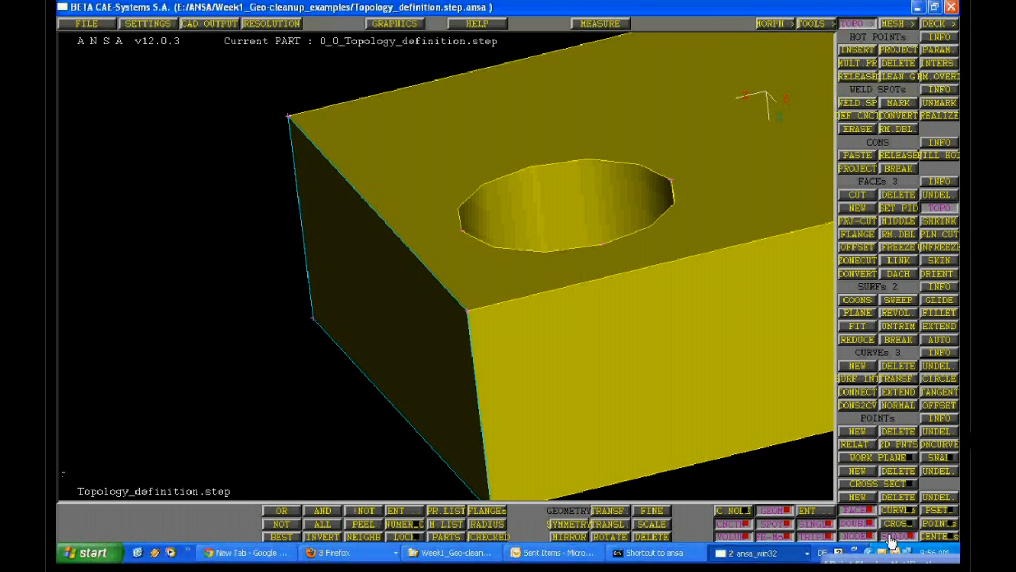
# Examine the edges where the duplicate side faces join the shaded block, from several angles
pyautogui.moveTo(473, 297)
pyautogui.keyDown('ctrl'); pyautogui.mouseDown()
pyautogui.moveTo(470, 344)
pyautogui.moveTo(461, 306)
pyautogui.mouseUp(); pyautogui.keyUp('ctrl')
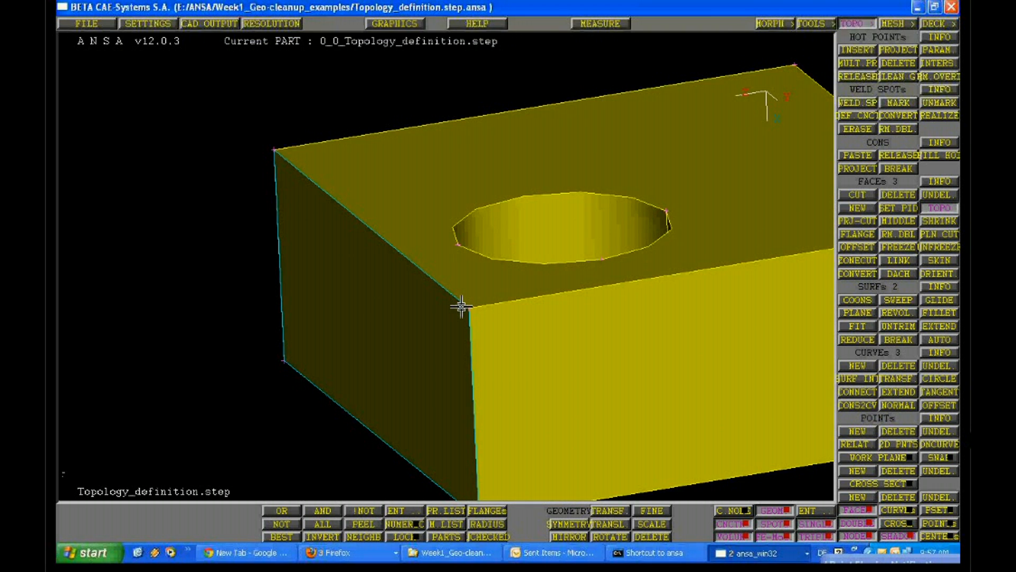
pyautogui.moveTo(461, 306)
pyautogui.keyDown('ctrl'); pyautogui.mouseDown(button='right')
pyautogui.moveTo(481, 335)
pyautogui.moveTo(463, 297)
pyautogui.mouseUp(button='right'); pyautogui.keyUp('ctrl')
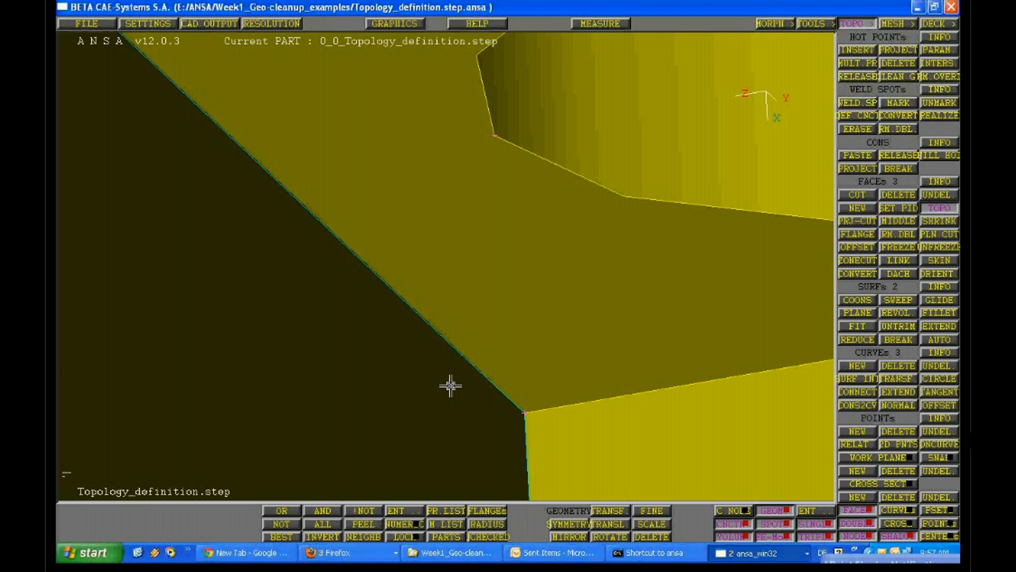
pyautogui.keyDown('ctrl'); pyautogui.moveTo(450, 385); pyautogui.dragTo(459, 295, button='right'); pyautogui.keyUp('ctrl')
pyautogui.keyDown('ctrl'); pyautogui.moveTo(460, 295); pyautogui.dragTo(437, 270); pyautogui.keyUp('ctrl')
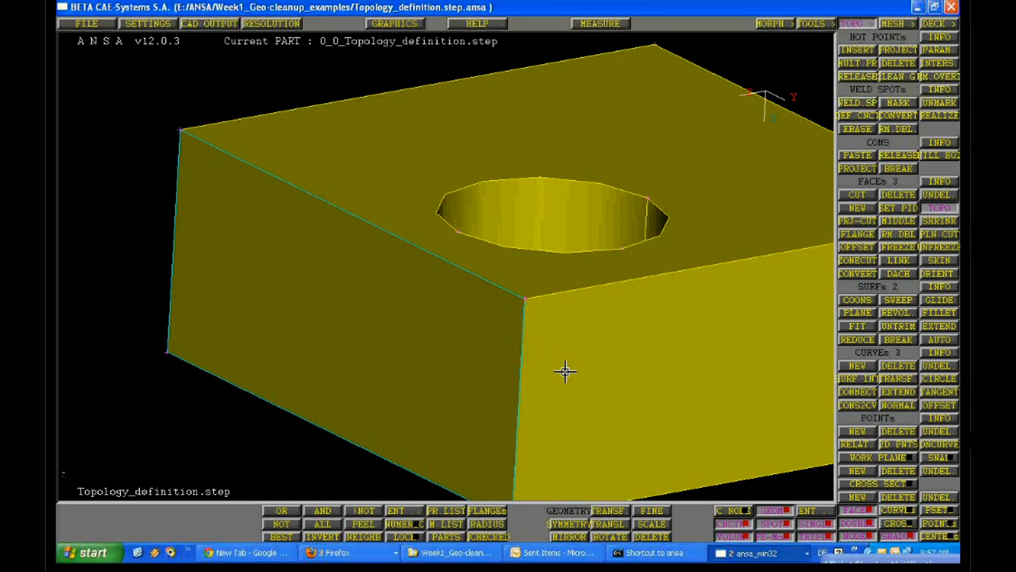
pyautogui.keyDown('ctrl'); pyautogui.moveTo(680, 283); pyautogui.dragTo(468, 263); pyautogui.keyUp('ctrl')
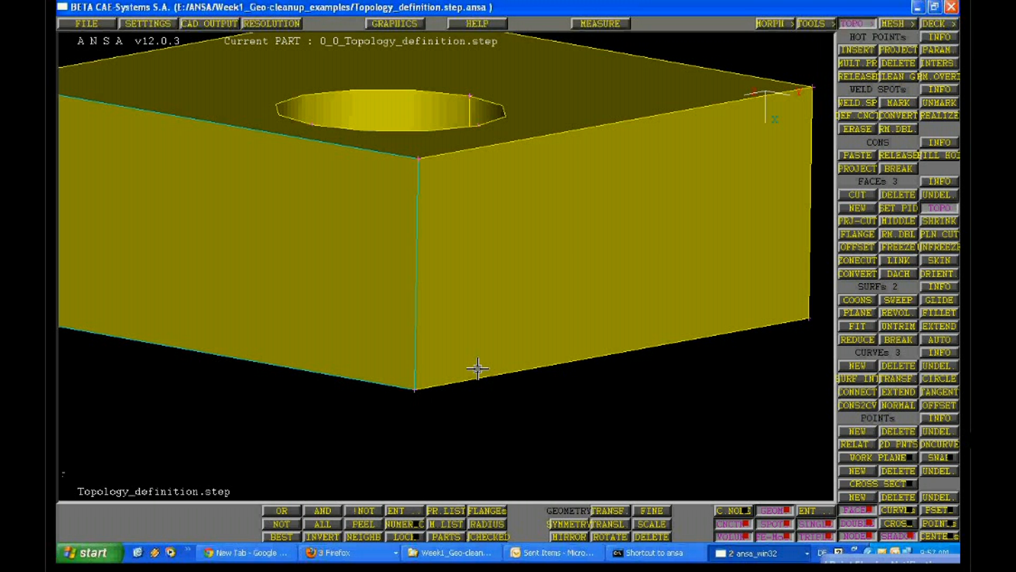
pyautogui.keyDown('ctrl'); pyautogui.moveTo(477, 368); pyautogui.dragTo(297, 354); pyautogui.keyUp('ctrl')
pyautogui.keyDown('ctrl'); pyautogui.moveTo(297, 354); pyautogui.dragTo(279, 313, button='right'); pyautogui.keyUp('ctrl')
pyautogui.keyDown('ctrl'); pyautogui.moveTo(278, 315); pyautogui.dragTo(439, 257); pyautogui.keyUp('ctrl')
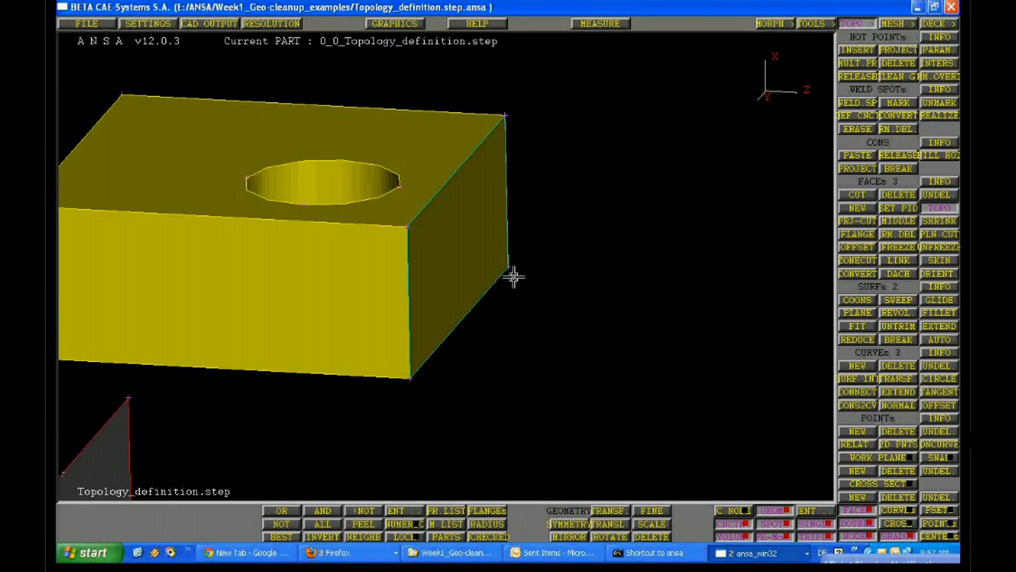
# Move the block's stacked side faces away from the block along Z with Translate, using dZ 1
pyautogui.keyDown('ctrl'); pyautogui.moveTo(513, 276); pyautogui.dragTo(665, 388, button='right'); pyautogui.keyUp('ctrl')
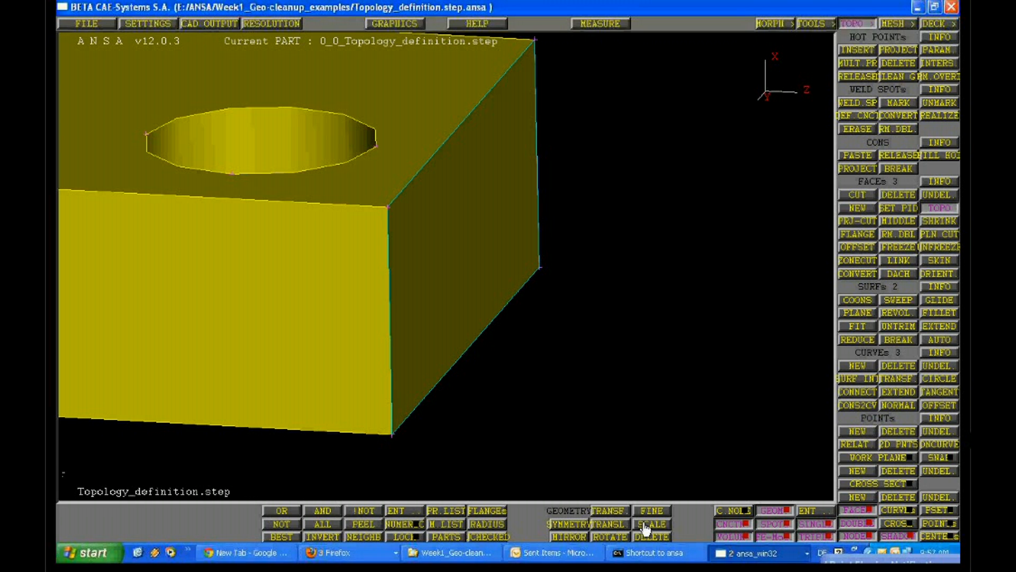
pyautogui.click(627, 523)
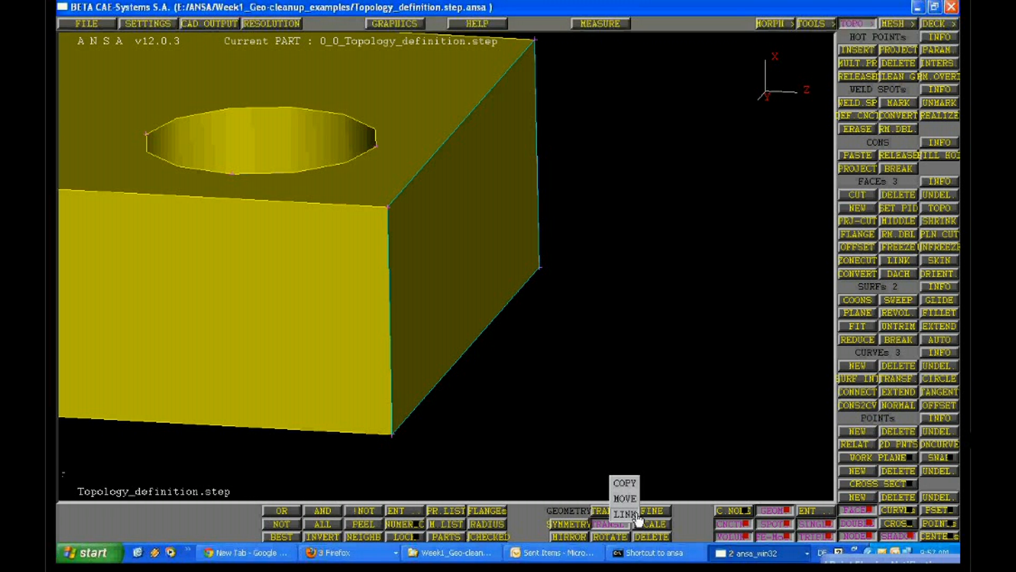
pyautogui.click(636, 515)
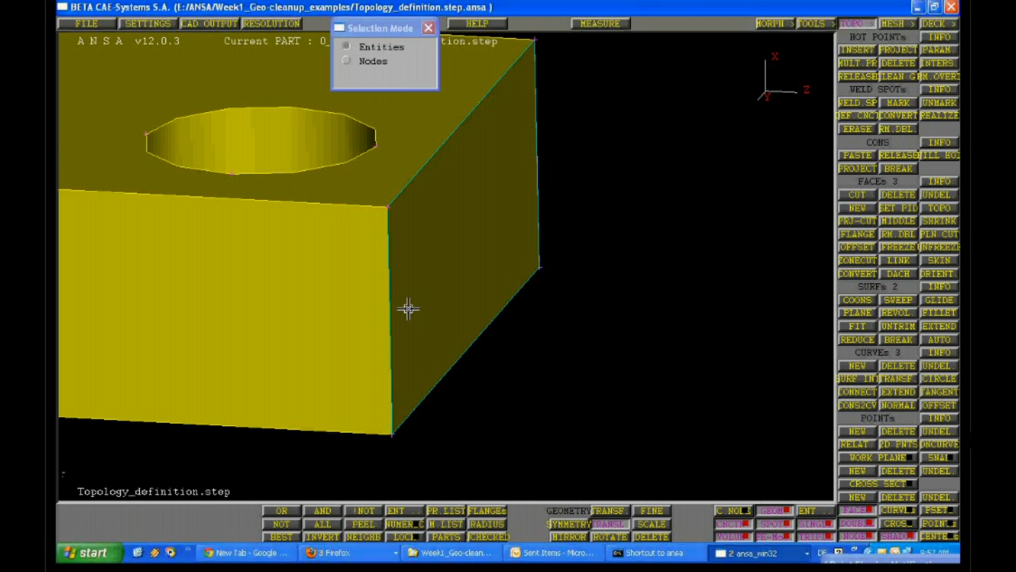
pyautogui.click(314, 218)
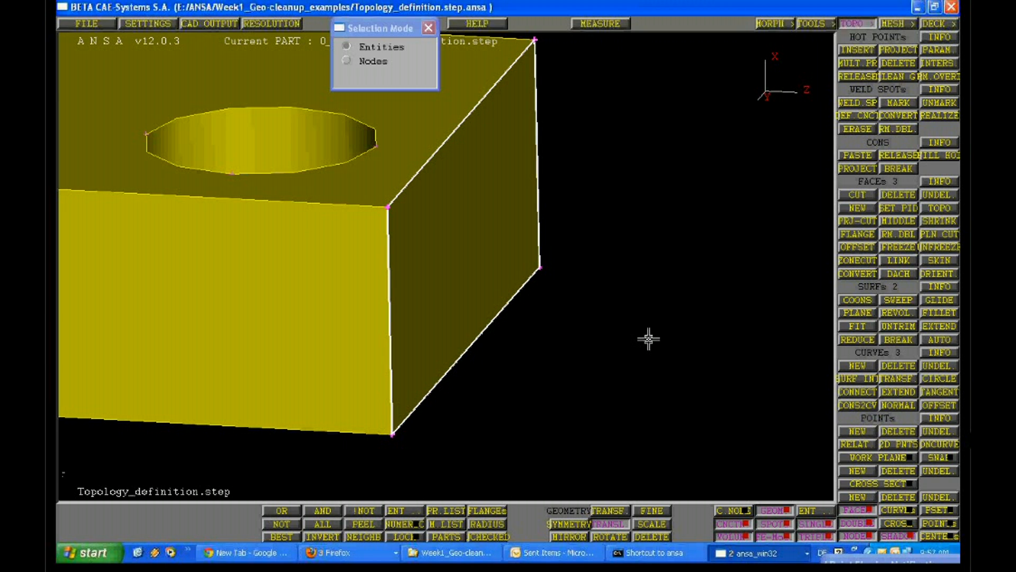
pyautogui.middleClick(644, 186)
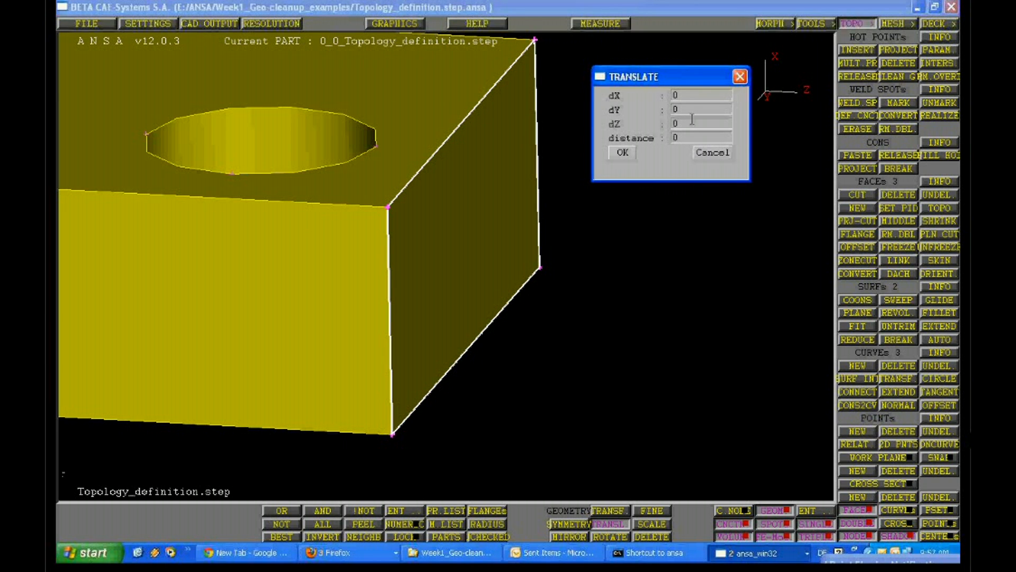
pyautogui.moveTo(692, 121); pyautogui.dragTo(634, 125)
pyautogui.write('1')
pyautogui.moveTo(712, 138); pyautogui.dragTo(643, 154)
pyautogui.click(614, 154)
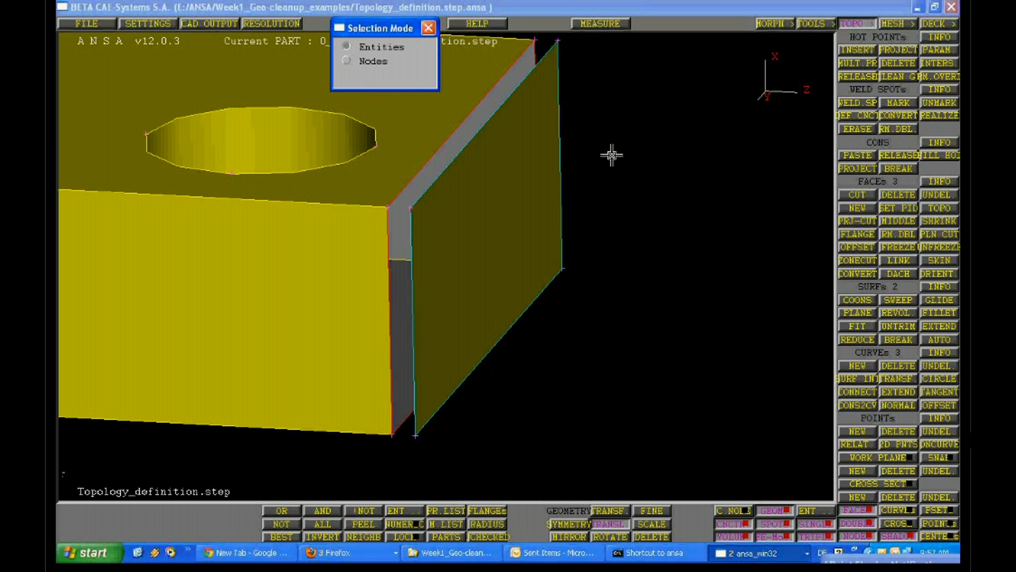
# Delete two of the three overlapping side faces that were moved off the block, leaving a single face
pyautogui.keyDown('ctrl'); pyautogui.moveTo(612, 155); pyautogui.dragTo(508, 178); pyautogui.keyUp('ctrl')
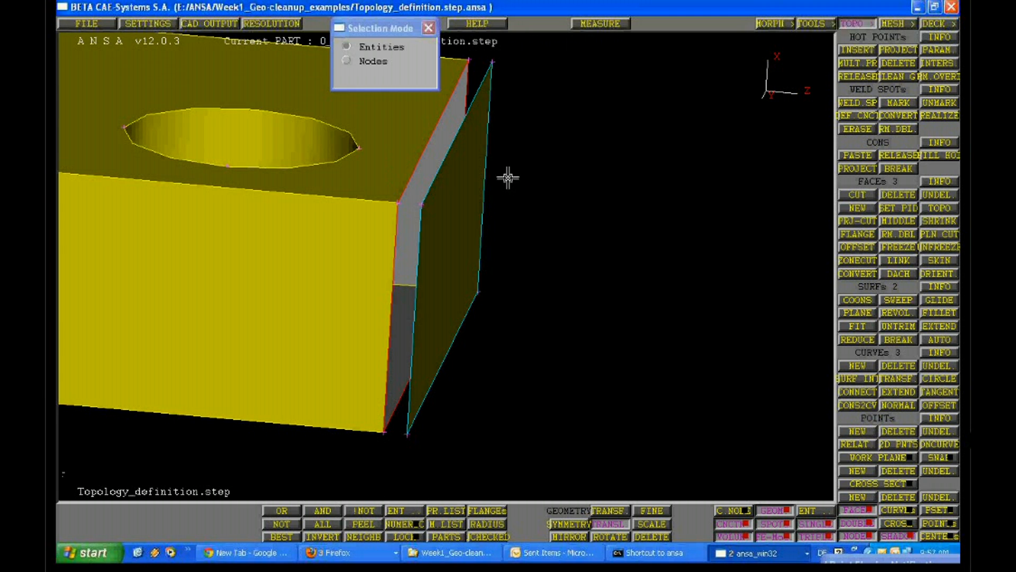
pyautogui.keyDown('ctrl'); pyautogui.moveTo(508, 177); pyautogui.dragTo(494, 275, button='right'); pyautogui.keyUp('ctrl')
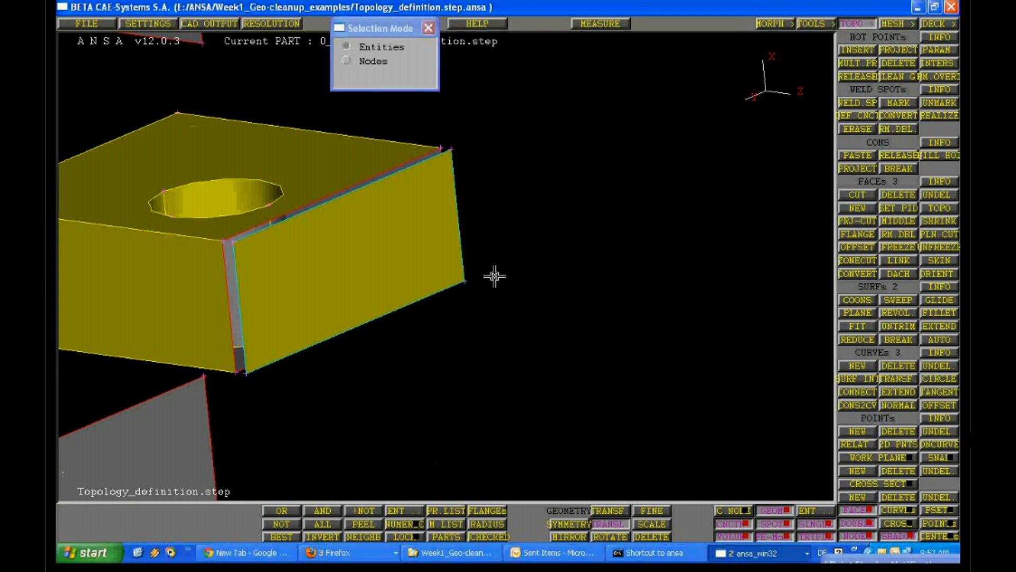
pyautogui.keyDown('ctrl'); pyautogui.moveTo(494, 276); pyautogui.dragTo(490, 312); pyautogui.keyUp('ctrl')
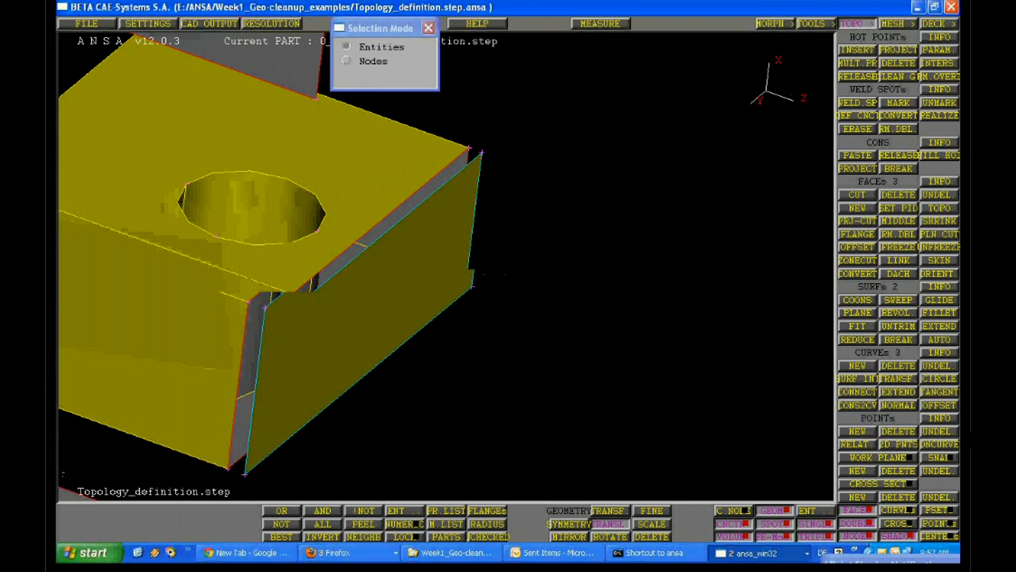
pyautogui.click(898, 195)
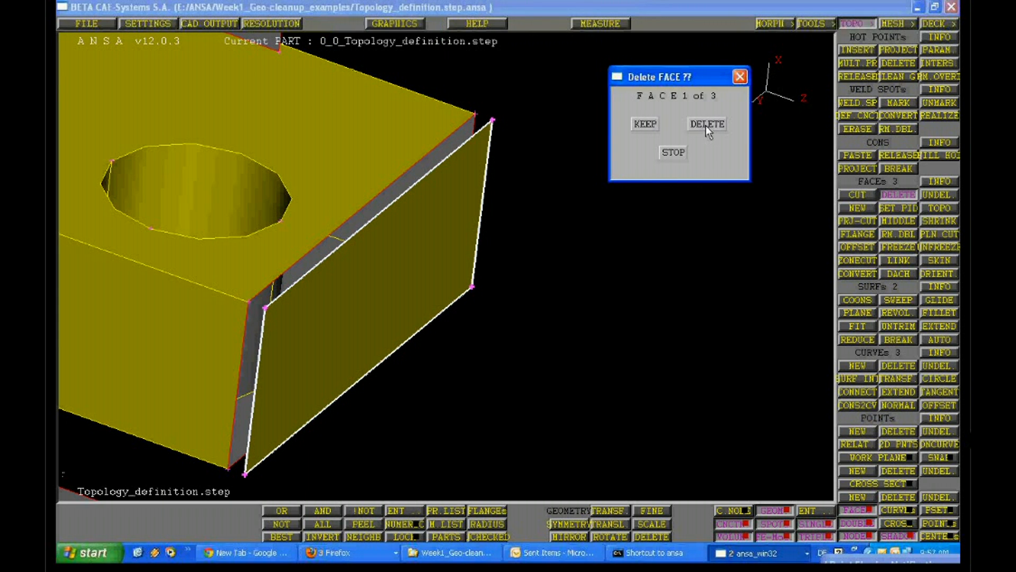
pyautogui.click(644, 125)
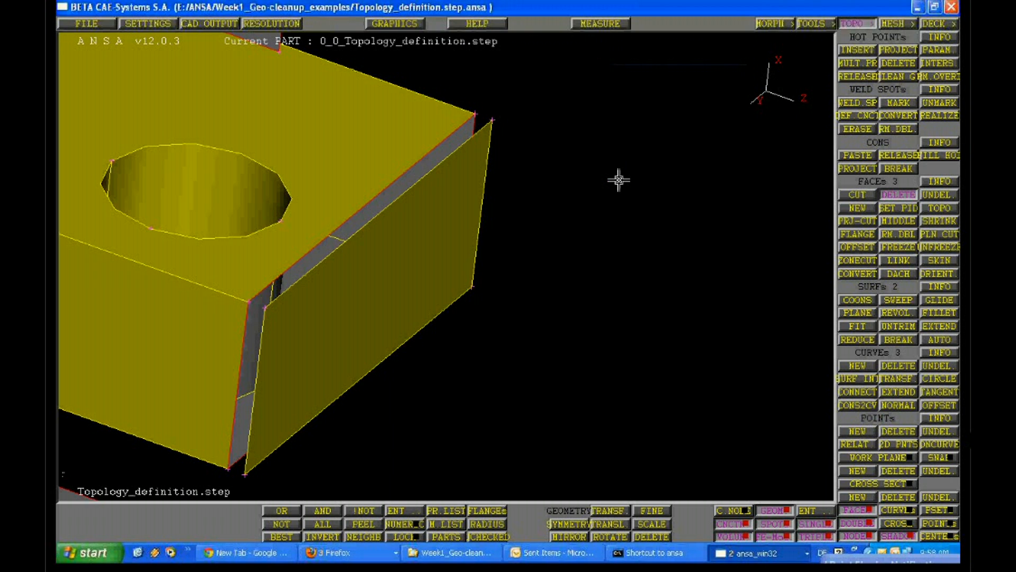
pyautogui.keyDown('ctrl'); pyautogui.moveTo(542, 265); pyautogui.dragTo(627, 229, button='middle'); pyautogui.keyUp('ctrl')
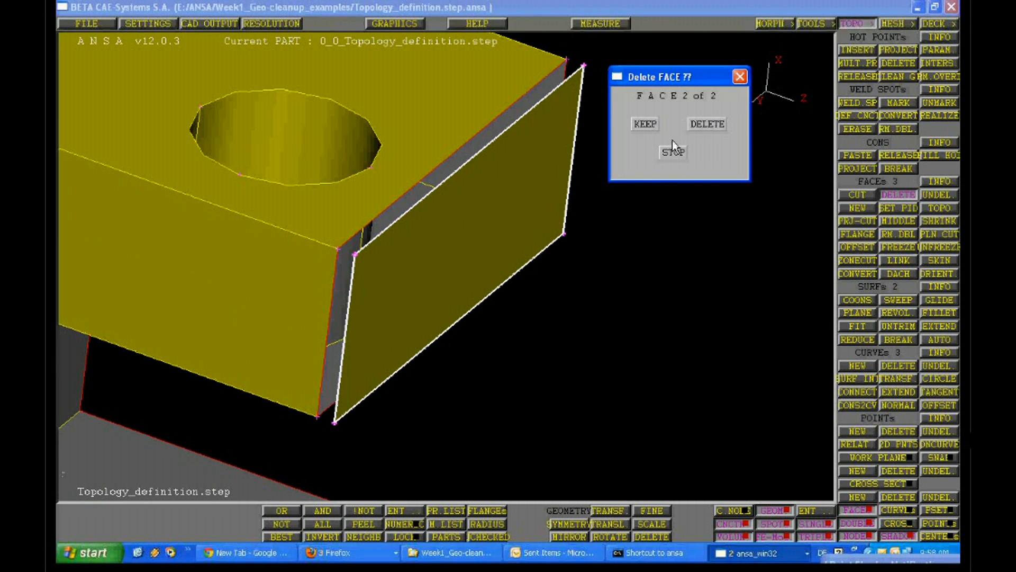
pyautogui.click(672, 150)
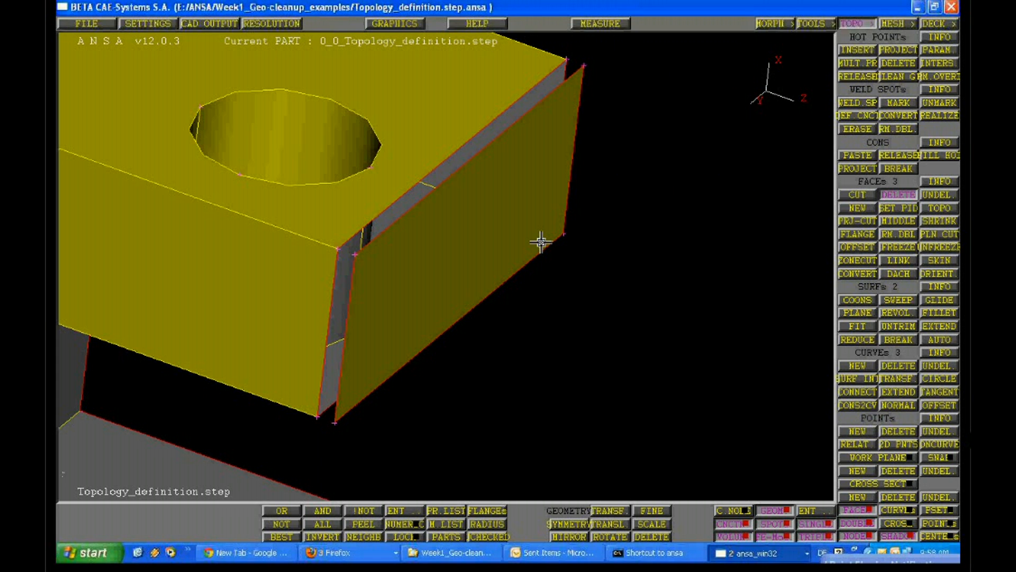
# Start undeleting faces, look at the highlighted outline of the deleted side faces, and leave the command
pyautogui.keyDown('ctrl'); pyautogui.moveTo(541, 242); pyautogui.dragTo(369, 396, button='middle'); pyautogui.keyUp('ctrl')
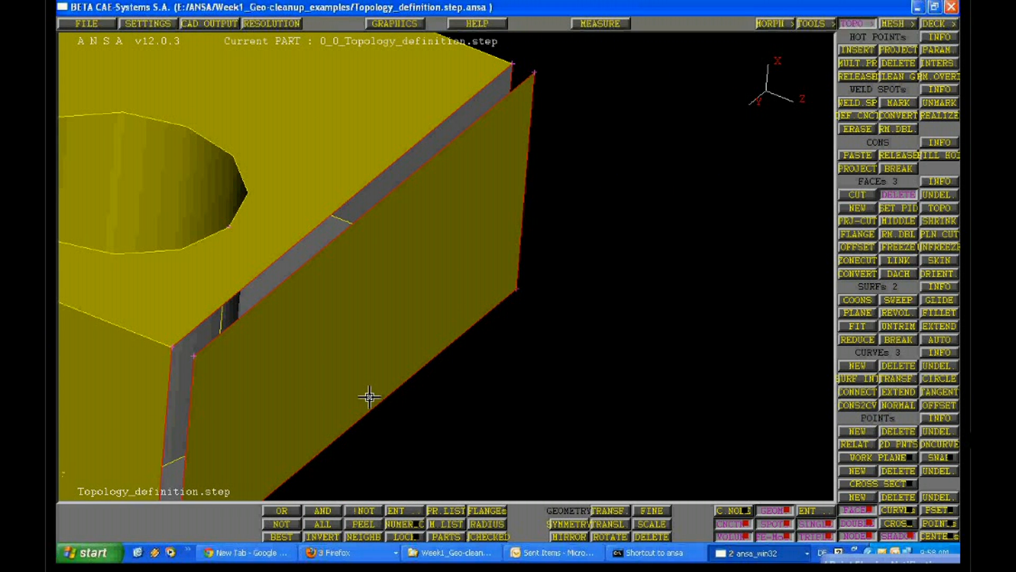
pyautogui.click(927, 197)
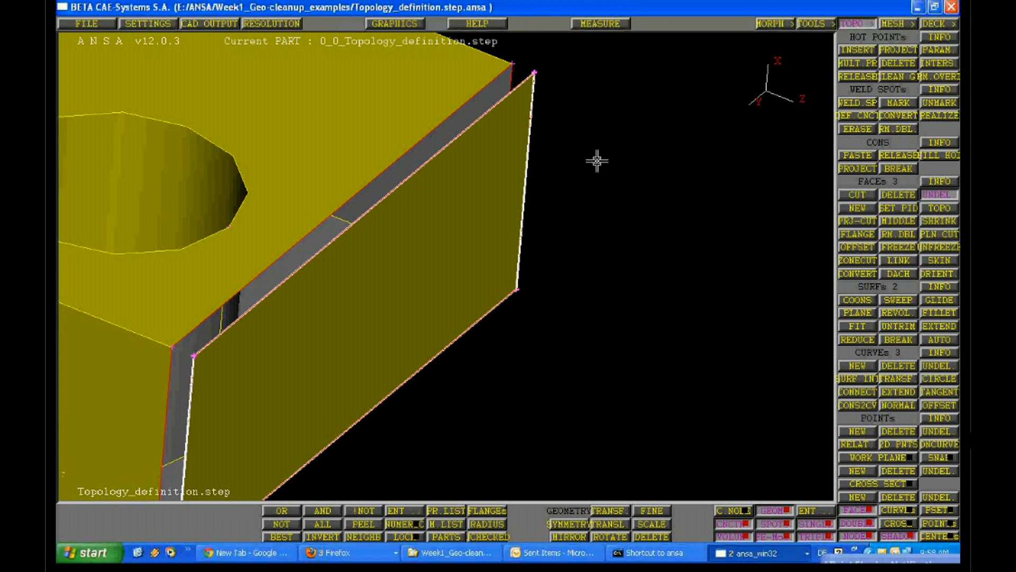
pyautogui.keyDown('ctrl'); pyautogui.moveTo(597, 160); pyautogui.dragTo(480, 367, button='middle'); pyautogui.keyUp('ctrl')
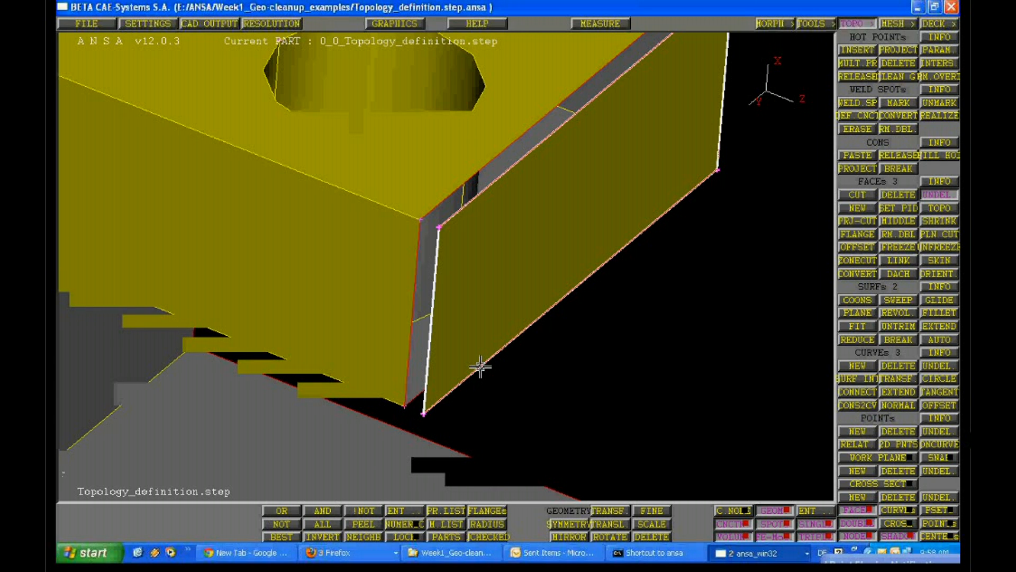
pyautogui.keyDown('ctrl'); pyautogui.moveTo(480, 366); pyautogui.dragTo(465, 386, button='middle'); pyautogui.keyUp('ctrl')
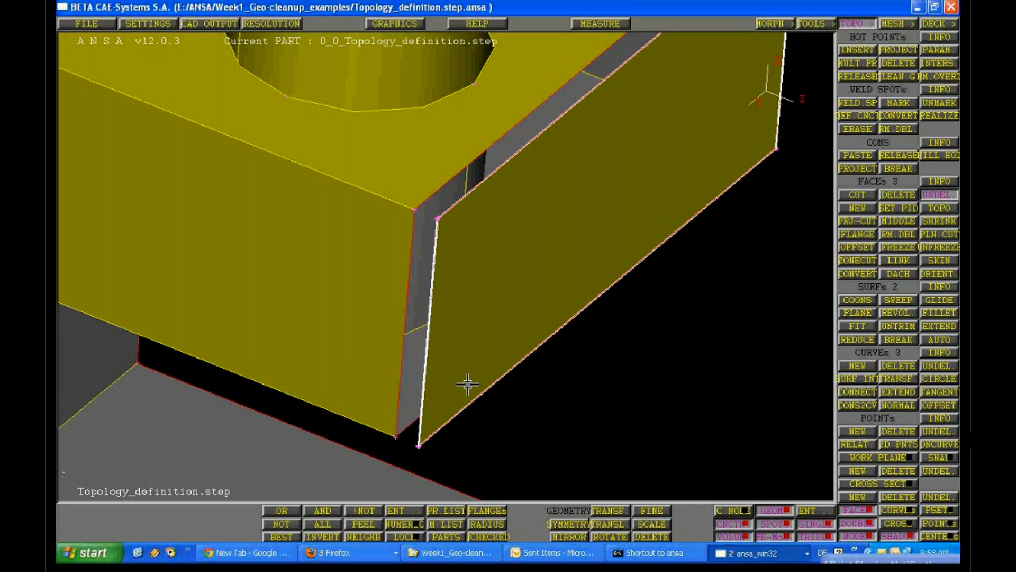
pyautogui.middleClick(467, 384)
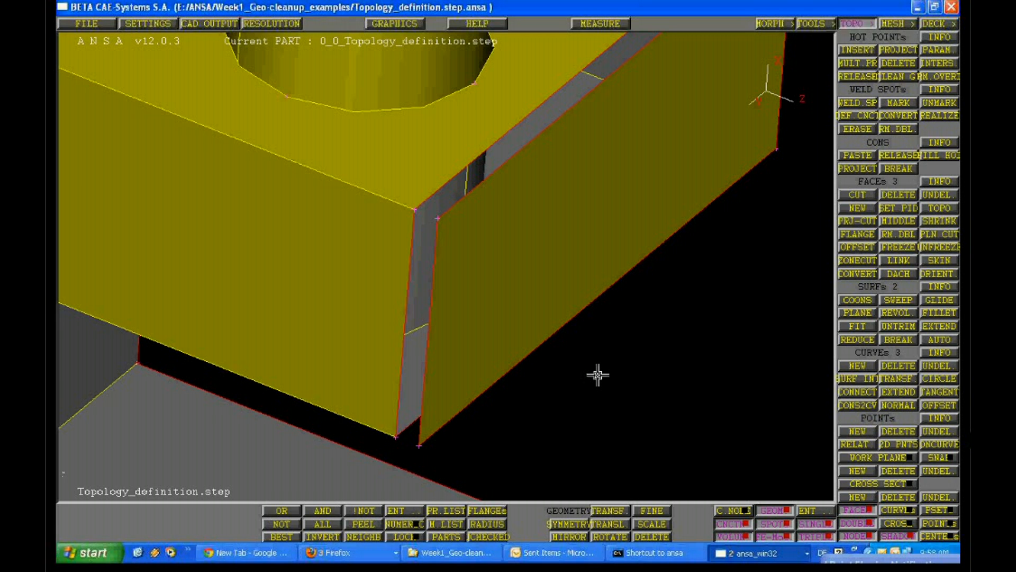
# Measure the node-to-node distance between the block's lower corner and the matching corner of the separated side face
pyautogui.keyDown('ctrl'); pyautogui.moveTo(598, 375); pyautogui.dragTo(653, 171, button='right'); pyautogui.keyUp('ctrl')
pyautogui.keyDown('ctrl'); pyautogui.moveTo(653, 171); pyautogui.dragTo(641, 157); pyautogui.keyUp('ctrl')
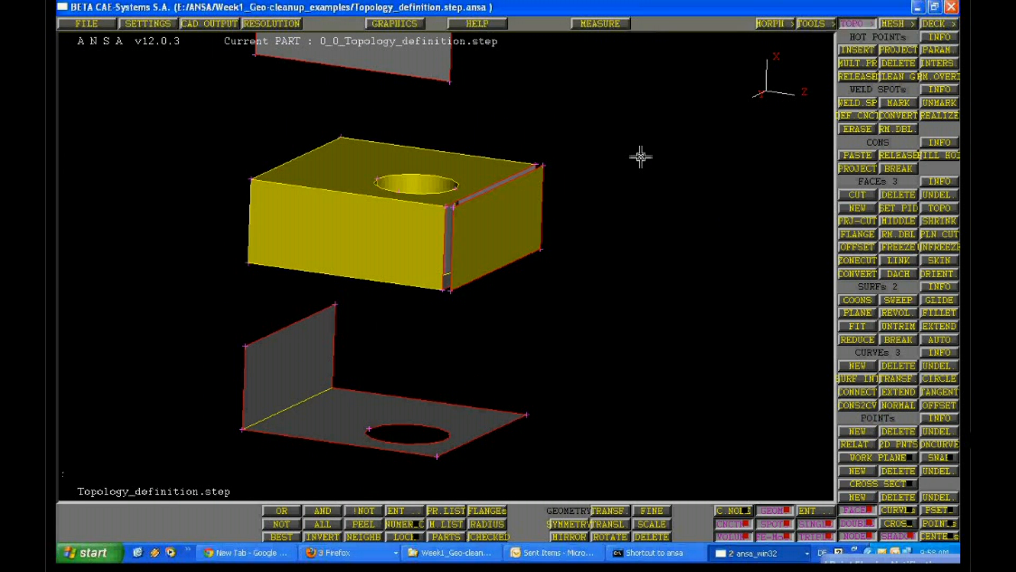
pyautogui.keyDown('ctrl'); pyautogui.moveTo(640, 156); pyautogui.dragTo(415, 433, button='right'); pyautogui.keyUp('ctrl')
pyautogui.keyDown('ctrl'); pyautogui.moveTo(415, 433); pyautogui.dragTo(407, 454); pyautogui.keyUp('ctrl')
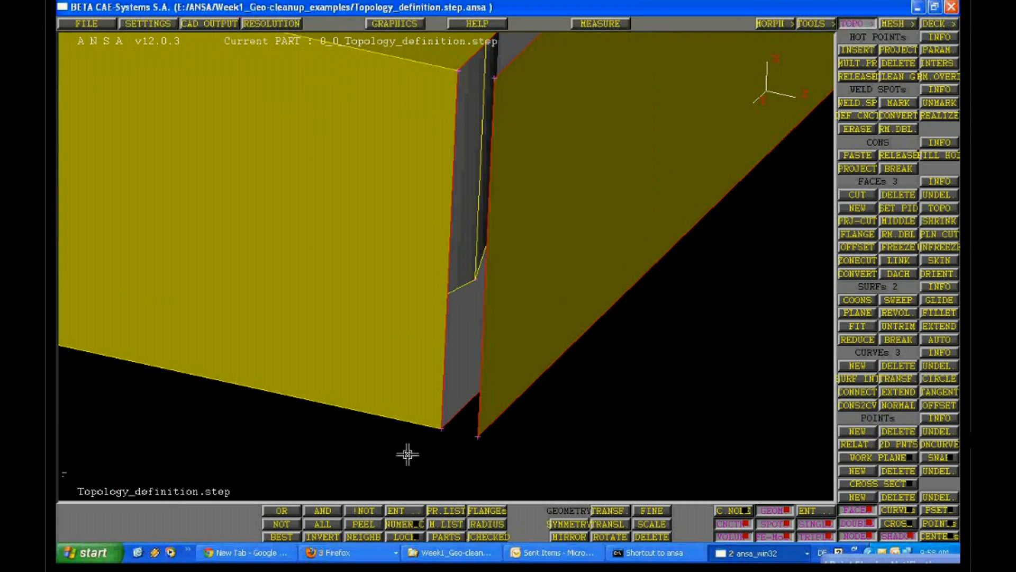
pyautogui.keyDown('ctrl'); pyautogui.moveTo(408, 454); pyautogui.dragTo(376, 401, button='middle'); pyautogui.keyUp('ctrl')
pyautogui.click(600, 25)
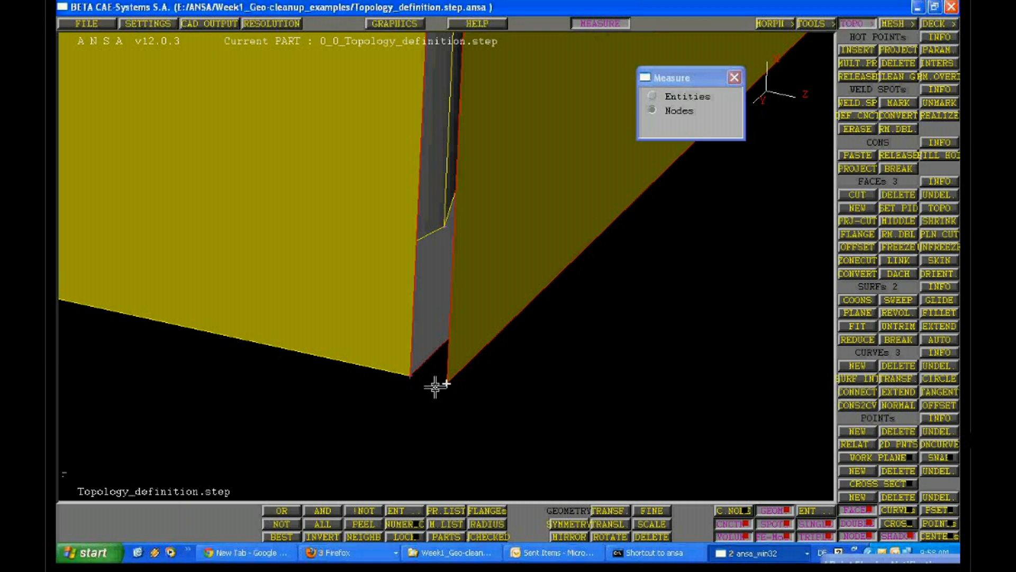
pyautogui.click(418, 375)
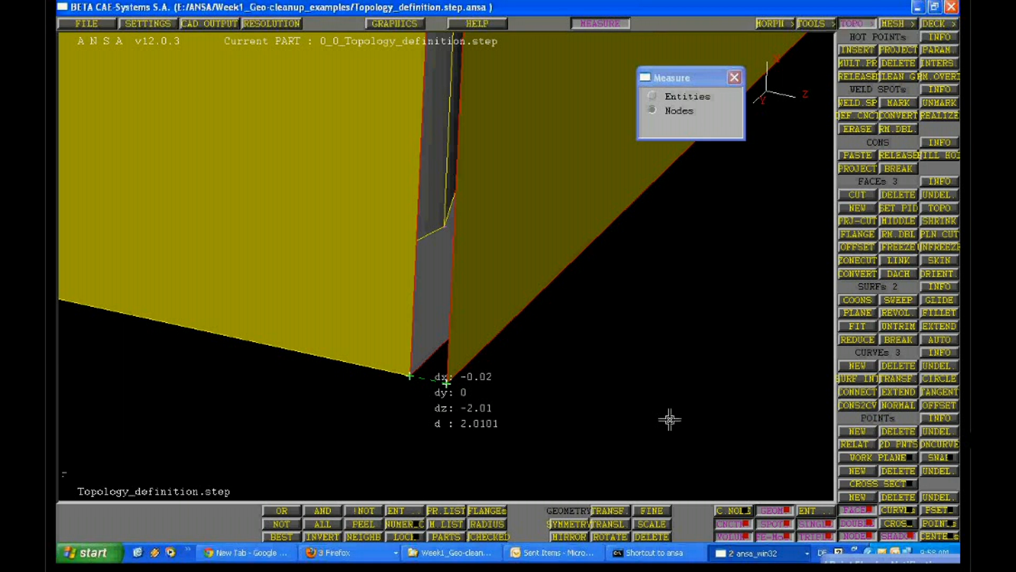
# Leave the measurement and translate the separated side face along Z relative to the block
pyautogui.middleClick(669, 419)
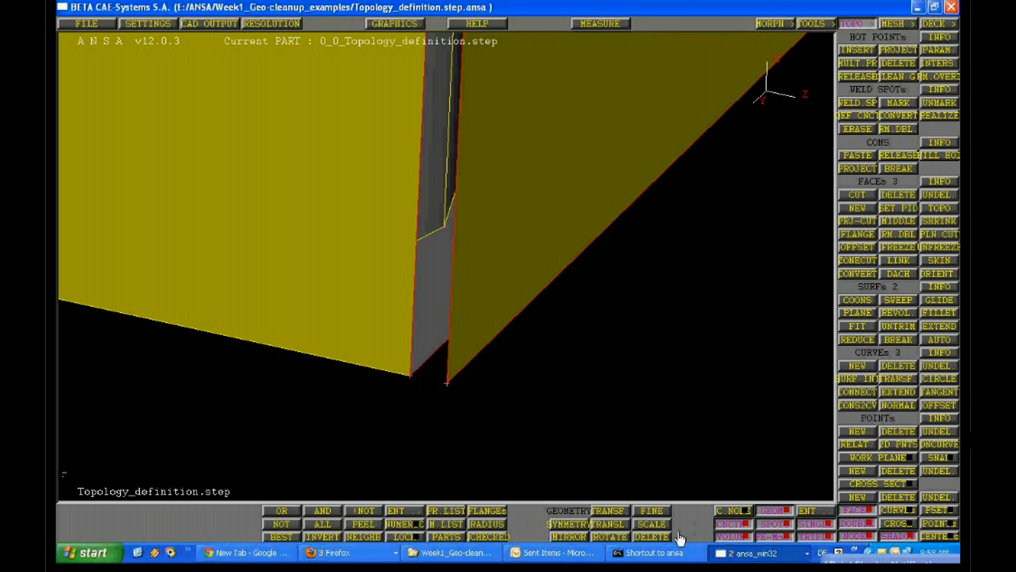
pyautogui.click(612, 524)
pyautogui.click(626, 496)
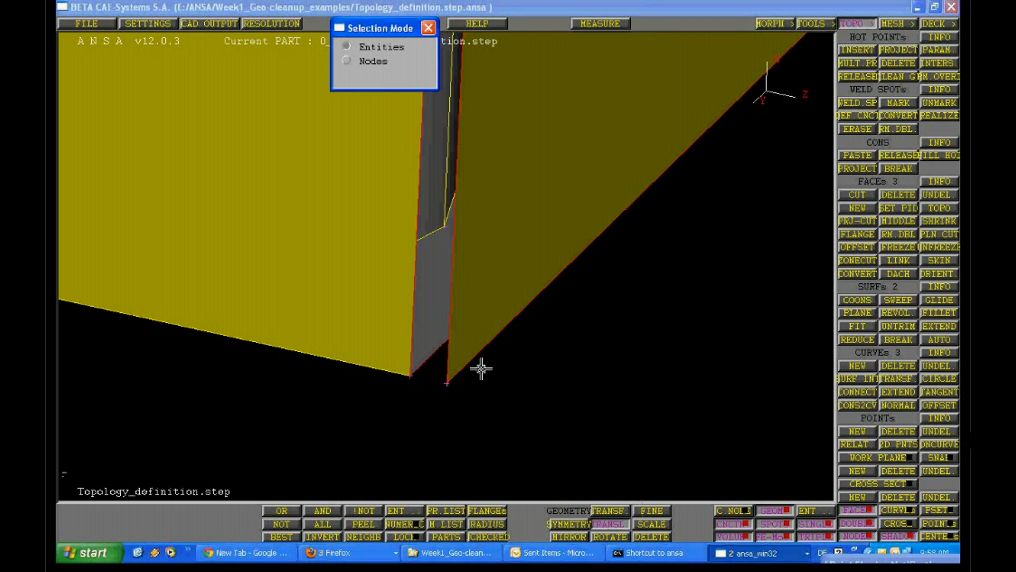
pyautogui.click(663, 203)
pyautogui.middleClick(663, 203)
pyautogui.moveTo(684, 124); pyautogui.dragTo(655, 124)
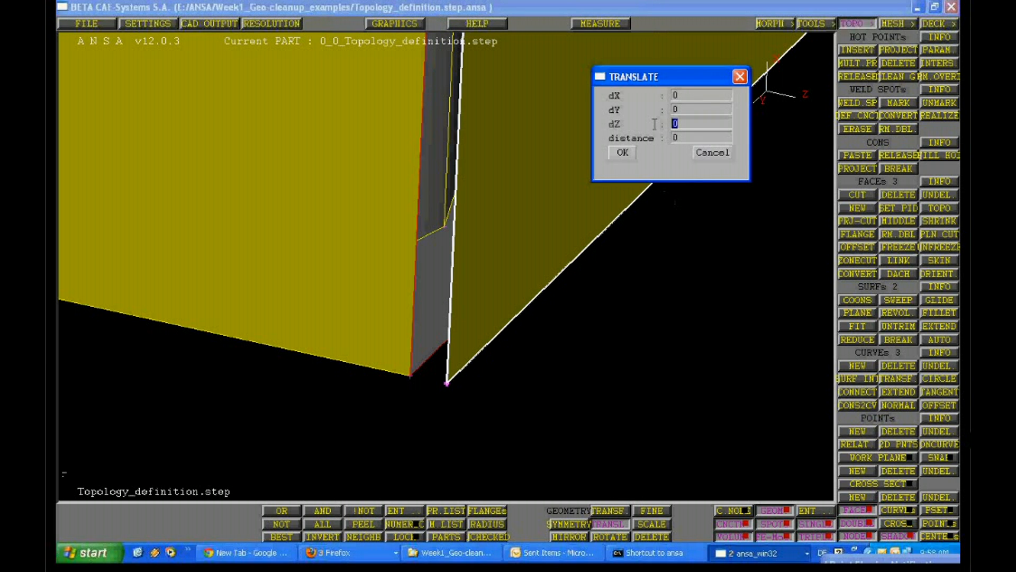
pyautogui.write('1')
pyautogui.click(689, 139)
pyautogui.press('BackSpace')
pyautogui.write('-0.2')
pyautogui.click(690, 137)
pyautogui.write('0.02')
pyautogui.click(634, 157)
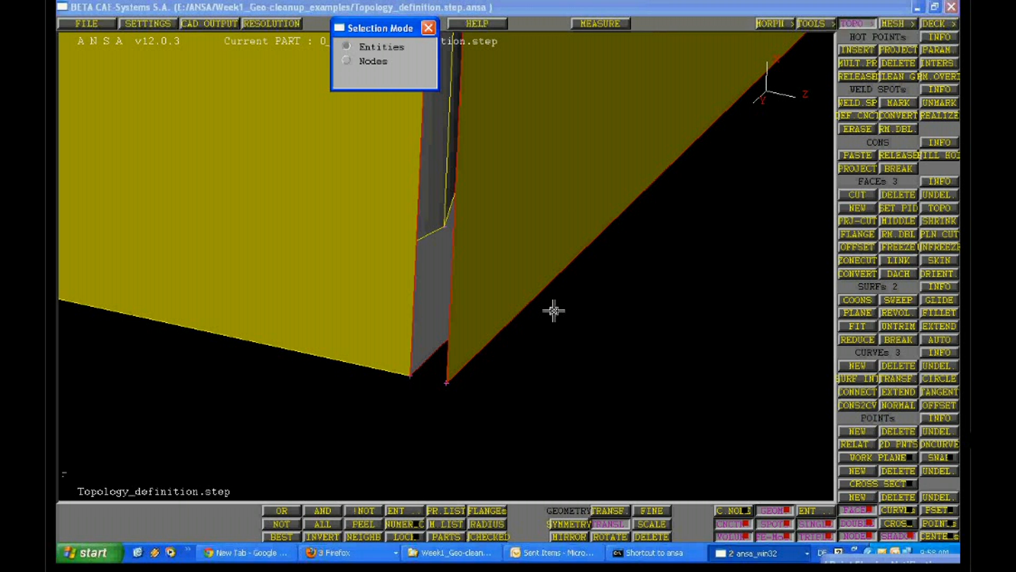
# Translate the separated side face toward the block along Z, using dZ -1
pyautogui.keyDown('ctrl'); pyautogui.moveTo(553, 310); pyautogui.dragTo(564, 229); pyautogui.keyUp('ctrl')
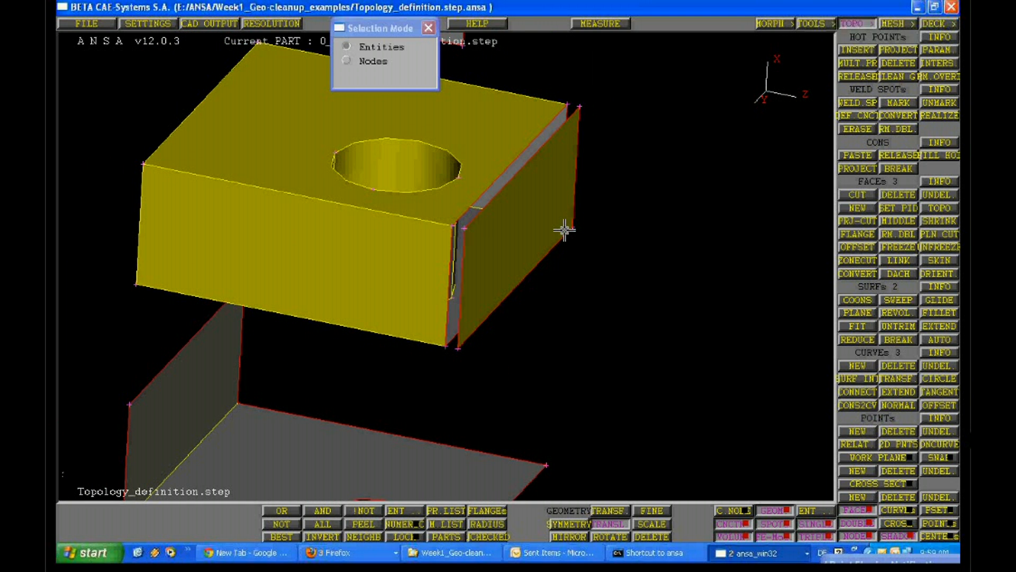
pyautogui.scroll(2, 565, 229)
pyautogui.click(610, 524)
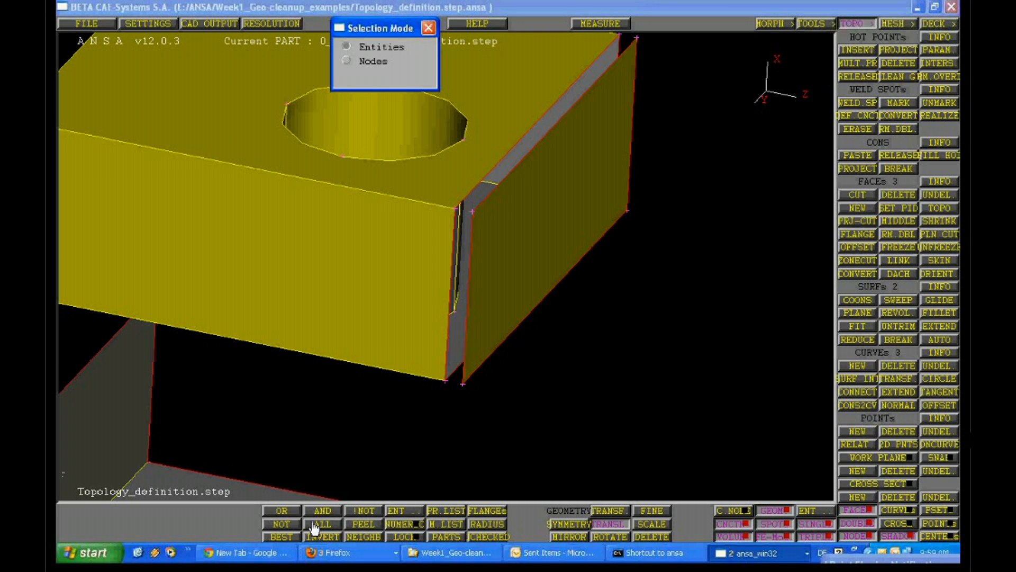
pyautogui.click(625, 524)
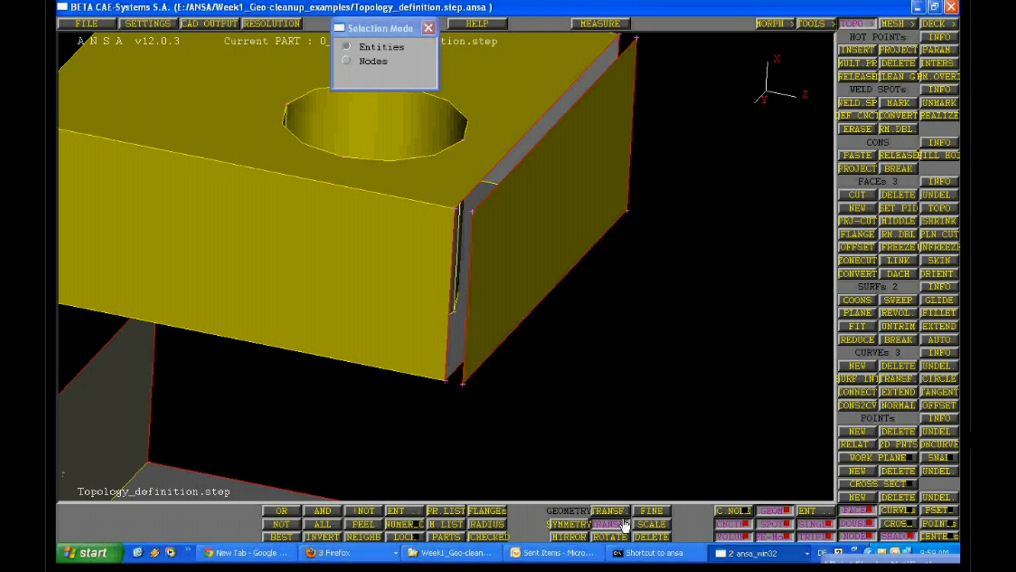
pyautogui.click(625, 524)
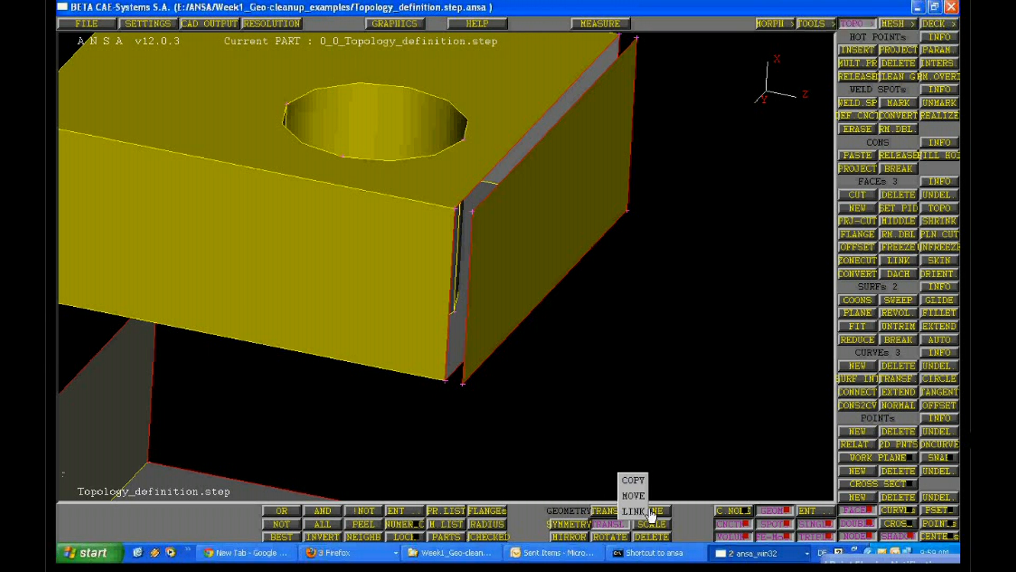
pyautogui.click(650, 511)
pyautogui.click(515, 338)
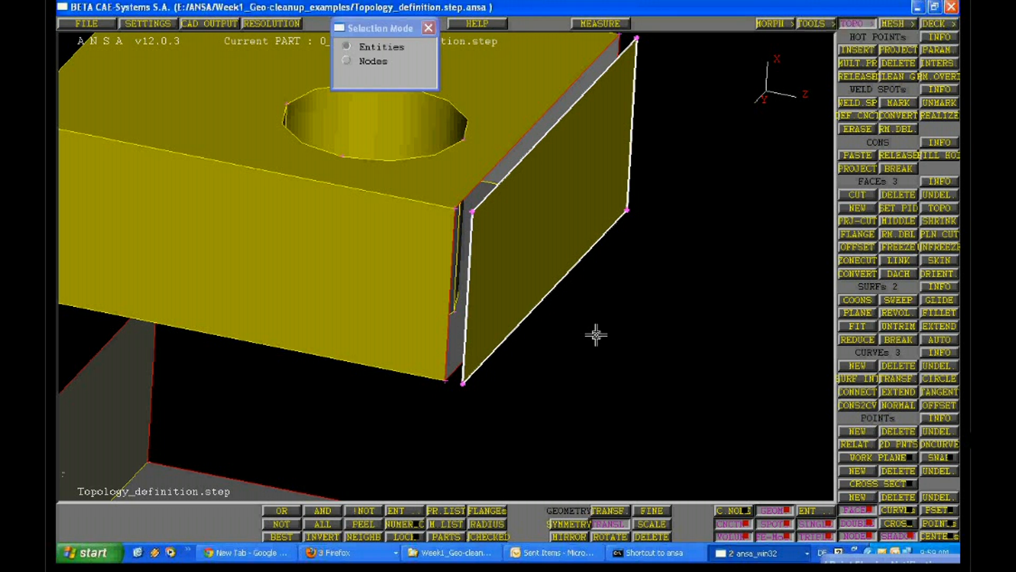
pyautogui.middleClick(596, 335)
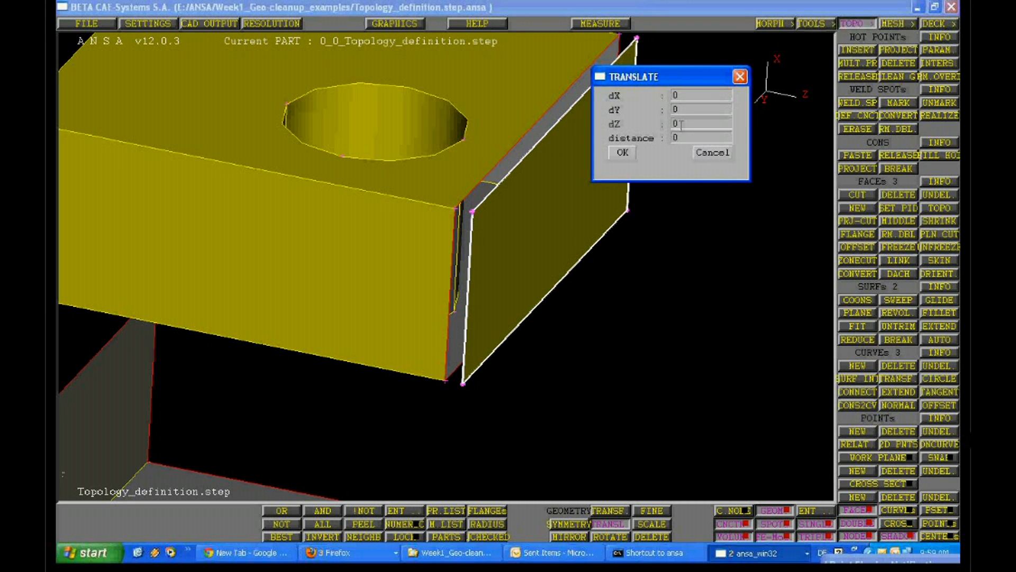
pyautogui.doubleClick(681, 125)
pyautogui.write('-1')
pyautogui.press('Return')
# Shrink the main model window and place the TEXT output window so its latest messages stay readable beneath the model
pyautogui.click(728, 552)
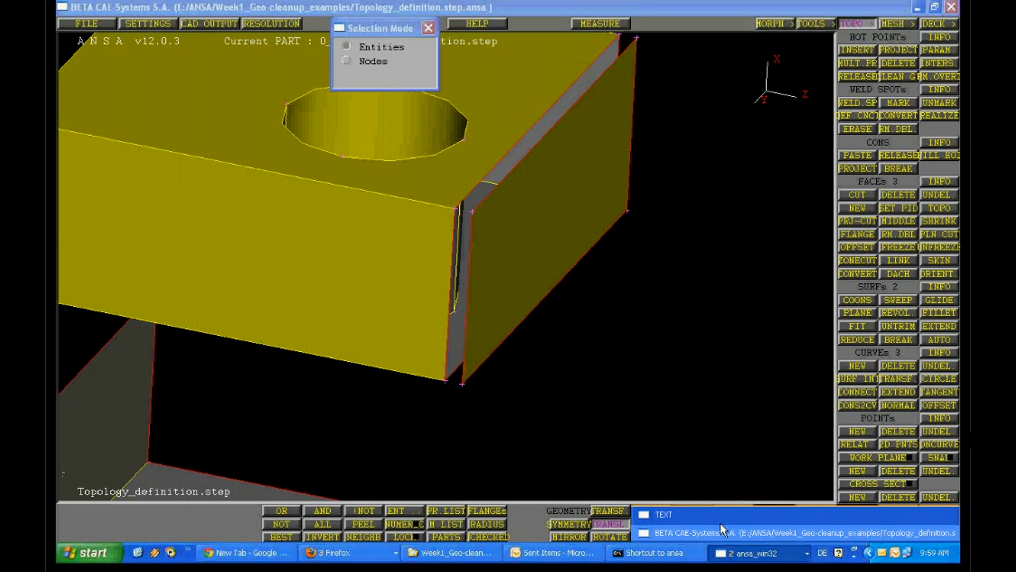
pyautogui.click(720, 525)
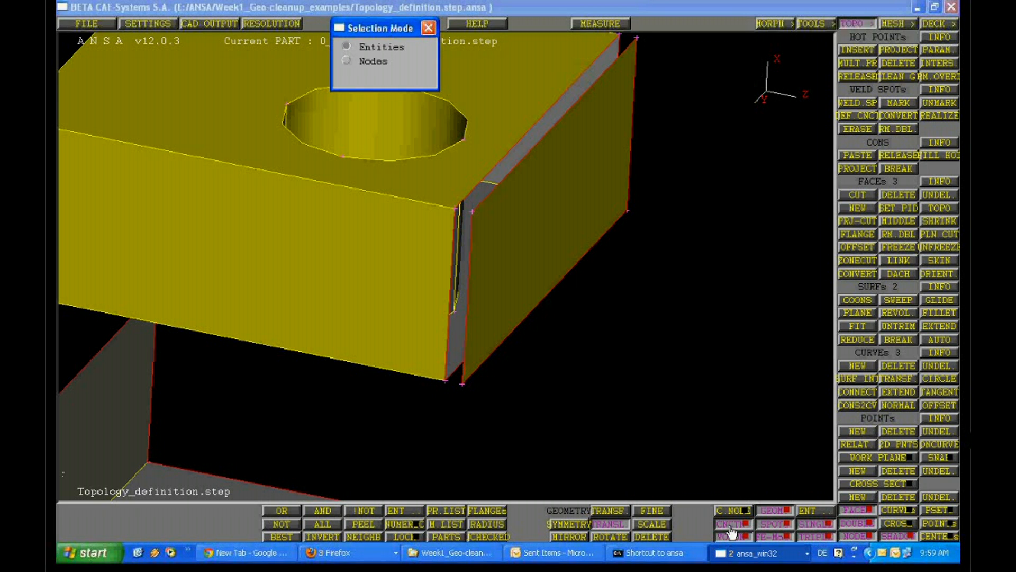
pyautogui.doubleClick(904, 6)
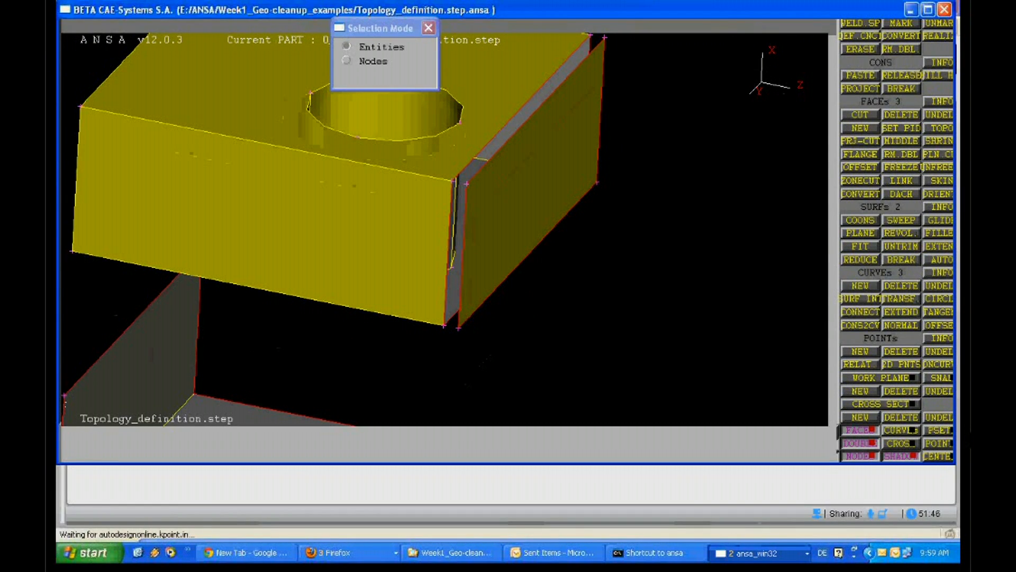
pyautogui.click(759, 553)
pyautogui.click(761, 526)
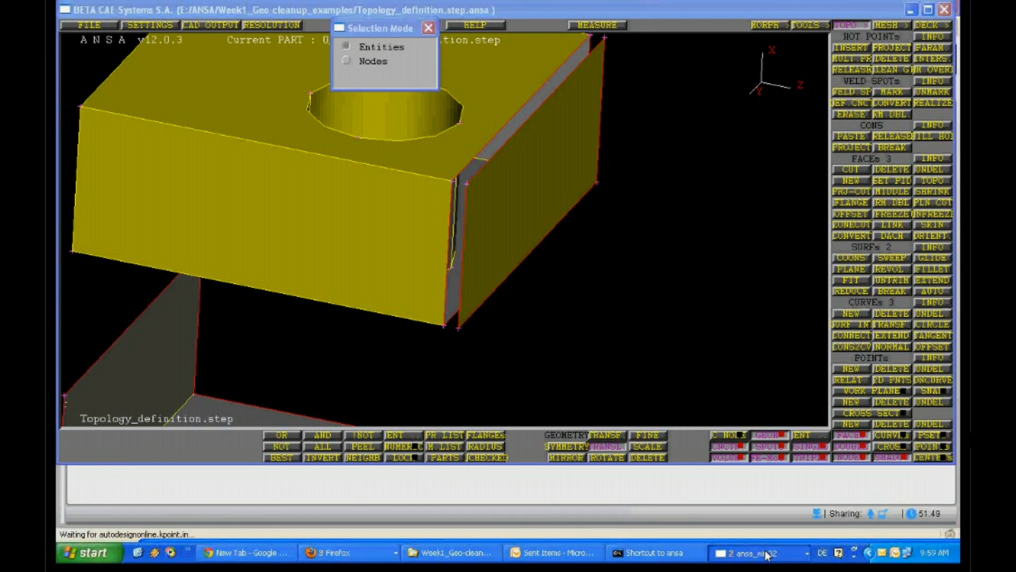
pyautogui.click(910, 11)
pyautogui.click(759, 553)
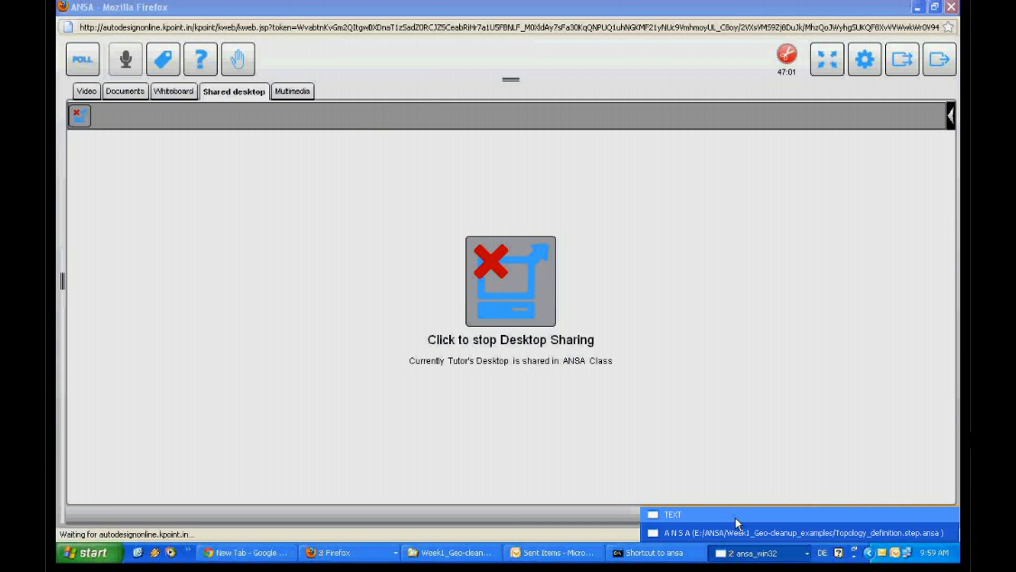
pyautogui.click(735, 518)
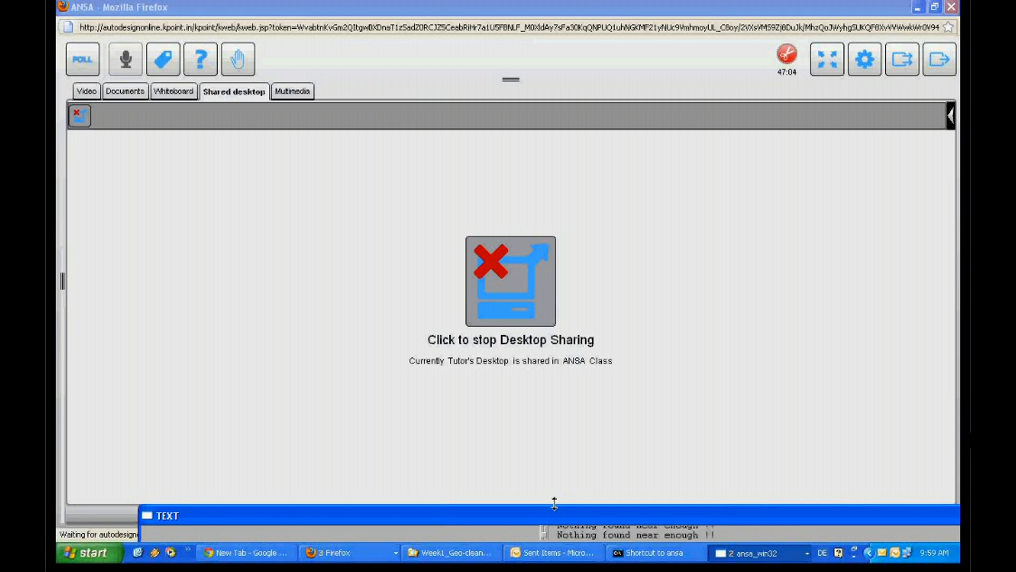
pyautogui.moveTo(554, 503); pyautogui.dragTo(404, 277)
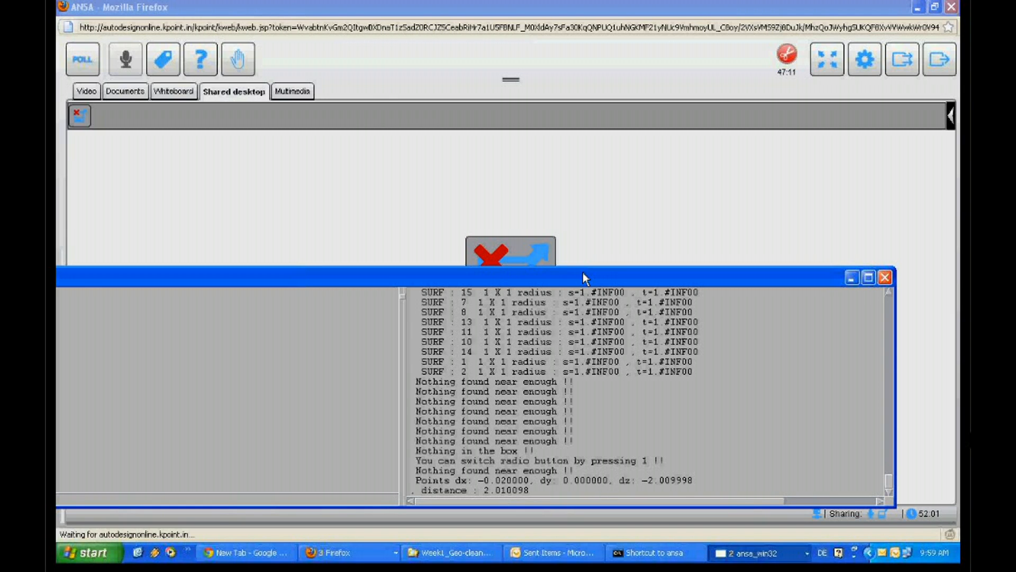
pyautogui.moveTo(583, 268); pyautogui.dragTo(582, 414)
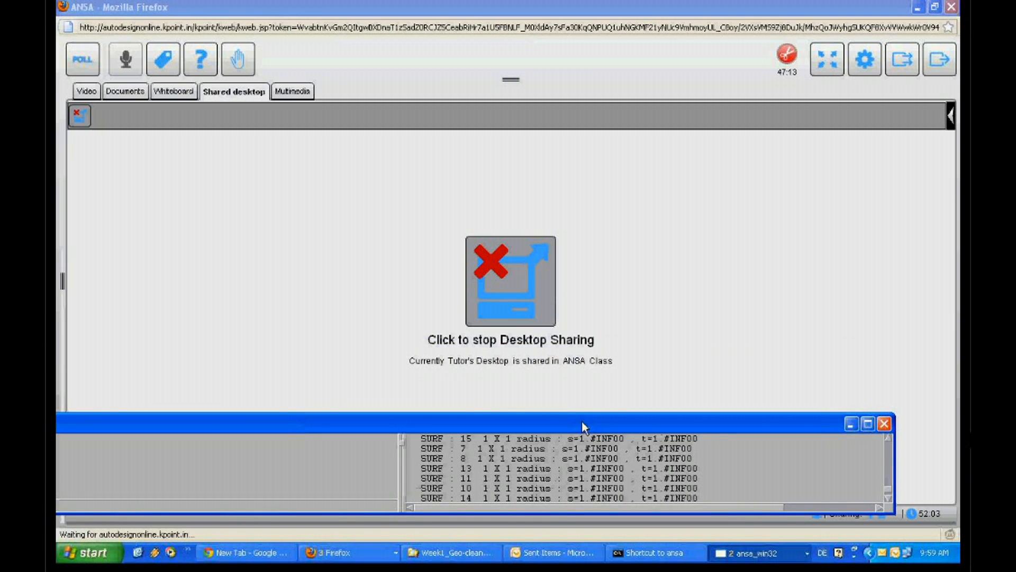
pyautogui.click(756, 553)
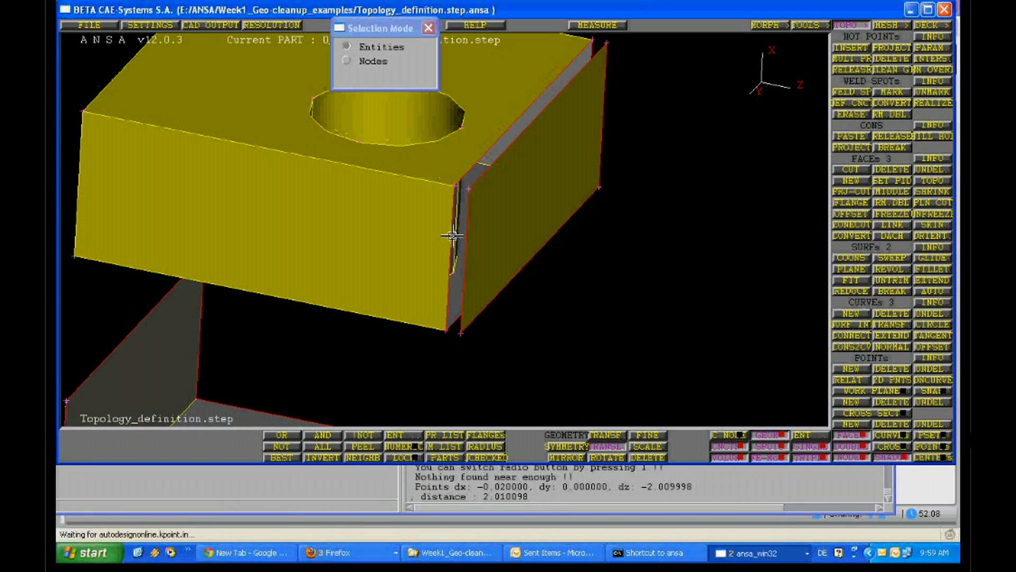
# Create a Coons surface bridging the gap between the block's long open edge and the matching edge of the separated side face
pyautogui.keyDown('ctrl'); pyautogui.moveTo(453, 236); pyautogui.dragTo(552, 245, button='middle'); pyautogui.keyUp('ctrl')
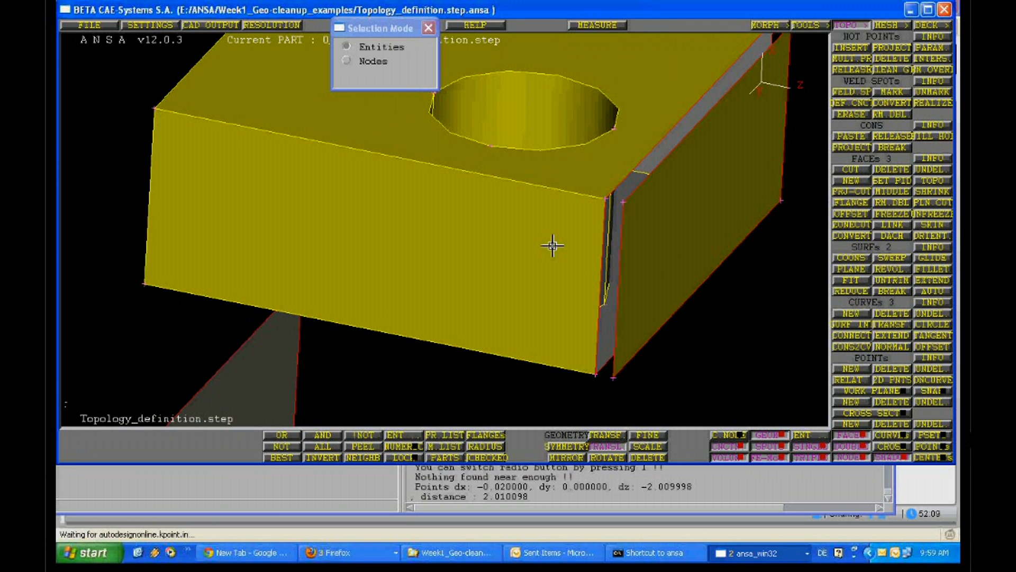
pyautogui.keyDown('ctrl'); pyautogui.moveTo(553, 245); pyautogui.dragTo(456, 311); pyautogui.keyUp('ctrl')
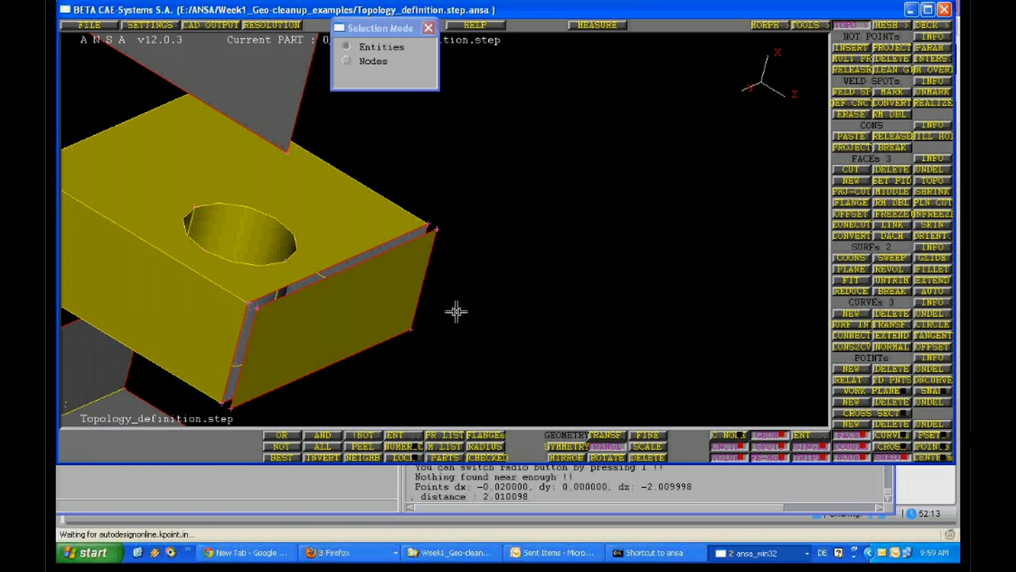
pyautogui.keyDown('ctrl'); pyautogui.moveTo(456, 311); pyautogui.dragTo(642, 245, button='middle'); pyautogui.keyUp('ctrl')
pyautogui.keyDown('ctrl'); pyautogui.moveTo(643, 245); pyautogui.dragTo(928, 251, button='right'); pyautogui.keyUp('ctrl')
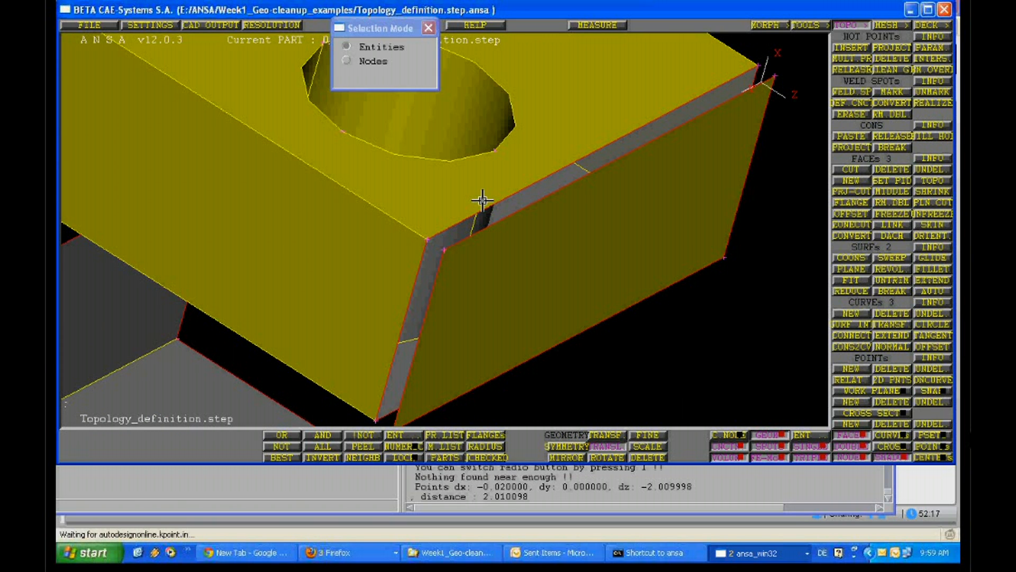
pyautogui.keyDown('ctrl'); pyautogui.moveTo(482, 200); pyautogui.dragTo(660, 163, button='right'); pyautogui.keyUp('ctrl')
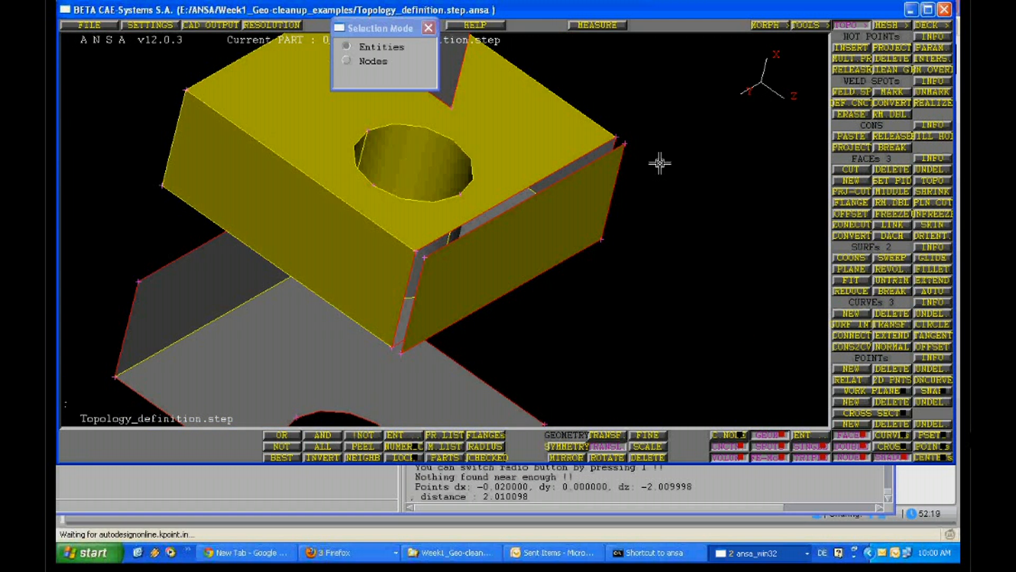
pyautogui.keyDown('ctrl'); pyautogui.moveTo(660, 163); pyautogui.dragTo(607, 150); pyautogui.keyUp('ctrl')
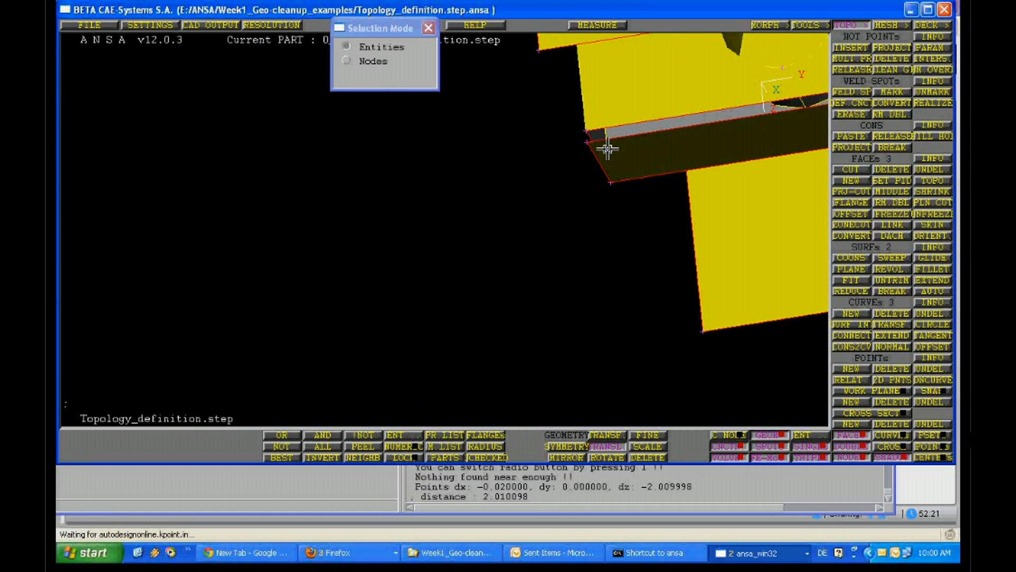
pyautogui.keyDown('ctrl'); pyautogui.moveTo(608, 150); pyautogui.dragTo(402, 319, button='right'); pyautogui.keyUp('ctrl')
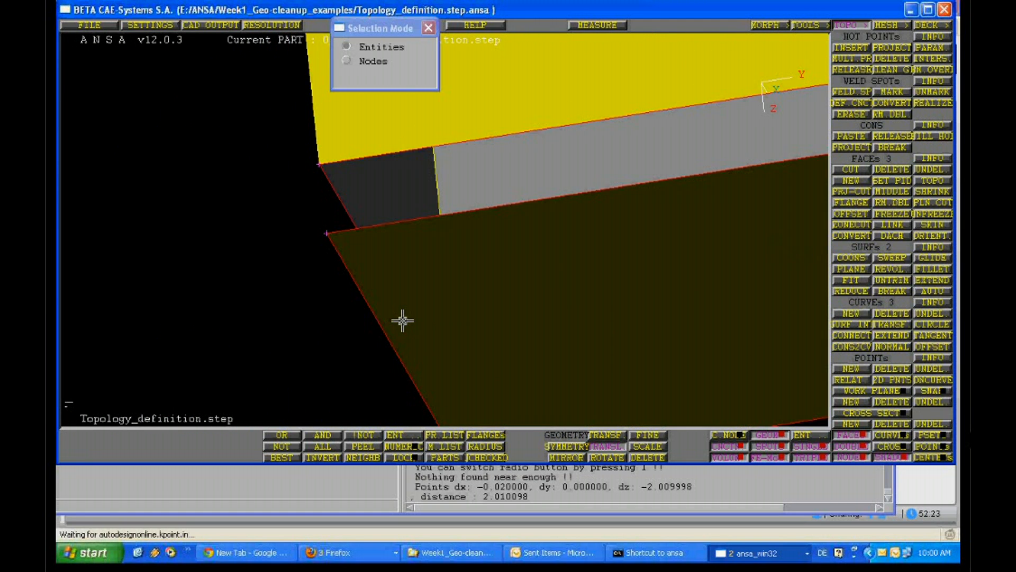
pyautogui.keyDown('ctrl'); pyautogui.moveTo(401, 320); pyautogui.dragTo(437, 302); pyautogui.keyUp('ctrl')
pyautogui.keyDown('ctrl'); pyautogui.moveTo(437, 302); pyautogui.dragTo(470, 254, button='right'); pyautogui.keyUp('ctrl')
pyautogui.click(850, 259)
pyautogui.click(543, 148)
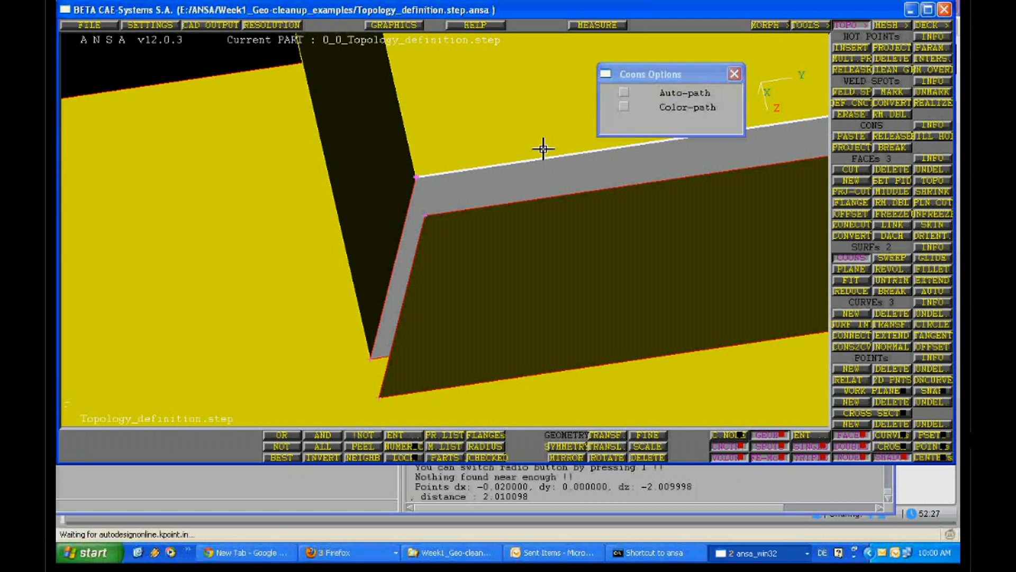
pyautogui.click(583, 191)
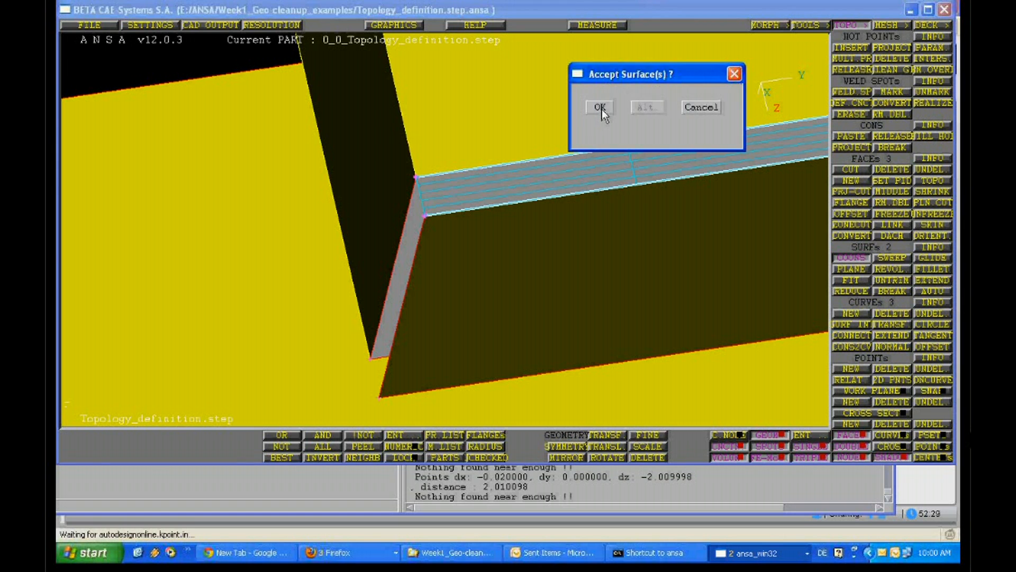
pyautogui.click(601, 108)
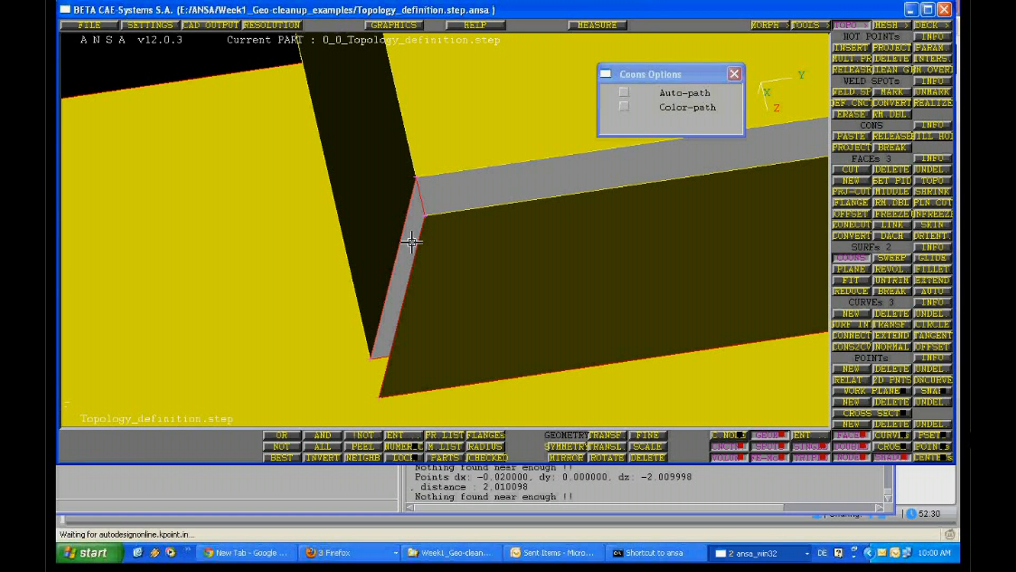
# Create Coons surfaces between more matching edges of the block opening and the separated face, including the short vertical edges
pyautogui.click(409, 242)
pyautogui.click(418, 242)
pyautogui.middleClick(520, 251)
pyautogui.middleClick(520, 251)
pyautogui.keyDown('ctrl'); pyautogui.moveTo(520, 251); pyautogui.dragTo(479, 235); pyautogui.keyUp('ctrl')
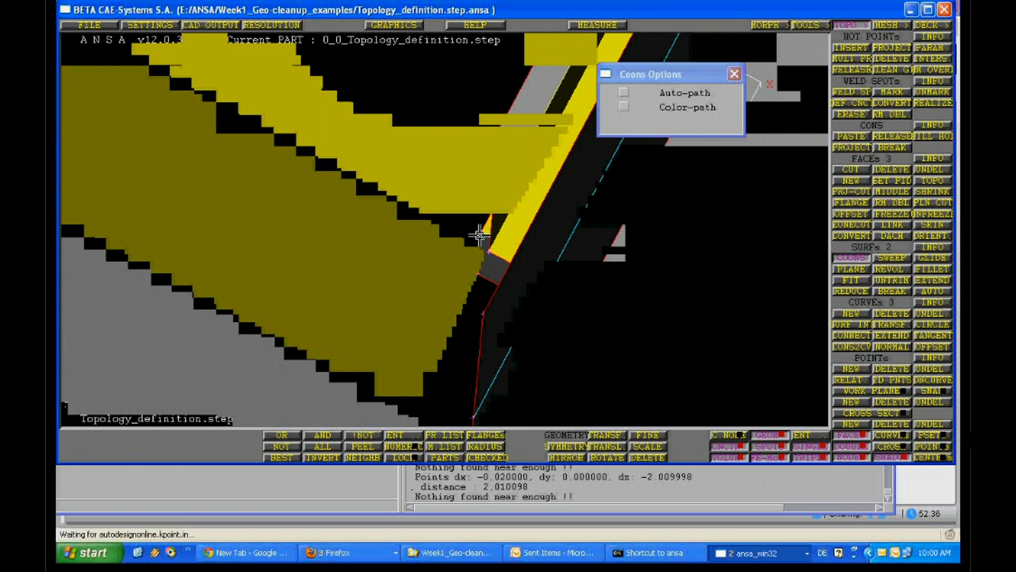
pyautogui.click(476, 284)
pyautogui.click(501, 286)
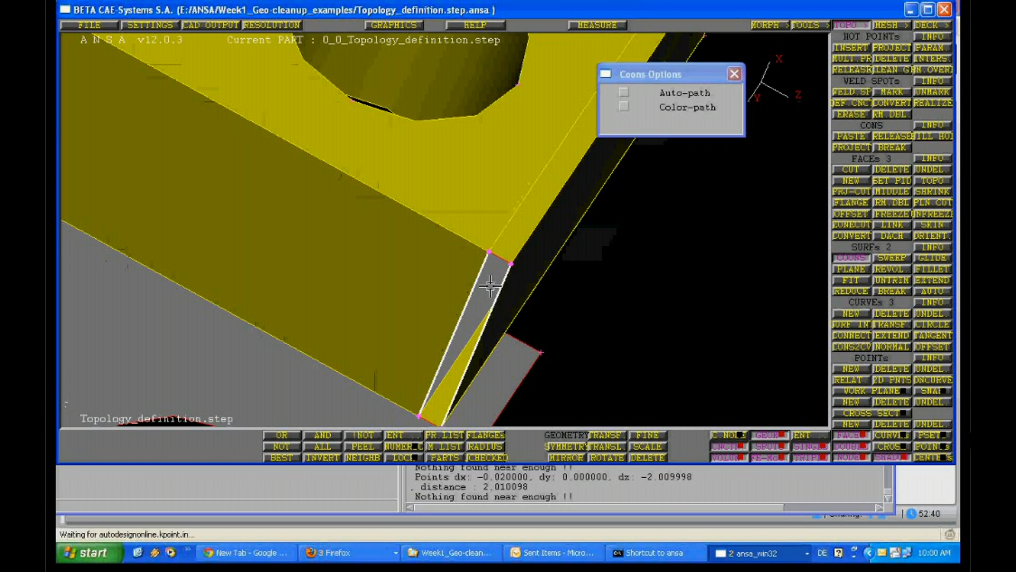
pyautogui.middleClick(490, 285)
pyautogui.click(592, 106)
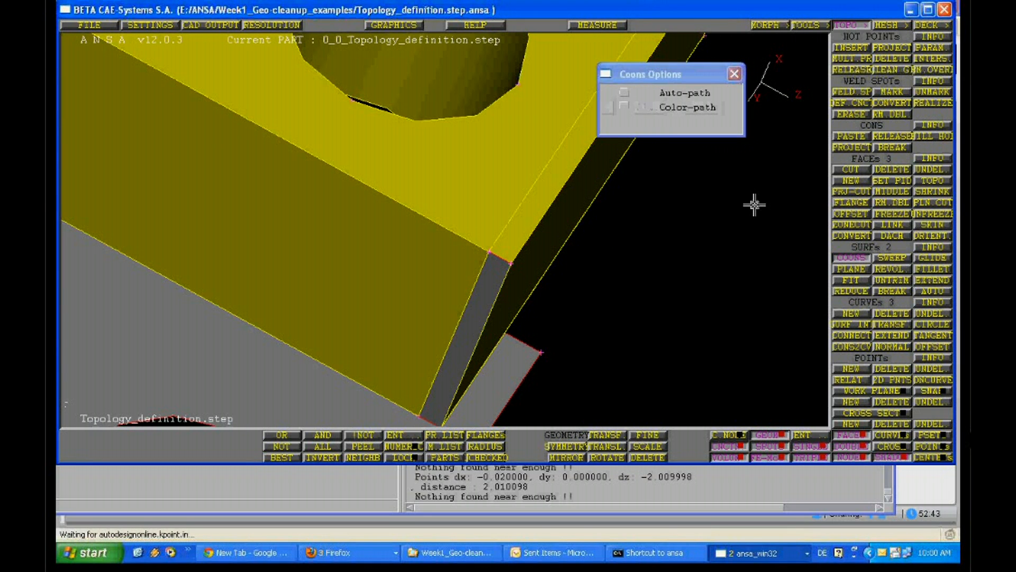
pyautogui.middleClick(754, 205)
# Connect the short open edge between two adjacent Coons strips at one corner of the block using face Topo
pyautogui.keyDown('ctrl'); pyautogui.moveTo(537, 266); pyautogui.dragTo(561, 226); pyautogui.keyUp('ctrl')
pyautogui.keyDown('ctrl'); pyautogui.moveTo(561, 227); pyautogui.dragTo(592, 179, button='right'); pyautogui.keyUp('ctrl')
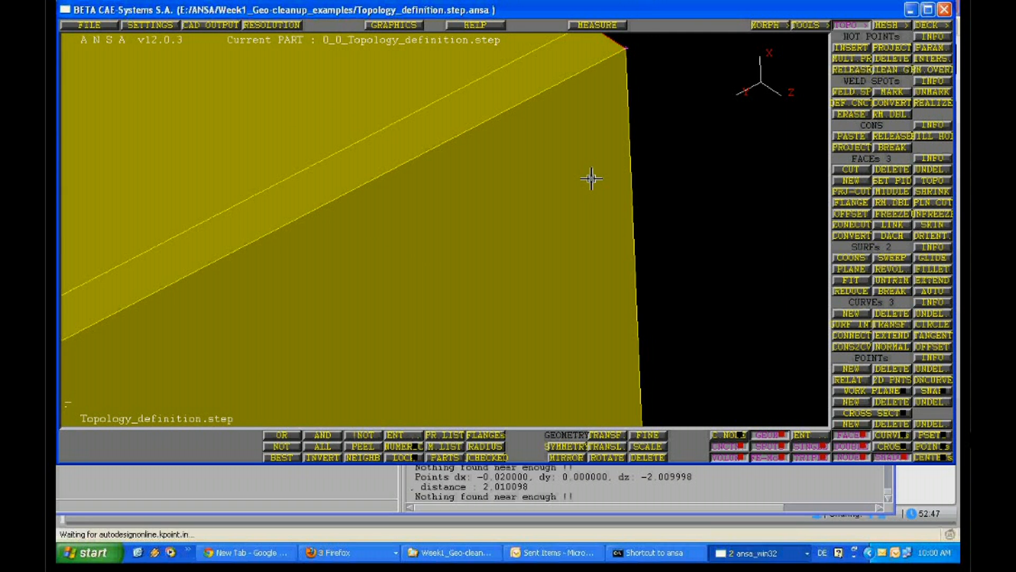
pyautogui.keyDown('ctrl'); pyautogui.moveTo(592, 178); pyautogui.dragTo(607, 262); pyautogui.keyUp('ctrl')
pyautogui.keyDown('ctrl'); pyautogui.moveTo(607, 261); pyautogui.dragTo(563, 246, button='right'); pyautogui.keyUp('ctrl')
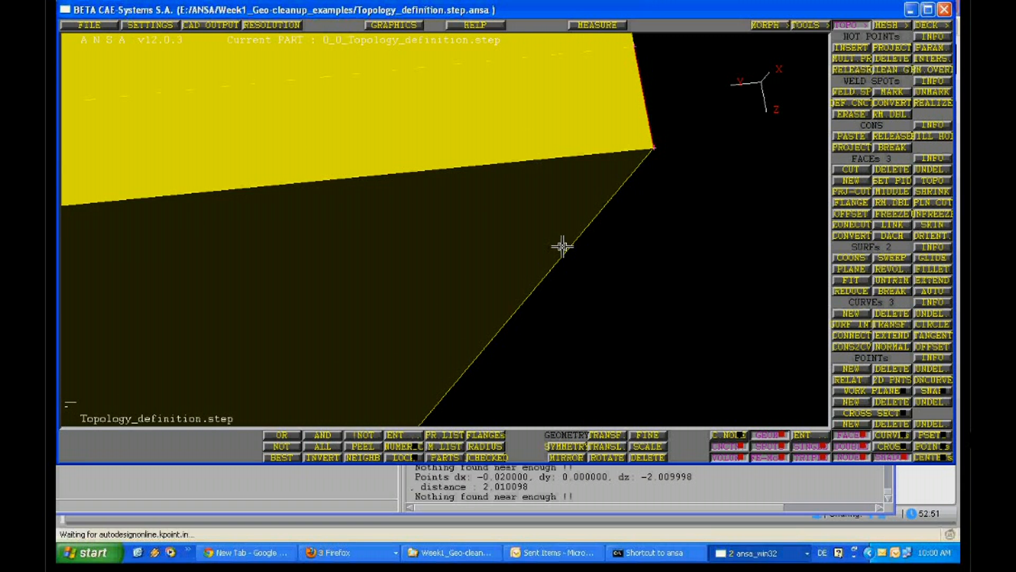
pyautogui.keyDown('ctrl'); pyautogui.moveTo(562, 246); pyautogui.dragTo(402, 295); pyautogui.keyUp('ctrl')
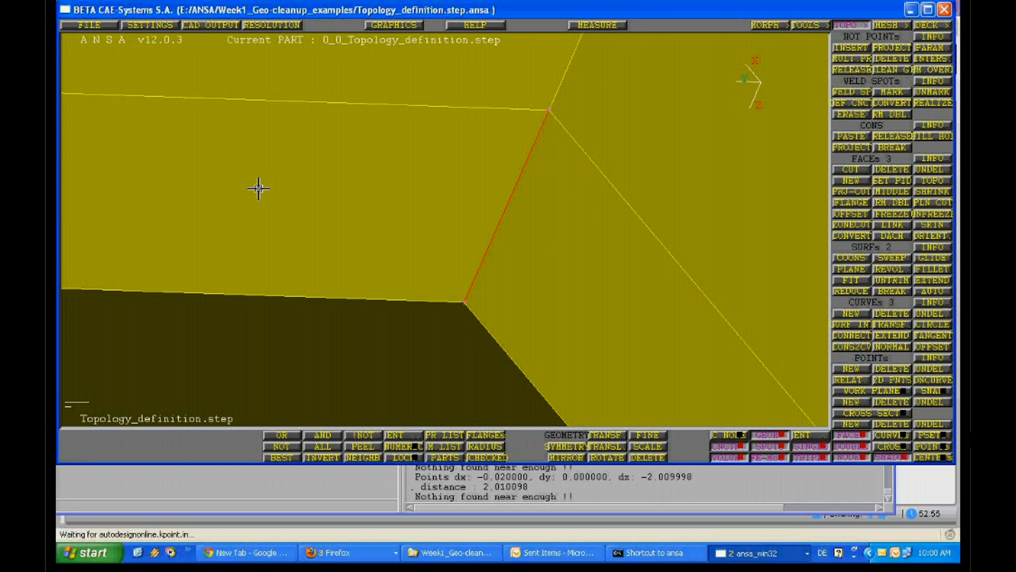
pyautogui.click(933, 181)
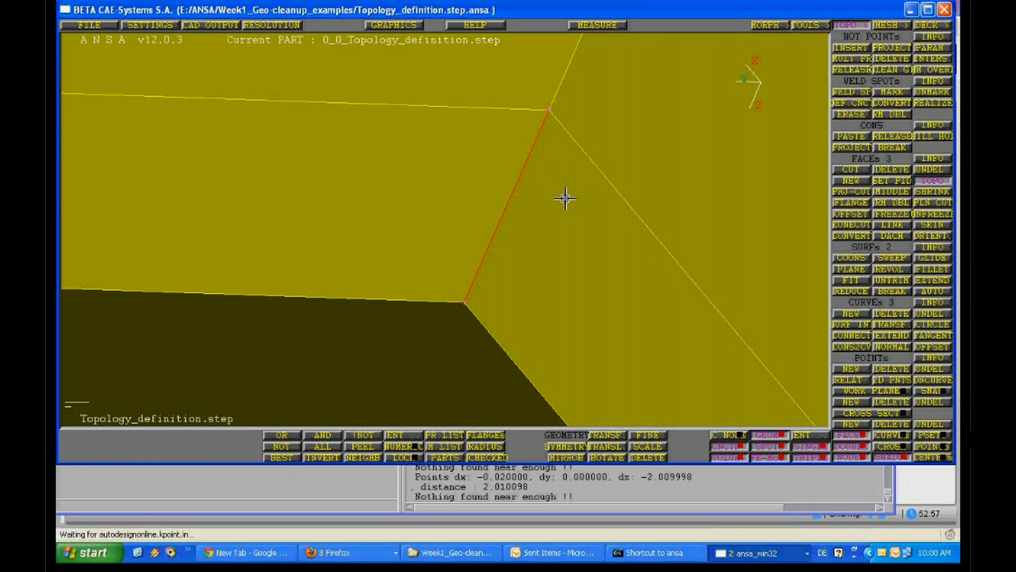
pyautogui.click(521, 170)
pyautogui.middleClick(500, 266)
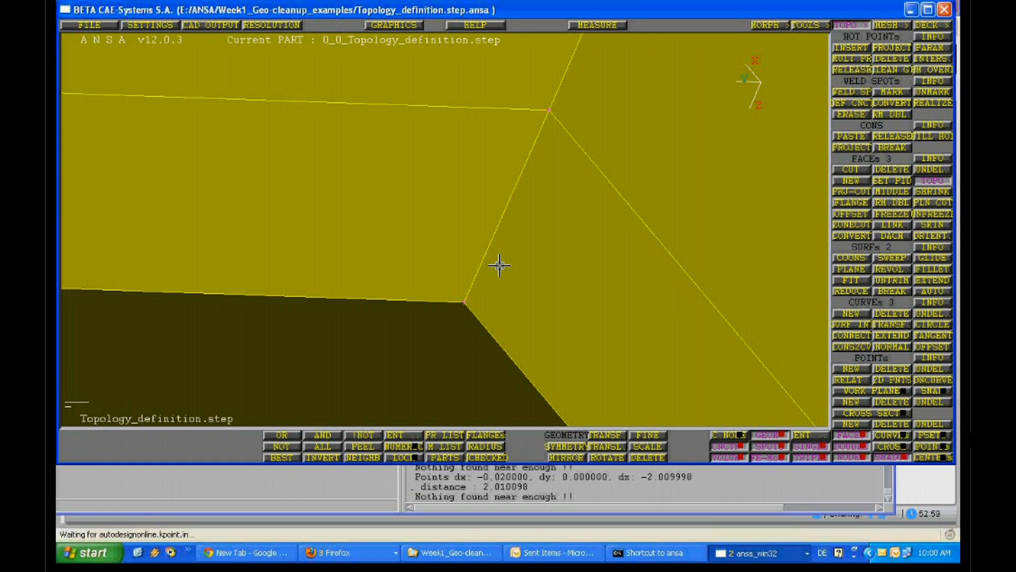
# Topo the short open edge where the Coons strips meet at the next corner of the block
pyautogui.keyDown('ctrl'); pyautogui.moveTo(499, 265); pyautogui.dragTo(417, 272, button='right'); pyautogui.keyUp('ctrl')
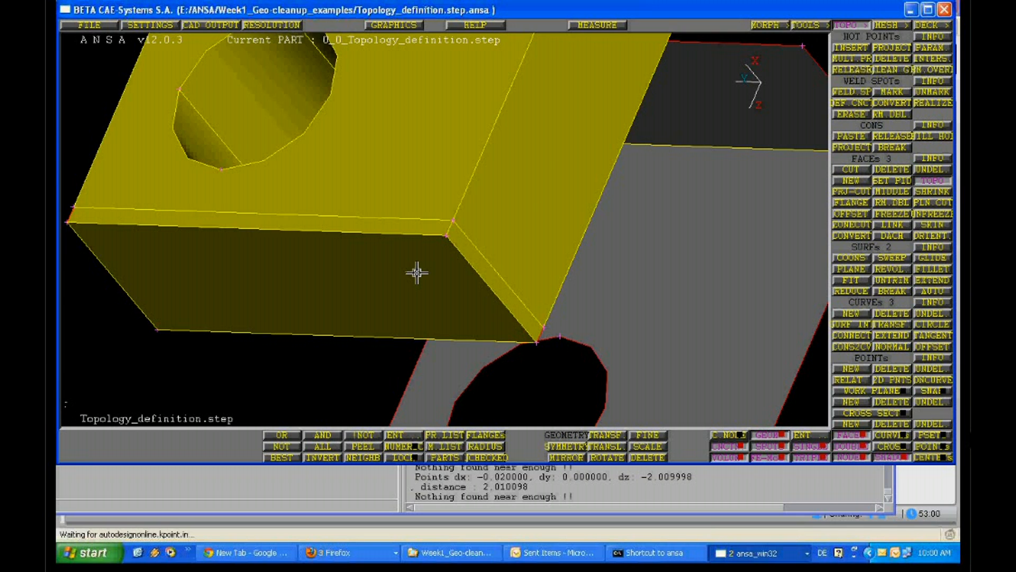
pyautogui.keyDown('ctrl'); pyautogui.moveTo(417, 272); pyautogui.dragTo(402, 239); pyautogui.keyUp('ctrl')
pyautogui.keyDown('ctrl'); pyautogui.moveTo(402, 239); pyautogui.dragTo(561, 212, button='middle'); pyautogui.keyUp('ctrl')
pyautogui.keyDown('ctrl'); pyautogui.moveTo(561, 212); pyautogui.dragTo(552, 136, button='right'); pyautogui.keyUp('ctrl')
pyautogui.click(551, 133)
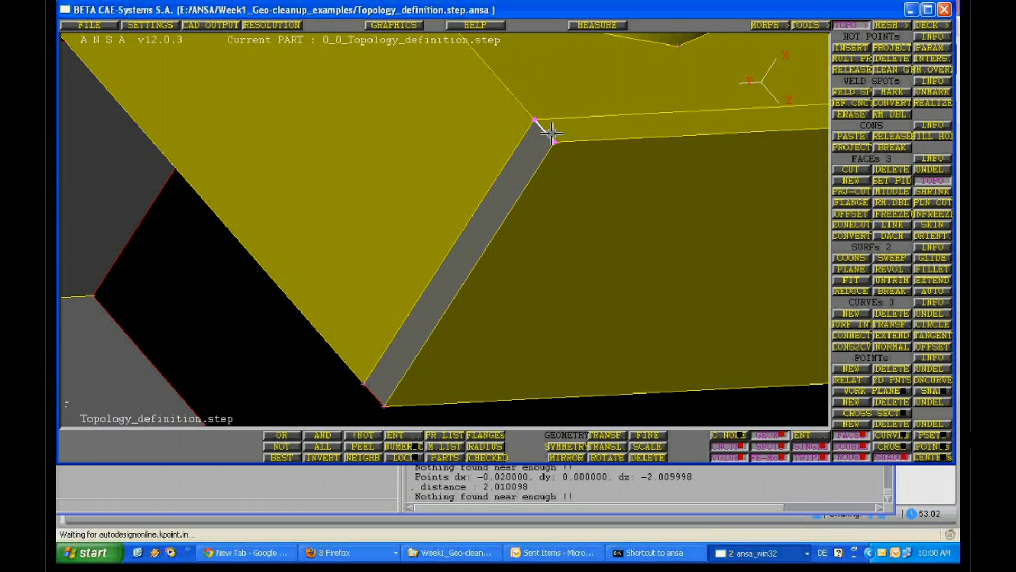
pyautogui.middleClick(551, 133)
# Topo the short open edges at the remaining corners where the Coons strips meet
pyautogui.keyDown('ctrl'); pyautogui.moveTo(551, 133); pyautogui.dragTo(392, 360); pyautogui.keyUp('ctrl')
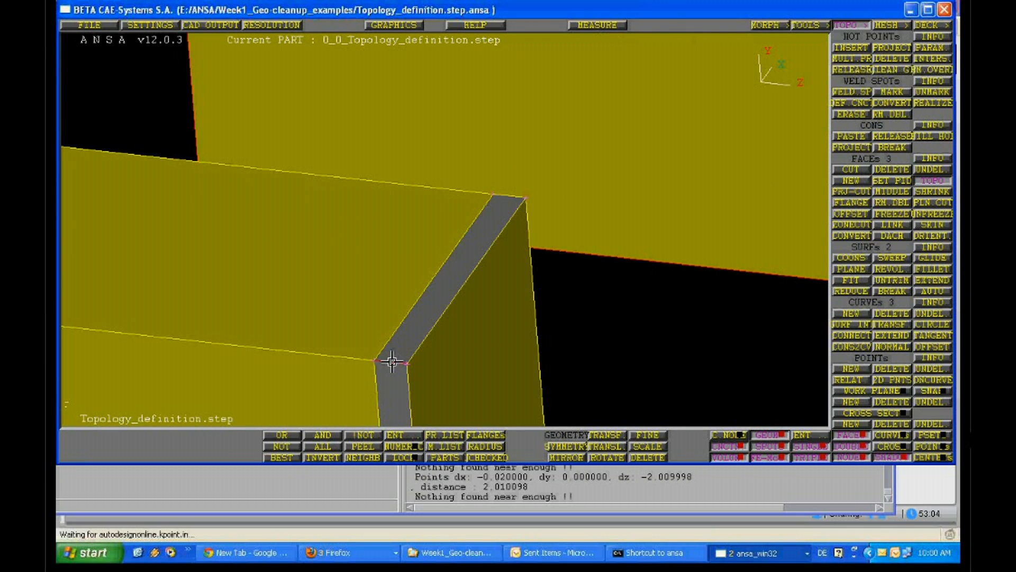
pyautogui.click(392, 360)
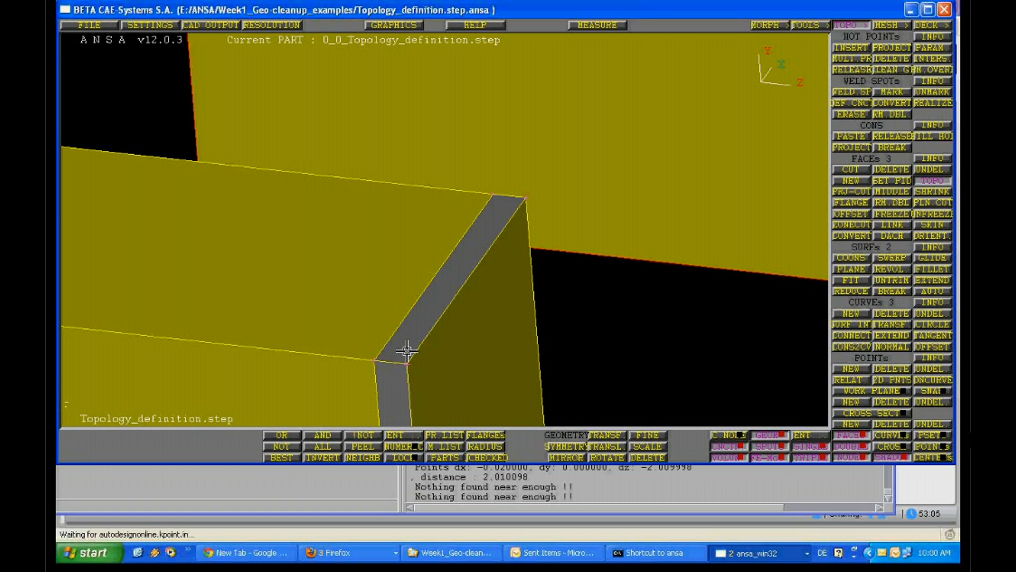
pyautogui.keyDown('ctrl'); pyautogui.moveTo(407, 350); pyautogui.dragTo(475, 145); pyautogui.keyUp('ctrl')
pyautogui.keyDown('ctrl'); pyautogui.moveTo(438, 325); pyautogui.dragTo(475, 144, button='middle'); pyautogui.keyUp('ctrl')
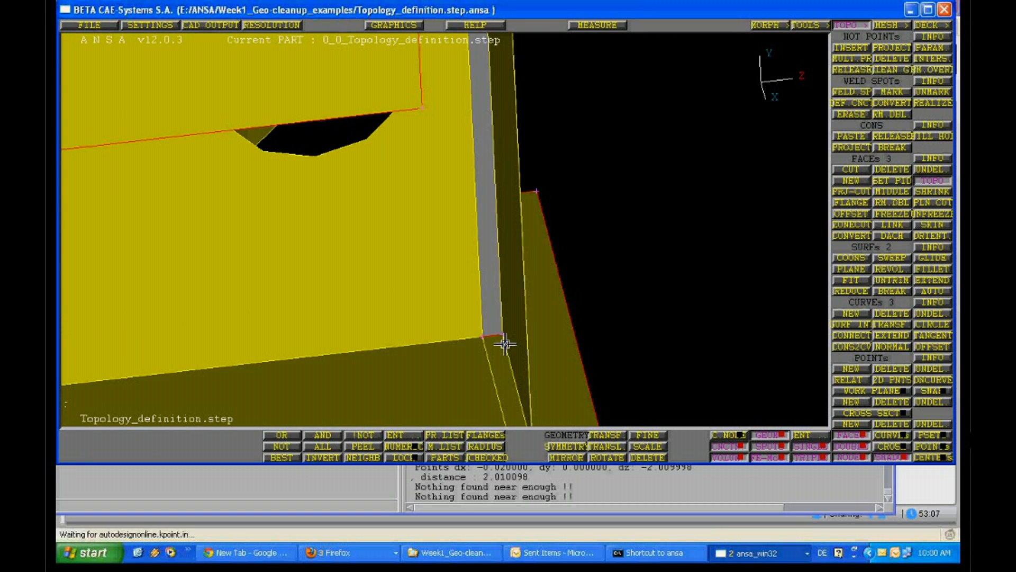
pyautogui.click(505, 337)
# Orient the closed block's faces uniformly, with their grey side facing outward
pyautogui.keyDown('ctrl'); pyautogui.moveTo(504, 323); pyautogui.dragTo(524, 224); pyautogui.keyUp('ctrl')
pyautogui.scroll(-8, 523, 224)
pyautogui.scroll(2, 386, 334)
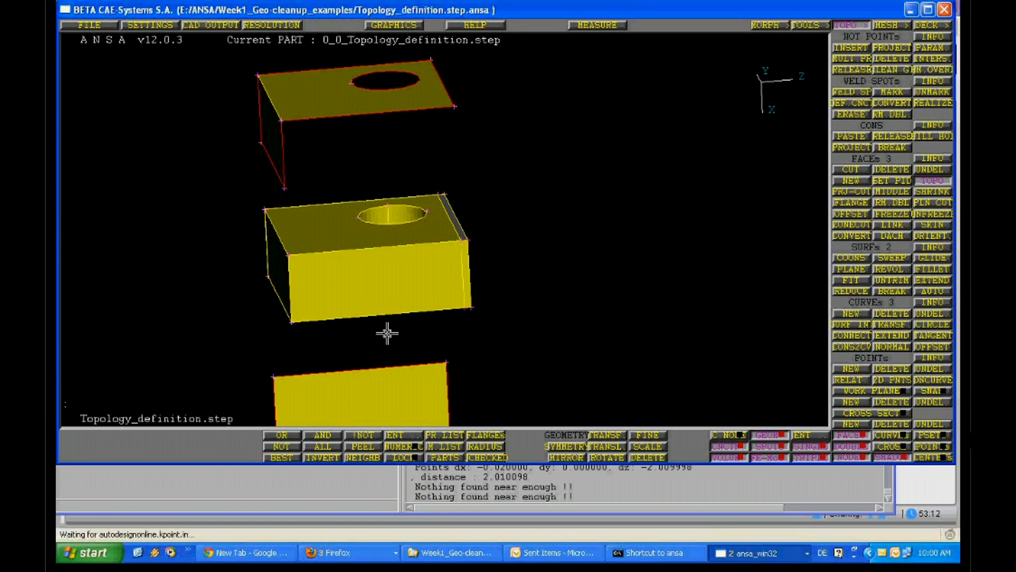
pyautogui.scroll(4, 386, 334)
pyautogui.click(940, 234)
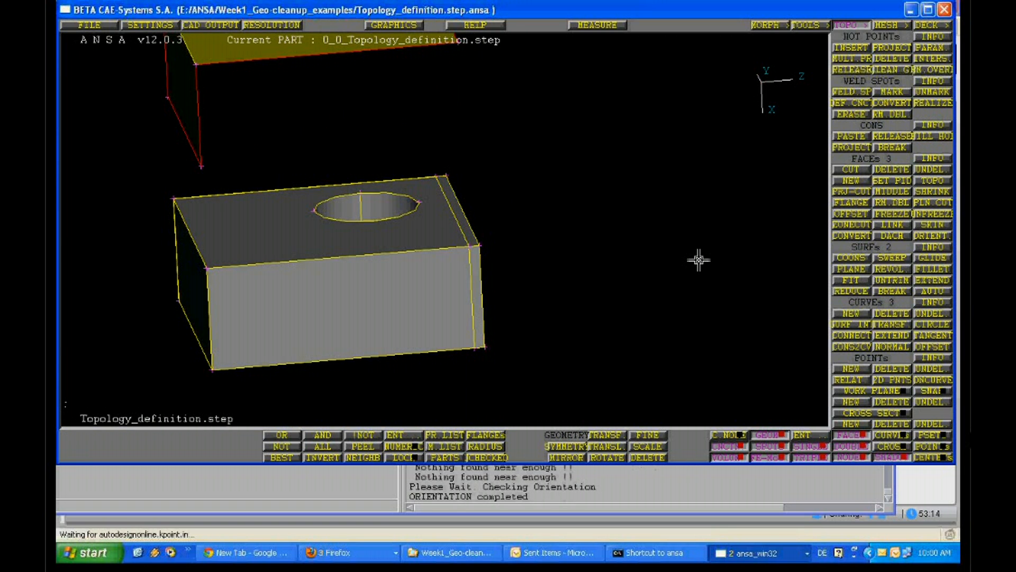
pyautogui.middleClick(699, 260)
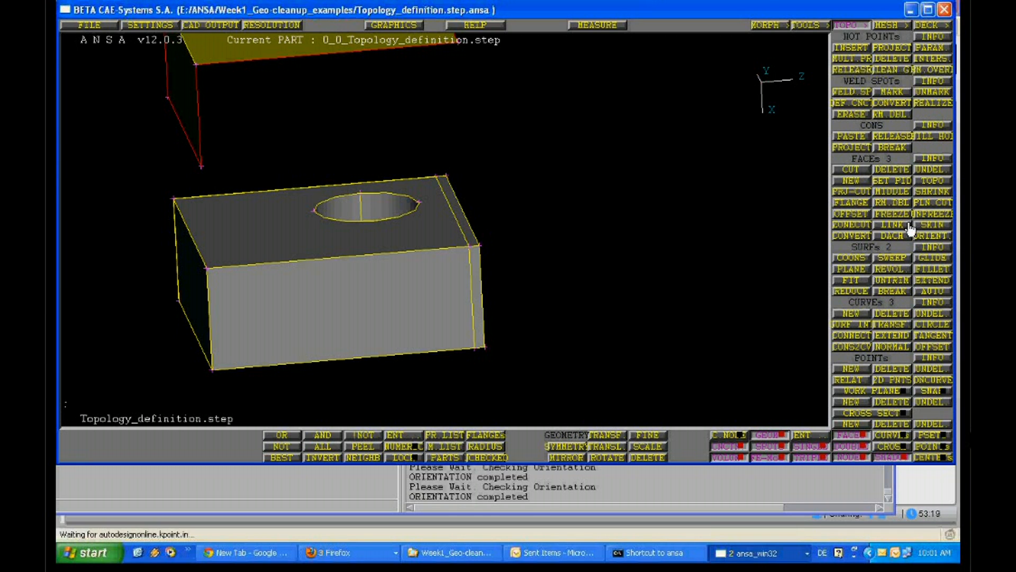
# Inspect the oriented block from several sides, and bring up the list of open Firefox windows
pyautogui.keyDown('ctrl'); pyautogui.moveTo(400, 274); pyautogui.dragTo(492, 211, button='middle'); pyautogui.keyUp('ctrl')
pyautogui.keyDown('ctrl'); pyautogui.moveTo(492, 211); pyautogui.dragTo(468, 240, button='right'); pyautogui.keyUp('ctrl')
pyautogui.keyDown('ctrl'); pyautogui.moveTo(468, 240); pyautogui.dragTo(427, 222); pyautogui.keyUp('ctrl')
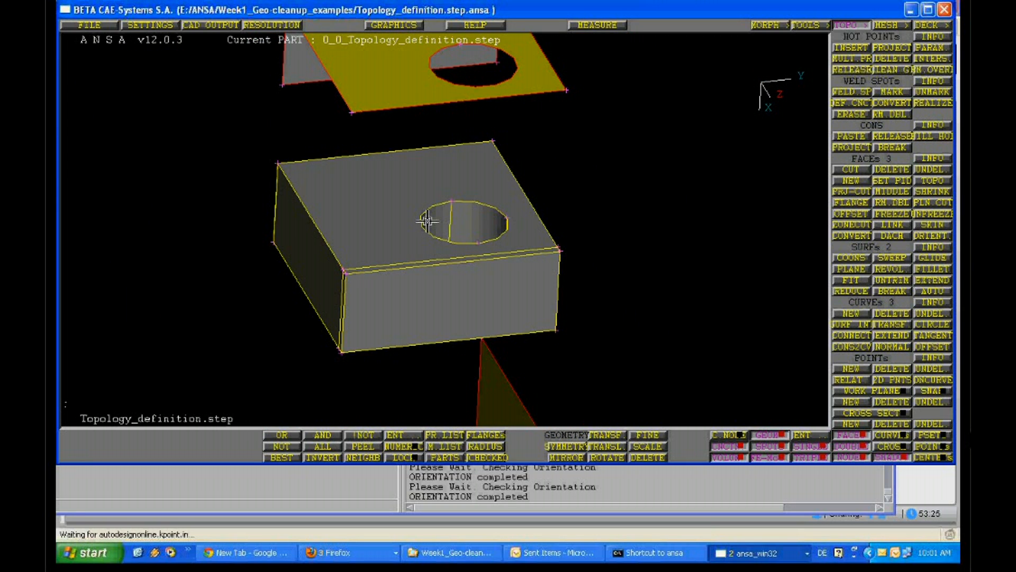
pyautogui.keyDown('ctrl'); pyautogui.moveTo(427, 221); pyautogui.dragTo(456, 467, button='right'); pyautogui.keyUp('ctrl')
pyautogui.click(366, 552)
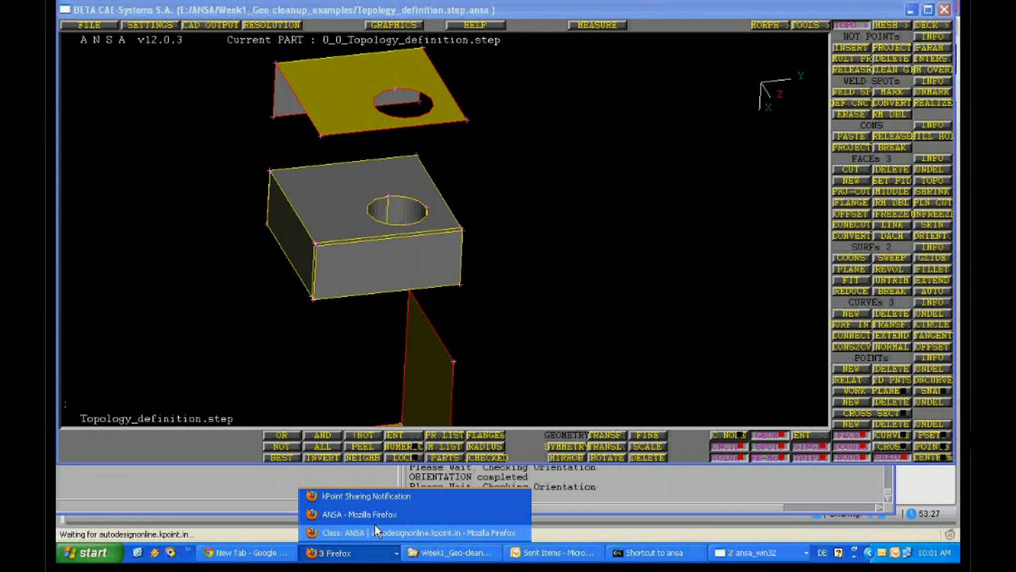